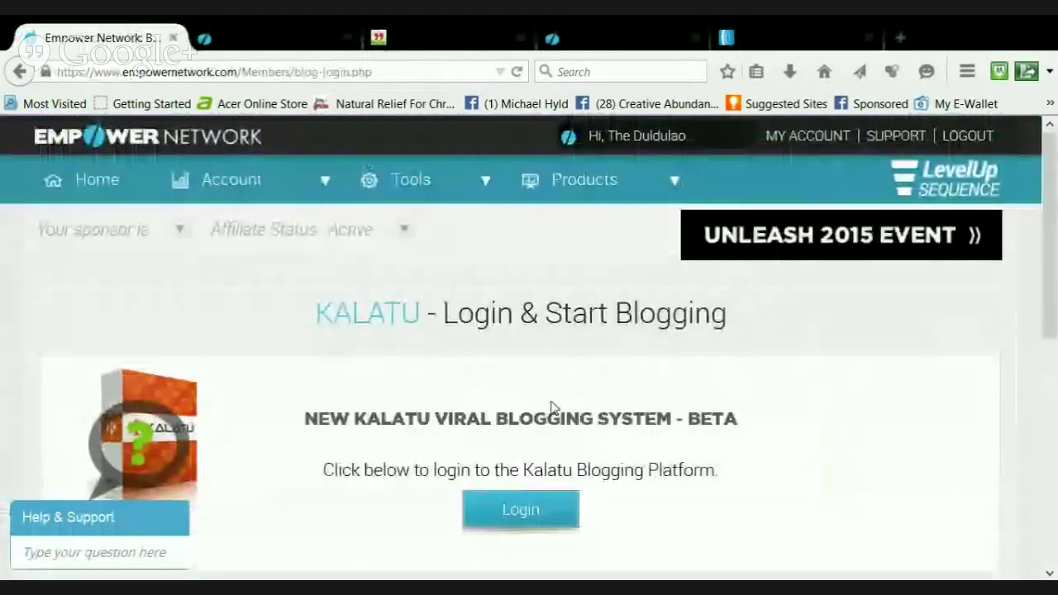
# Log in to Kalatu with the account username and password to reach the Brand Station dashboard
pyautogui.scroll(-2, 545, 430)
pyautogui.click(536, 416)
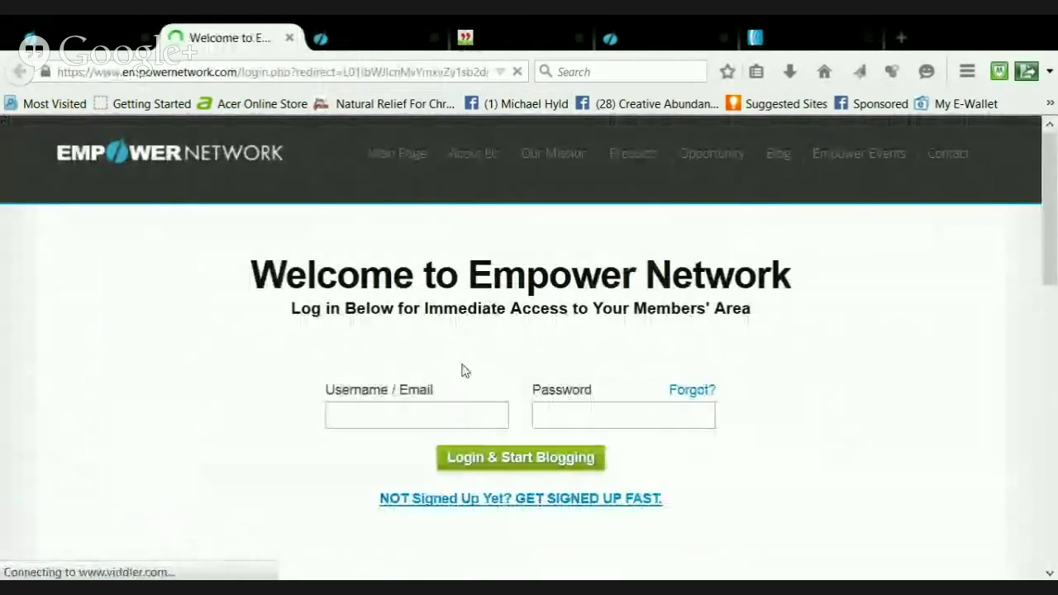
pyautogui.click(433, 414)
pyautogui.write('Mey')
pyautogui.press('Tab')
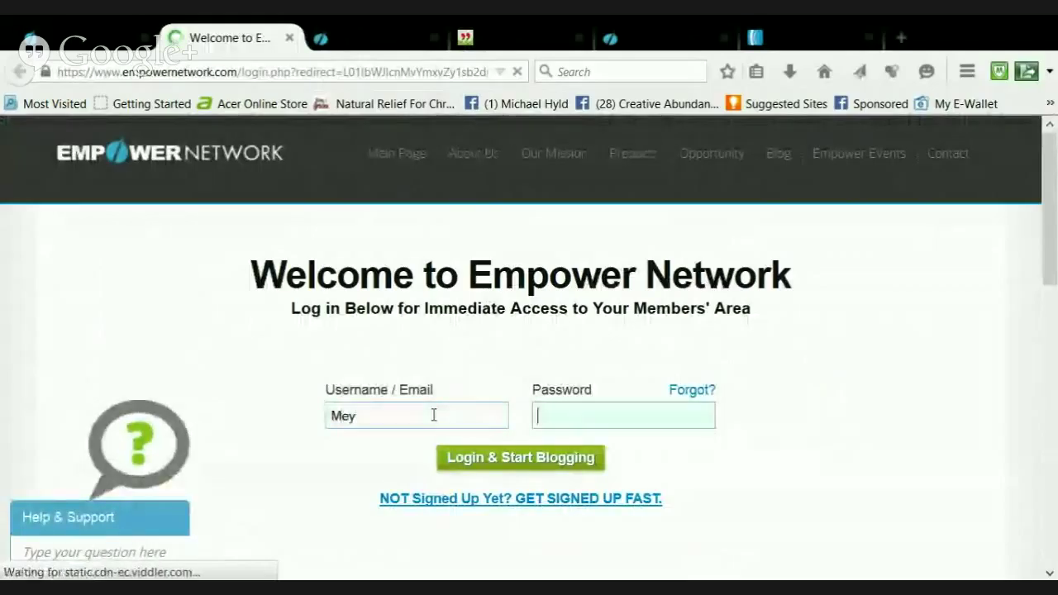
pyautogui.write('••••••••••••')
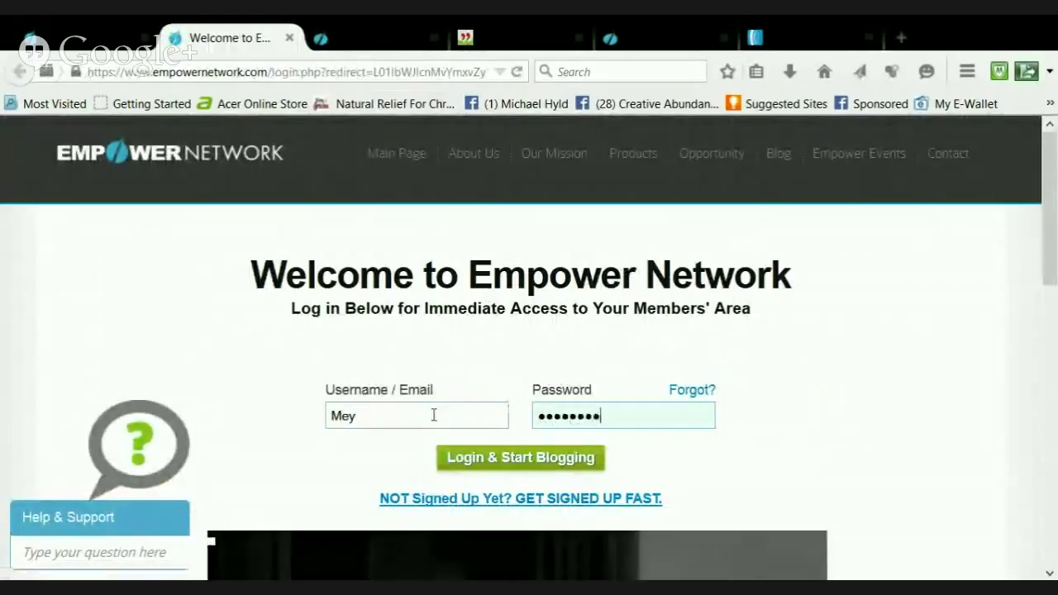
pyautogui.press('Return')
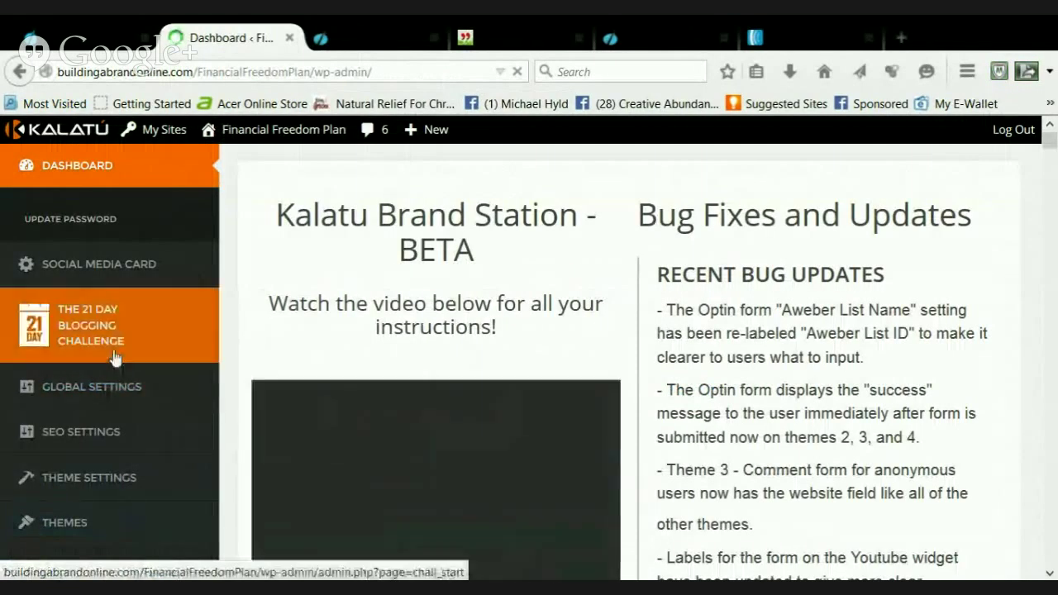
pyautogui.moveTo(87, 351)
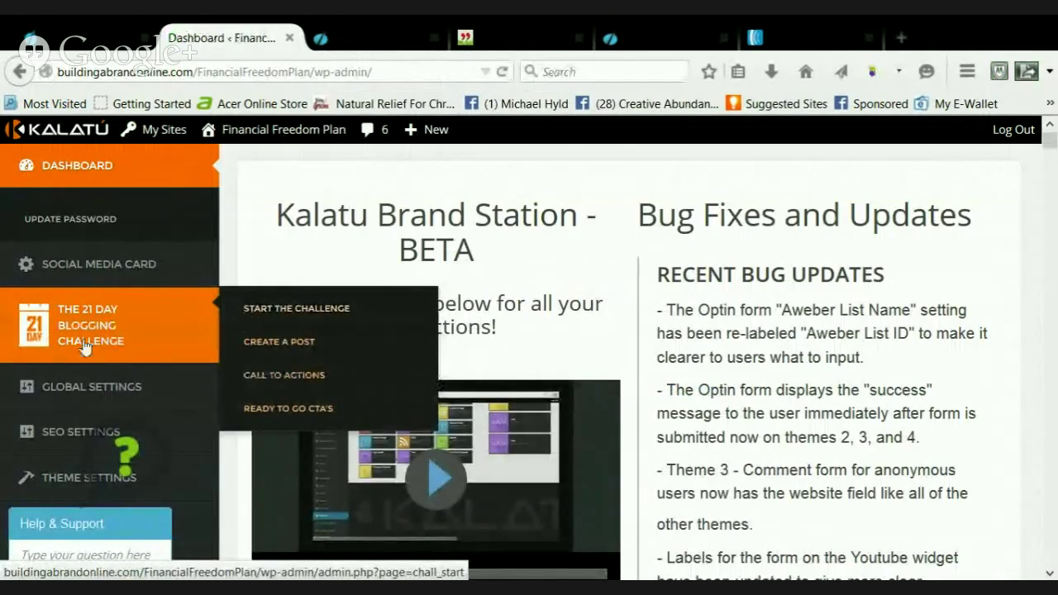
# Start a new 21 Day Challenge post using the Give Me An Idea template
pyautogui.click(239, 312)
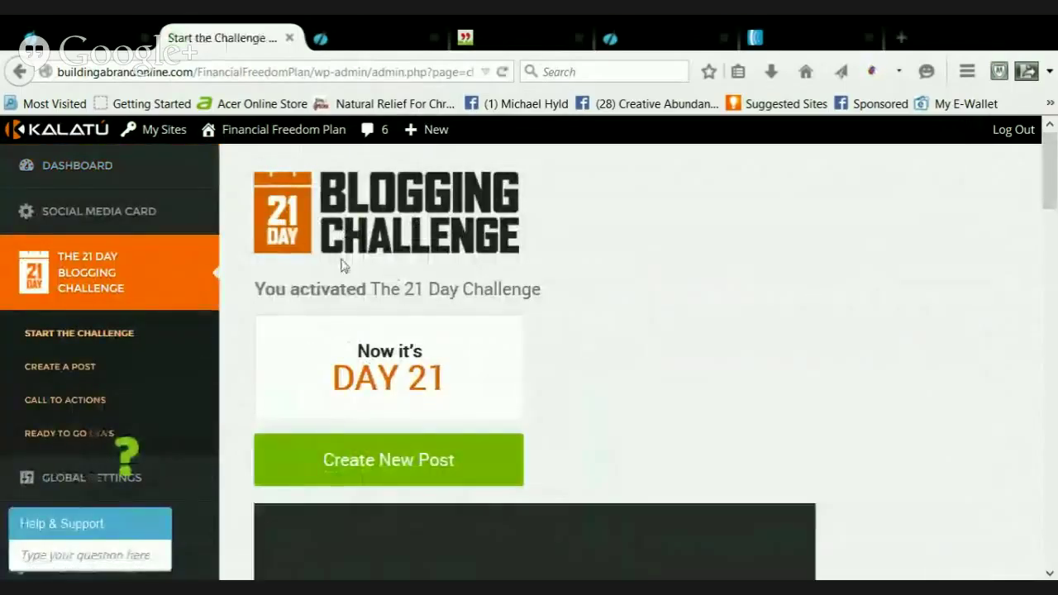
pyautogui.scroll(-2, 342, 294)
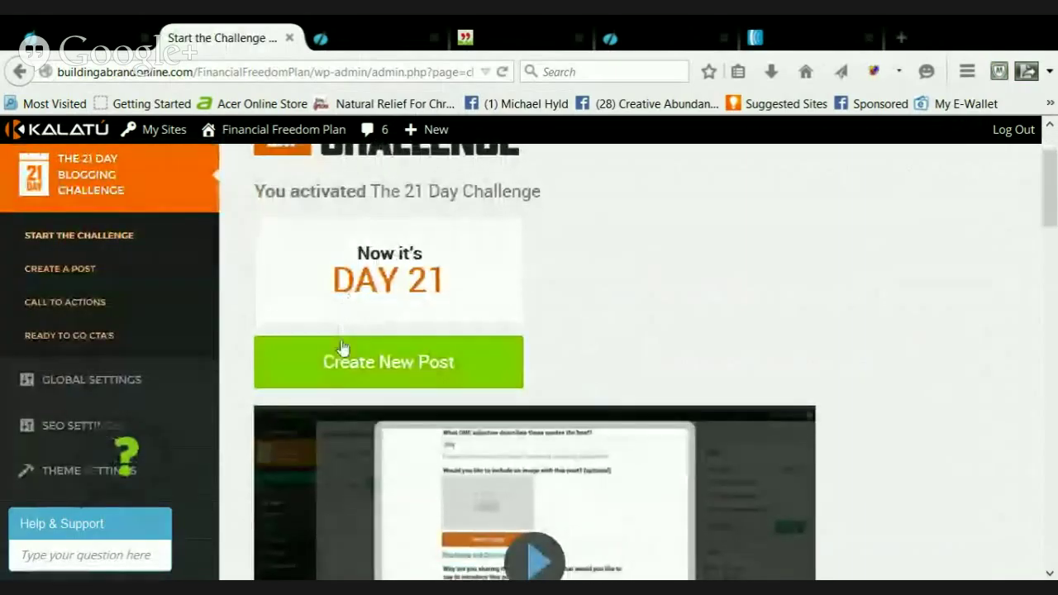
pyautogui.scroll(-2, 342, 347)
pyautogui.click(343, 285)
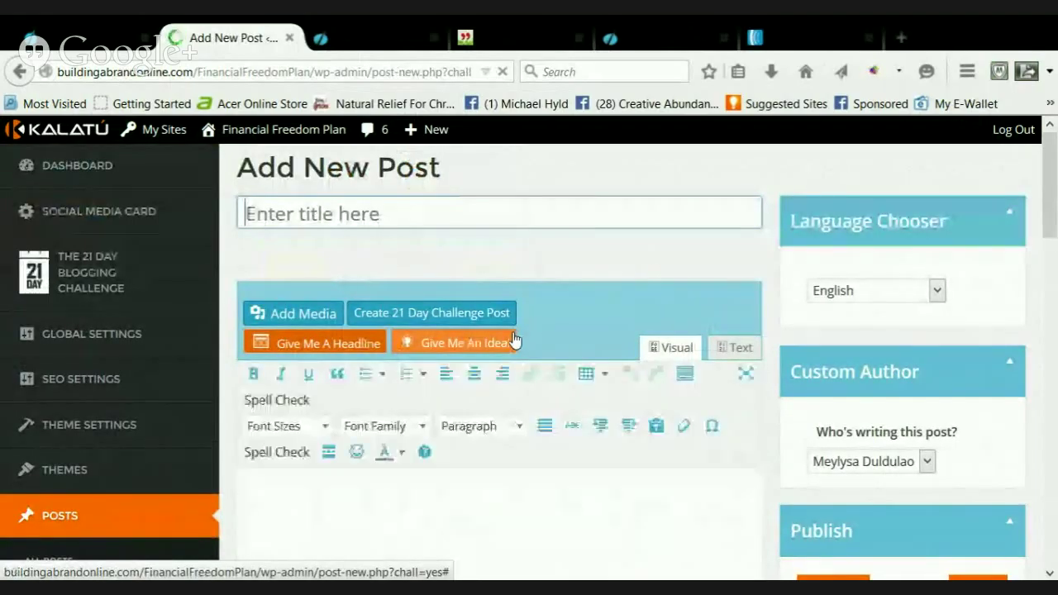
pyautogui.click(514, 342)
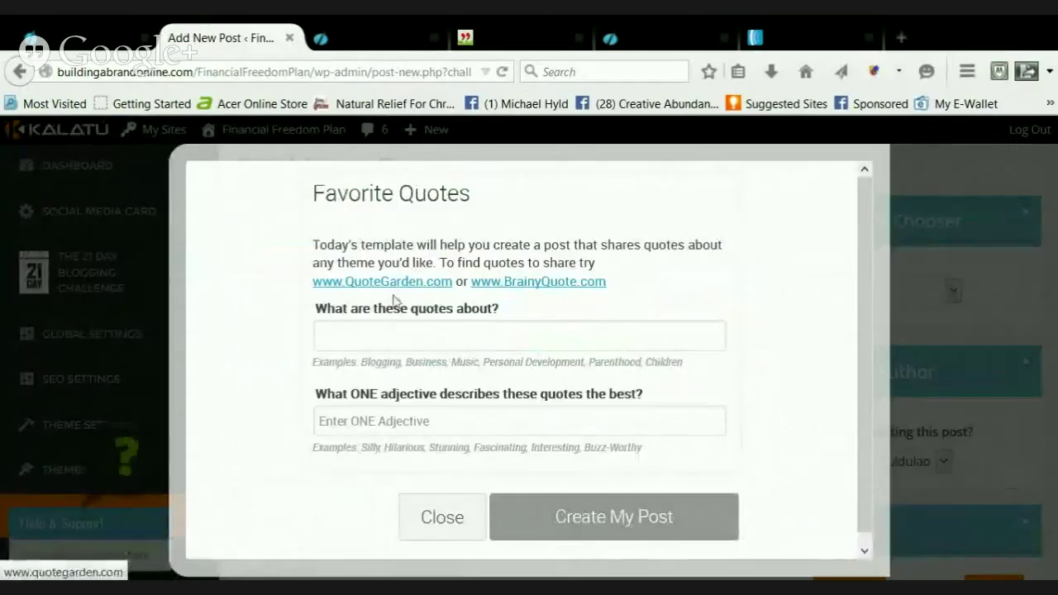
# Fill the Favorite Quotes template with topic Money and adjective Funny, then open a new tab
pyautogui.click(396, 325)
pyautogui.write('Money')
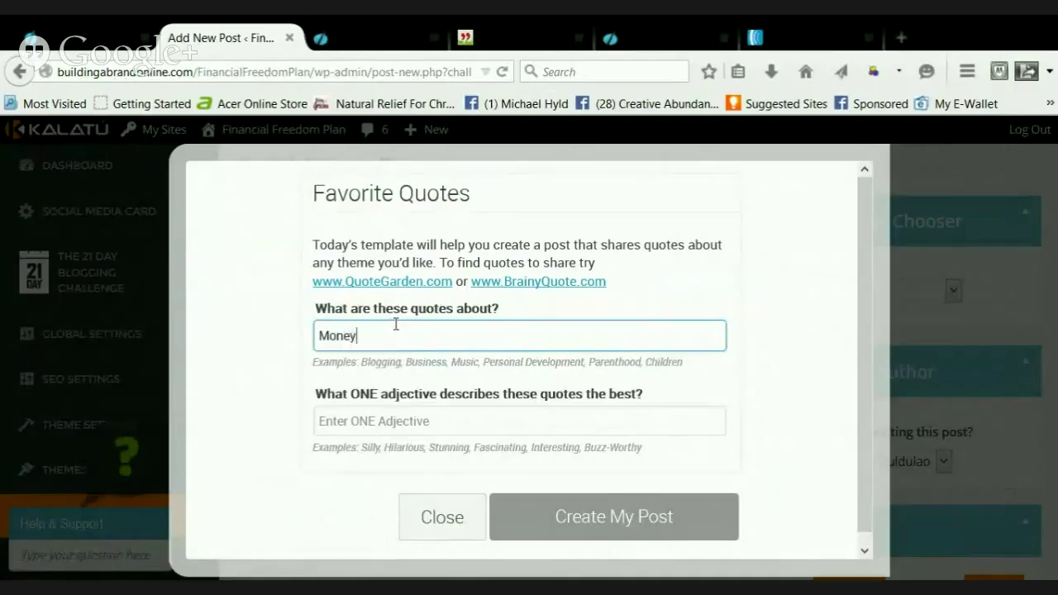
pyautogui.click(367, 427)
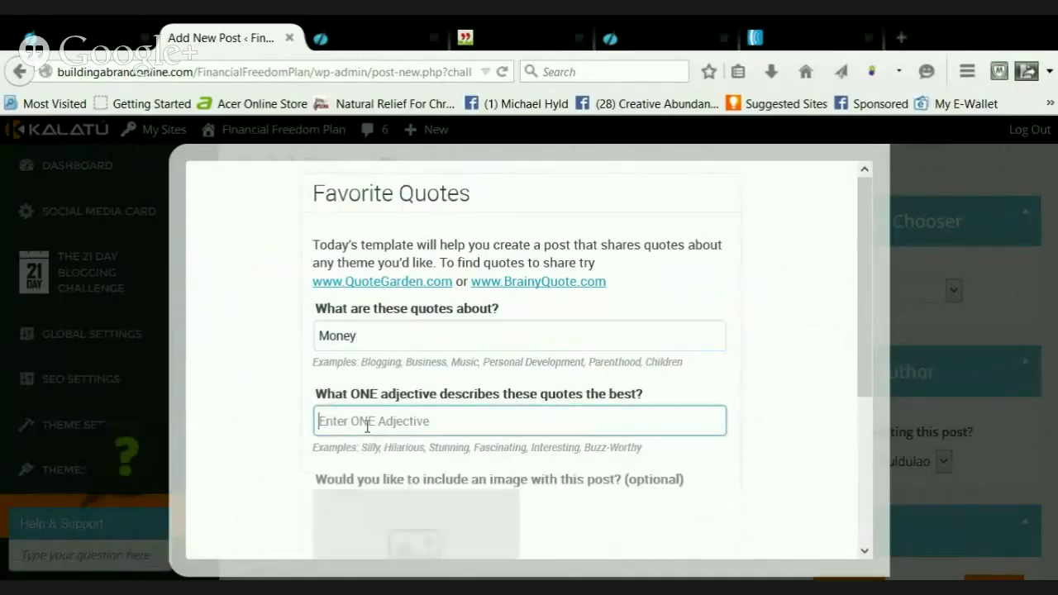
pyautogui.write('Hilarious')
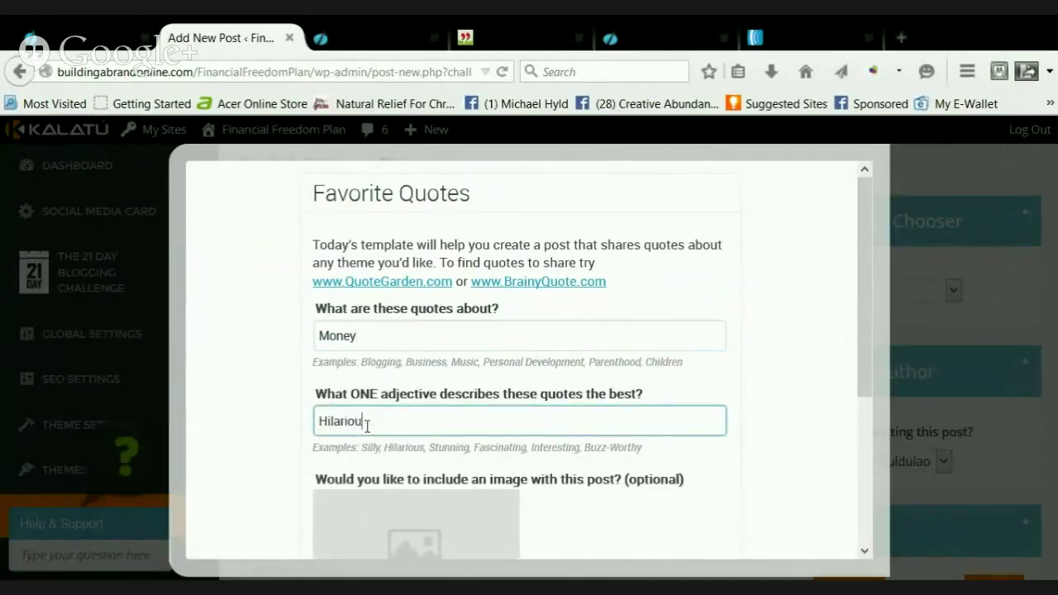
pyautogui.press('BackSpace')
pyautogui.press('BackSpace')
pyautogui.press('BackSpace')
pyautogui.press('BackSpace')
pyautogui.press('BackSpace')
pyautogui.press('BackSpace')
pyautogui.press('BackSpace')
pyautogui.press('BackSpace')
pyautogui.press('BackSpace')
pyautogui.write('Funny')
pyautogui.scroll(-2, 496, 329)
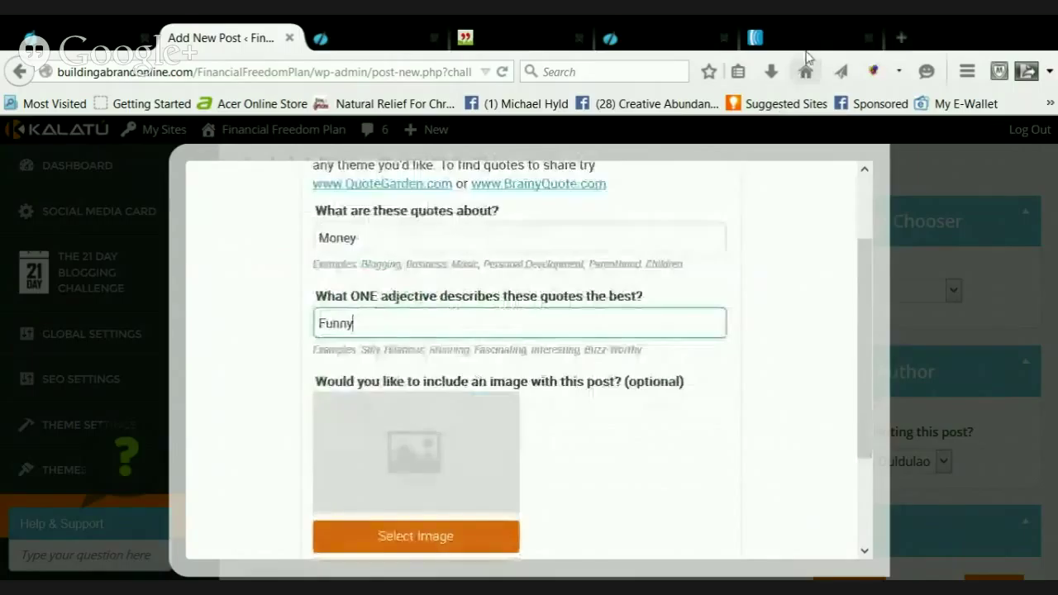
pyautogui.click(907, 42)
pyautogui.write('www')
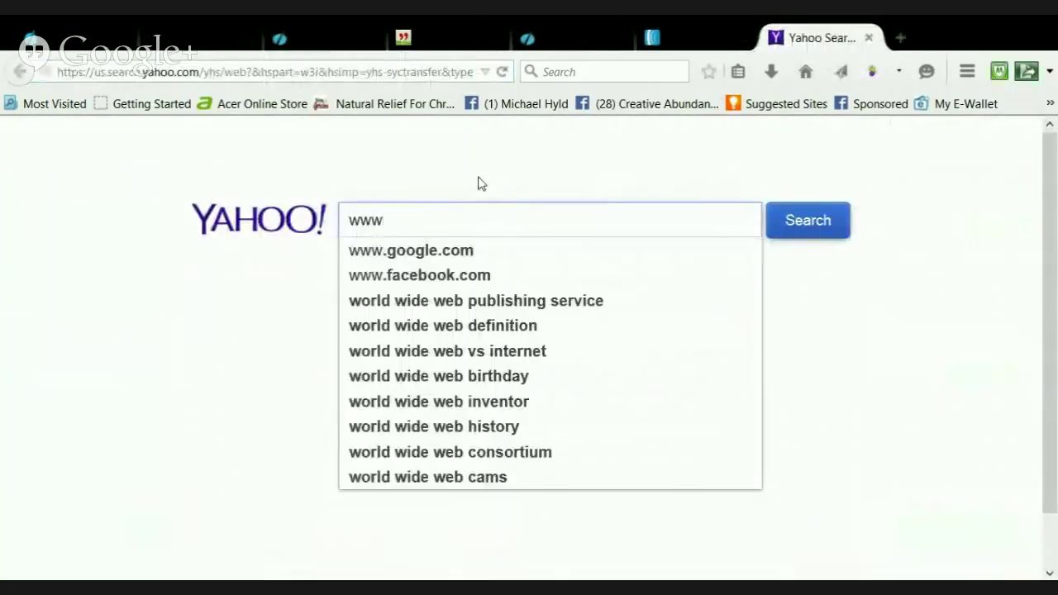
pyautogui.click(259, 71)
pyautogui.write('www')
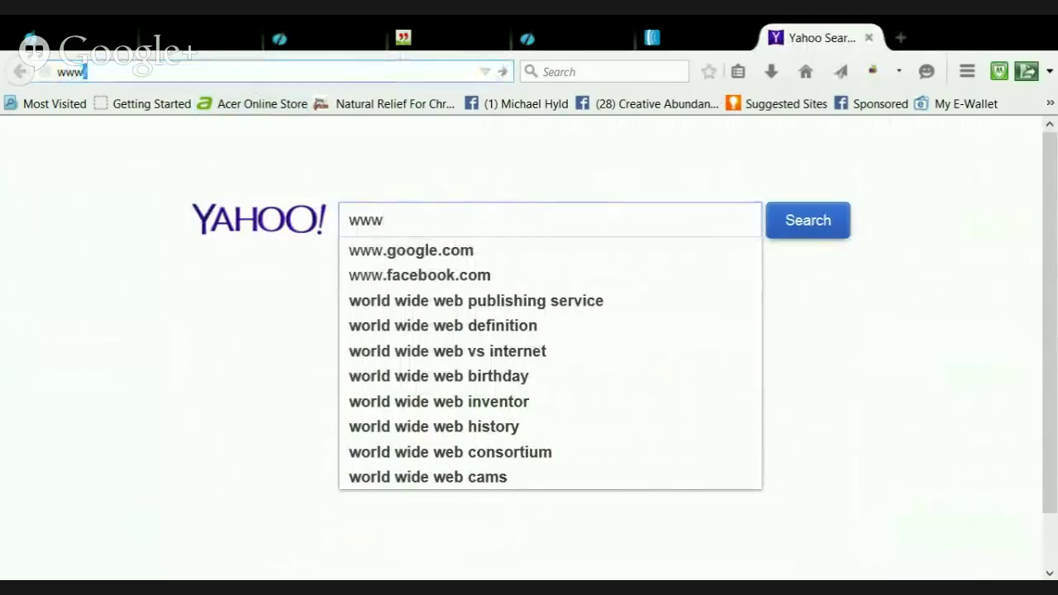
pyautogui.write('.')
pyautogui.press('BackSpace')
pyautogui.write('google.com/')
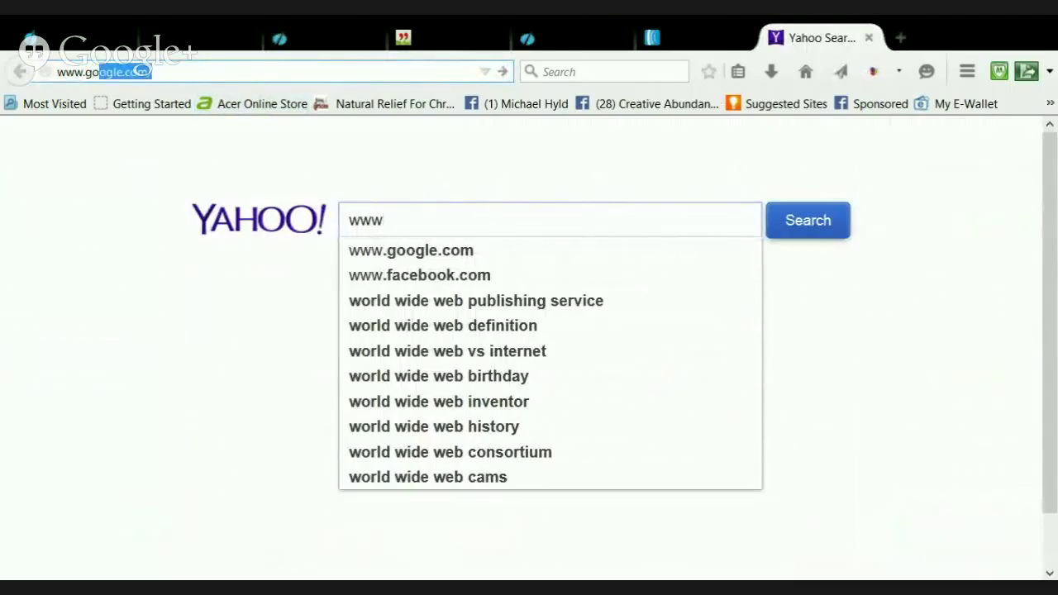
pyautogui.press('Return')
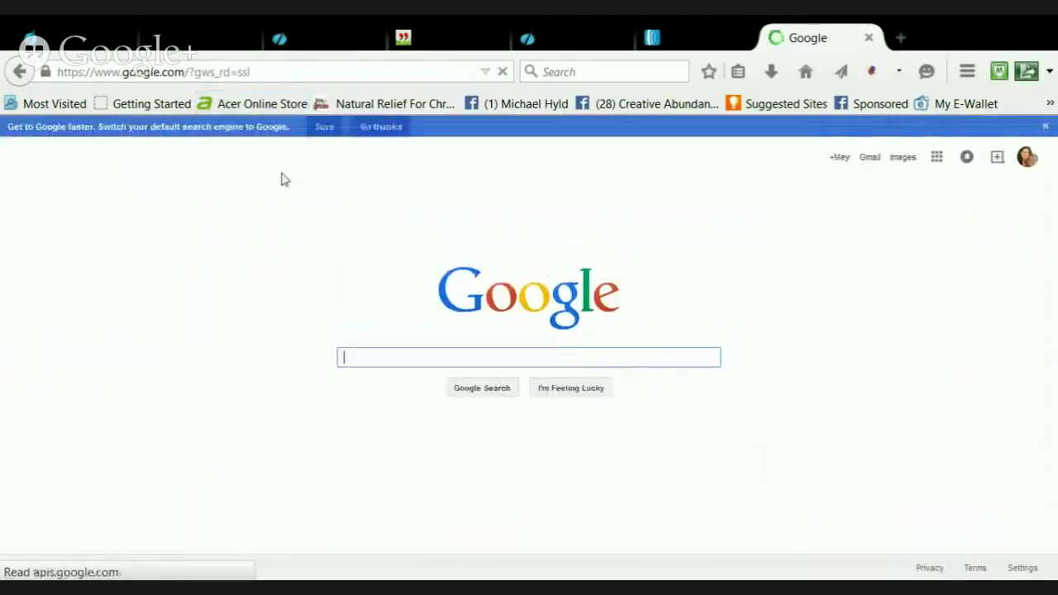
# Search Google Images for 'money and laughter'
pyautogui.write('mon')
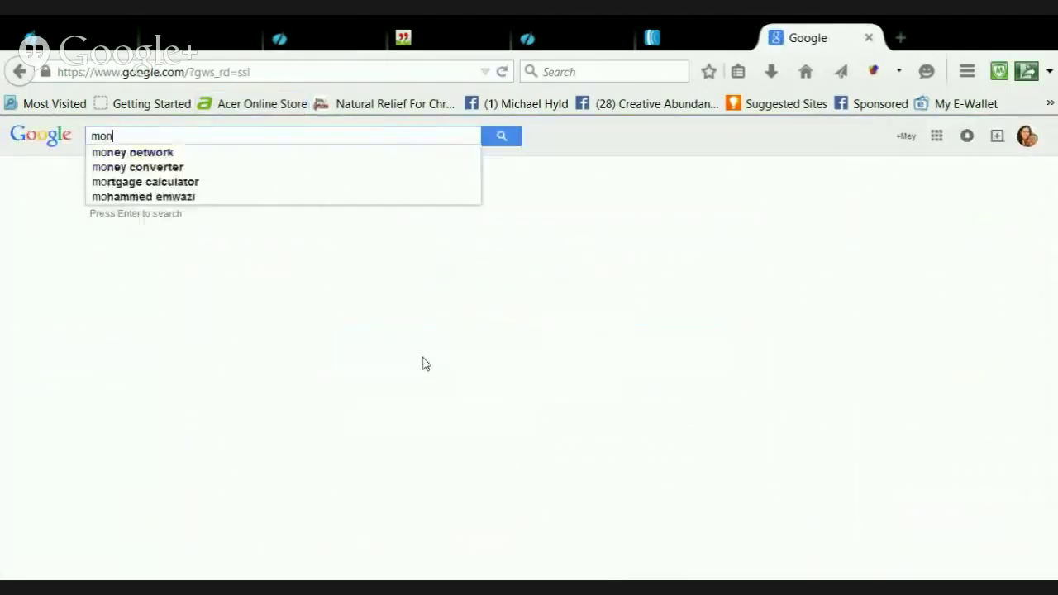
pyautogui.write('ey ')
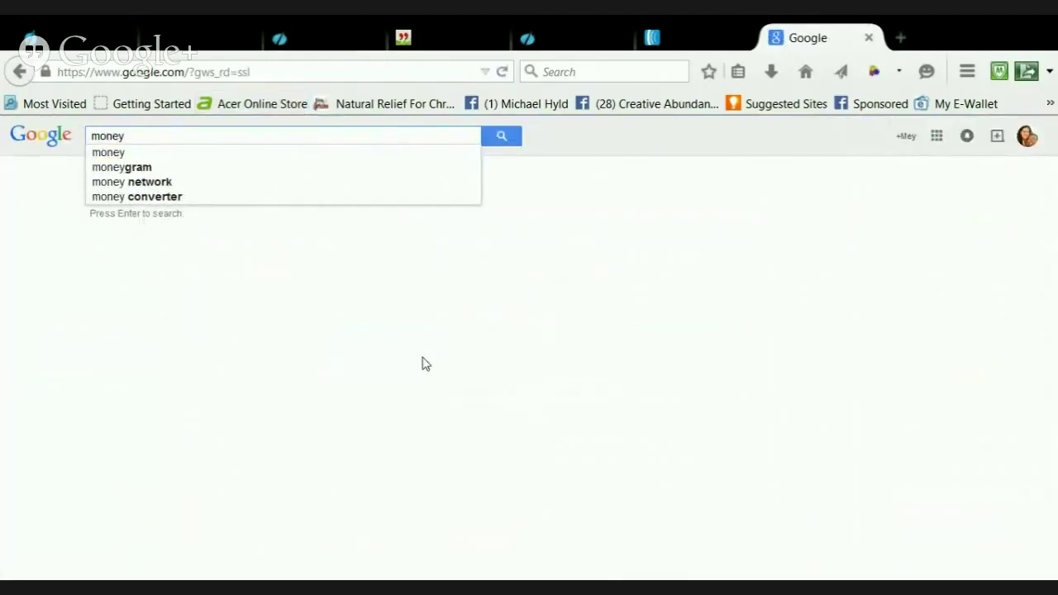
pyautogui.write('a')
pyautogui.press('BackSpace')
pyautogui.write('and ')
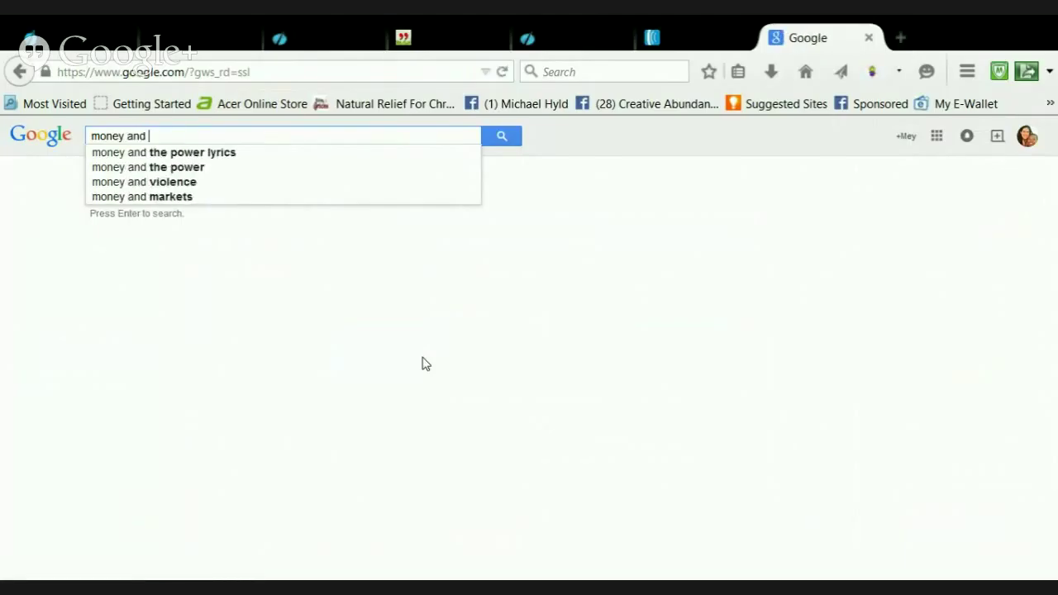
pyautogui.write('laughter')
pyautogui.press('Return')
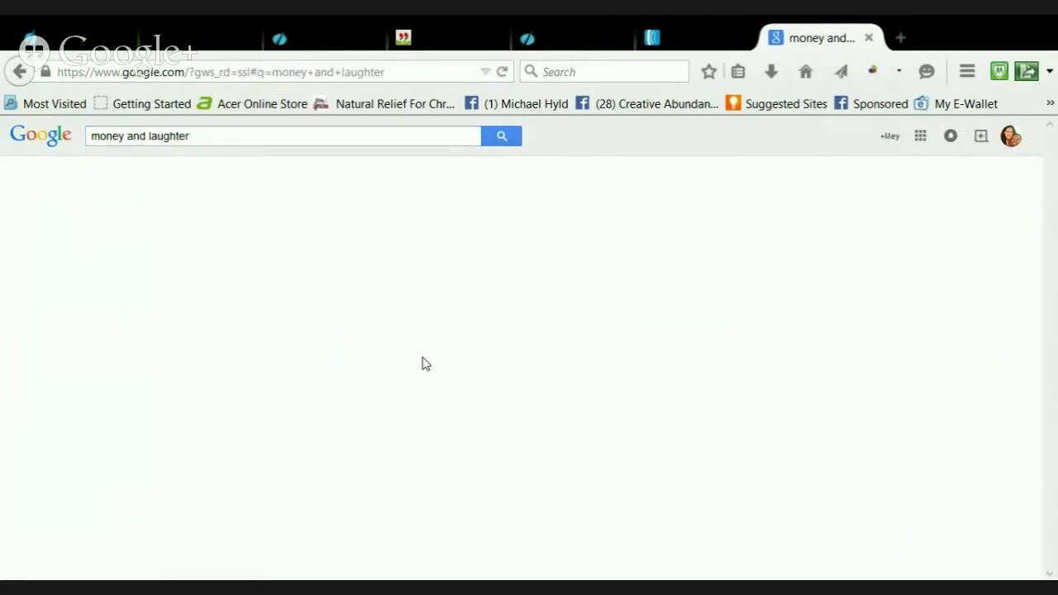
pyautogui.click(145, 176)
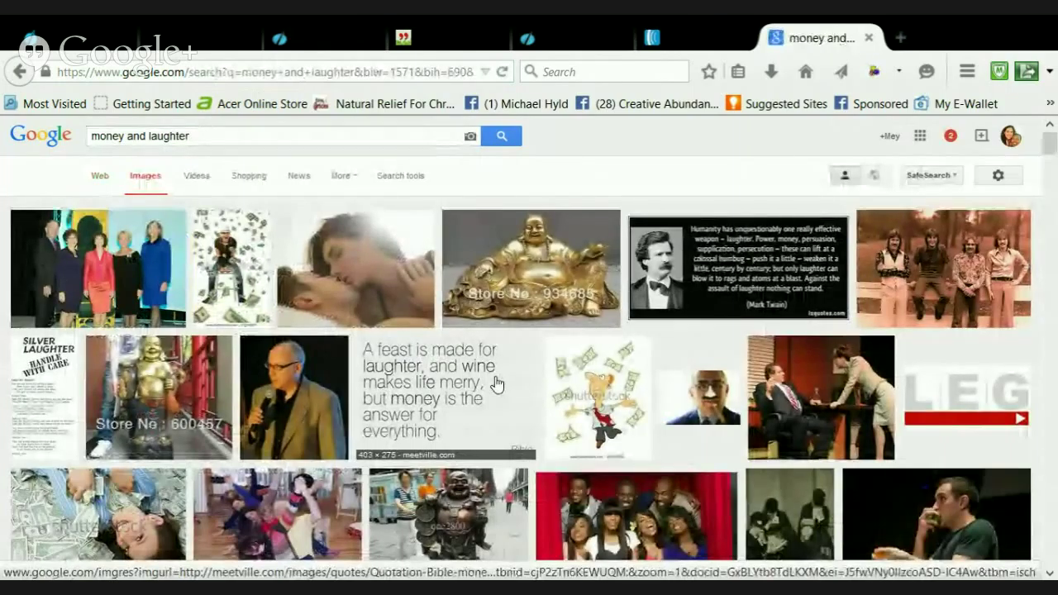
# Scroll through the image results and preview the laughing Buddha picture
pyautogui.scroll(-2, 497, 384)
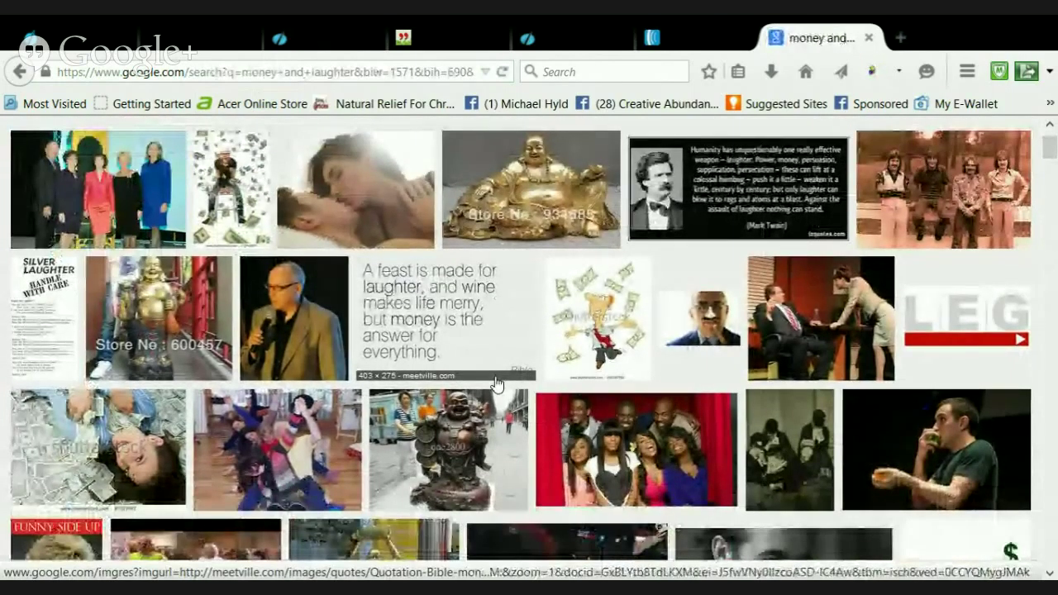
pyautogui.scroll(-4, 497, 384)
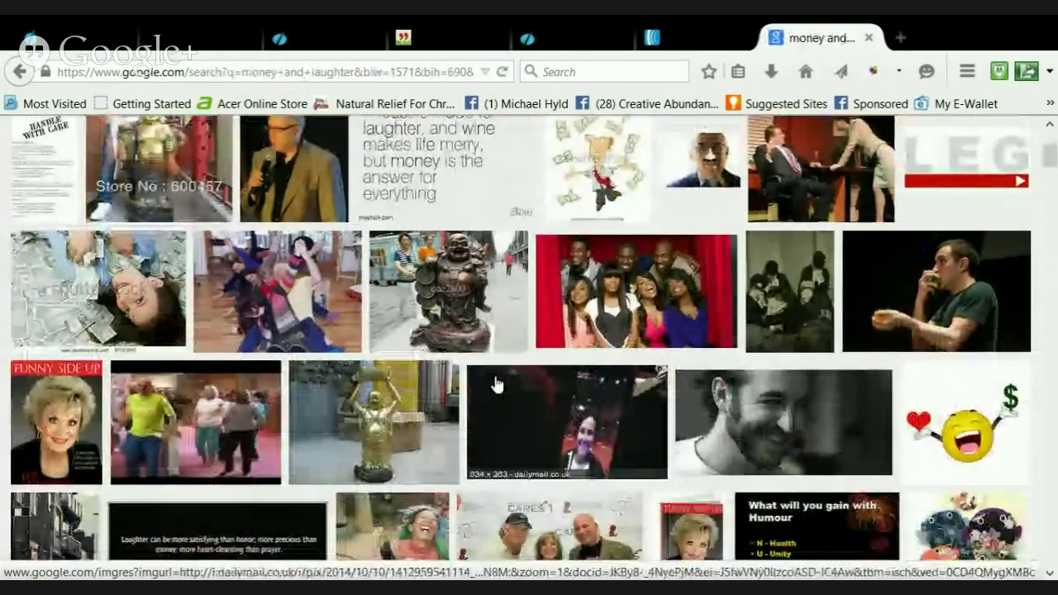
pyautogui.scroll(-6, 497, 384)
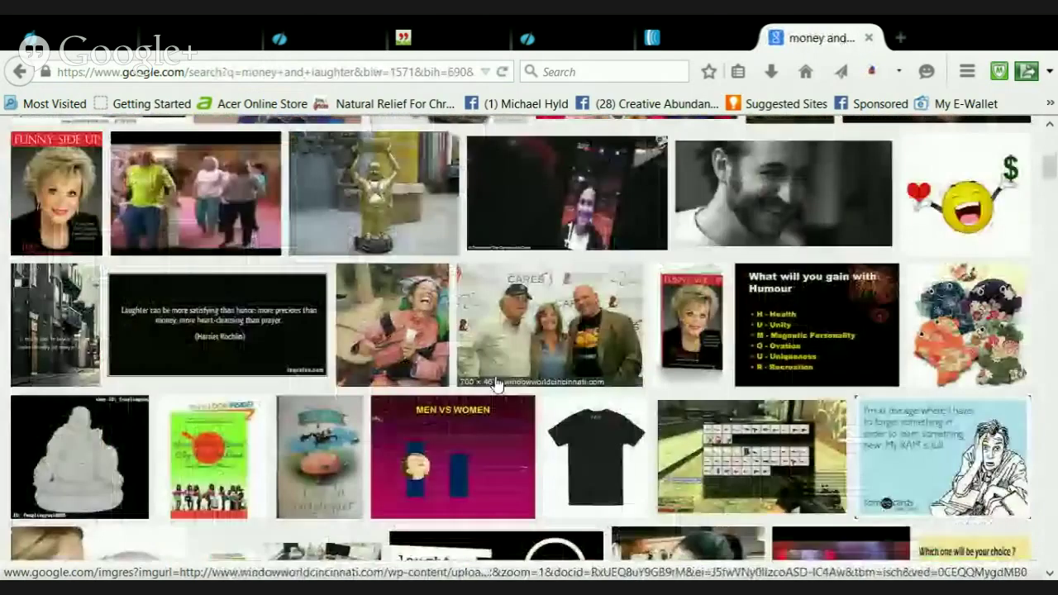
pyautogui.scroll(-4, 497, 384)
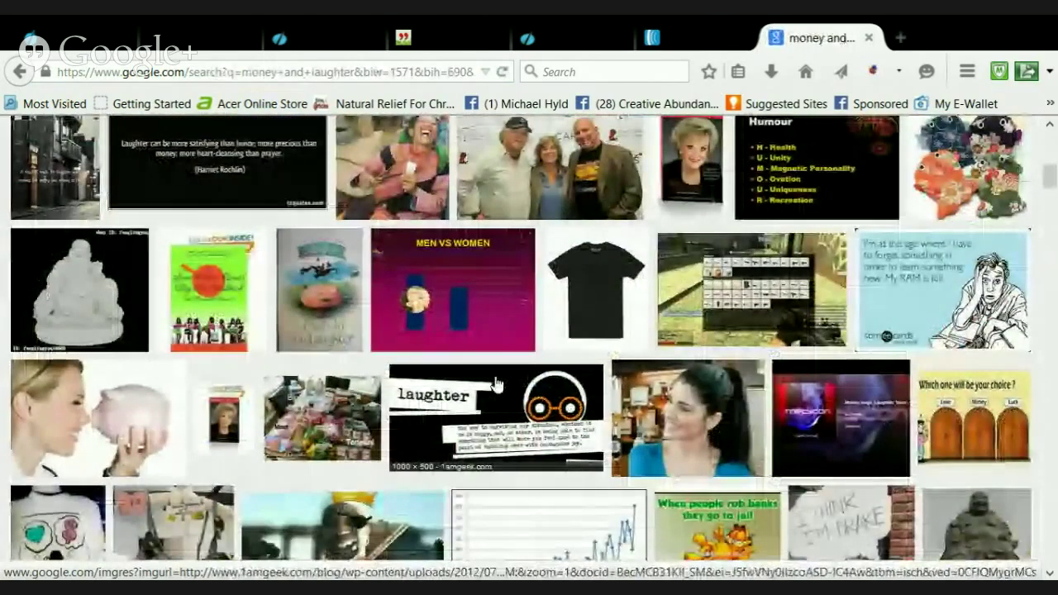
pyautogui.scroll(-2, 497, 384)
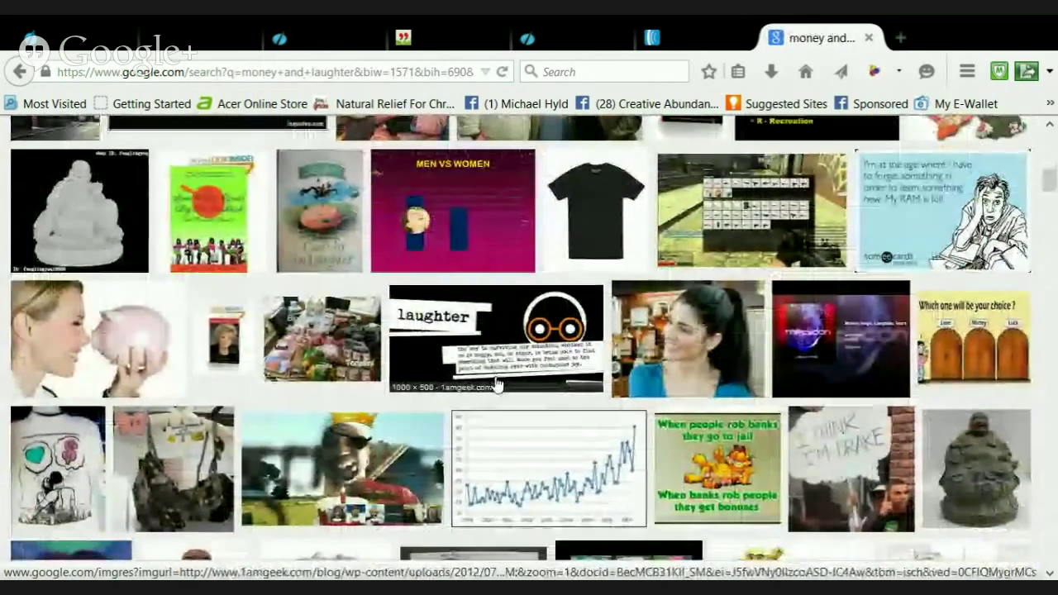
pyautogui.scroll(-2, 497, 383)
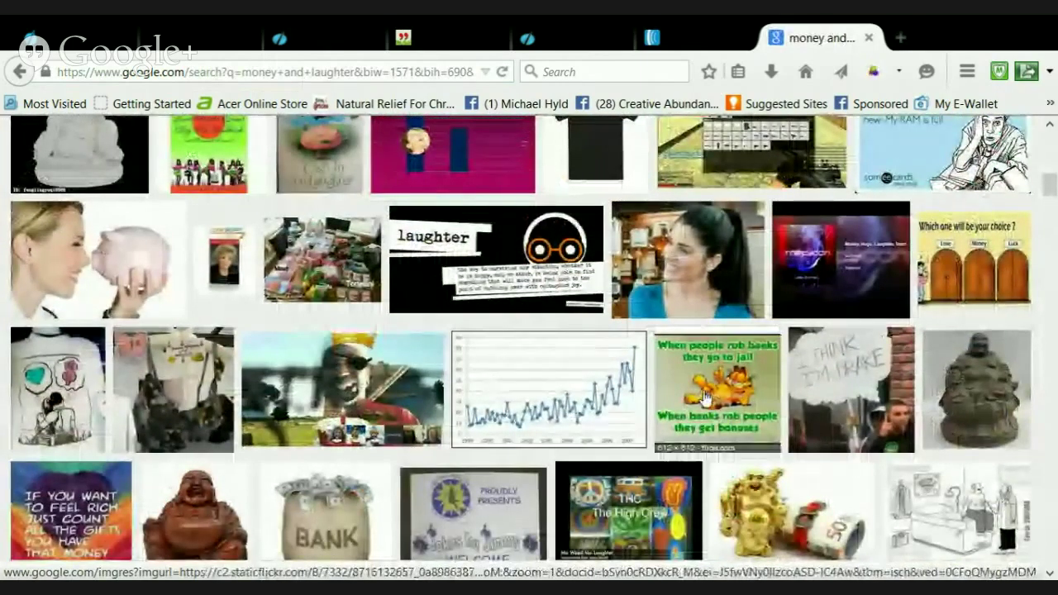
pyautogui.scroll(-2, 514, 496)
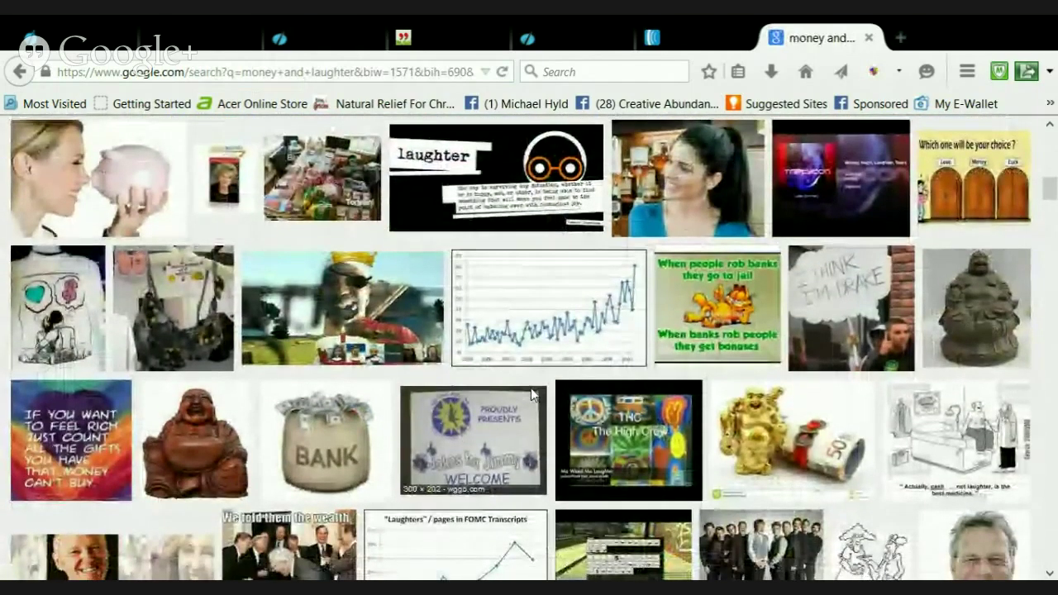
pyautogui.scroll(-4, 531, 388)
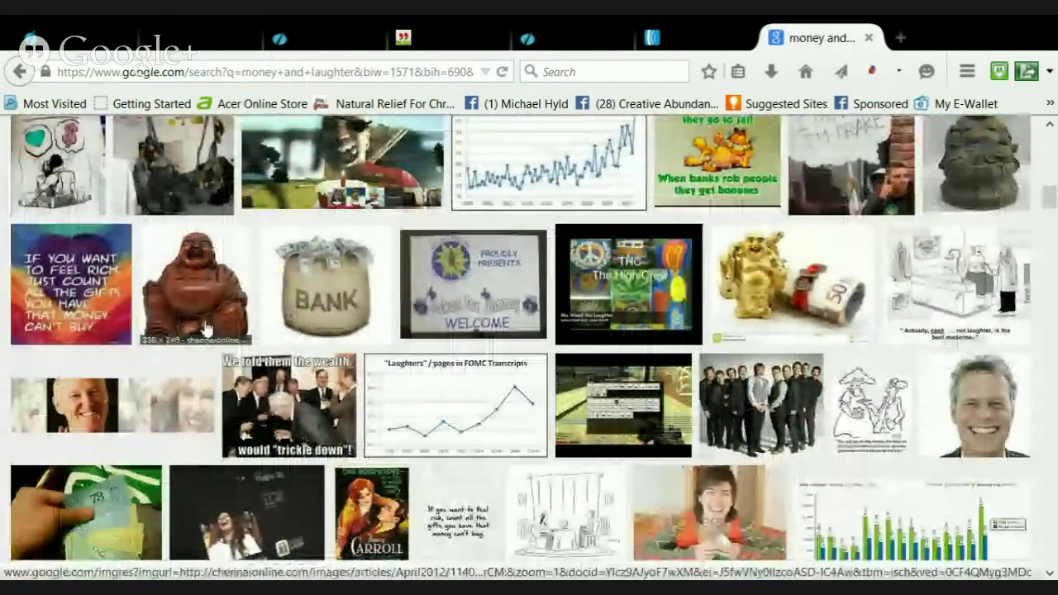
pyautogui.click(207, 329)
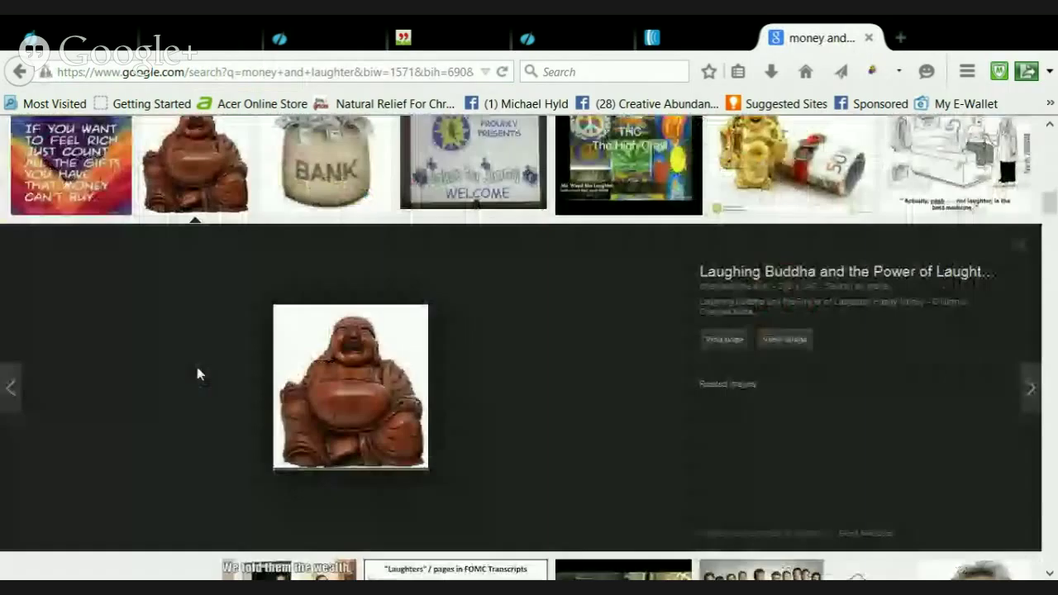
# View the laughing Buddha image full size, then close it to return to Add New Post
pyautogui.click(773, 342)
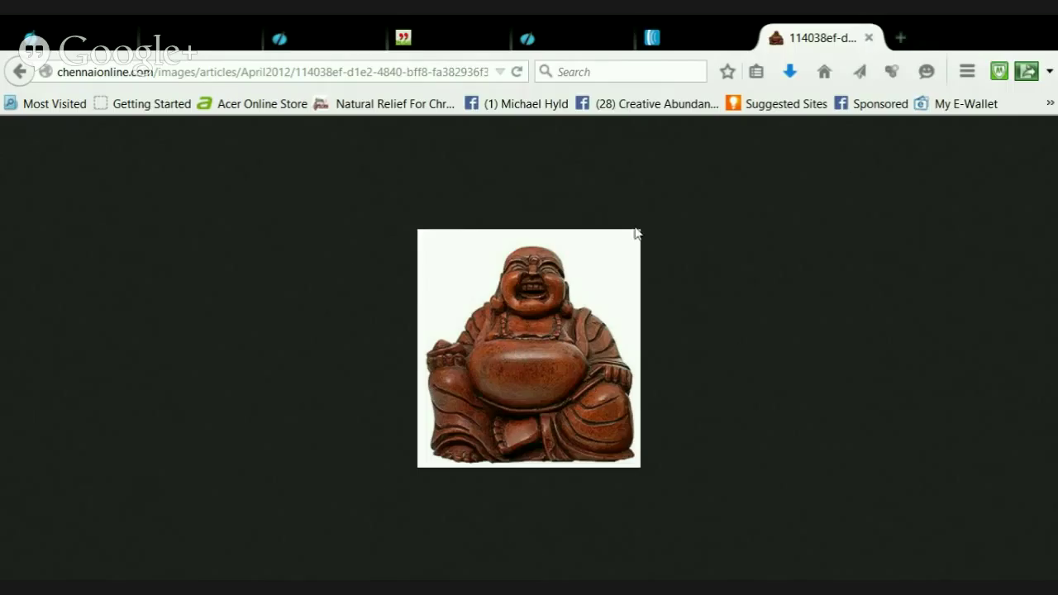
pyautogui.click(870, 41)
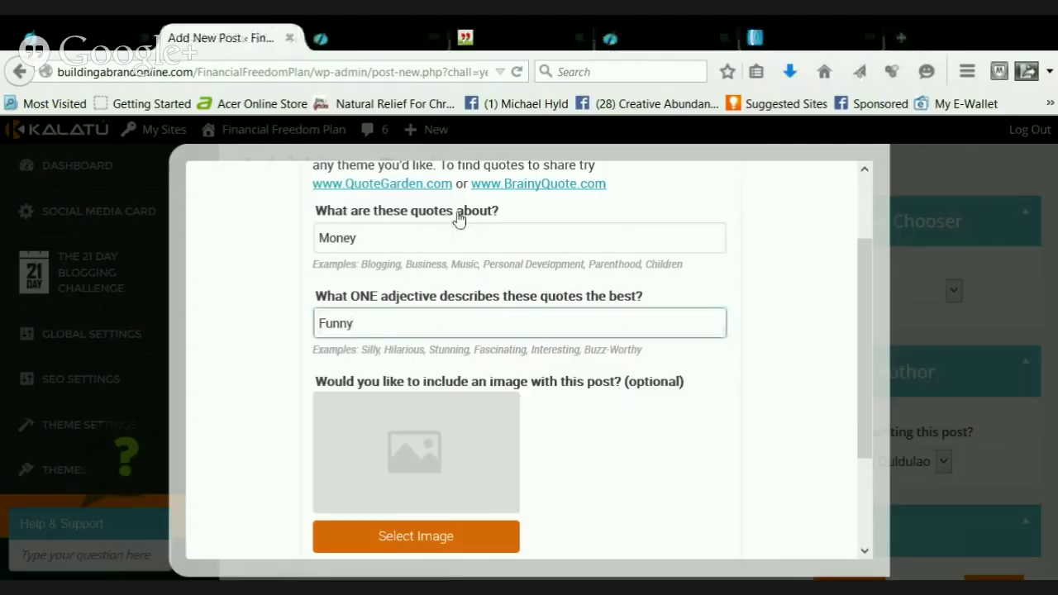
# Upload HappyBuddha.jpg and set it as the post's featured image
pyautogui.click(395, 539)
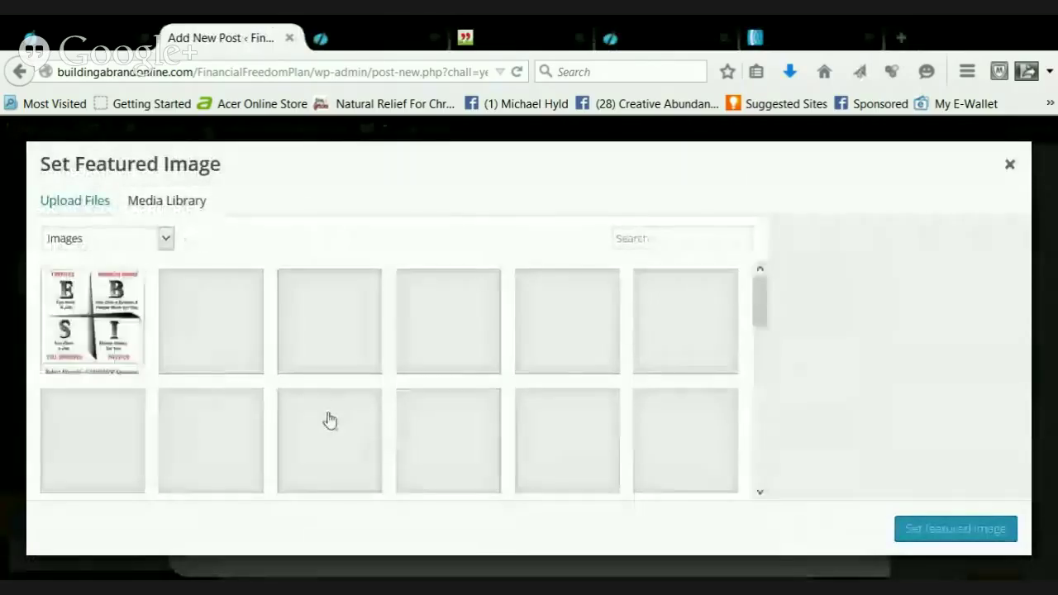
pyautogui.click(75, 206)
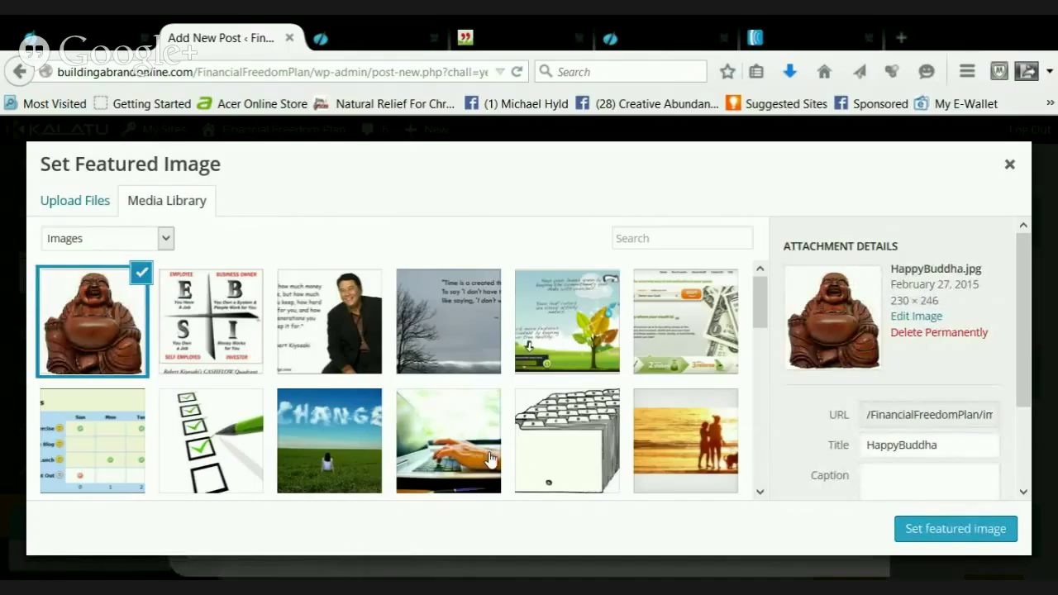
pyautogui.click(935, 529)
pyautogui.scroll(-3, 718, 487)
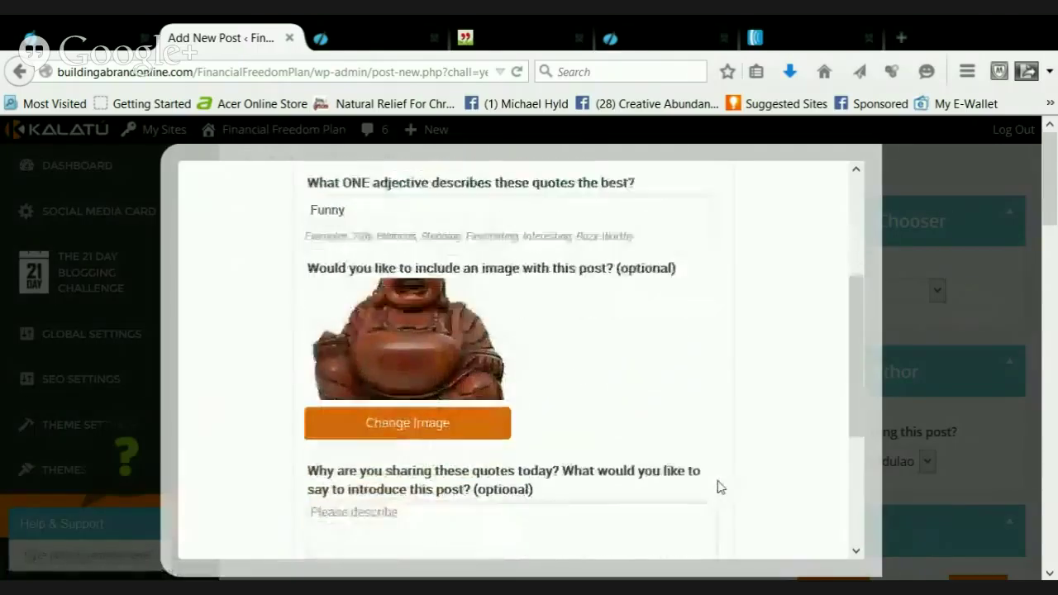
# Write the intro '..we all want more money yes?' plus lines on enjoying money light-heartedly and laughing
pyautogui.scroll(-3, 718, 488)
pyautogui.click(363, 402)
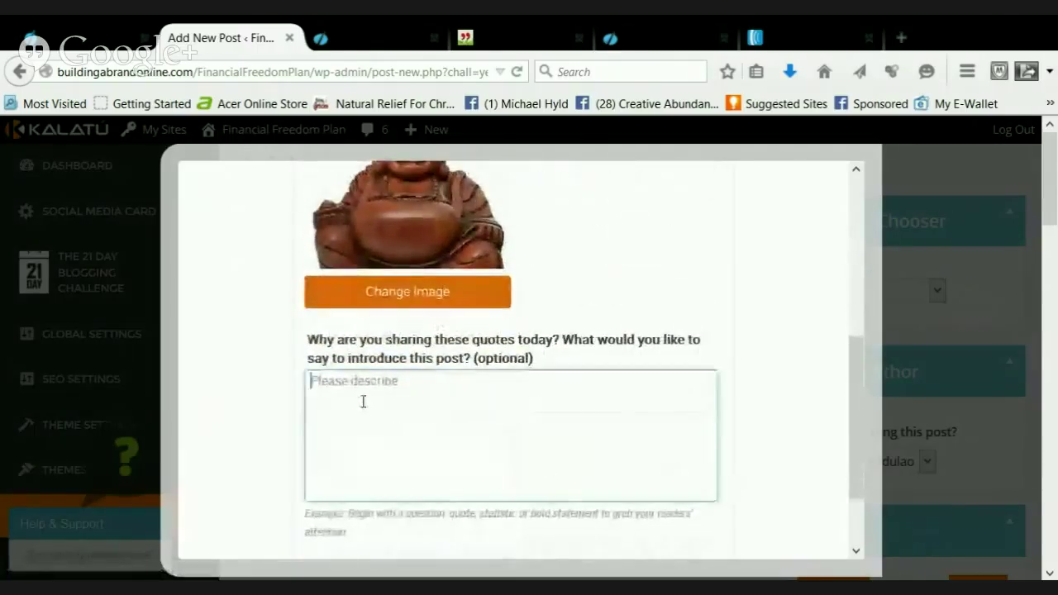
pyautogui.write('...')
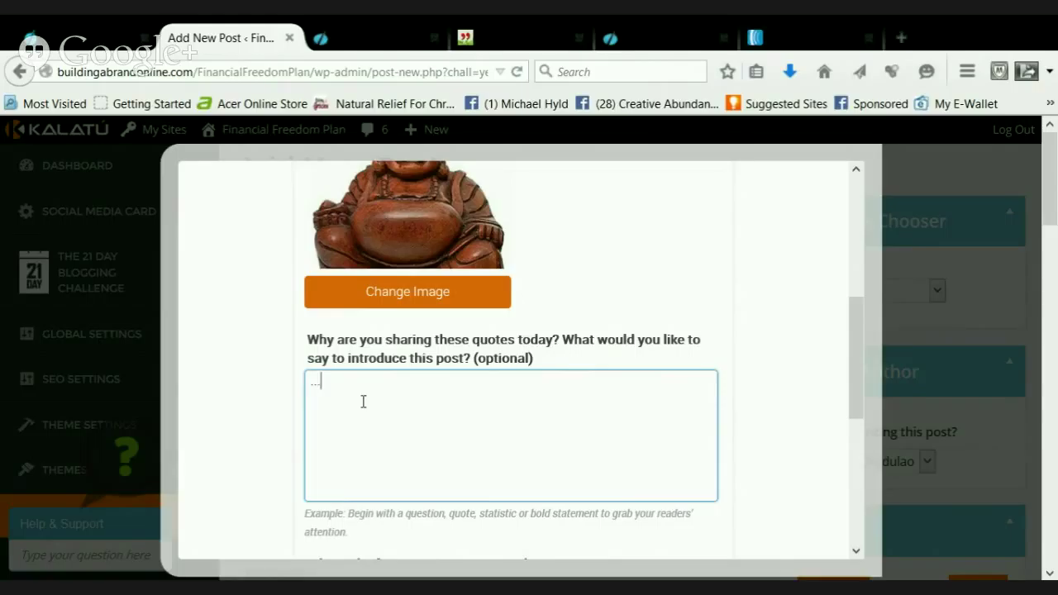
pyautogui.write('we all want more ')
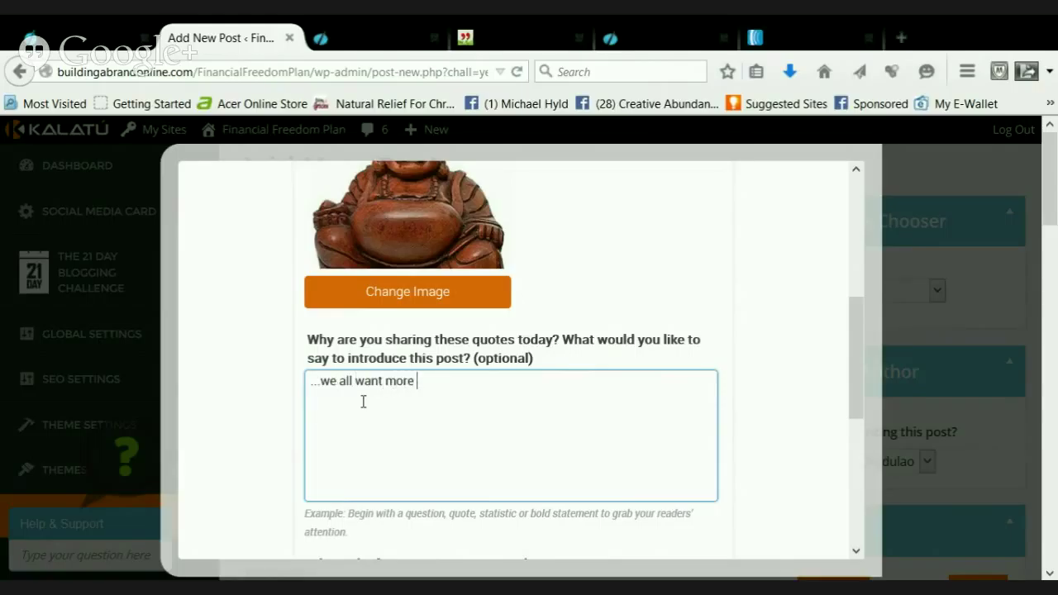
pyautogui.write('money yes?')
pyautogui.press('Return')
pyautogui.press('Return')
pyautogui.write('...well')
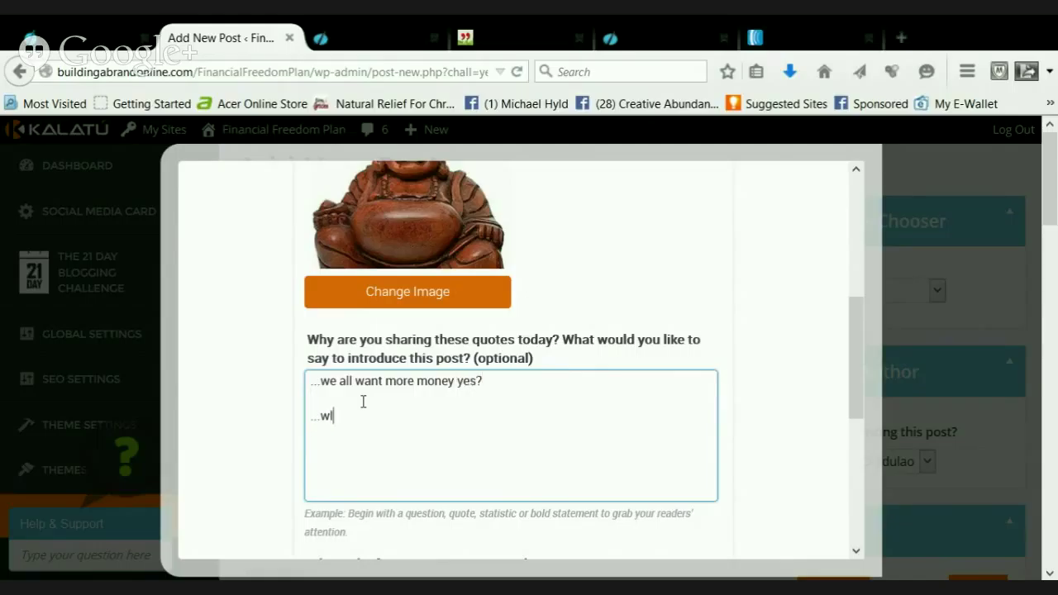
pyautogui.write(", it's good to")
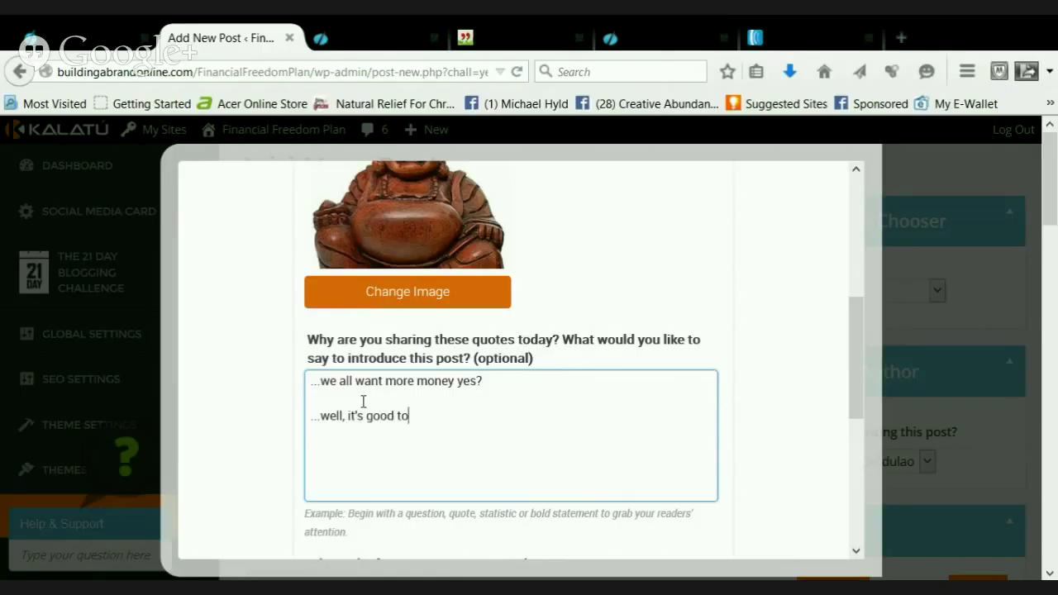
pyautogui.write(' be light hearted and enjoy ')
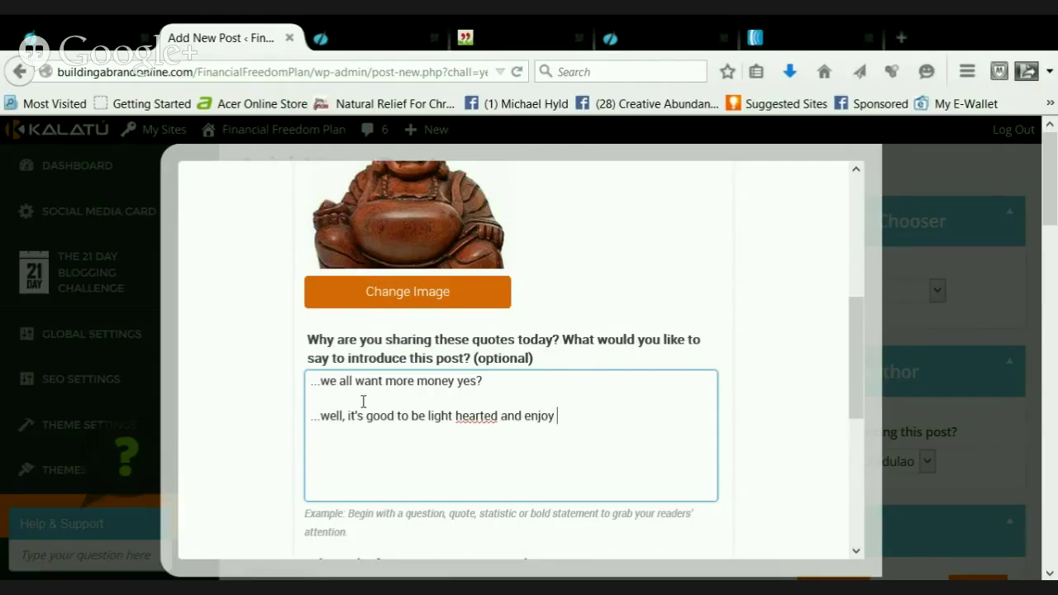
pyautogui.write('ou')
pyautogui.write('an')
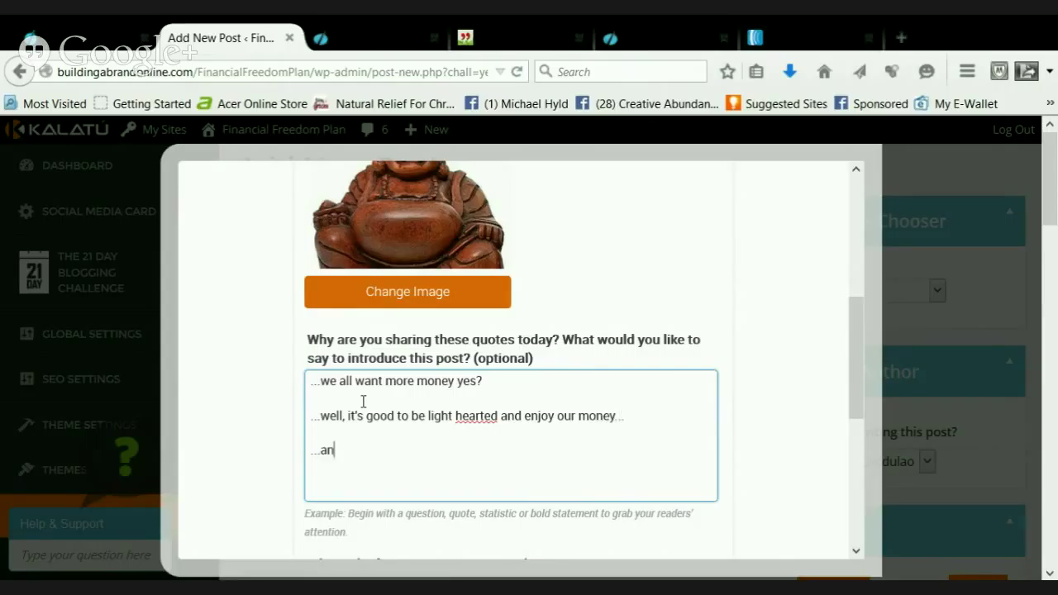
pyautogui.write('d the funny thing sth')
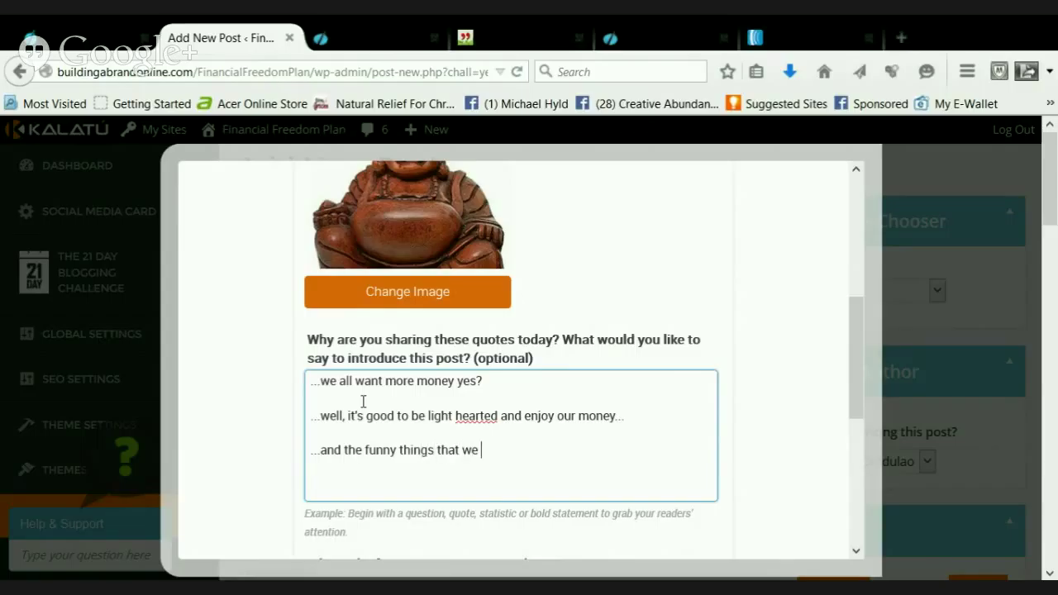
pyautogui.write('ith it or for it...')
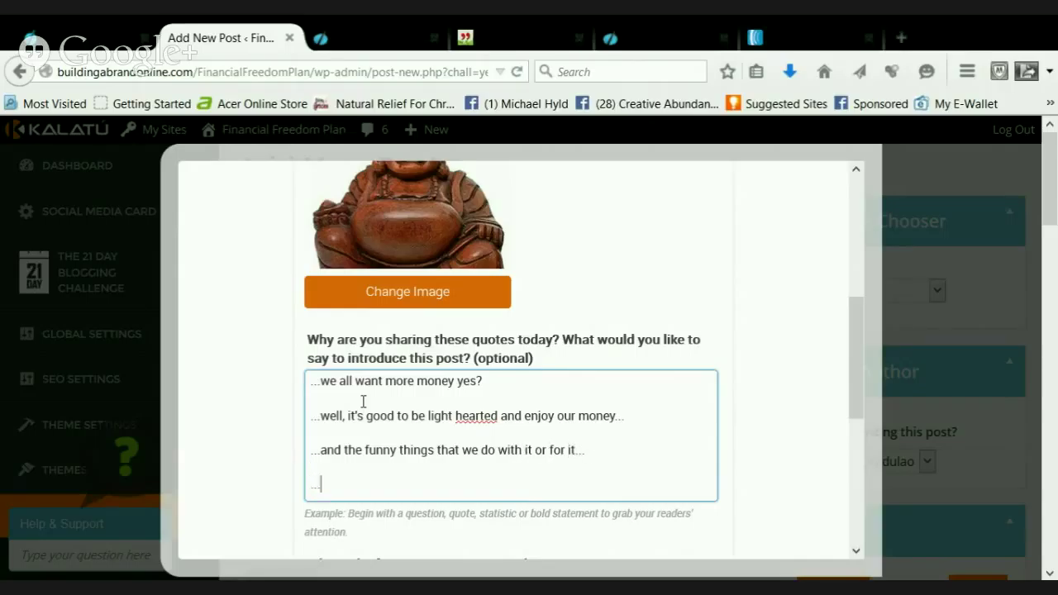
pyautogui.write('read these qu')
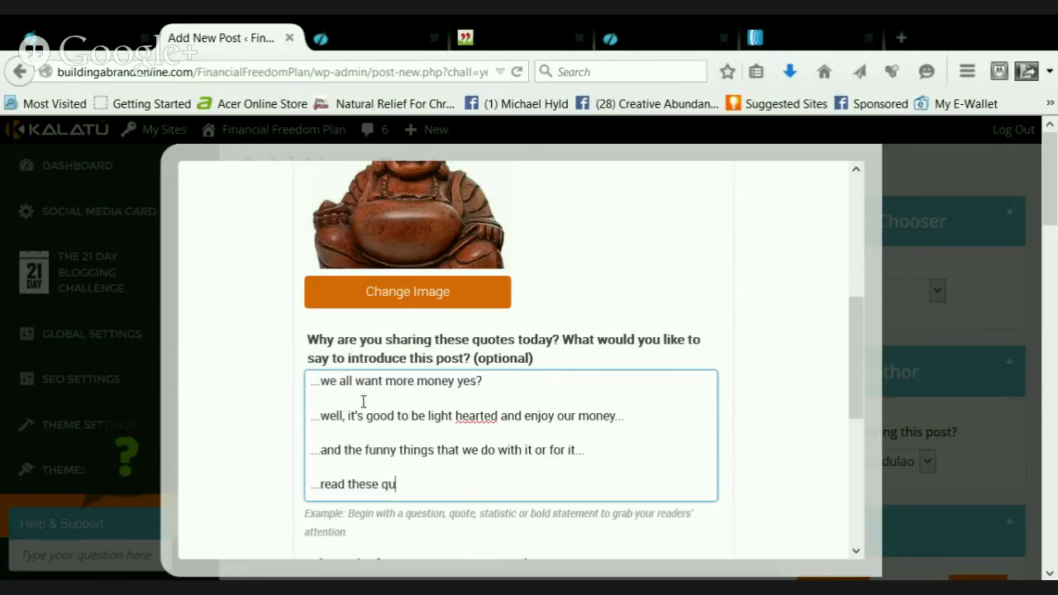
pyautogui.write('otes and lear')
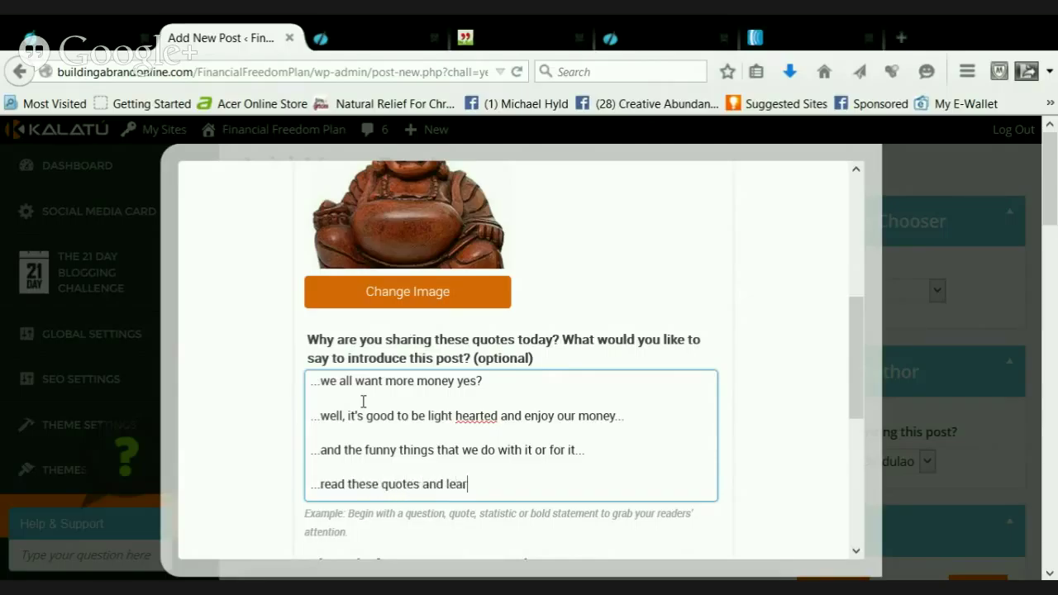
pyautogui.write('n to laugh and enjoy the')
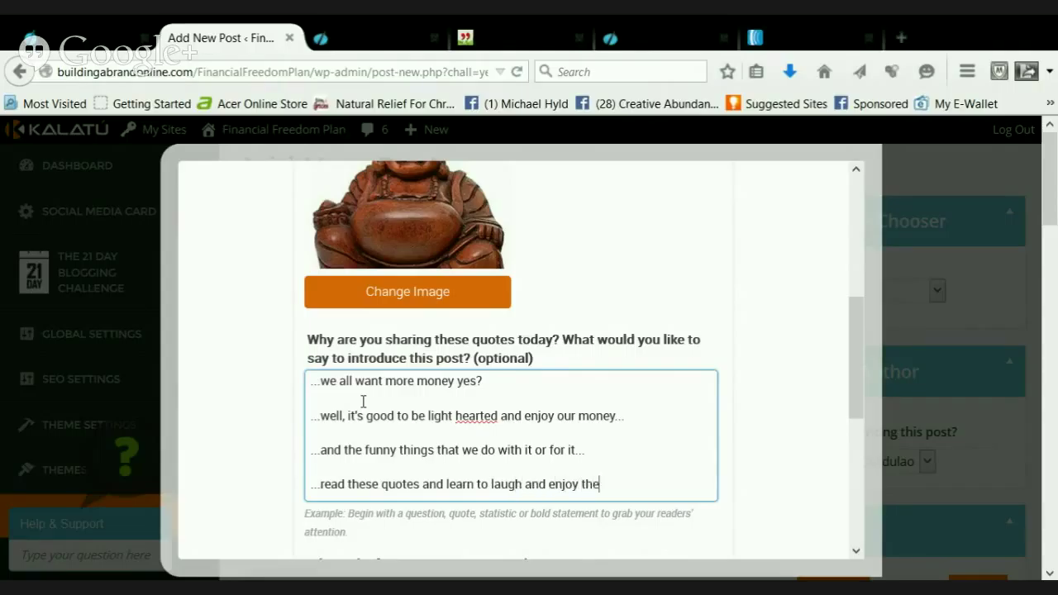
pyautogui.write(' time you spen')
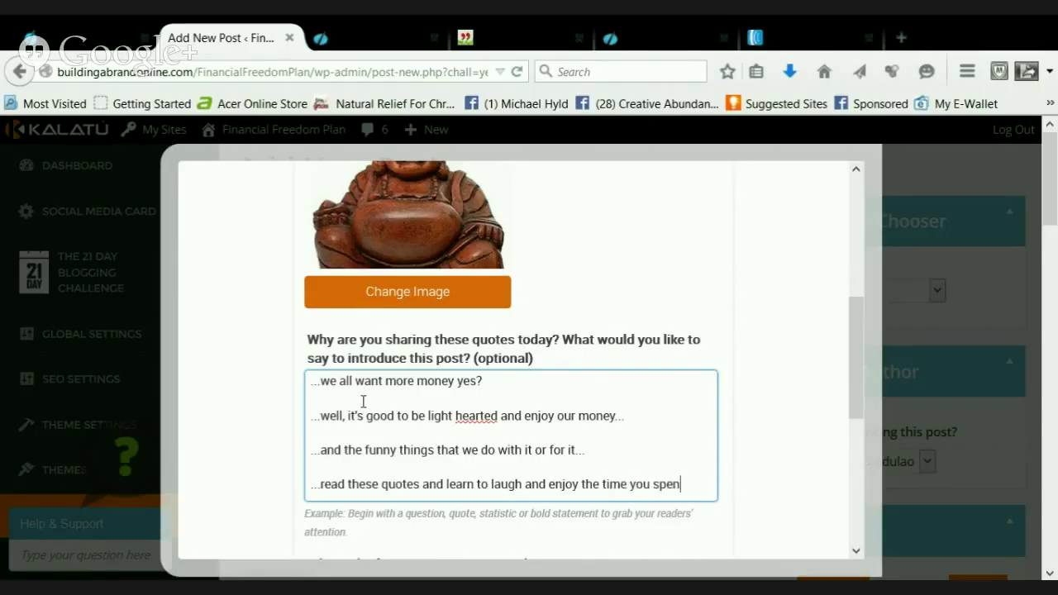
pyautogui.write('d with your money')
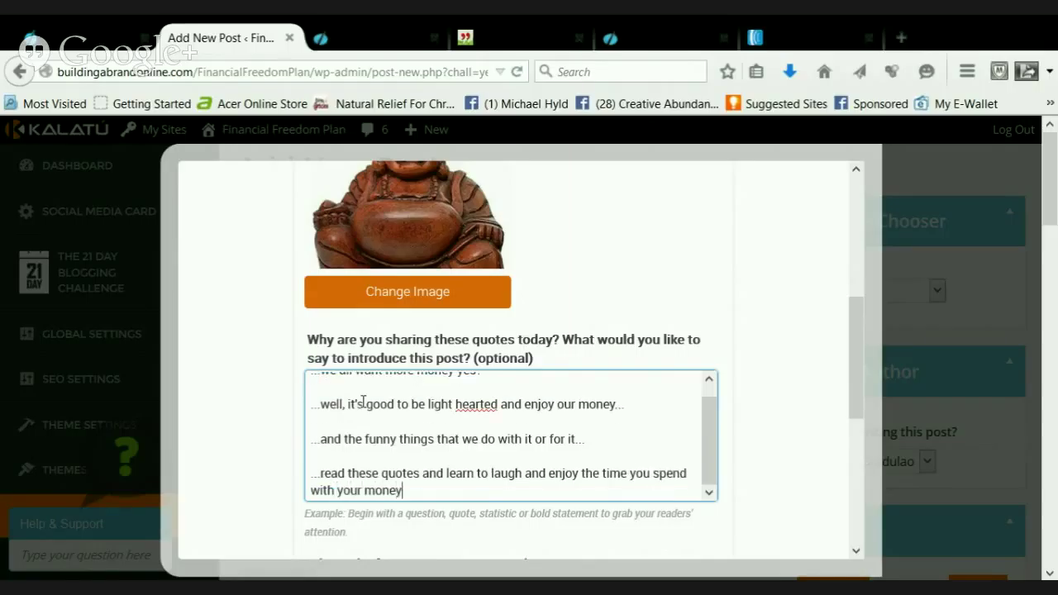
pyautogui.write(' again!')
# Close the Empower Network page-editor tab and bring up the 'Enjoy The Journey' blog page
pyautogui.scroll(-5, 459, 443)
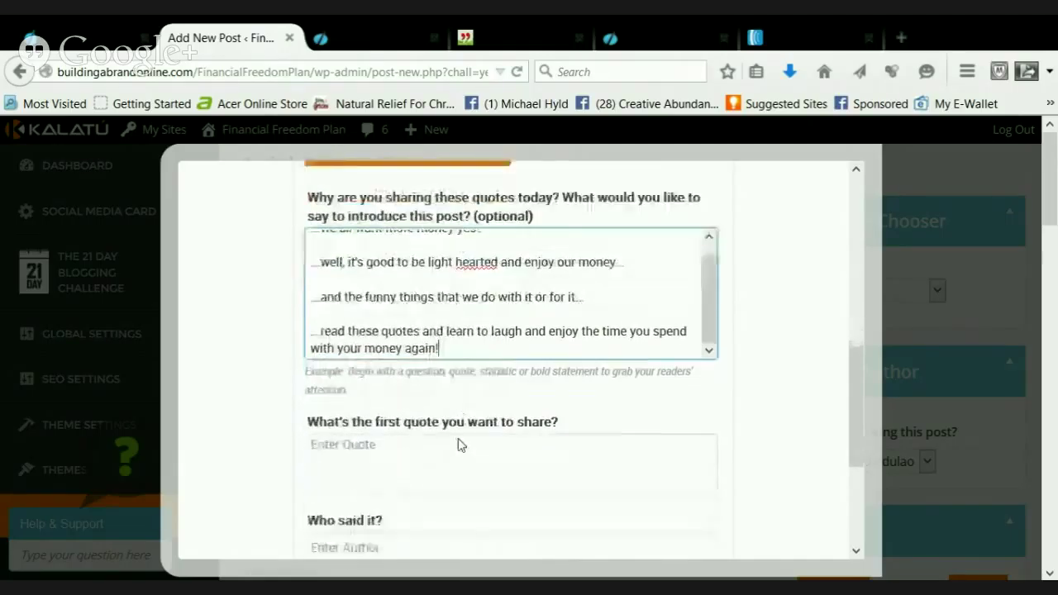
pyautogui.click(504, 37)
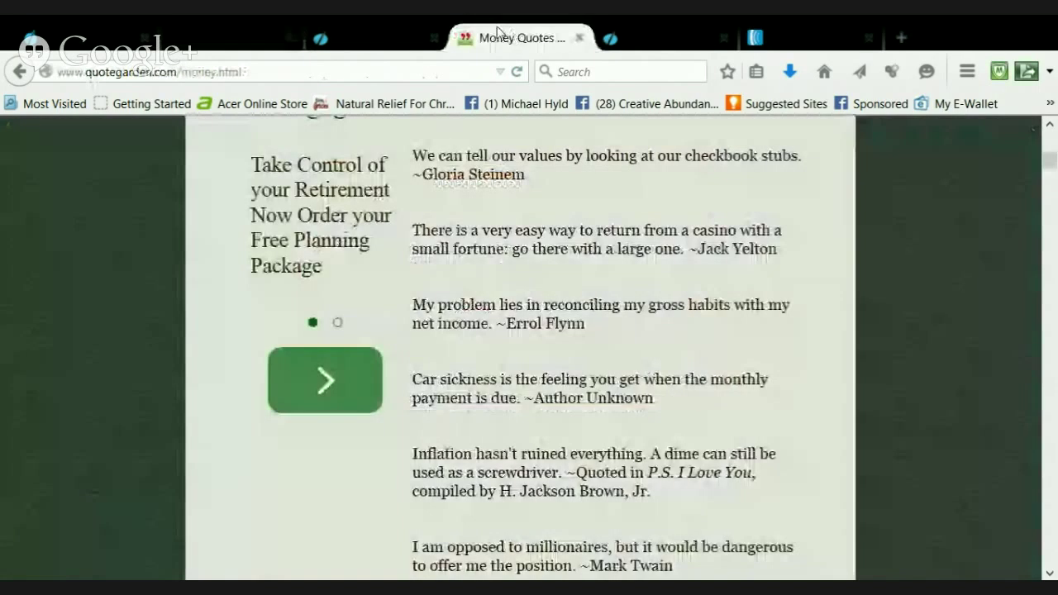
pyautogui.scroll(5, 623, 388)
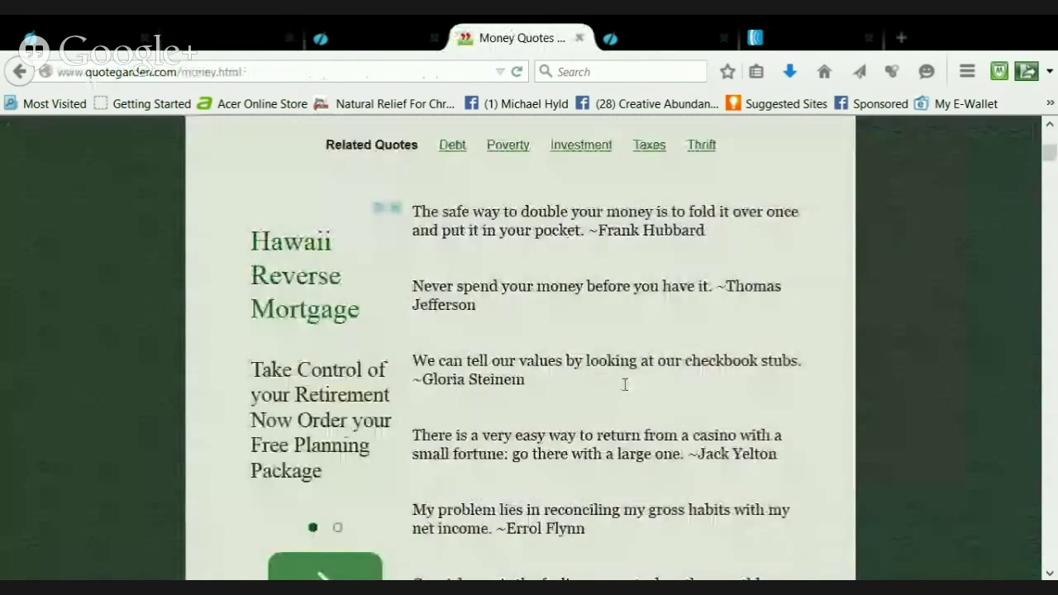
pyautogui.click(389, 37)
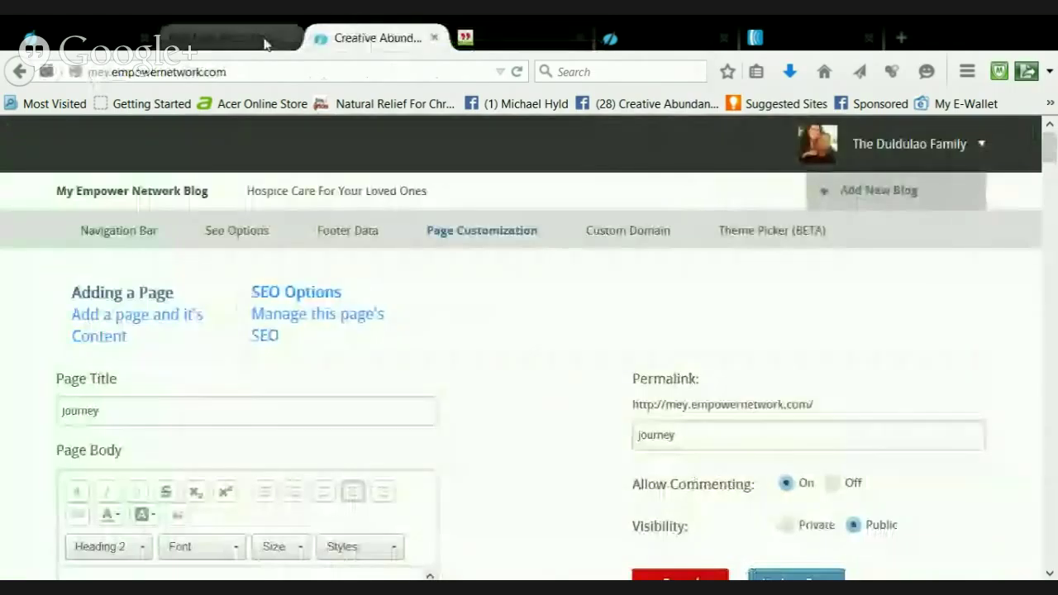
pyautogui.click(240, 37)
pyautogui.scroll(3, 614, 374)
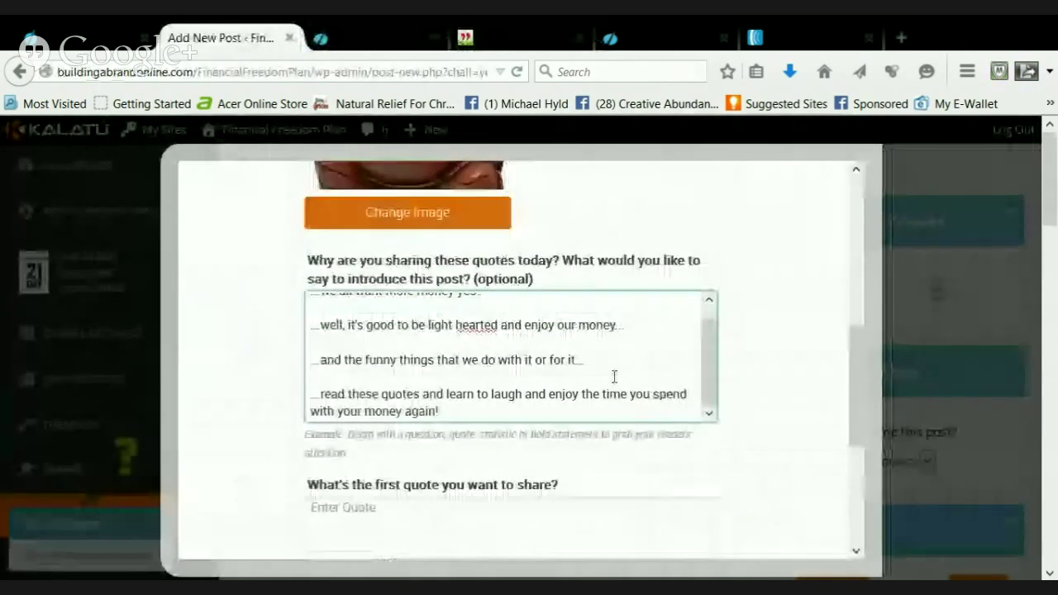
pyautogui.scroll(2, 615, 376)
pyautogui.click(409, 37)
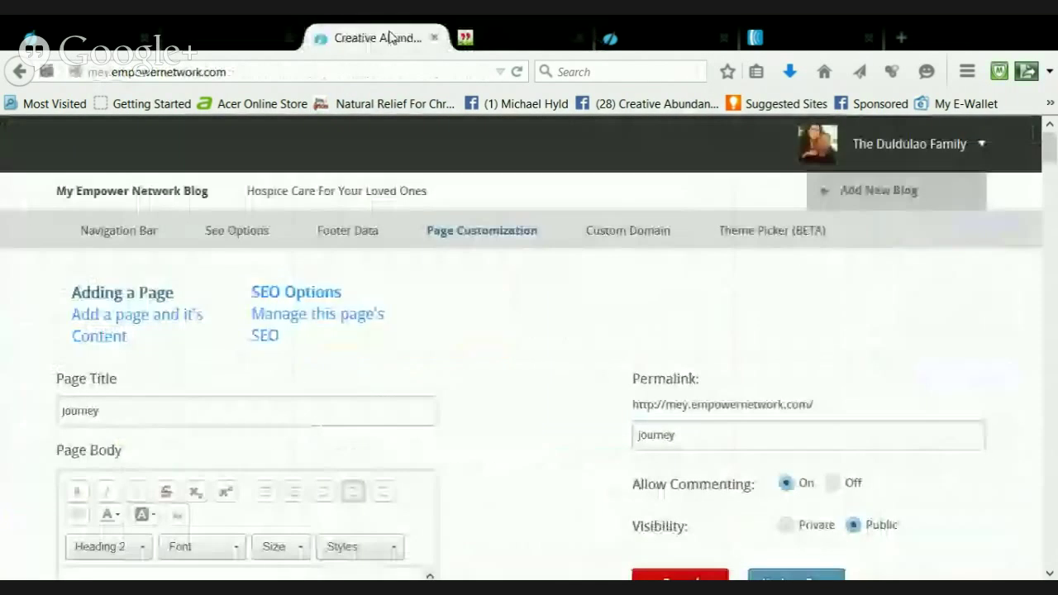
pyautogui.click(434, 38)
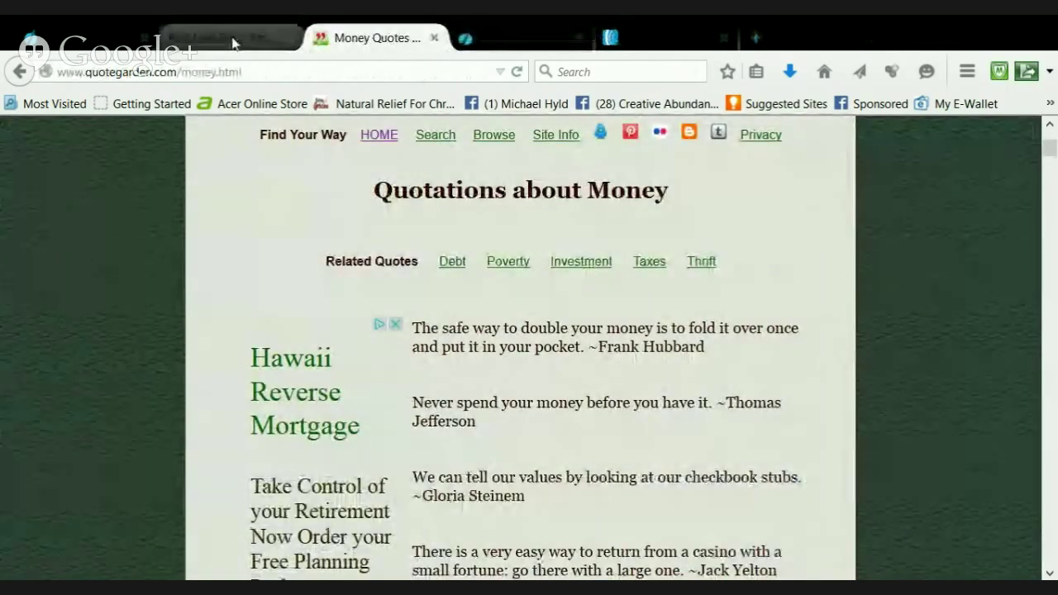
pyautogui.click(524, 39)
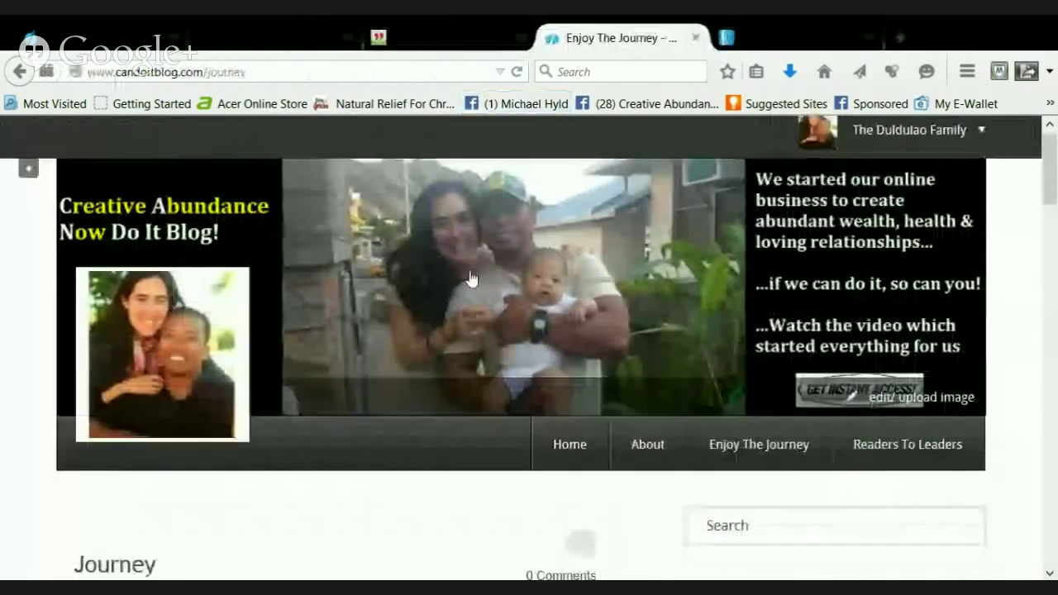
# Reload and read through the Enjoy The Journey page, then switch to AWeber's Broadcast Messages
pyautogui.scroll(-3, 468, 279)
pyautogui.scroll(-6, 468, 280)
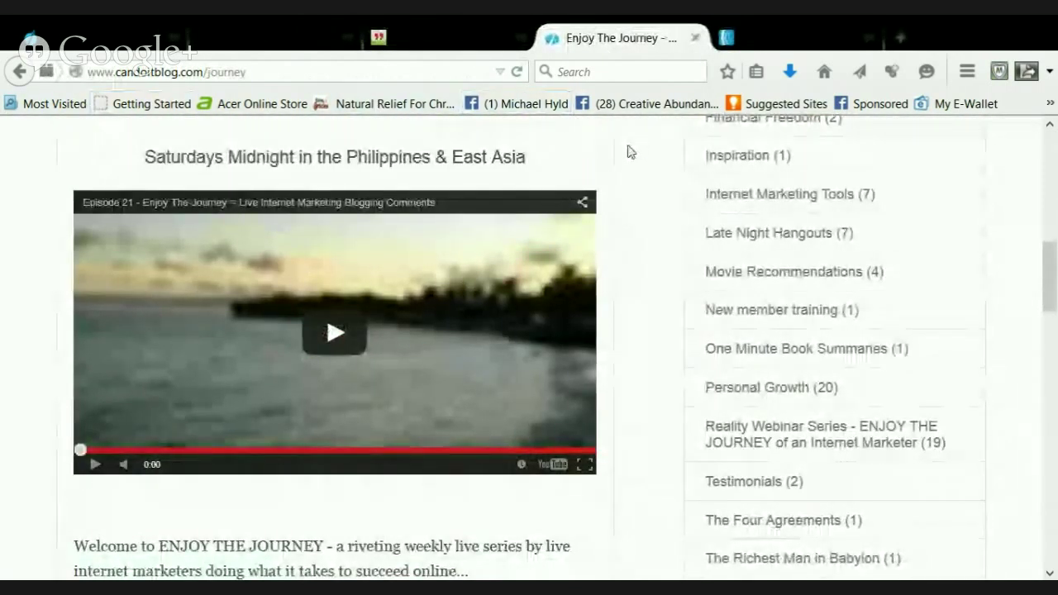
pyautogui.scroll(9, 264, 148)
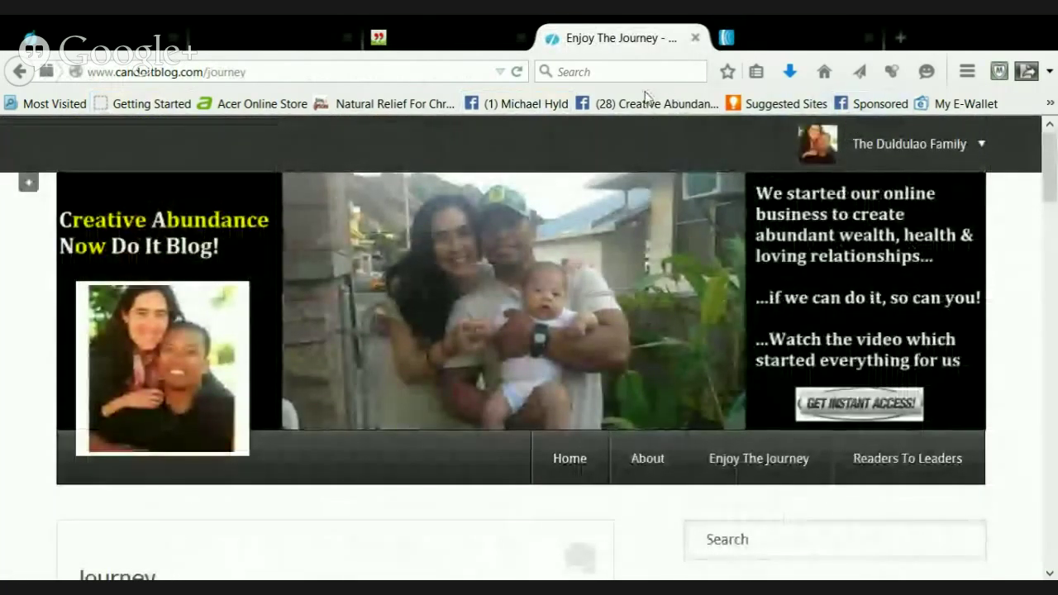
pyautogui.click(516, 74)
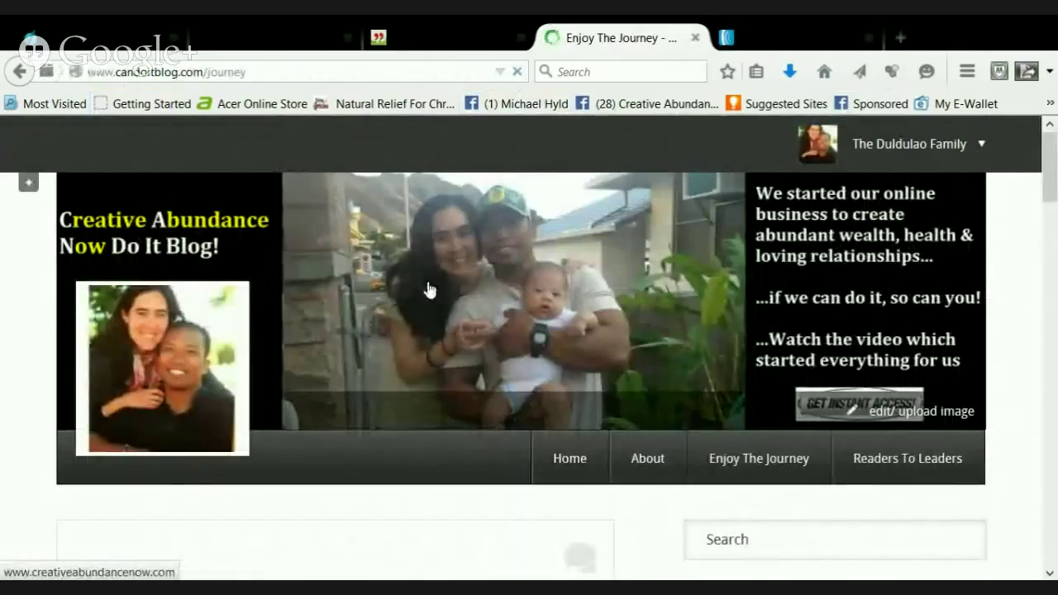
pyautogui.scroll(-5, 428, 290)
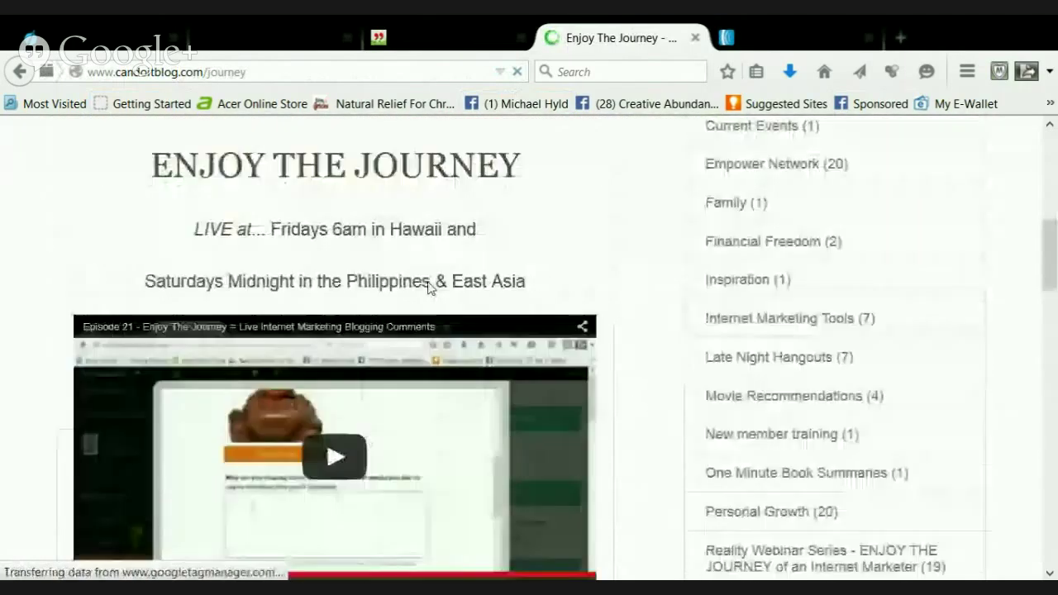
pyautogui.scroll(-2, 428, 289)
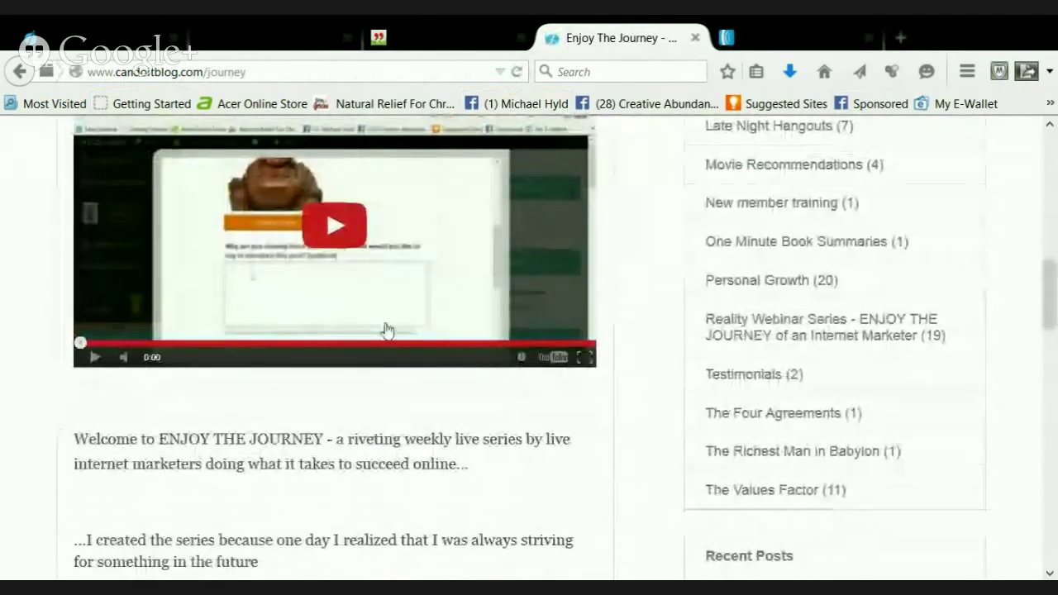
pyautogui.scroll(-4, 387, 342)
pyautogui.scroll(8, 385, 344)
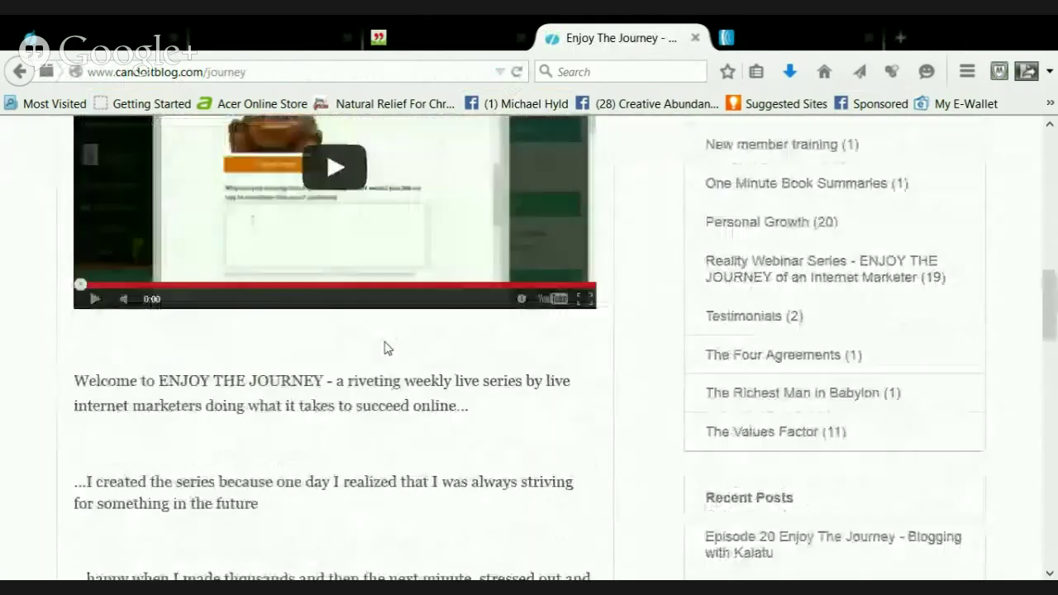
pyautogui.scroll(-3, 385, 348)
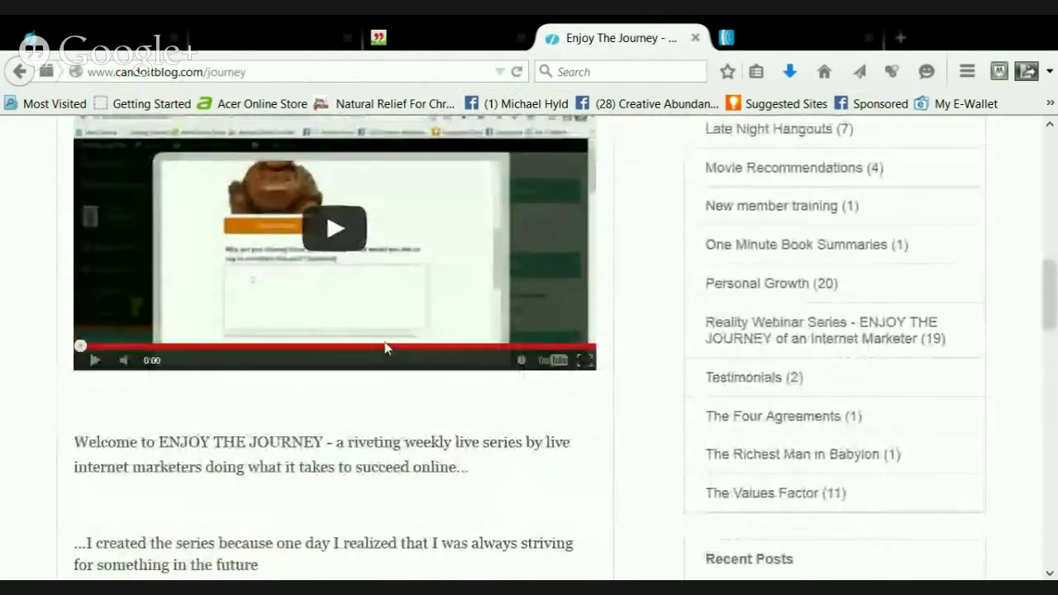
pyautogui.scroll(1, 386, 348)
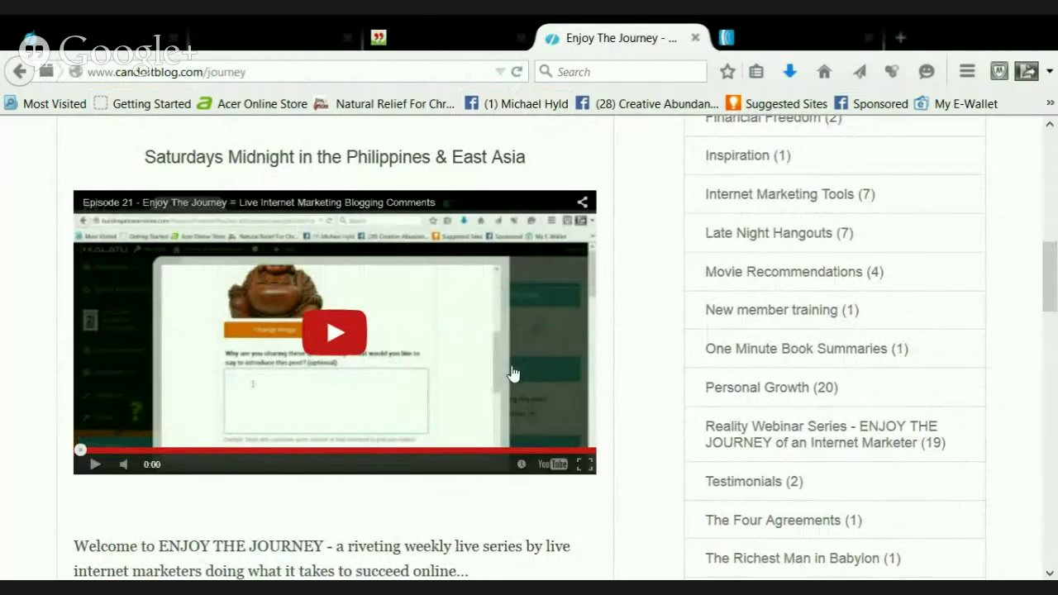
pyautogui.scroll(1, 509, 372)
pyautogui.scroll(-4, 510, 373)
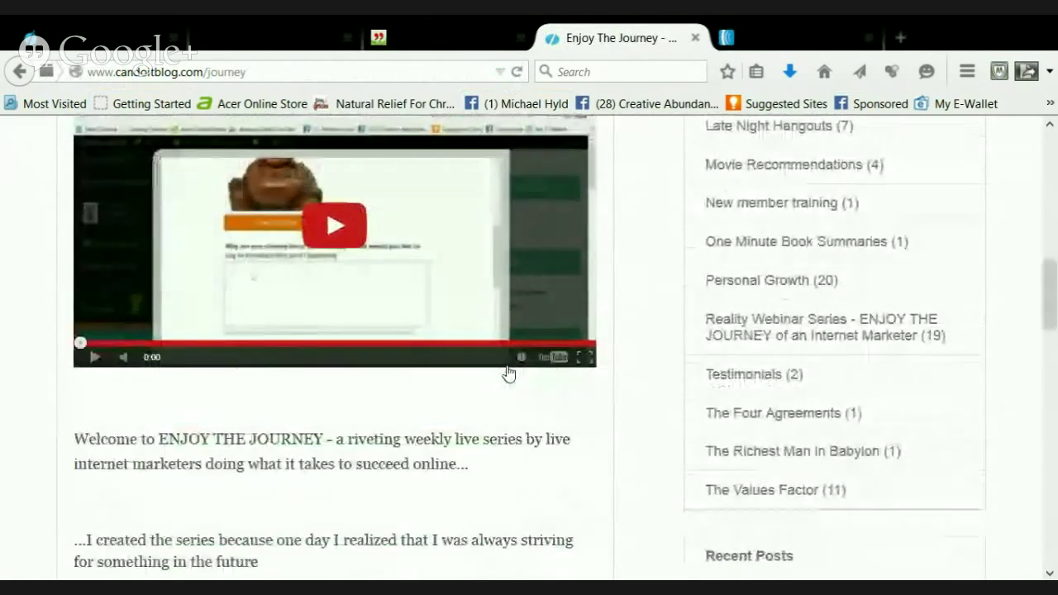
pyautogui.scroll(-3, 509, 374)
pyautogui.scroll(-6, 506, 378)
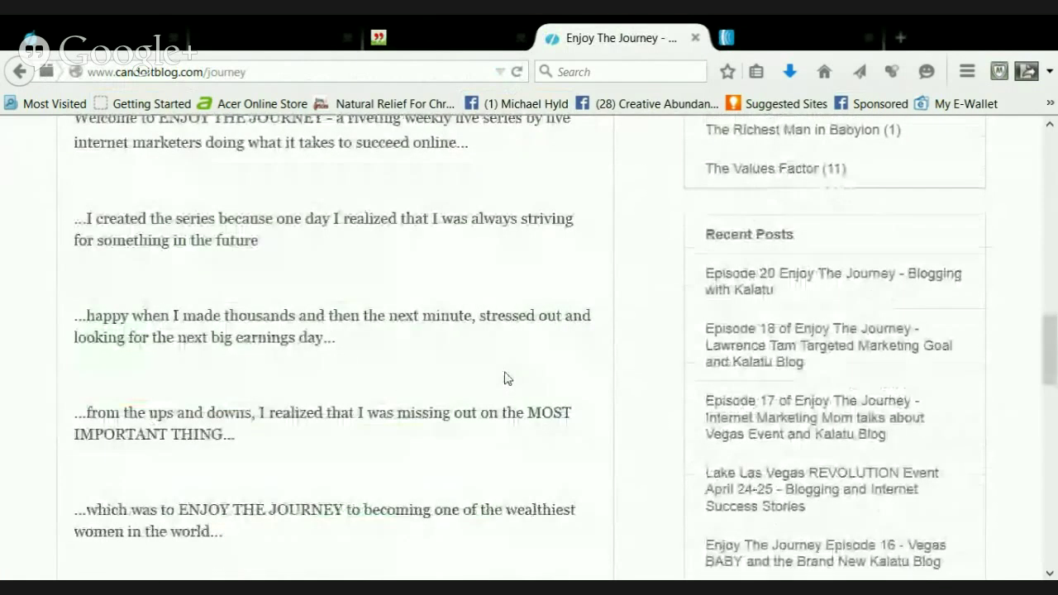
pyautogui.scroll(6, 504, 379)
pyautogui.scroll(6, 504, 376)
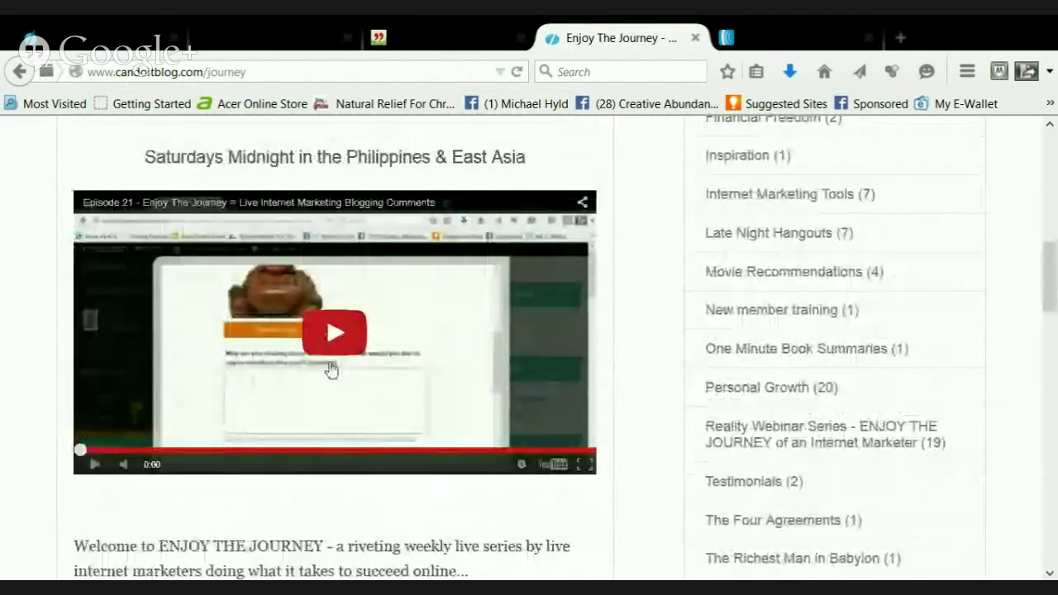
pyautogui.scroll(5, 463, 400)
pyautogui.scroll(12, 463, 400)
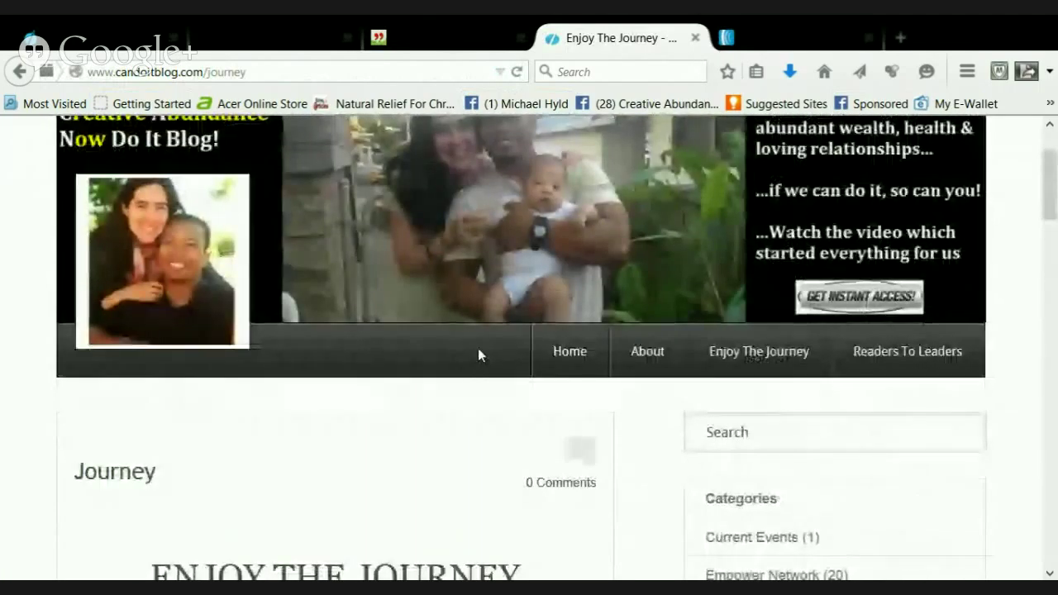
pyautogui.scroll(-3, 477, 357)
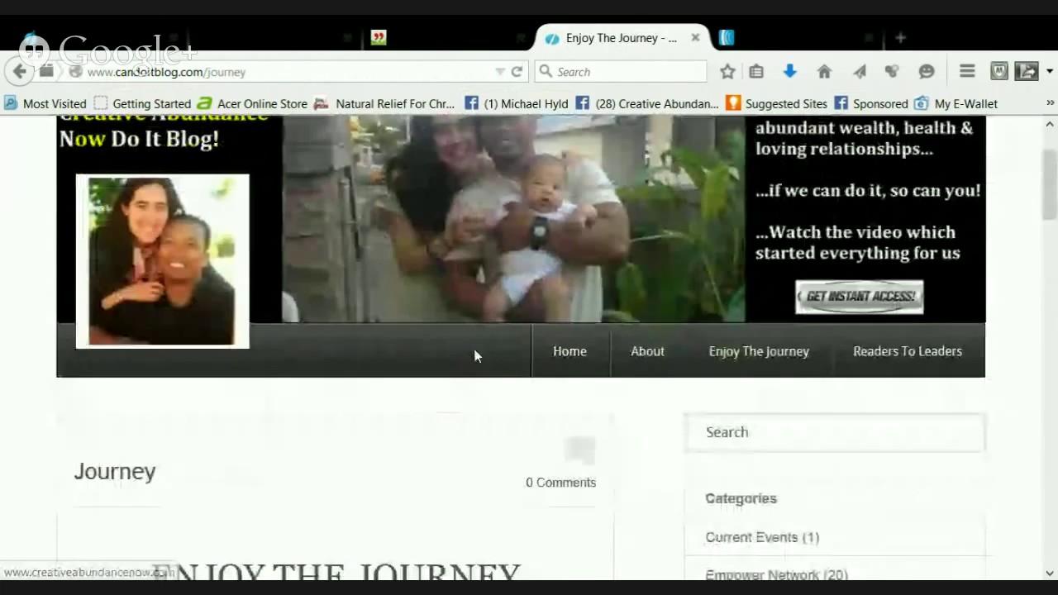
pyautogui.scroll(-10, 475, 356)
pyautogui.scroll(-3, 472, 373)
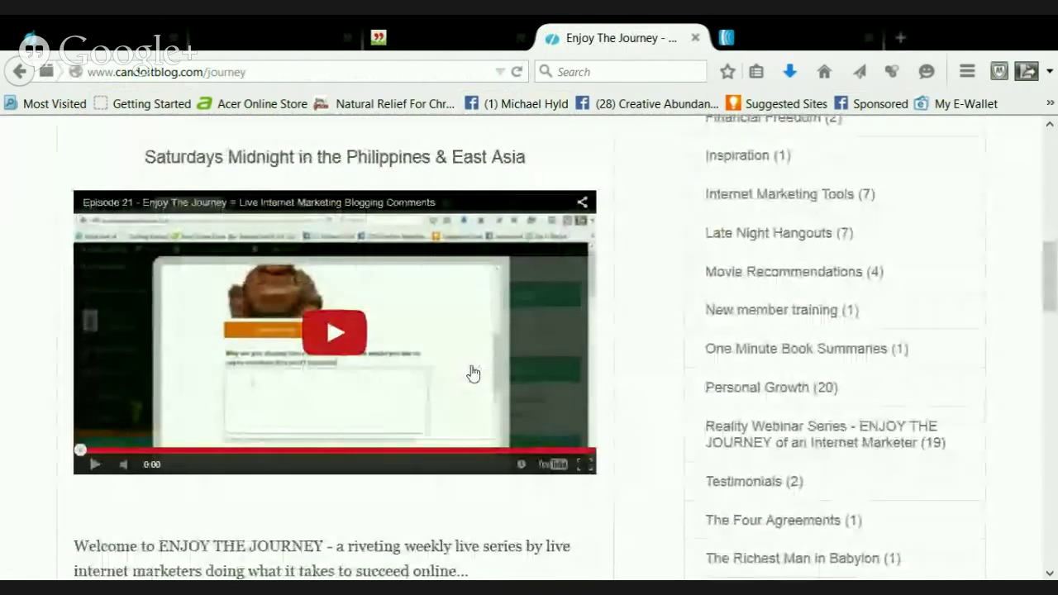
pyautogui.scroll(20, 473, 371)
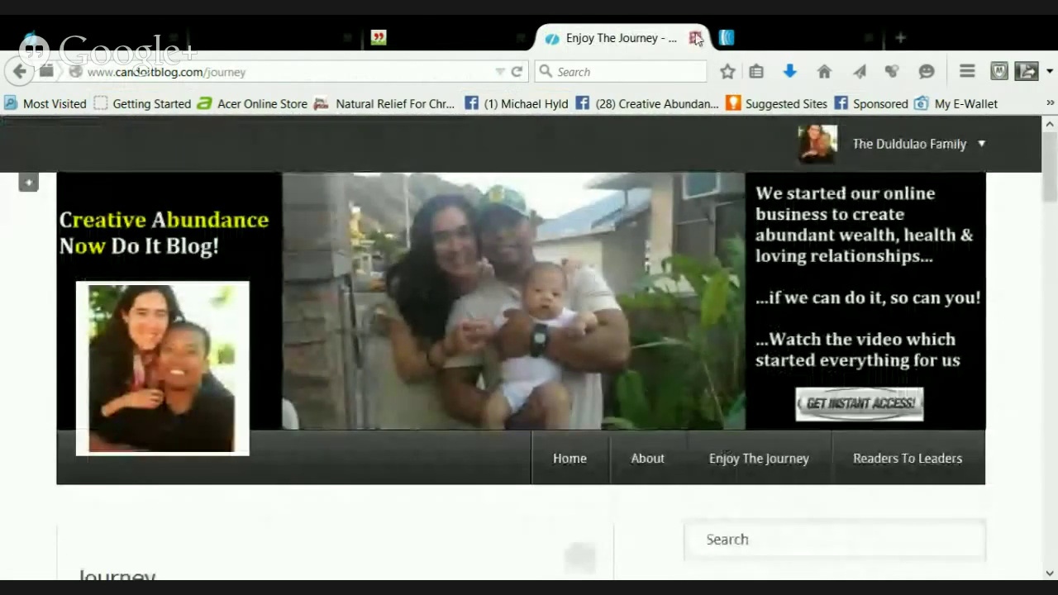
pyautogui.hotkey('ctrl', 'Tab')
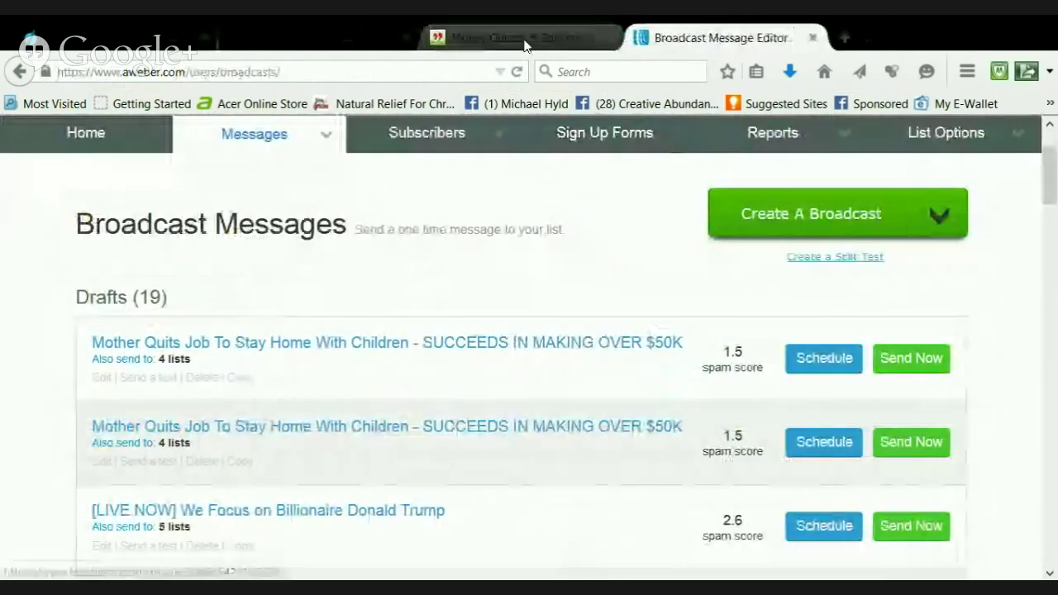
# Return to the Favorite Quotes form's empty first-quote fields, then switch to the Money Quotes page
pyautogui.click(514, 41)
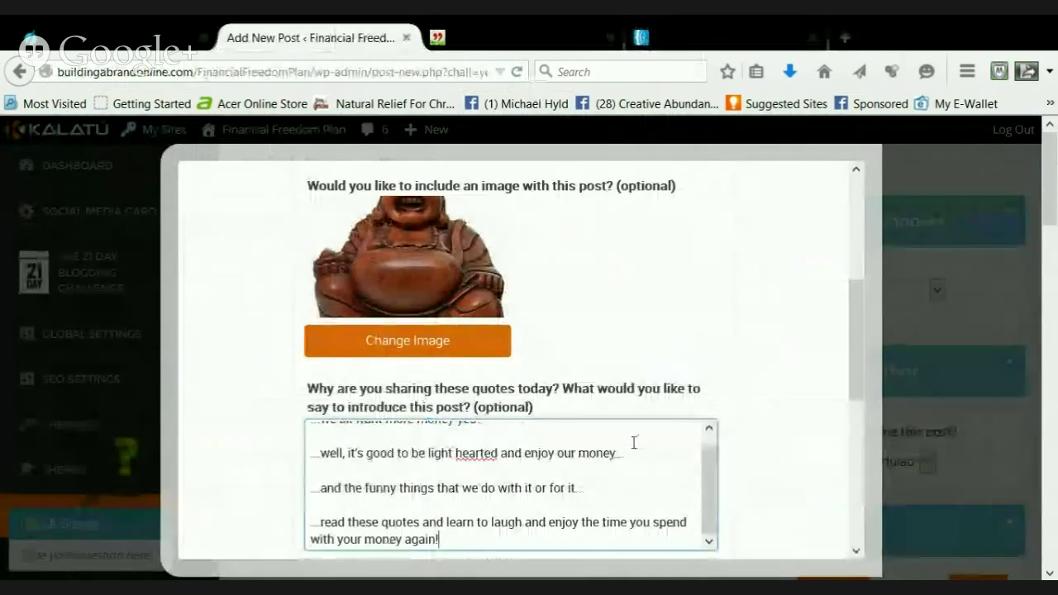
pyautogui.scroll(-1, 631, 442)
pyautogui.scroll(1, 616, 441)
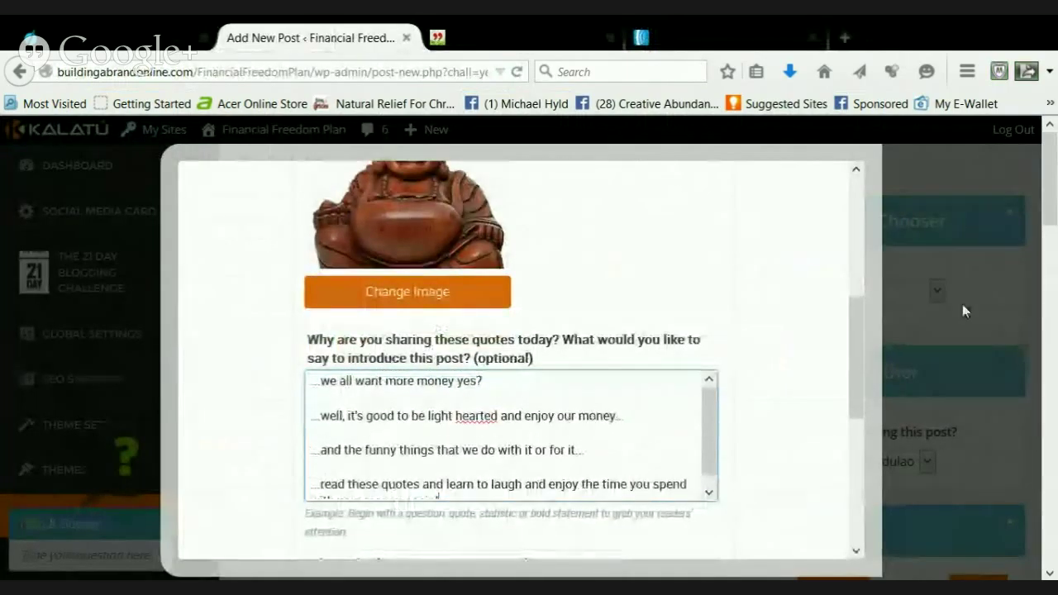
pyautogui.moveTo(859, 336); pyautogui.dragTo(851, 186)
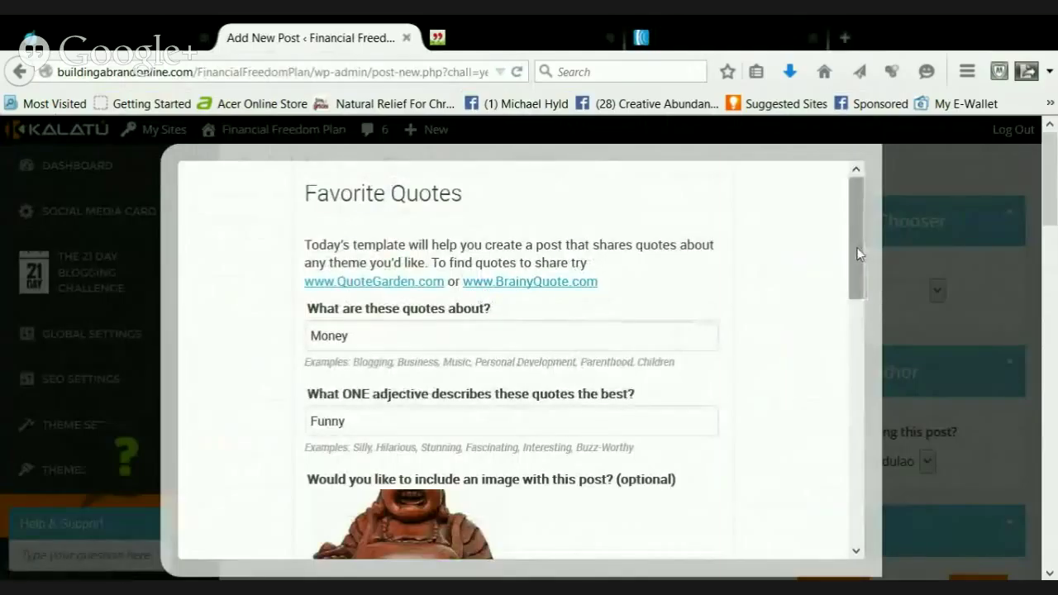
pyautogui.moveTo(857, 247); pyautogui.dragTo(851, 458)
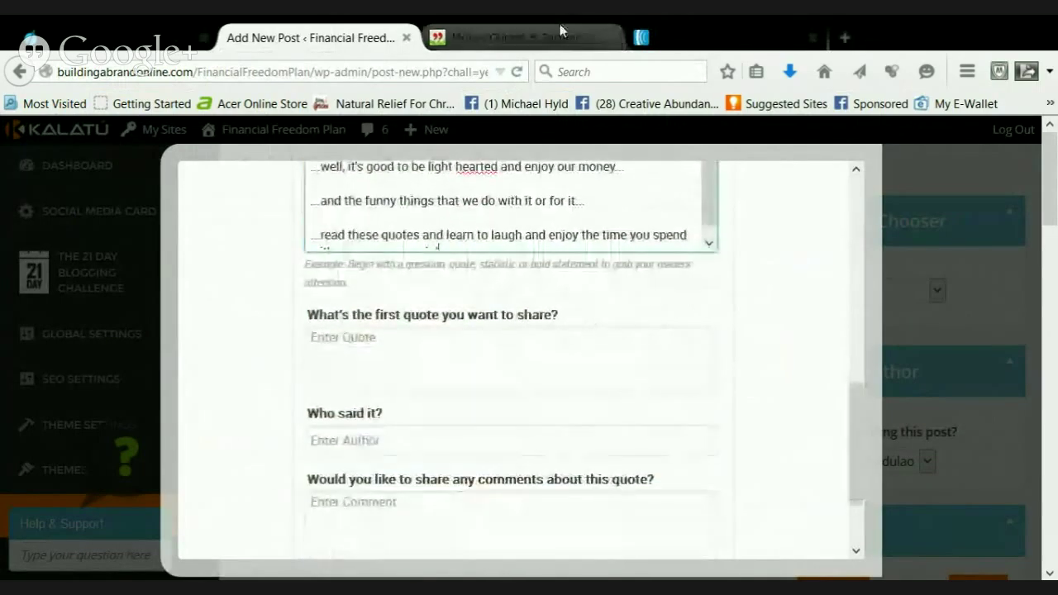
pyautogui.click(560, 36)
# Copy Frank Hubbard's 'safe way to double your money' quote into the post's first quote field
pyautogui.scroll(-3, 499, 402)
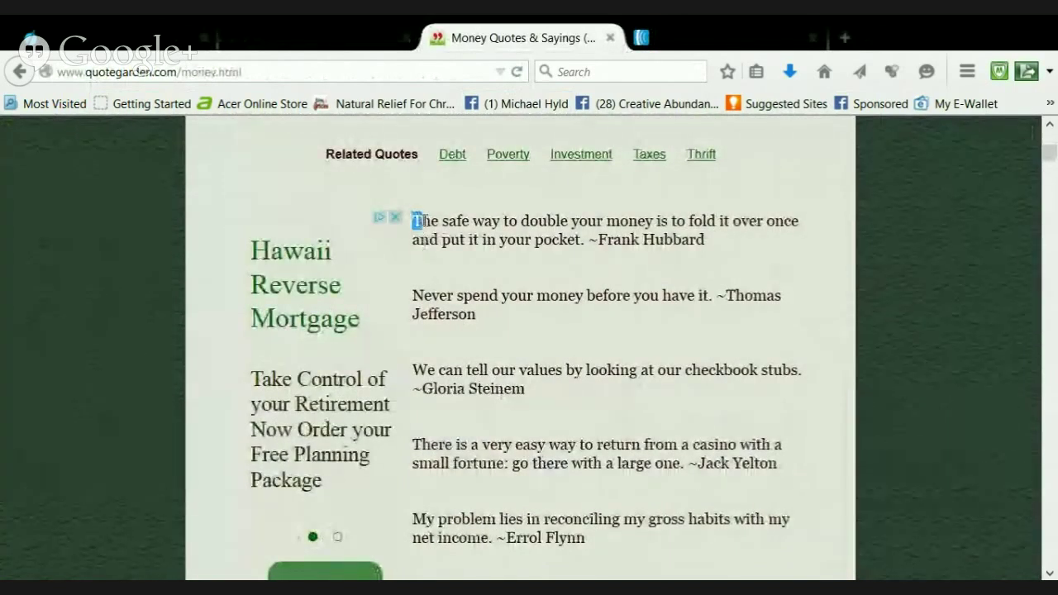
pyautogui.moveTo(413, 220); pyautogui.dragTo(709, 248)
pyautogui.hotkey('ctrl', 'c')
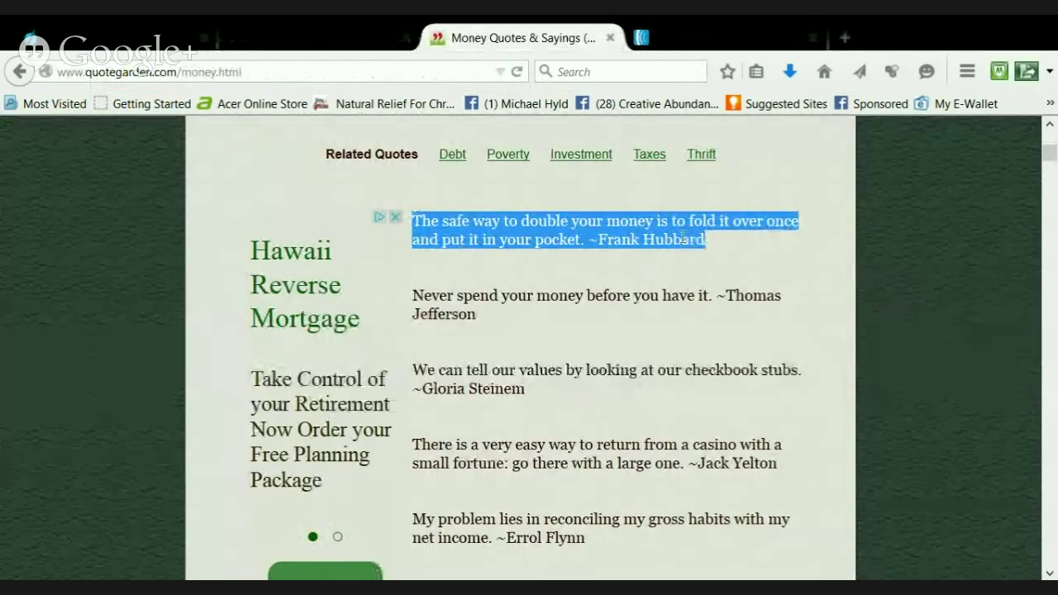
pyautogui.click(315, 37)
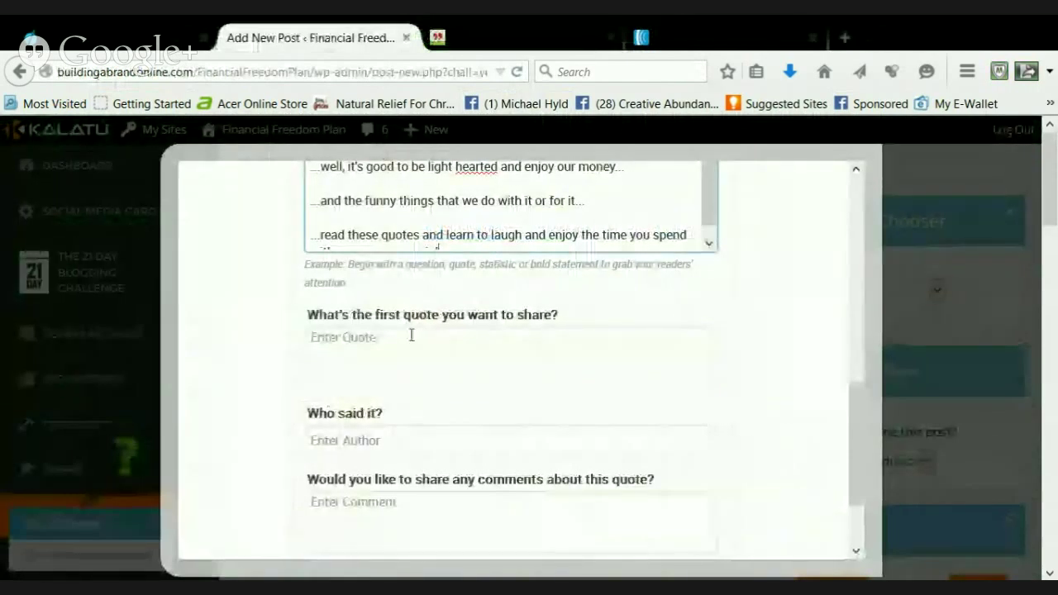
pyautogui.click(414, 336)
pyautogui.hotkey('ctrl', 'v')
# Move 'Frank Hubbard' from the first quote's end into its author field and end the quote with a period
pyautogui.moveTo(478, 354); pyautogui.dragTo(390, 356)
pyautogui.hotkey('ctrl', 'x')
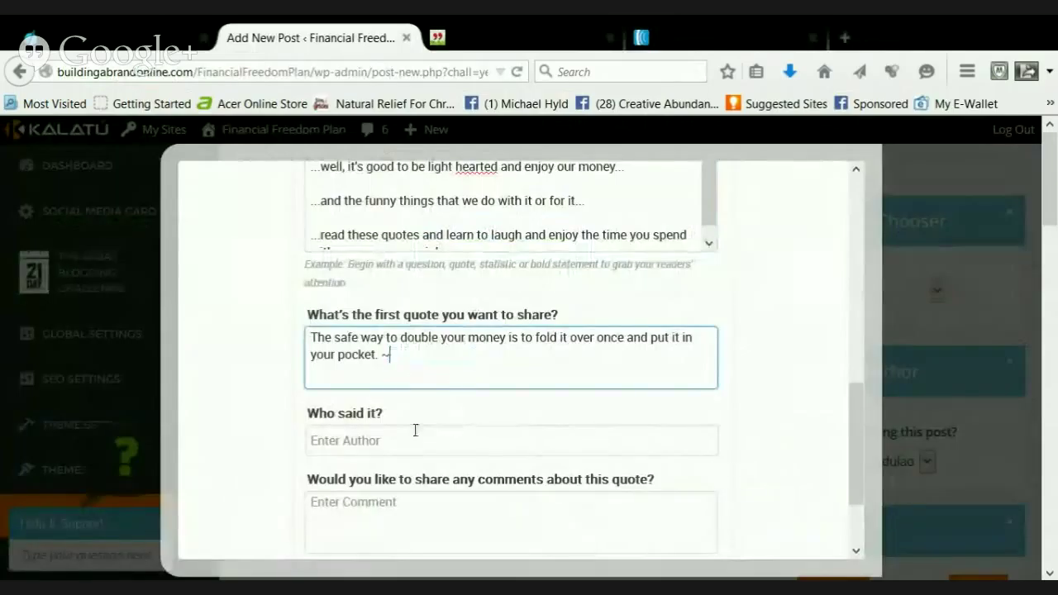
pyautogui.click(369, 442)
pyautogui.hotkey('ctrl', 'v')
pyautogui.click(393, 358)
pyautogui.press('BackSpace')
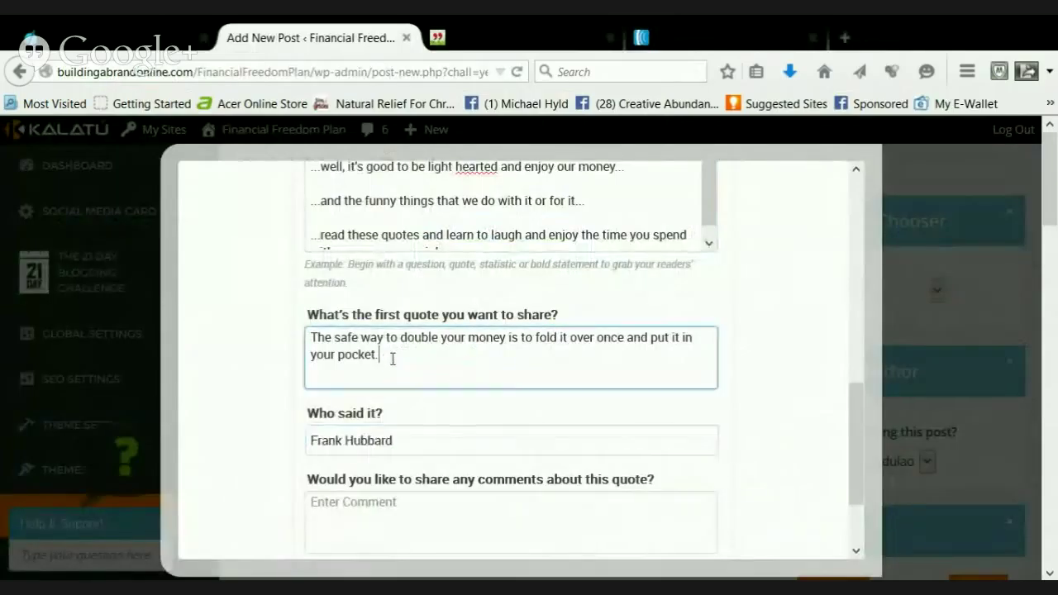
pyautogui.write('.')
pyautogui.scroll(-3, 570, 366)
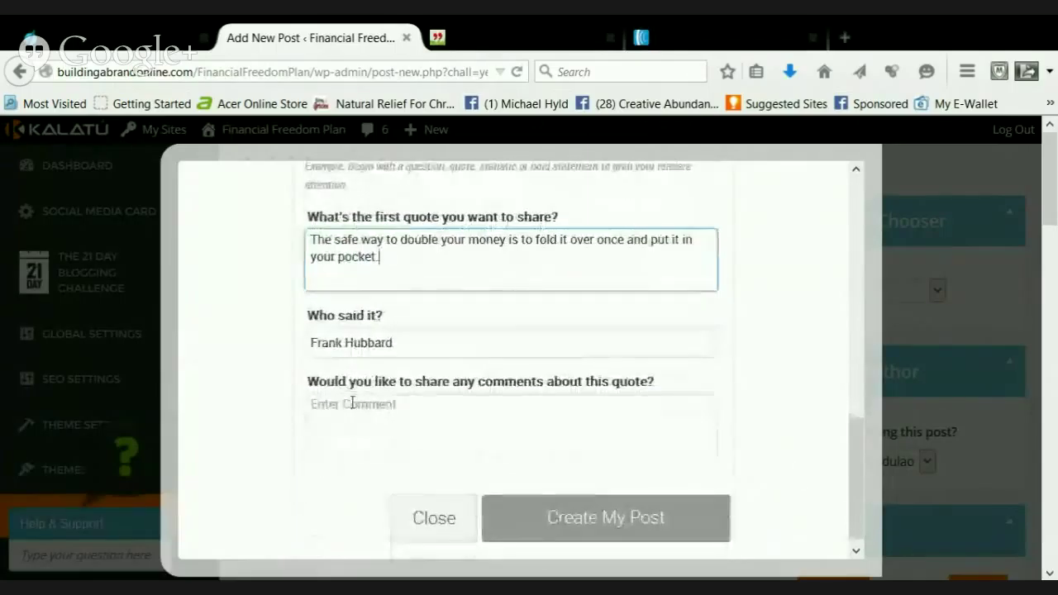
# Begin the first quote's comment with '-ha ha ha! so true huh?' and the hot-deal question
pyautogui.click(350, 405)
pyautogui.write('-')
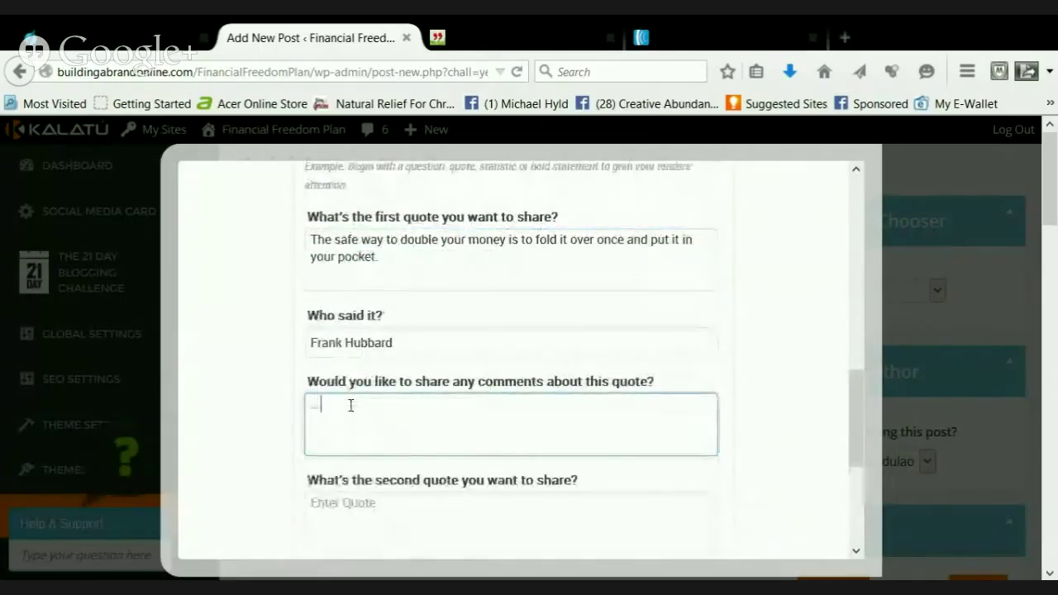
pyautogui.write('ha ha ha')
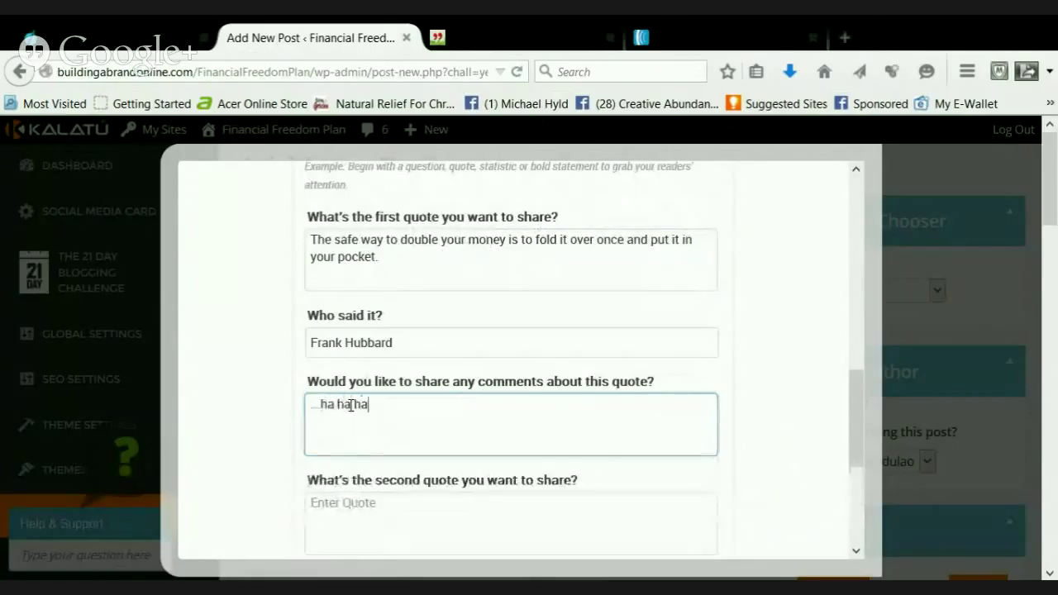
pyautogui.write('! ')
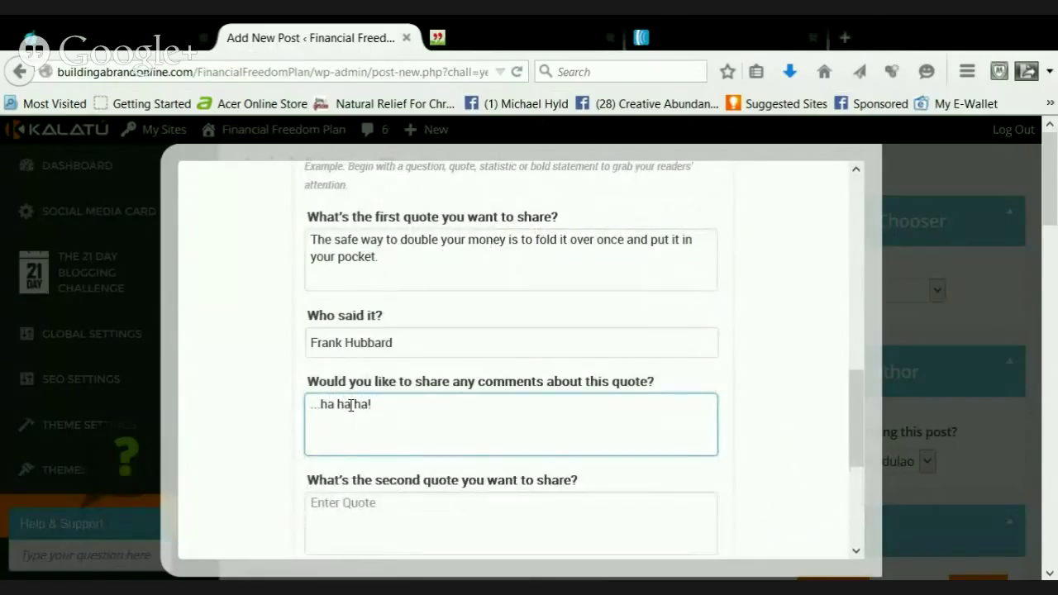
pyautogui.write('so m')
pyautogui.press('BackSpace')
pyautogui.write('true huh?')
pyautogui.press('Return')
pyautogui.press('Return')
pyautogui.write('..')
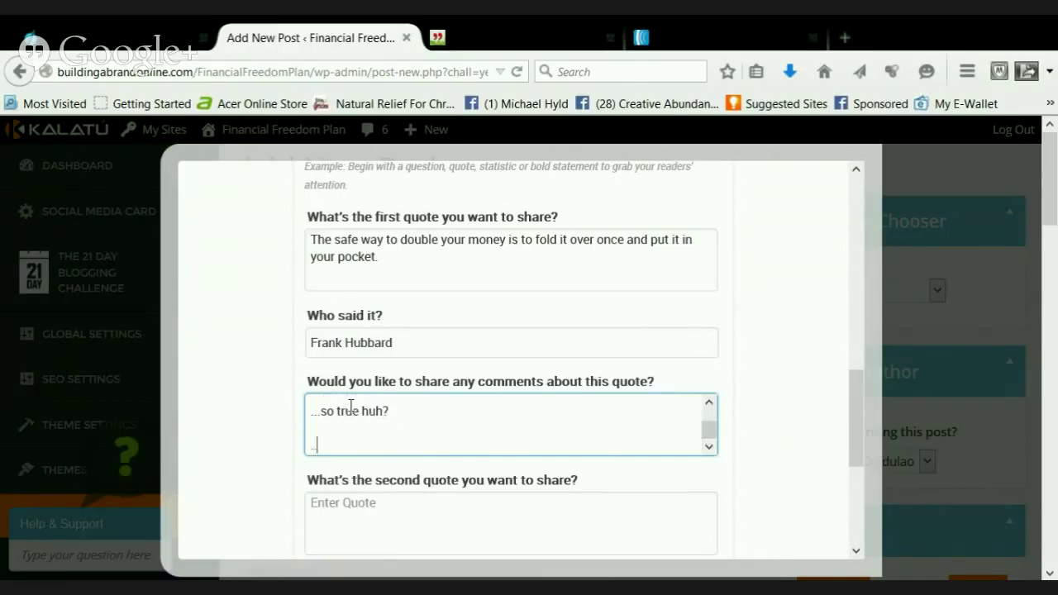
pyautogui.write('.how many times has')
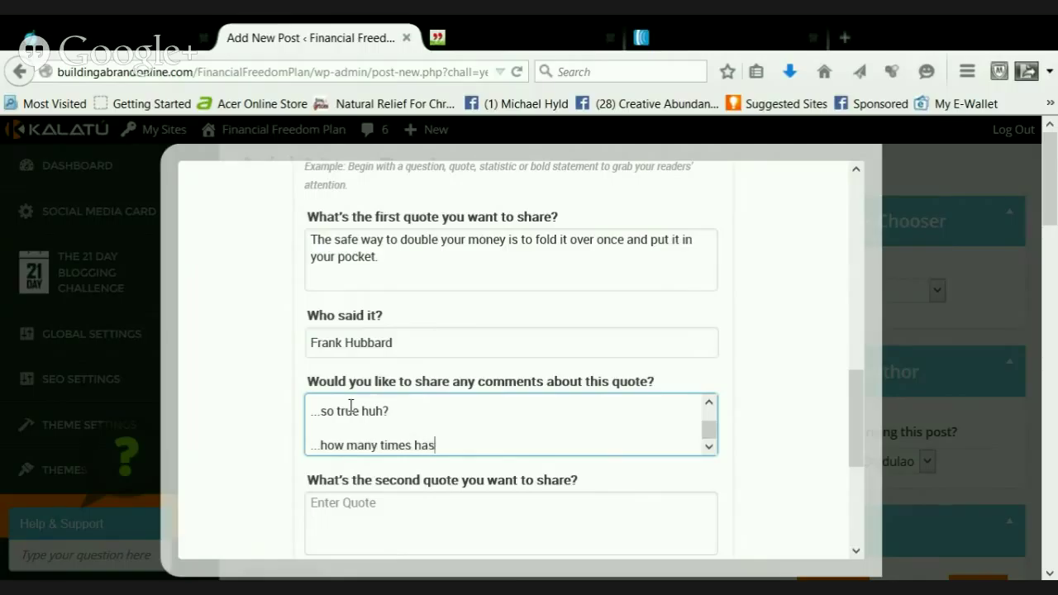
pyautogui.write(' there been som')
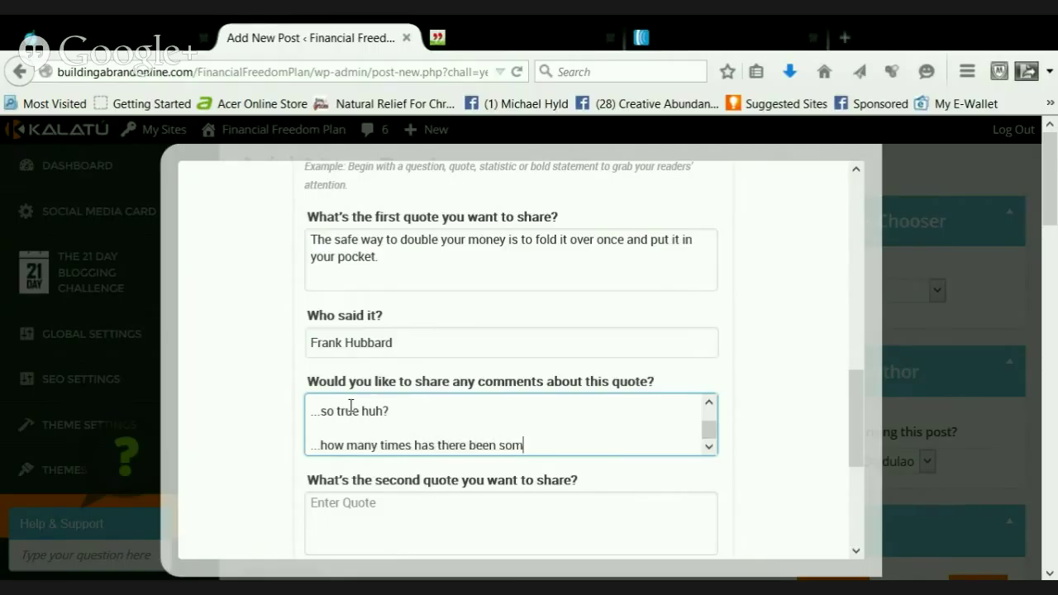
pyautogui.write('e hot deal that')
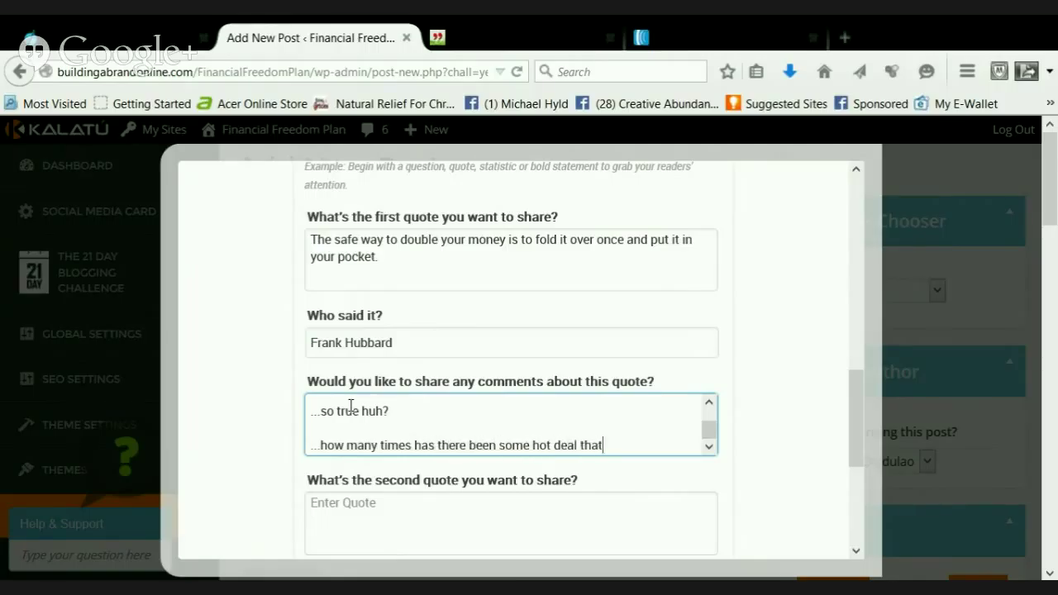
pyautogui.write("'s going to ma")
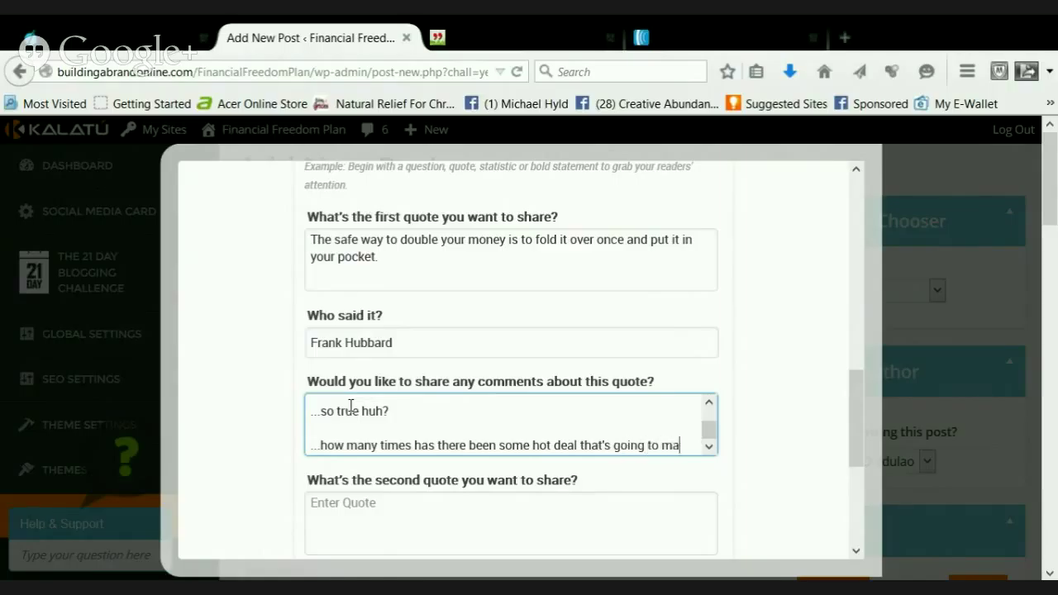
pyautogui.write('ke you rich i')
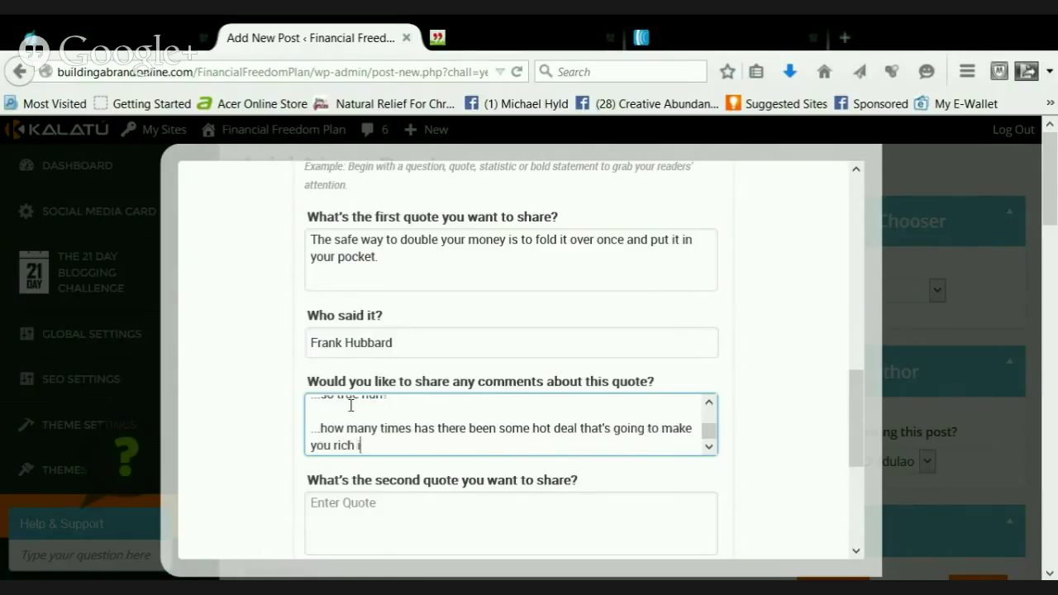
pyautogui.write('nstantly or maybe')
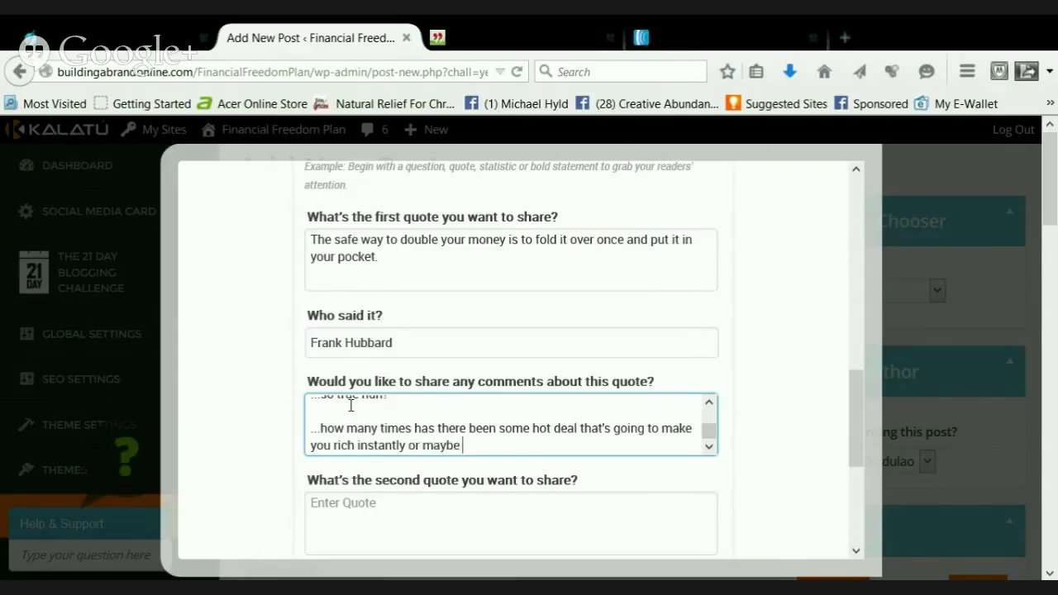
pyautogui.press('BackSpace')
pyautogui.press('BackSpace')
pyautogui.press('BackSpace')
pyautogui.press('BackSpace')
pyautogui.press('BackSpace')
pyautogui.press('BackSpace')
pyautogui.press('BackSpace')
pyautogui.press('BackSpace')
pyautogui.press('BackSpace')
pyautogui.write('?')
# Add comment lines on gambling money, ending '...just keep it in your wallet?'
pyautogui.press('Return')
pyautogui.press('Return')
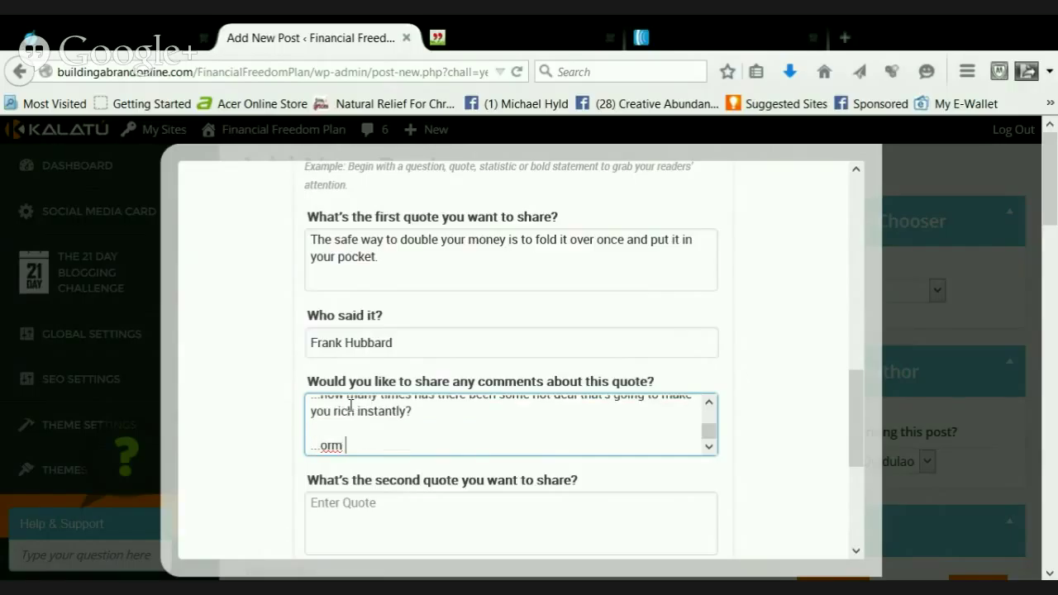
pyautogui.press('BackSpace')
pyautogui.press('BackSpace')
pyautogui.write('maybe you go to gamble ')
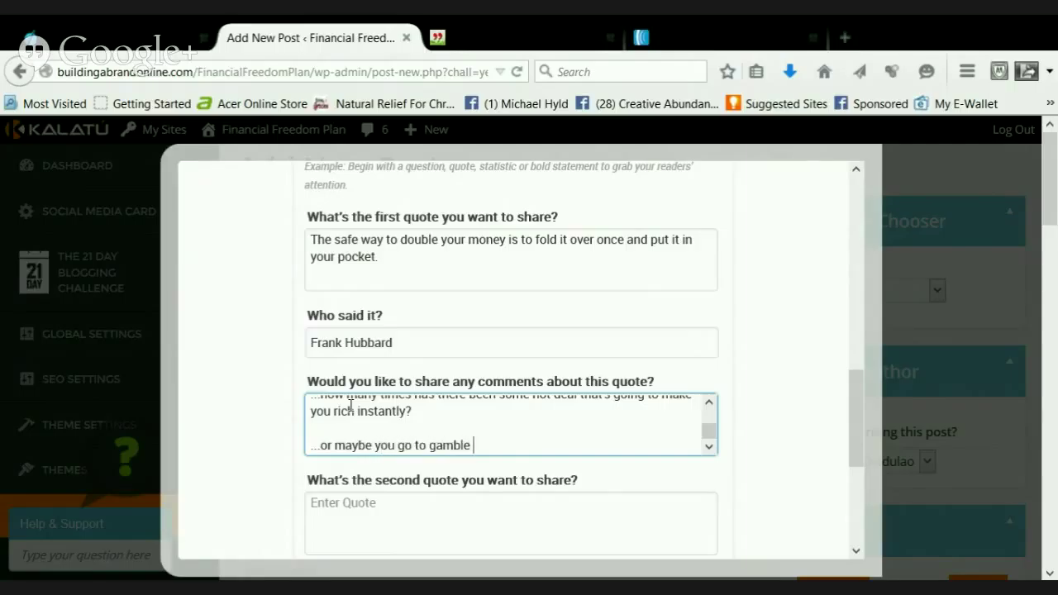
pyautogui.write('your money...')
pyautogui.press('Return')
pyautogui.press('Return')
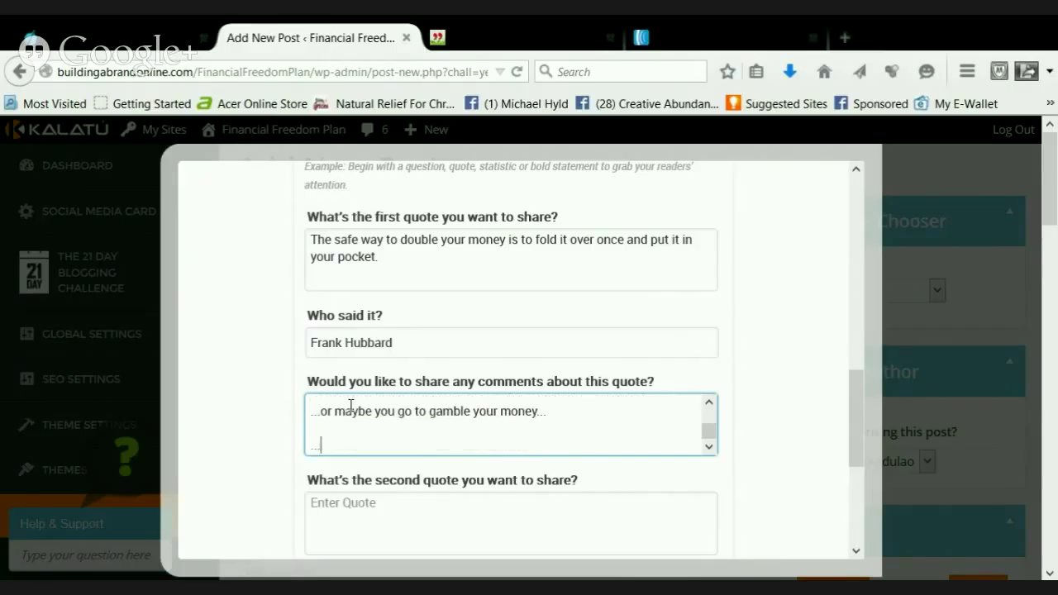
pyautogui.write('...do you keep')
pyautogui.write('make money')
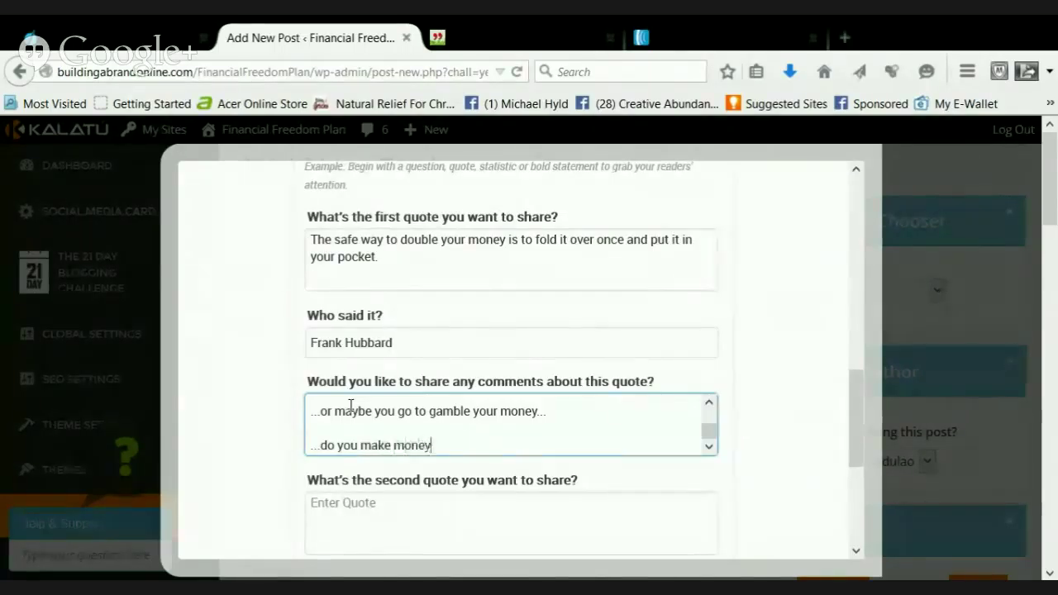
pyautogui.write(' or do you reall')
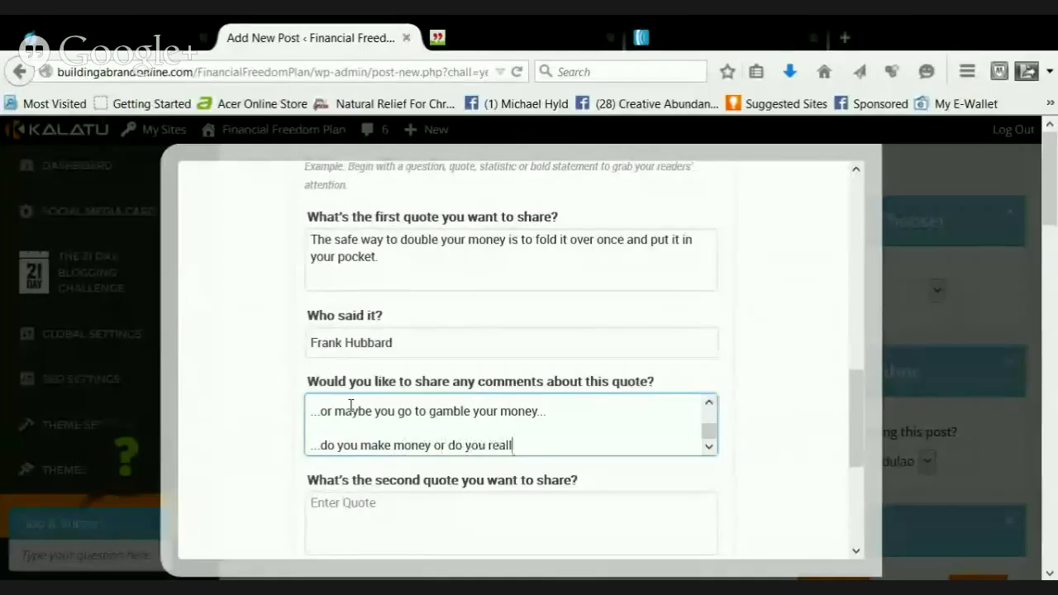
pyautogui.write('y lose it?')
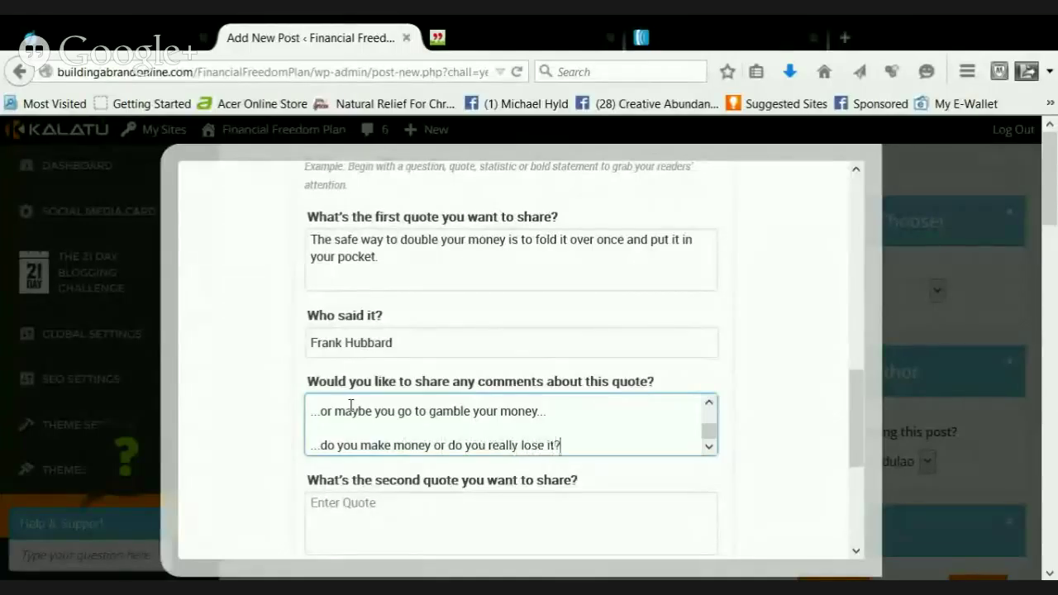
pyautogui.press('Return')
pyautogui.press('Return')
pyautogui.write('...wou')
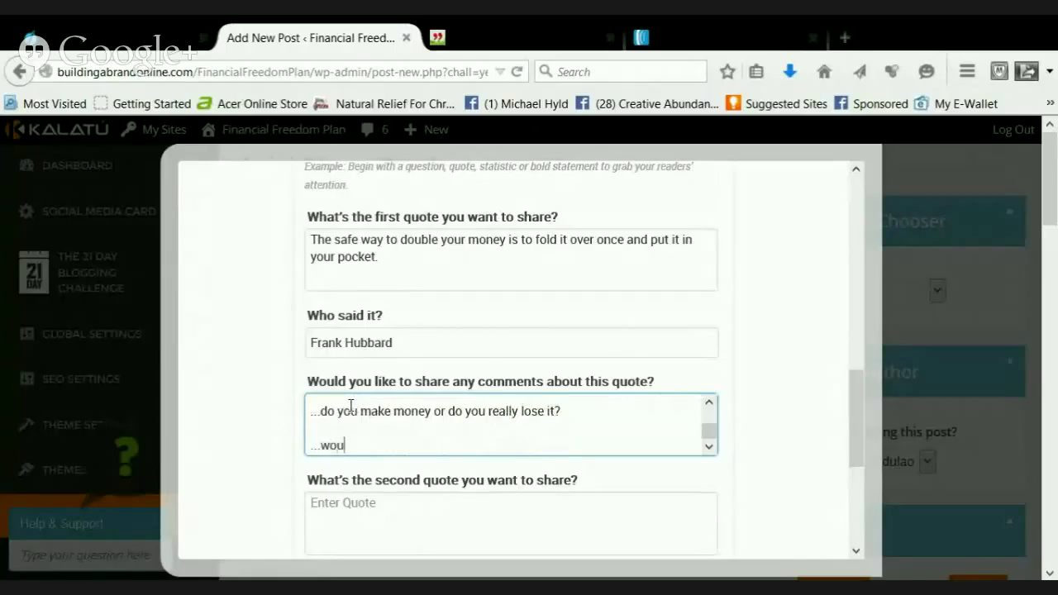
pyautogui.write("ldn't it have been much more profitable to j")
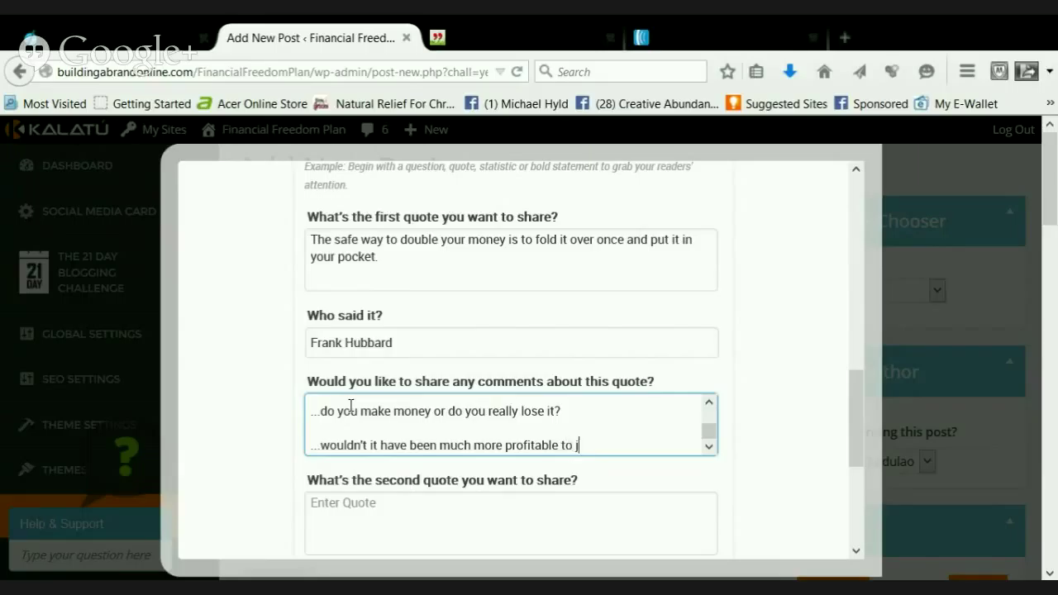
pyautogui.write('ust keep in')
pyautogui.press('BackSpace')
pyautogui.press('BackSpace')
pyautogui.press('BackSpace')
pyautogui.write('it in your')
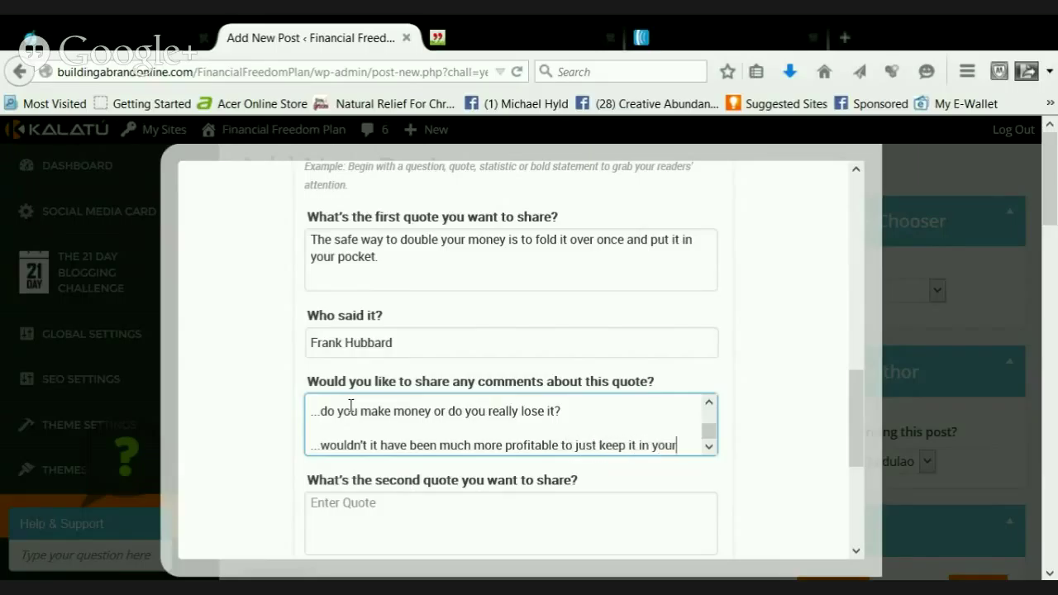
pyautogui.write(' wallet?')
pyautogui.press('Return')
pyautogui.press('Return')
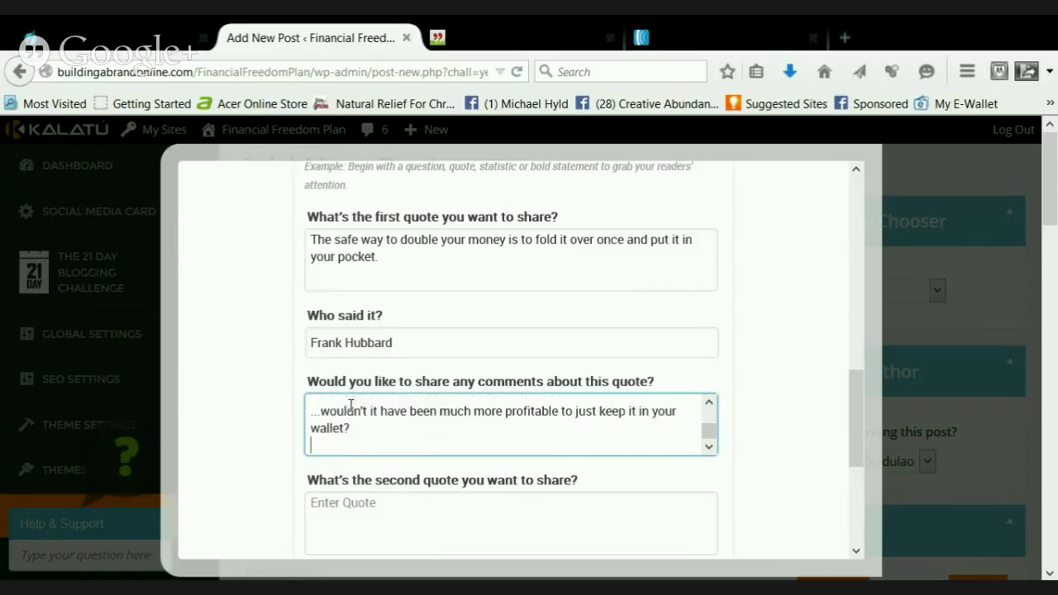
pyautogui.press('BackSpace')
pyautogui.press('BackSpace')
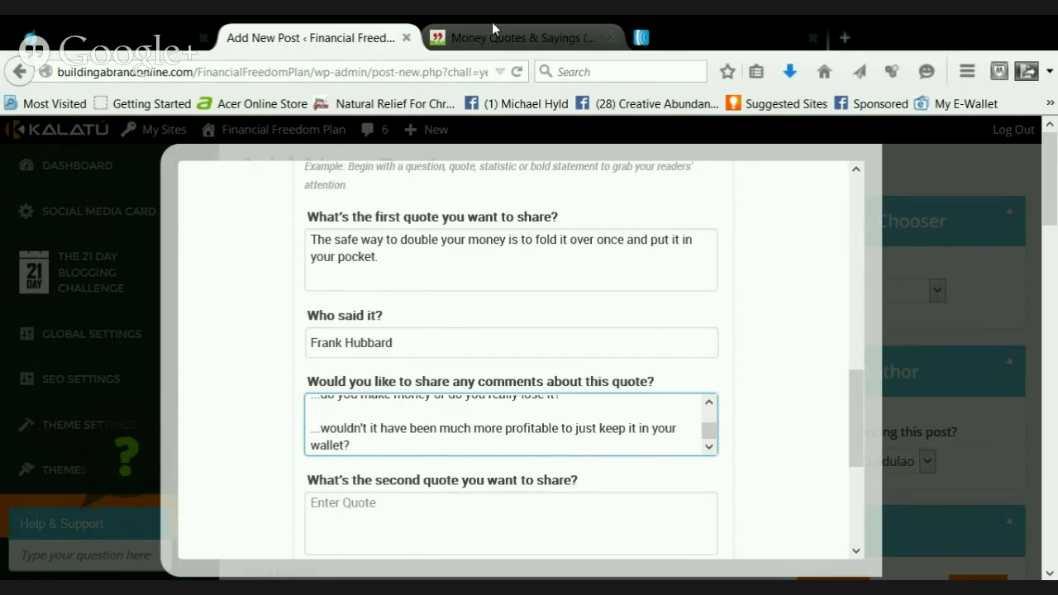
# Select the full Jack Yelton casino quote on the Money Quotes & Sayings page
pyautogui.click(493, 28)
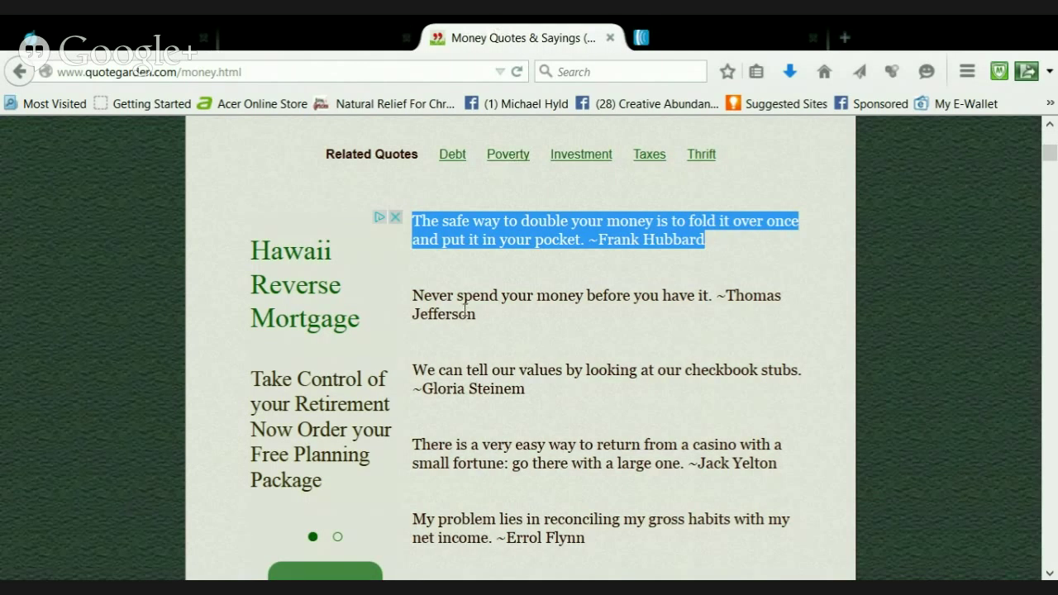
pyautogui.scroll(-1, 466, 311)
pyautogui.scroll(-3, 465, 311)
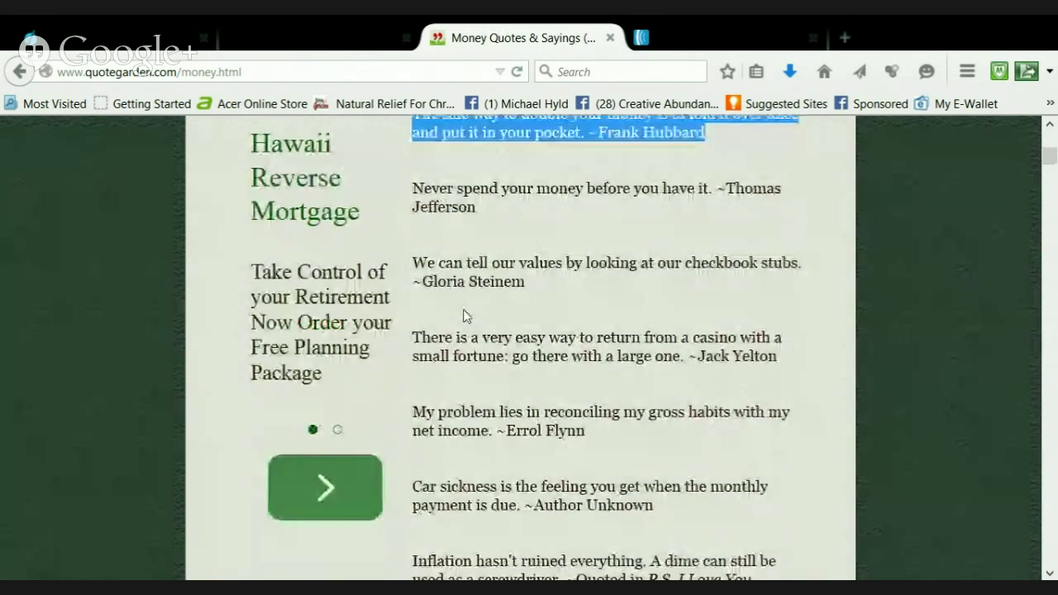
pyautogui.scroll(-3, 466, 314)
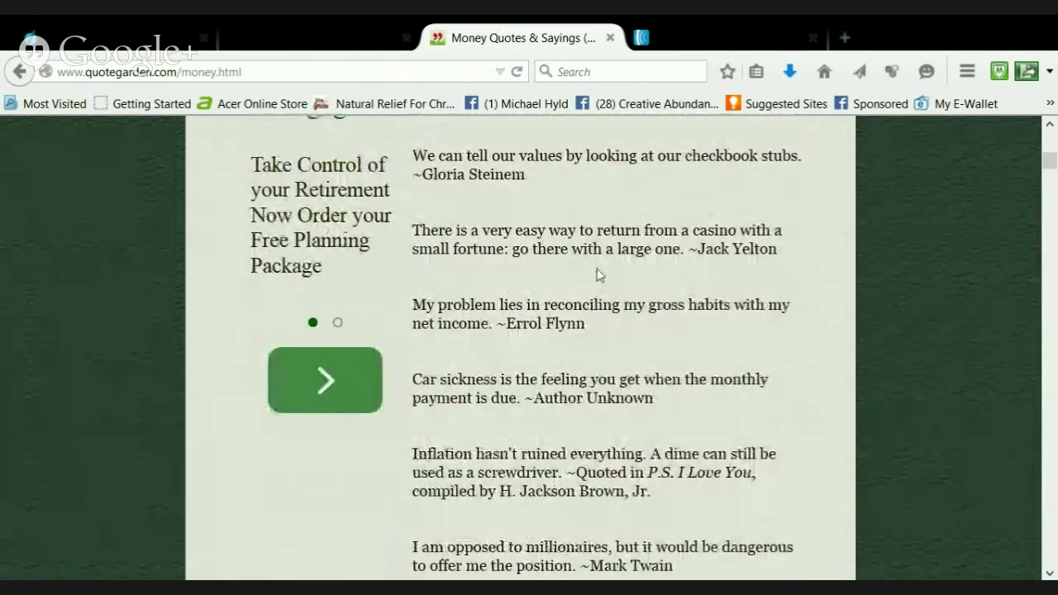
pyautogui.moveTo(421, 231); pyautogui.dragTo(606, 249)
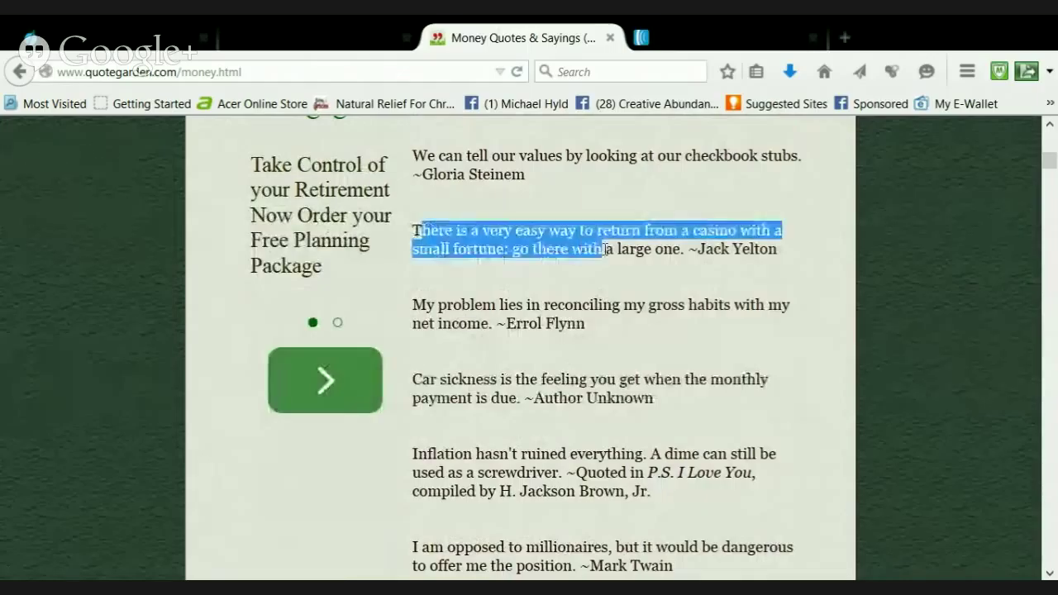
pyautogui.click(513, 269)
pyautogui.moveTo(413, 231); pyautogui.dragTo(779, 249)
pyautogui.hotkey('ctrl', 'c')
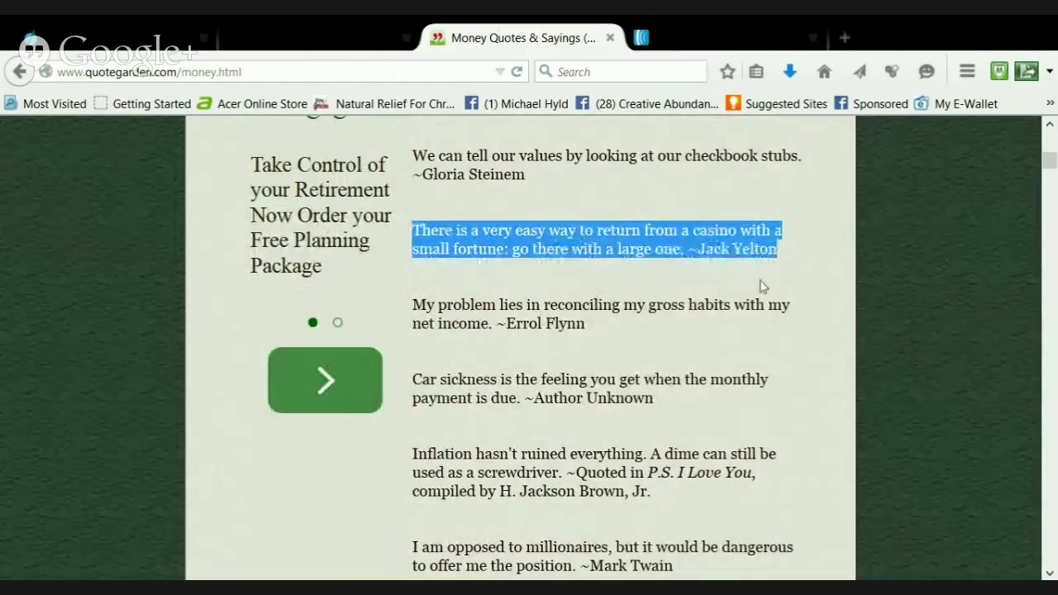
# Paste the casino quote as the second quote and move 'Jack Yelton' into its author field
pyautogui.click(354, 39)
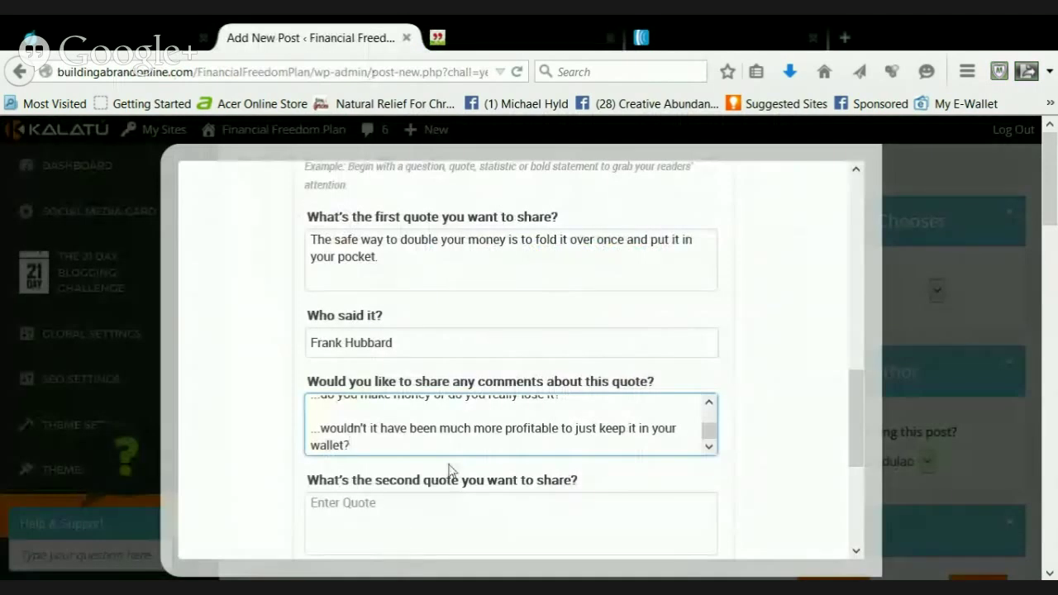
pyautogui.scroll(-3, 451, 467)
pyautogui.click(359, 417)
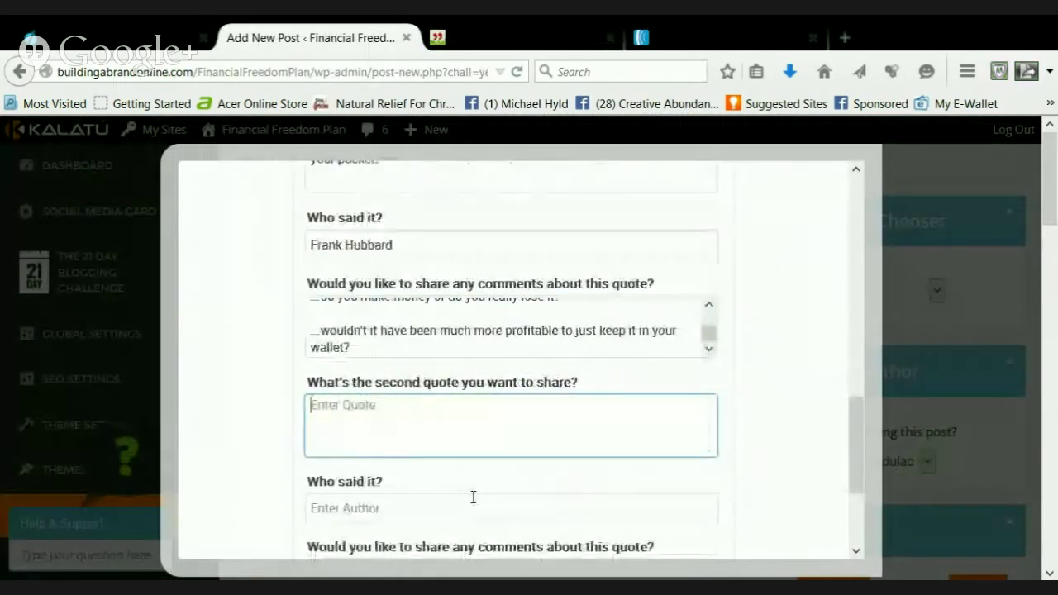
pyautogui.hotkey('ctrl', 'v')
pyautogui.moveTo(509, 425); pyautogui.dragTo(446, 429)
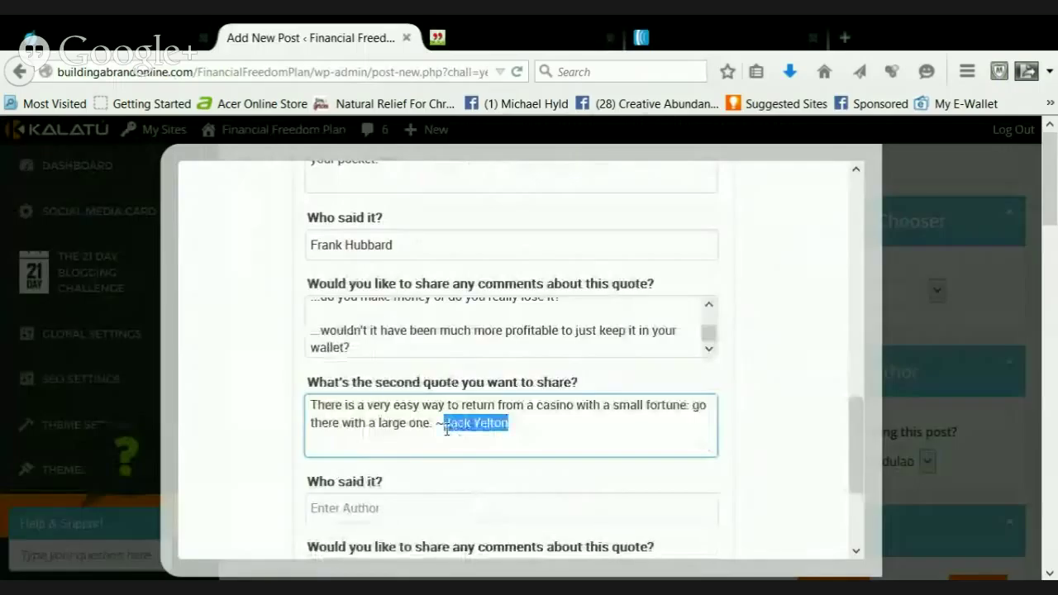
pyautogui.hotkey('ctrl', 'x')
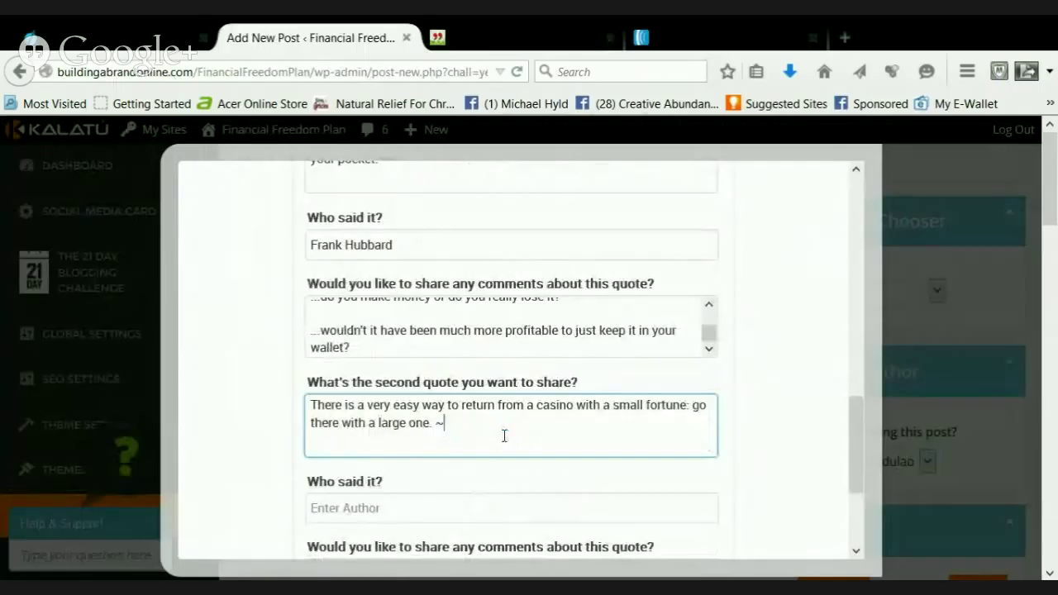
pyautogui.scroll(-2, 500, 438)
pyautogui.press('BackSpace')
pyautogui.click(430, 463)
pyautogui.hotkey('ctrl', 'v')
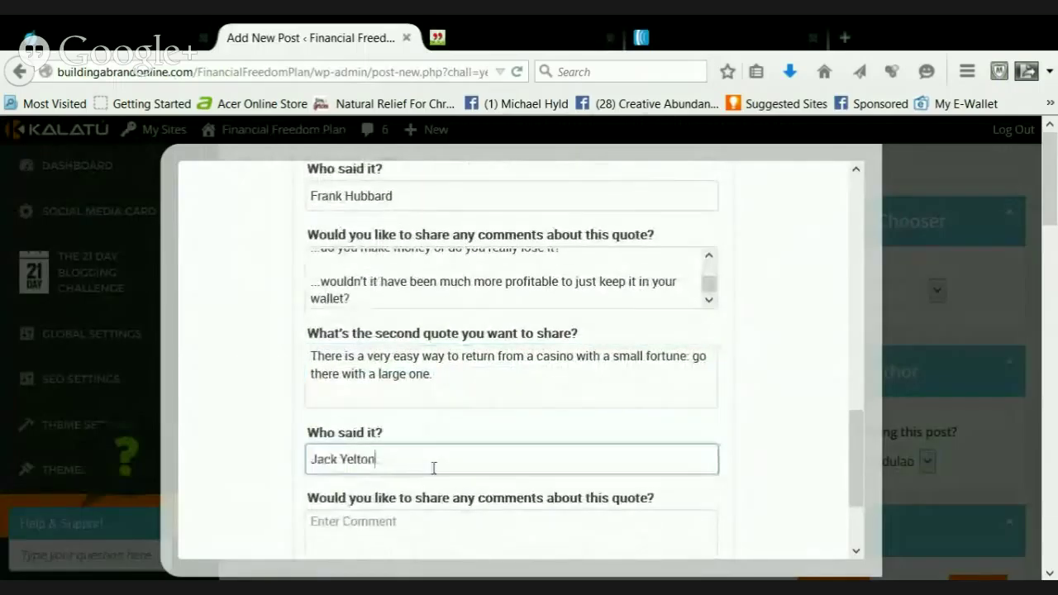
# Start the second comment with '...lol...' and the Vegas trip: brought $100, came back with 50
pyautogui.scroll(-2, 434, 469)
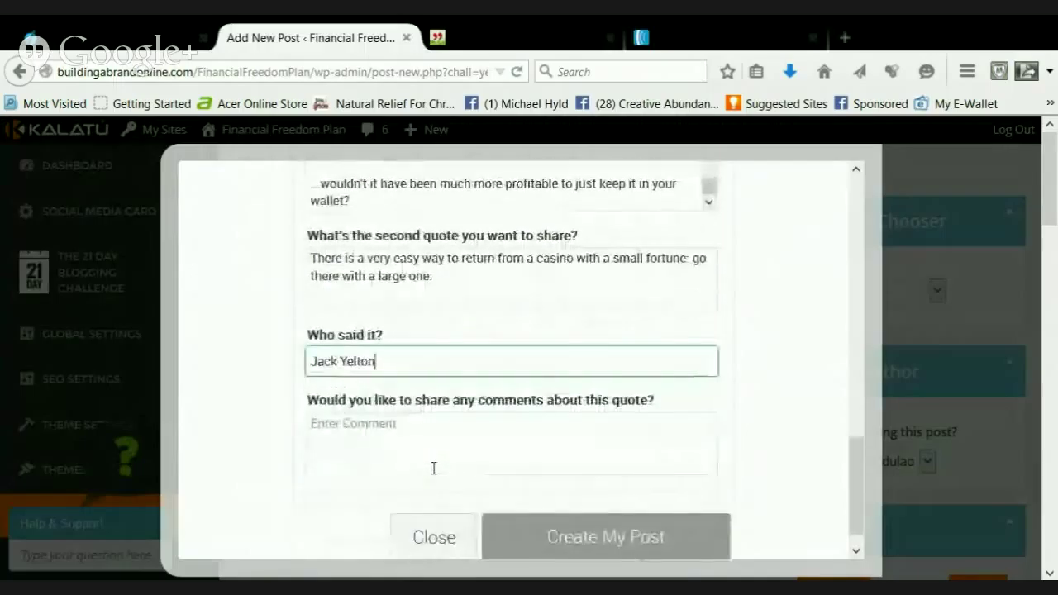
pyautogui.click(433, 468)
pyautogui.scroll(-5, 434, 469)
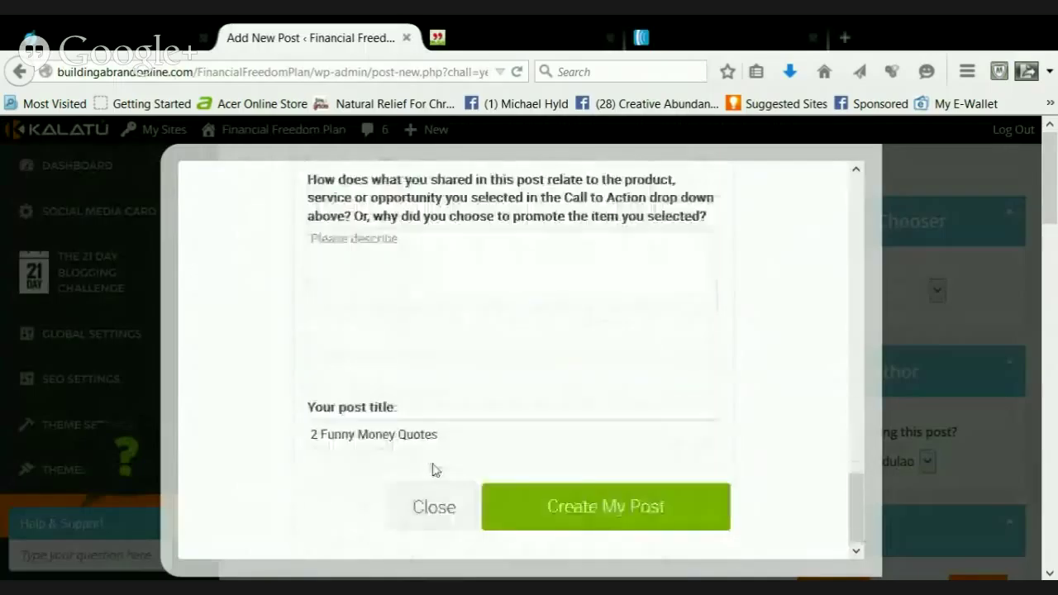
pyautogui.scroll(5, 432, 442)
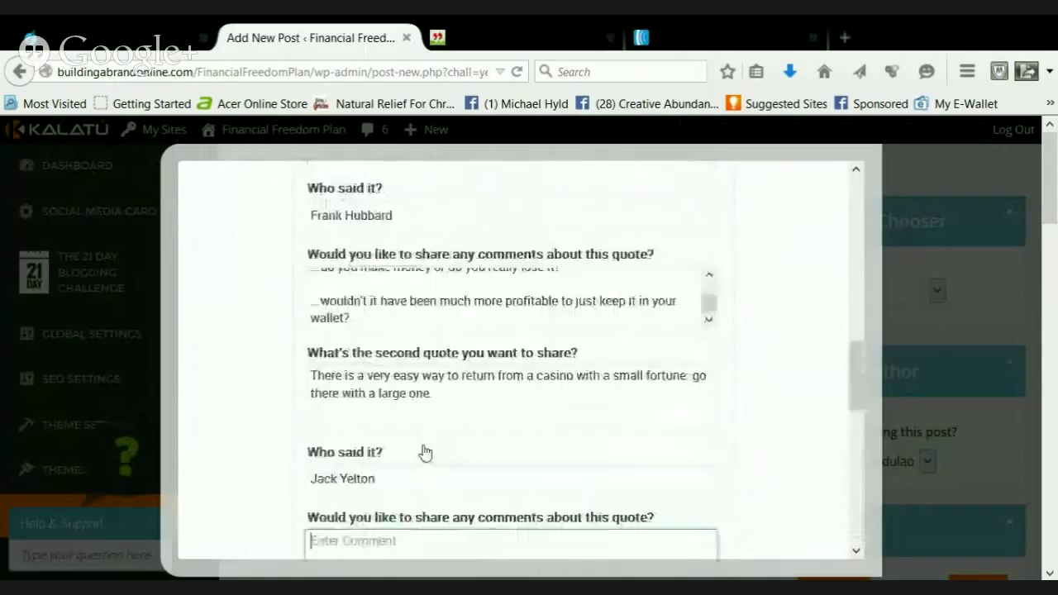
pyautogui.scroll(-3, 422, 450)
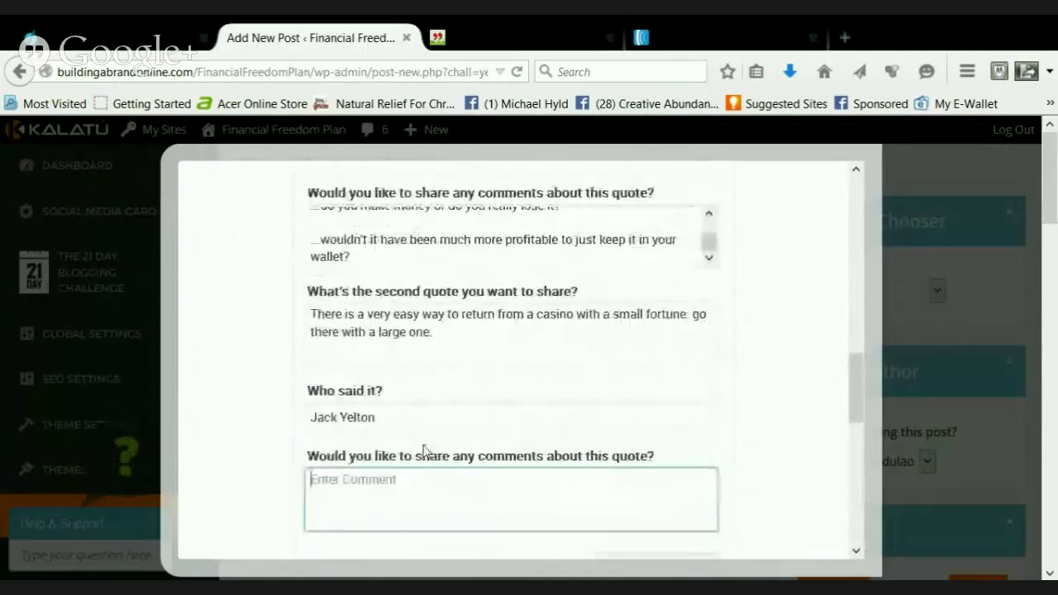
pyautogui.click(425, 477)
pyautogui.write('...')
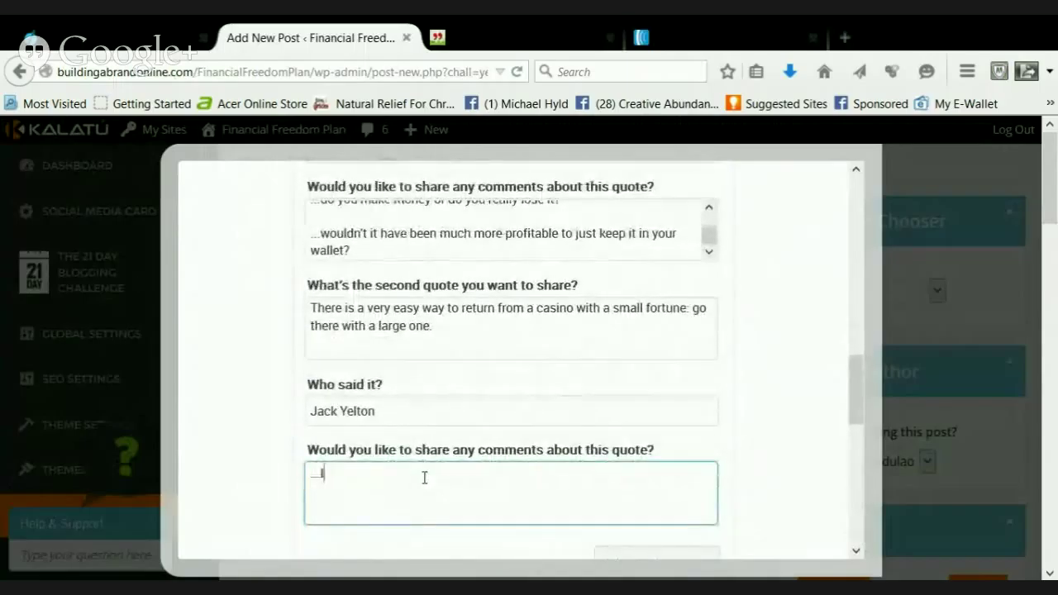
pyautogui.write('lol...')
pyautogui.press('Return')
pyautogui.press('Return')
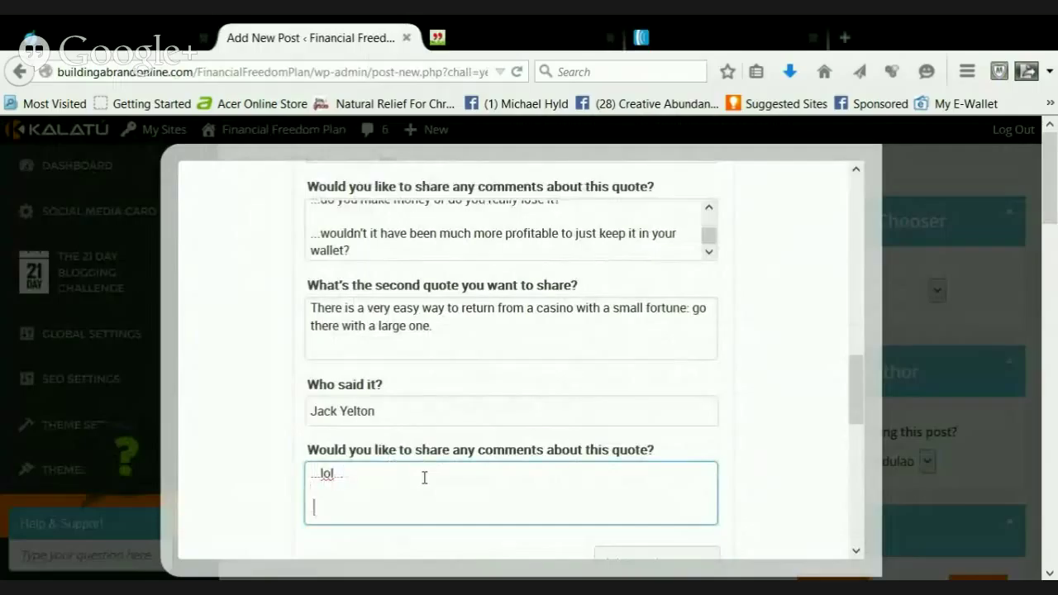
pyautogui.write('...')
pyautogui.write('I just wa')
pyautogui.write('nt to ')
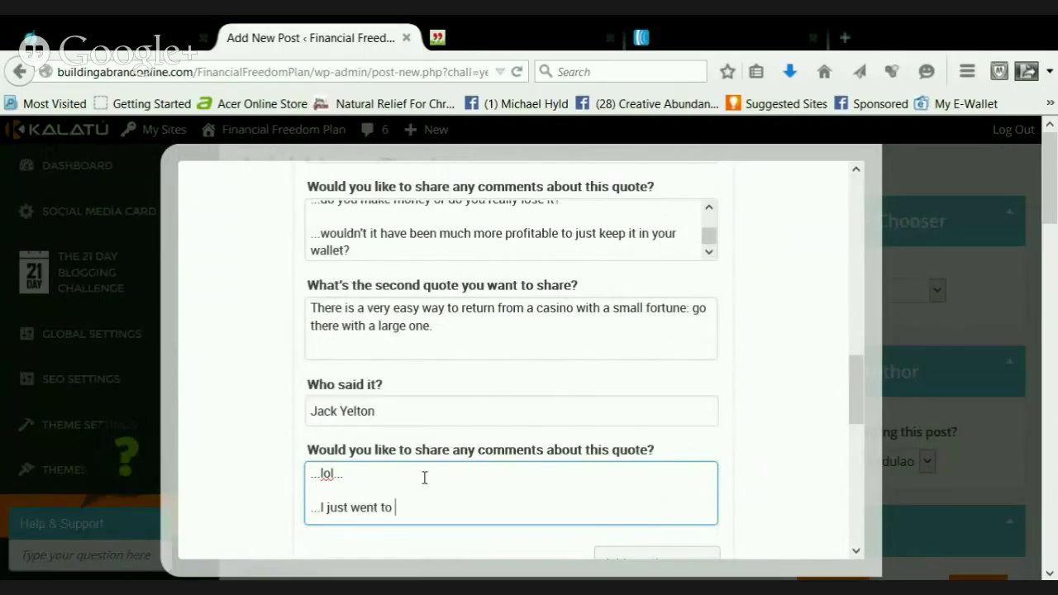
pyautogui.write('Vegas with my fami')
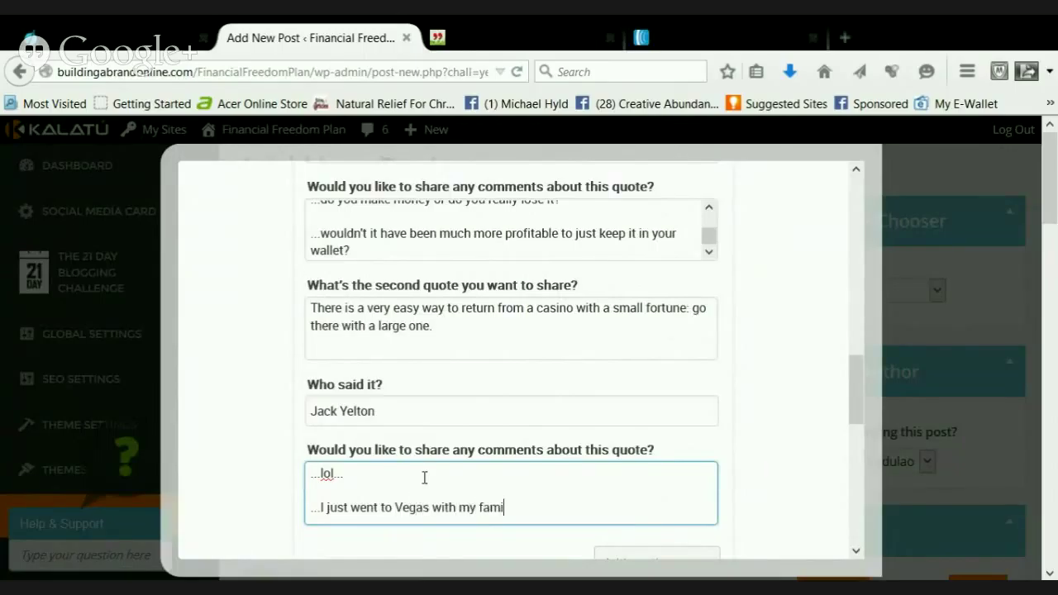
pyautogui.write('ly for the first')
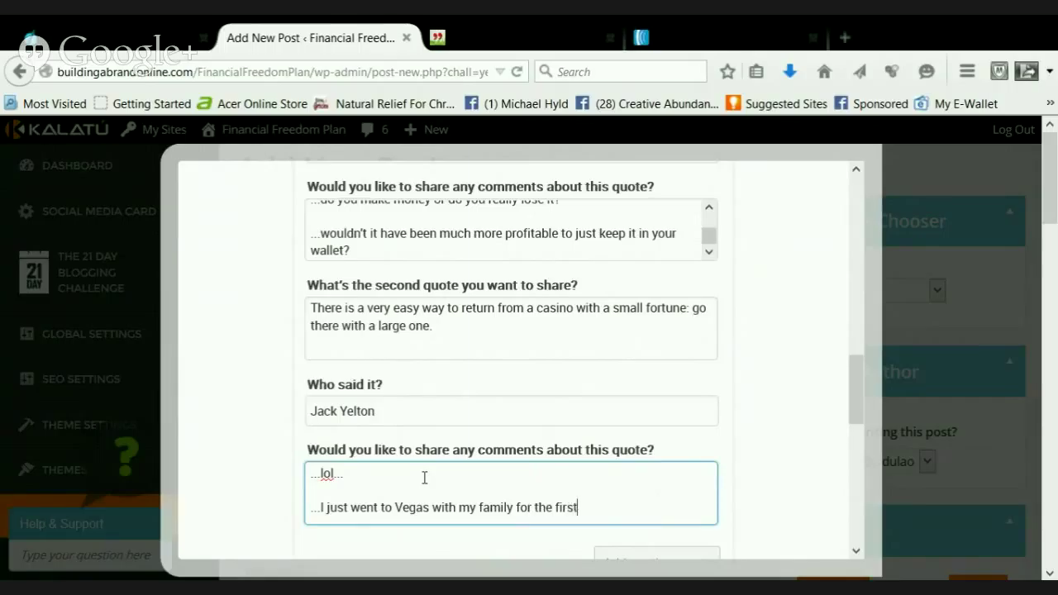
pyautogui.write(' time last money')
pyautogui.press('BackSpace')
pyautogui.press('BackSpace')
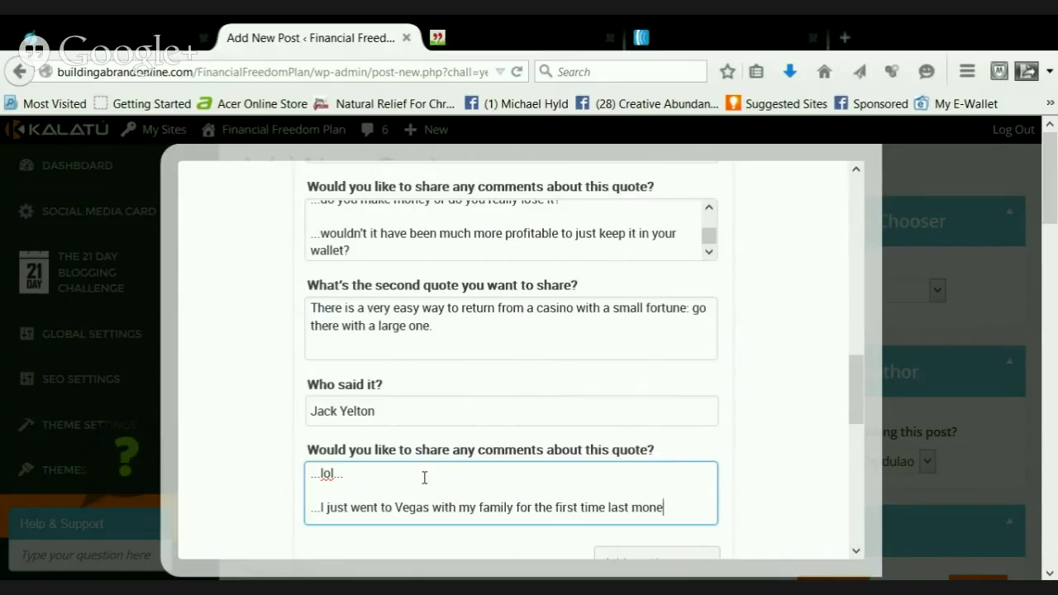
pyautogui.write('th...')
pyautogui.press('Return')
pyautogui.press('Return')
pyautogui.write('.')
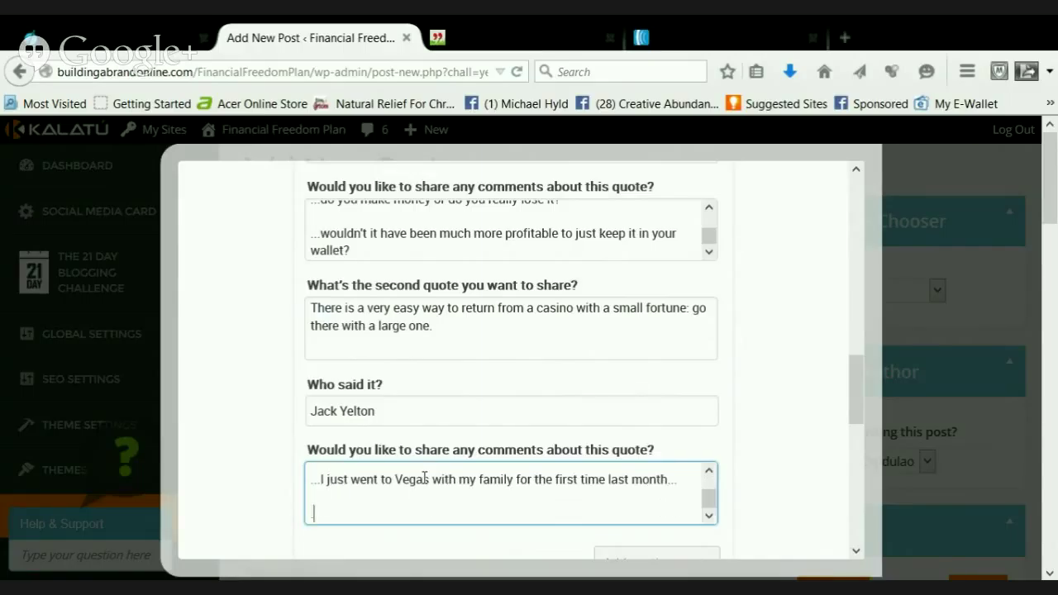
pyautogui.write('..brought $10')
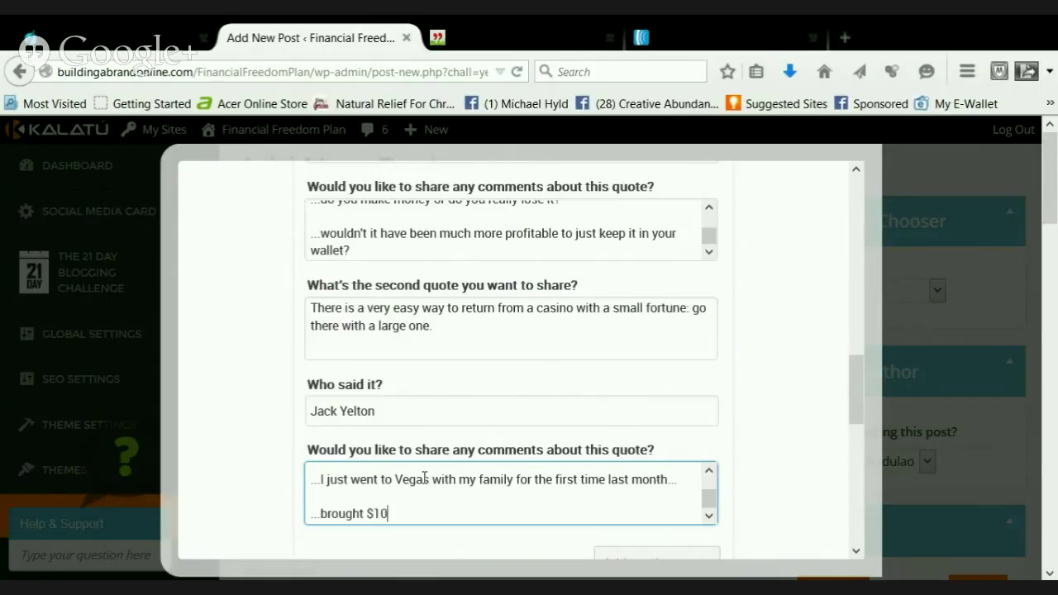
pyautogui.write('0 to gamble, came b')
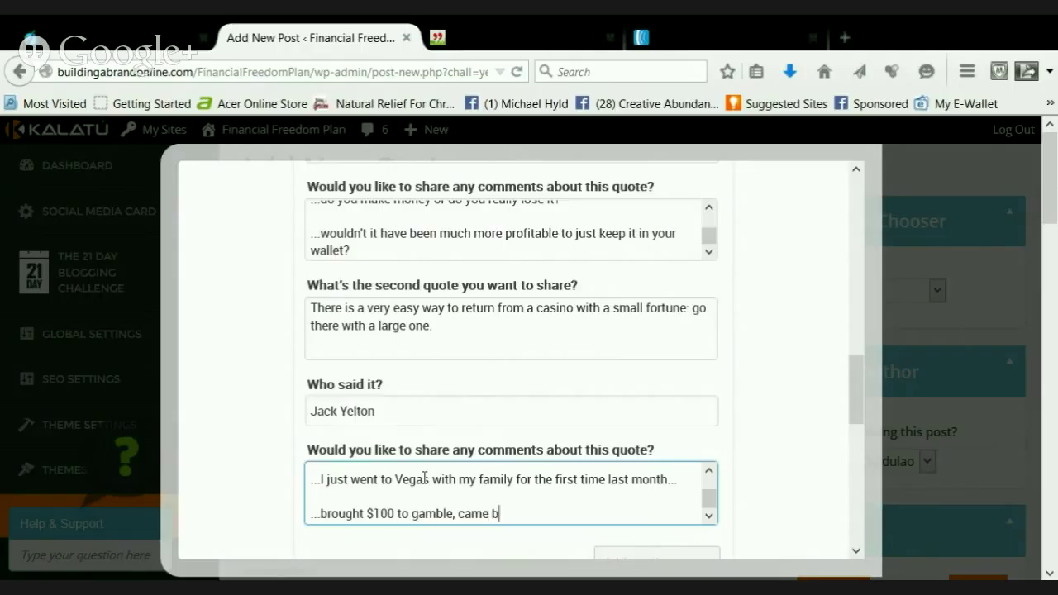
pyautogui.write('ack with')
pyautogui.write('50')
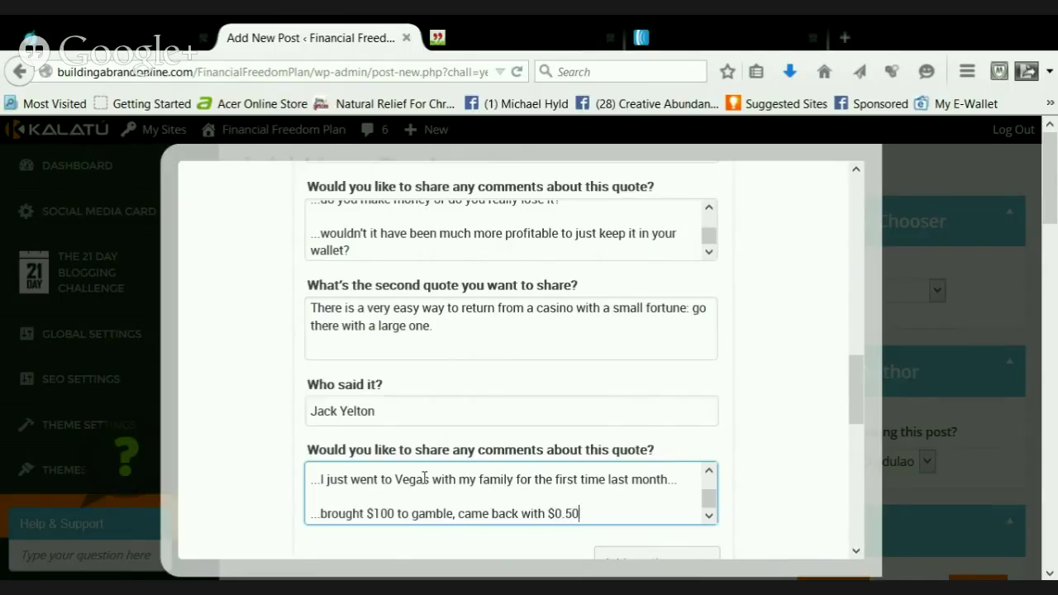
pyautogui.write('...')
# Add remarks that it was fun, exciting and not fun at all, ending 'this quote is so true!'
pyautogui.press('Return')
pyautogui.press('Return')
pyautogui.write('...')
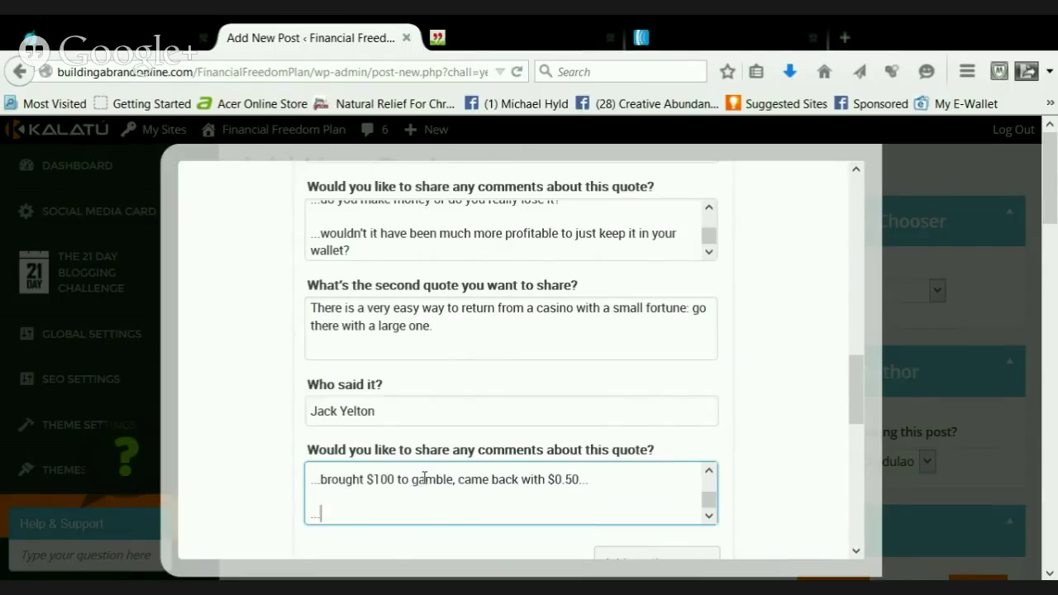
pyautogui.write('it was fun...')
pyautogui.press('Return')
pyautogui.press('Return')
pyautogui.write('...this ')
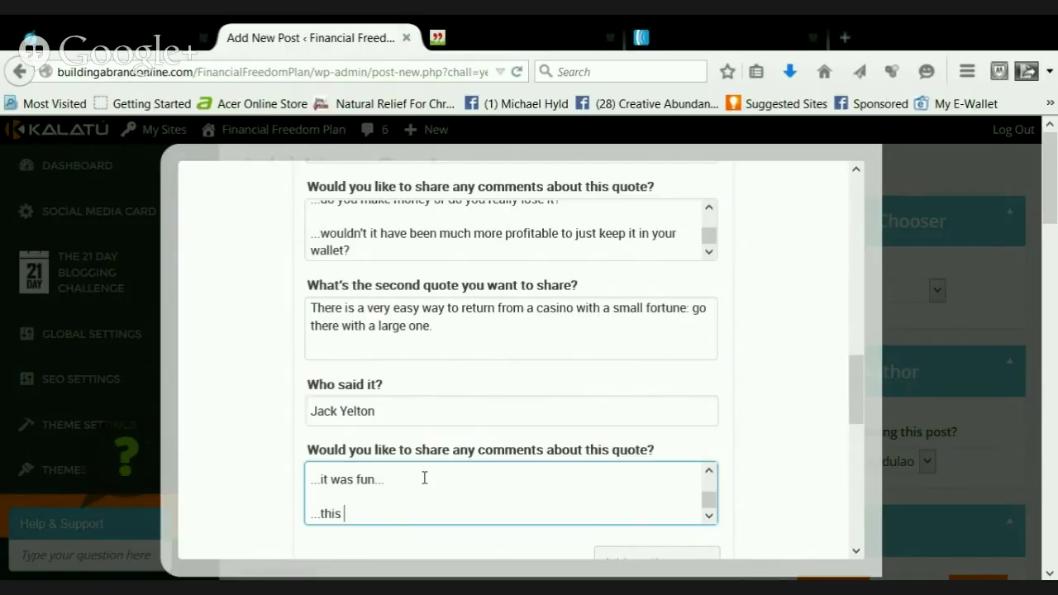
pyautogui.write('quote is so true!')
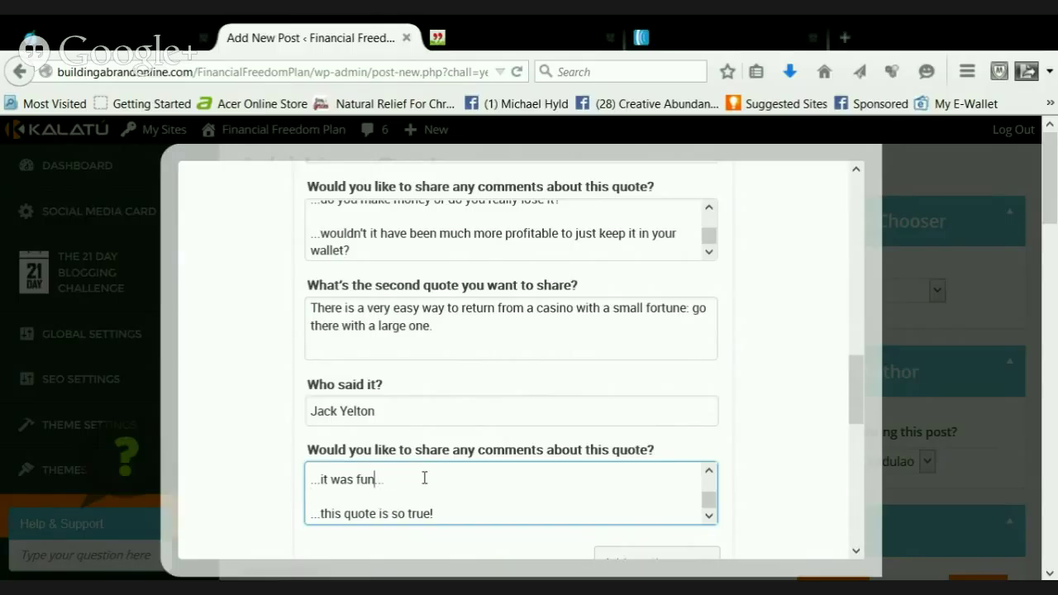
pyautogui.press('BackSpace')
pyautogui.write('excit')
pyautogui.write('ing')
pyautogui.write(' and not fun alla')
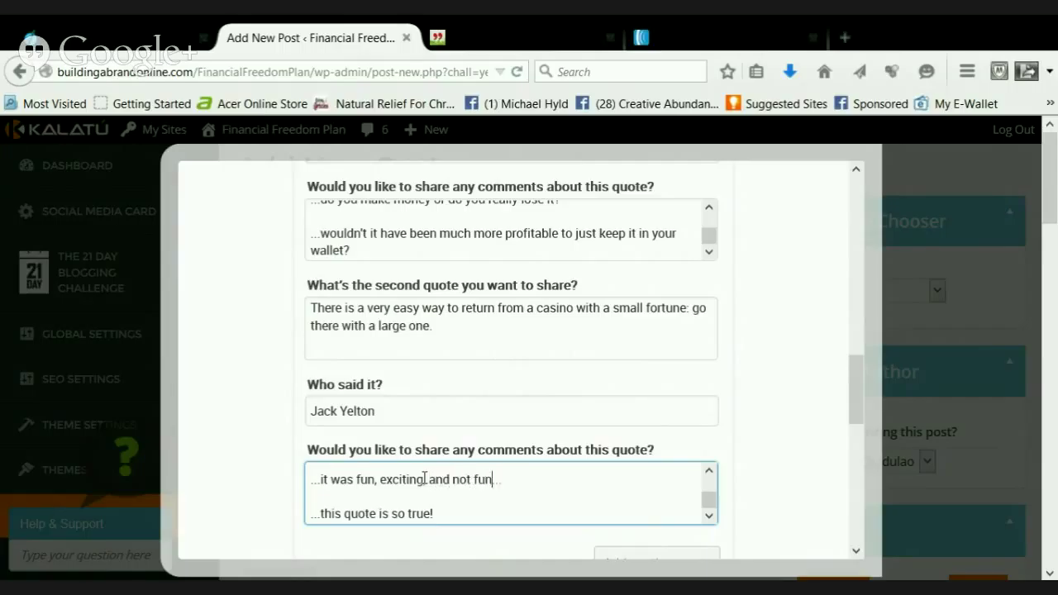
pyautogui.press('BackSpace')
pyautogui.write('all at once')
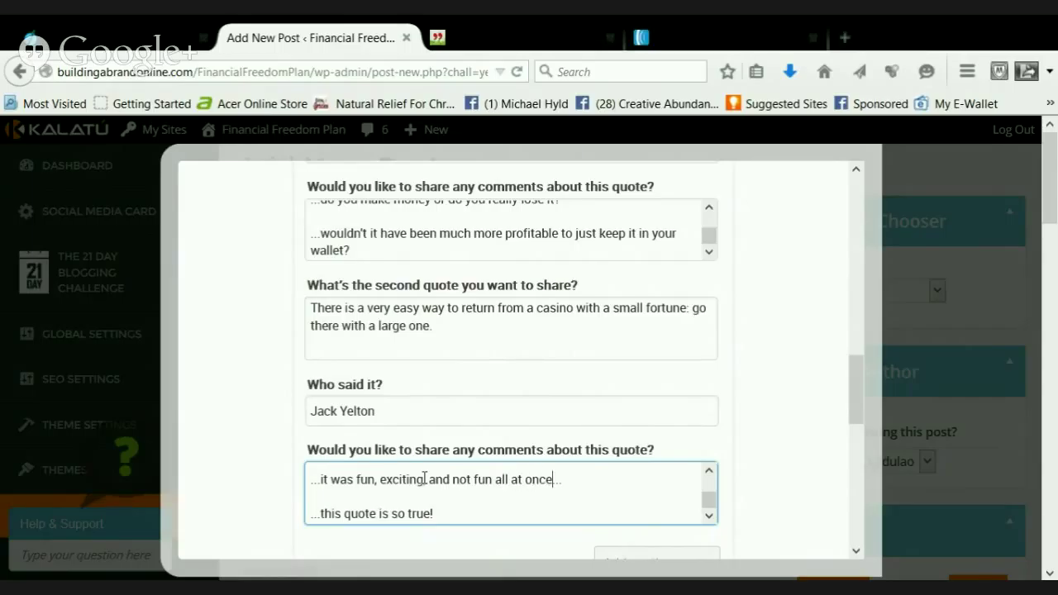
pyautogui.scroll(-4, 538, 428)
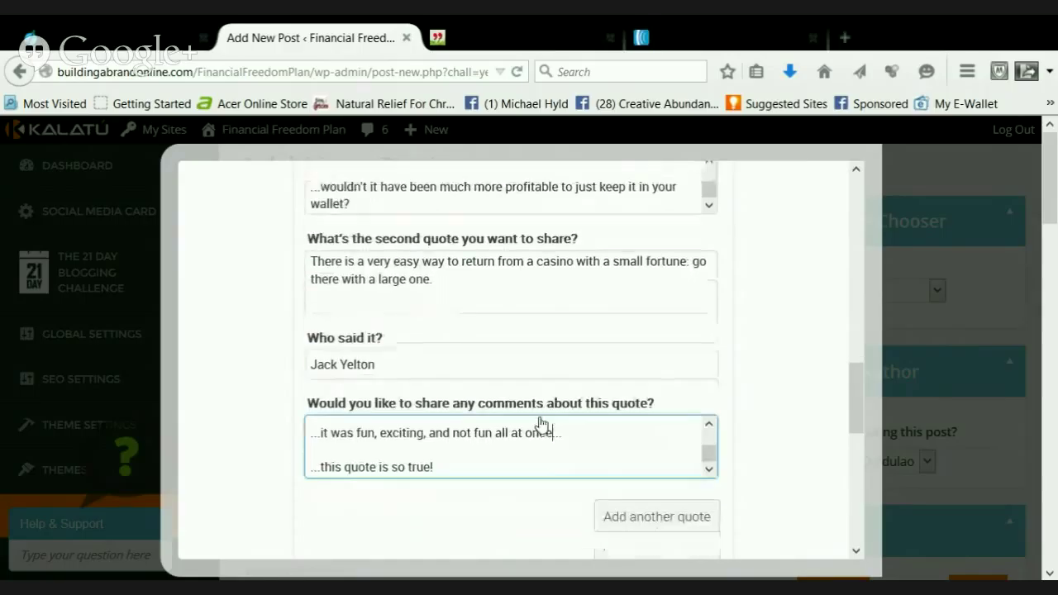
pyautogui.scroll(1, 540, 416)
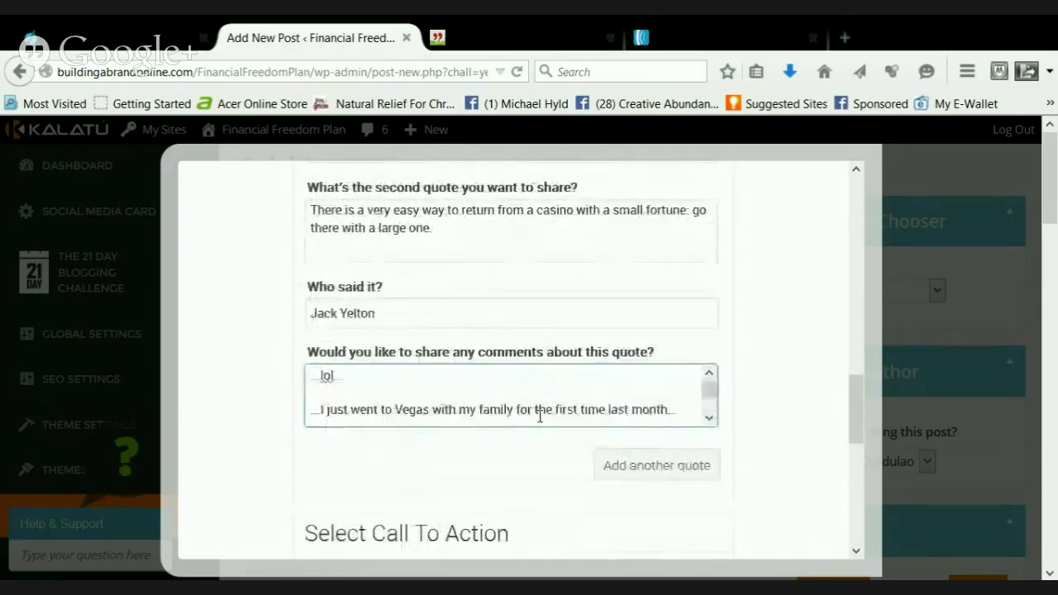
pyautogui.click(709, 419)
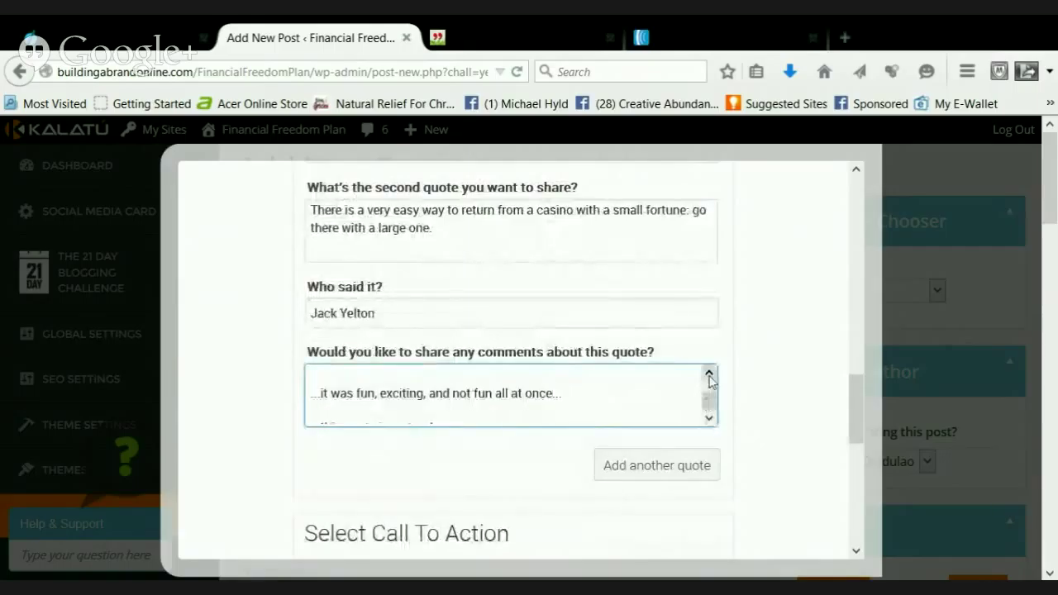
pyautogui.scroll(1, 708, 422)
pyautogui.scroll(-1, 710, 421)
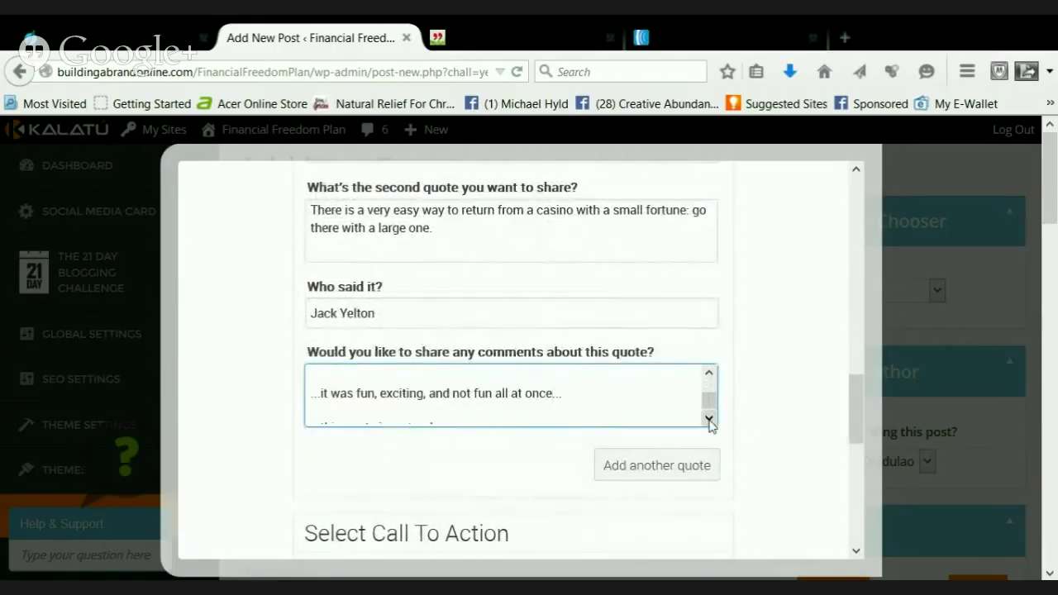
pyautogui.press('Up')
pyautogui.press('Up')
pyautogui.press('Up')
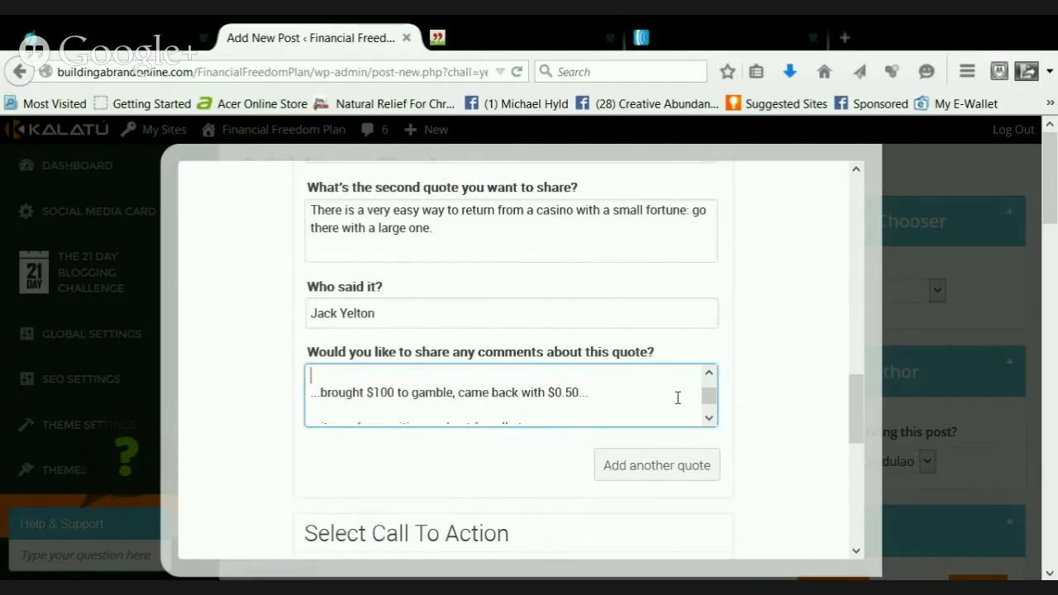
pyautogui.press('Down')
pyautogui.press('Down')
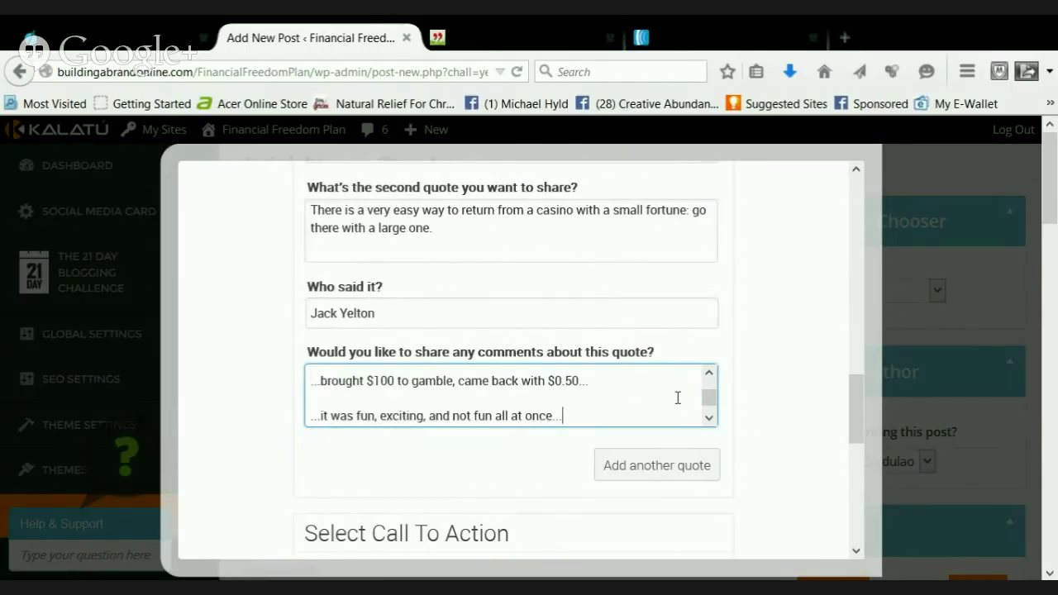
pyautogui.press('Return')
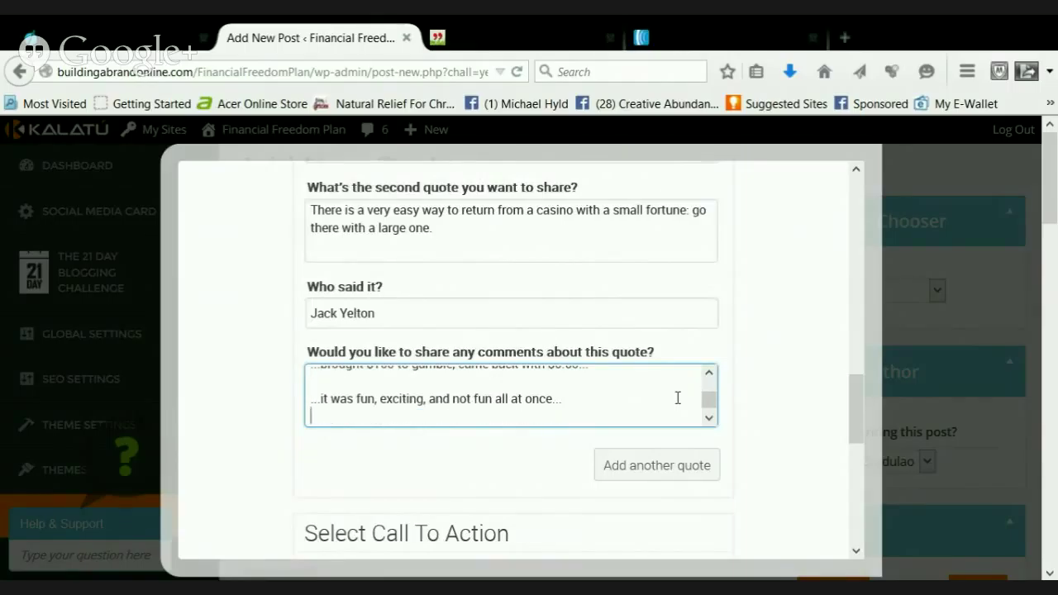
pyautogui.write('!')
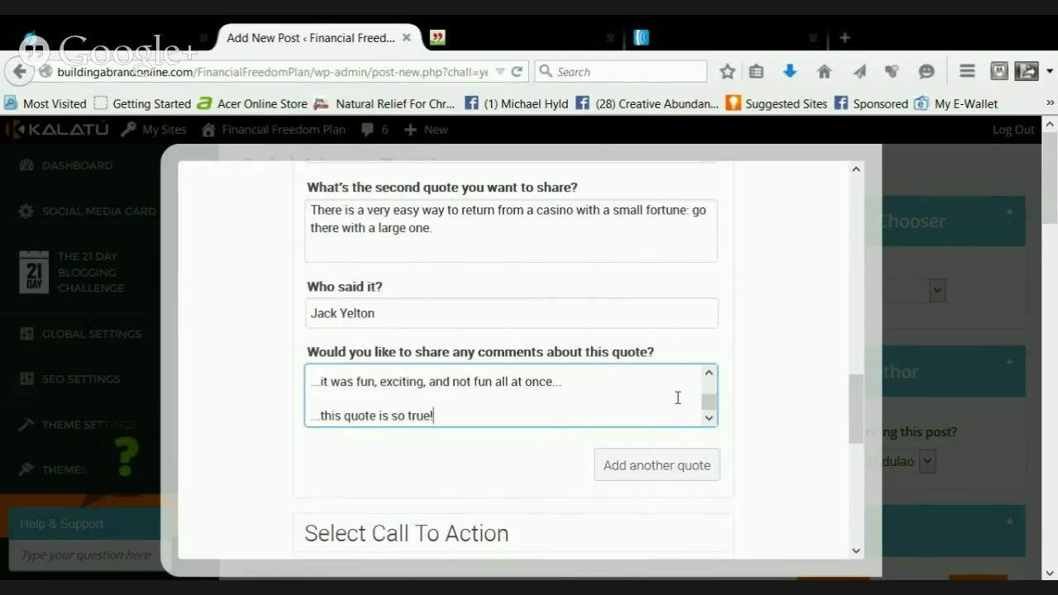
# Select the Errol Flynn quote on QuoteGarden and add a third quote block to the post
pyautogui.click(536, 48)
pyautogui.scroll(-2, 578, 364)
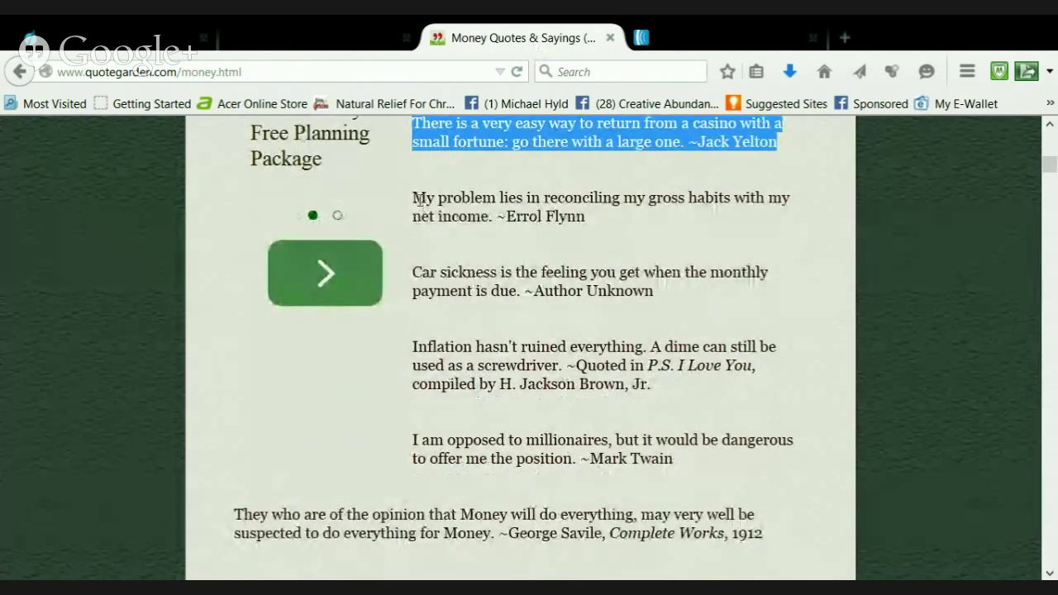
pyautogui.moveTo(413, 199); pyautogui.dragTo(583, 236)
pyautogui.hotkey('ctrl', 'c')
pyautogui.click(355, 31)
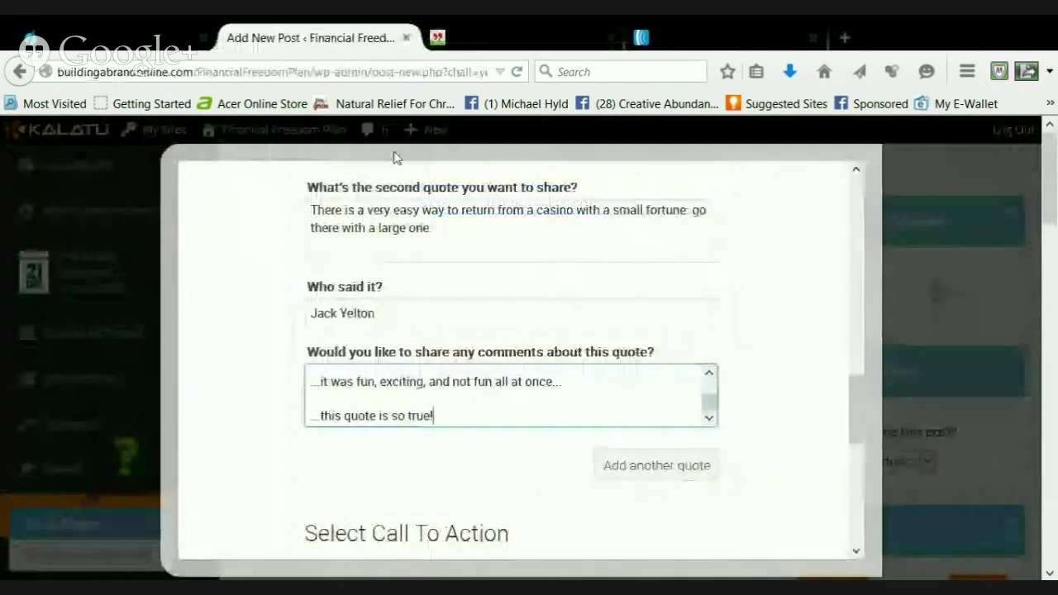
pyautogui.scroll(-2, 488, 393)
pyautogui.click(628, 371)
pyautogui.scroll(-6, 546, 372)
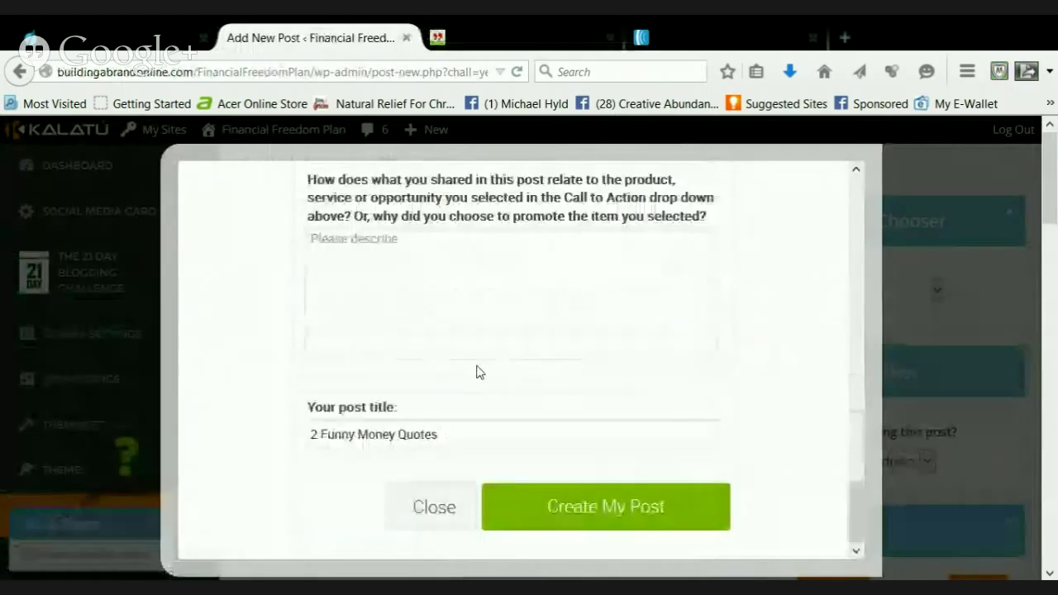
pyautogui.scroll(2, 521, 362)
pyautogui.scroll(8, 564, 354)
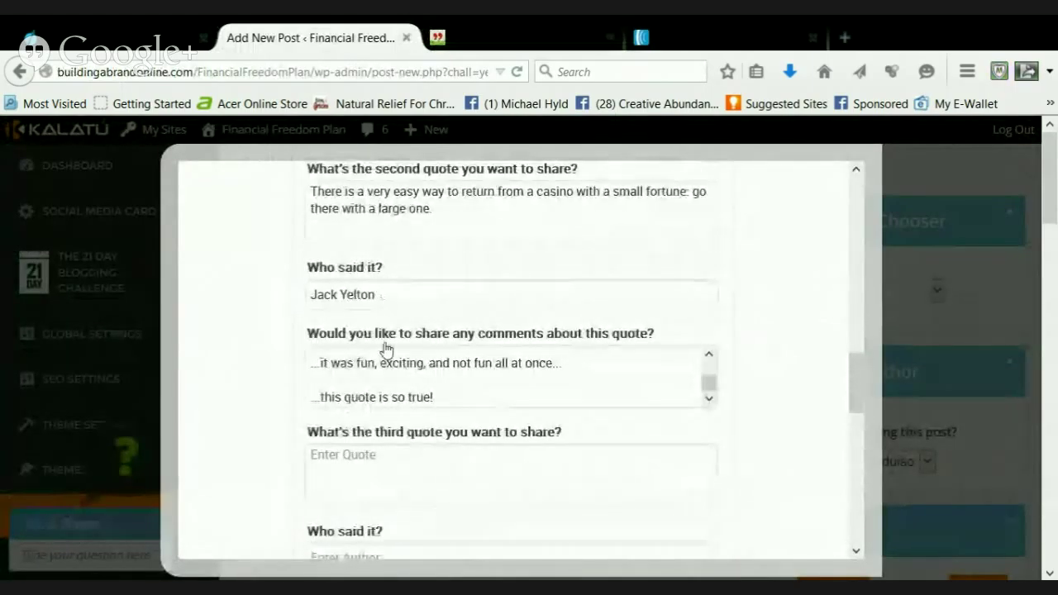
pyautogui.scroll(-3, 752, 433)
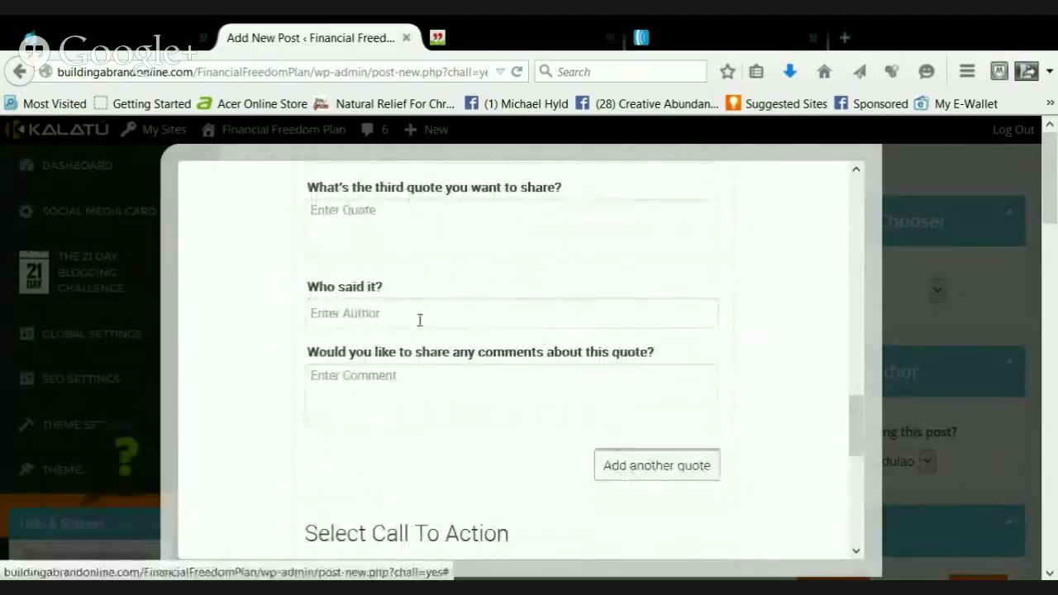
pyautogui.scroll(1, 392, 292)
# Paste the Errol Flynn quote into the third box and move his name into the author field
pyautogui.click(371, 302)
pyautogui.hotkey('ctrl', 'v')
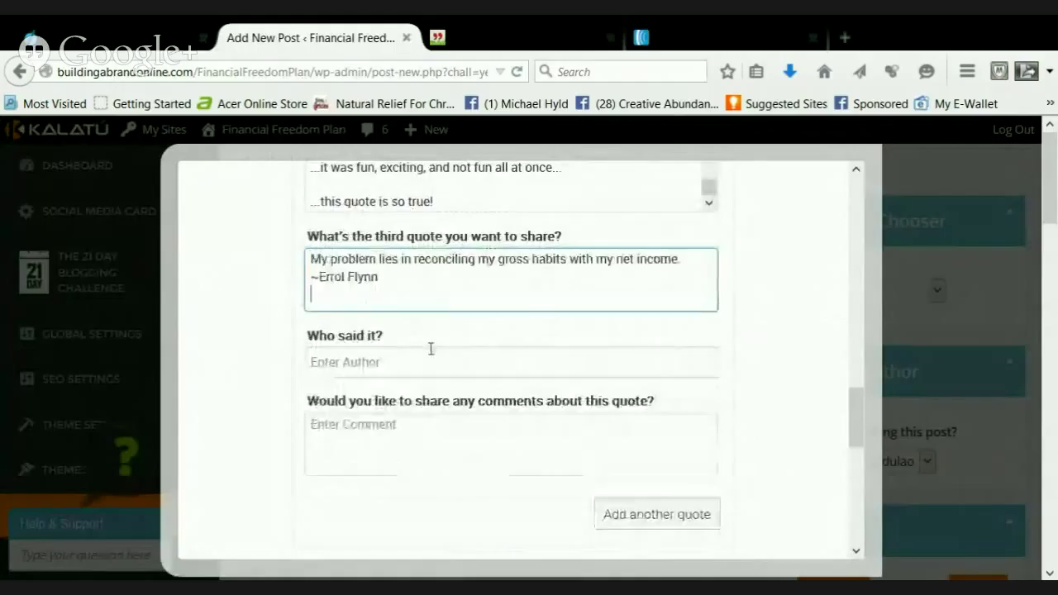
pyautogui.moveTo(378, 277); pyautogui.dragTo(324, 277)
pyautogui.hotkey('ctrl', 'x')
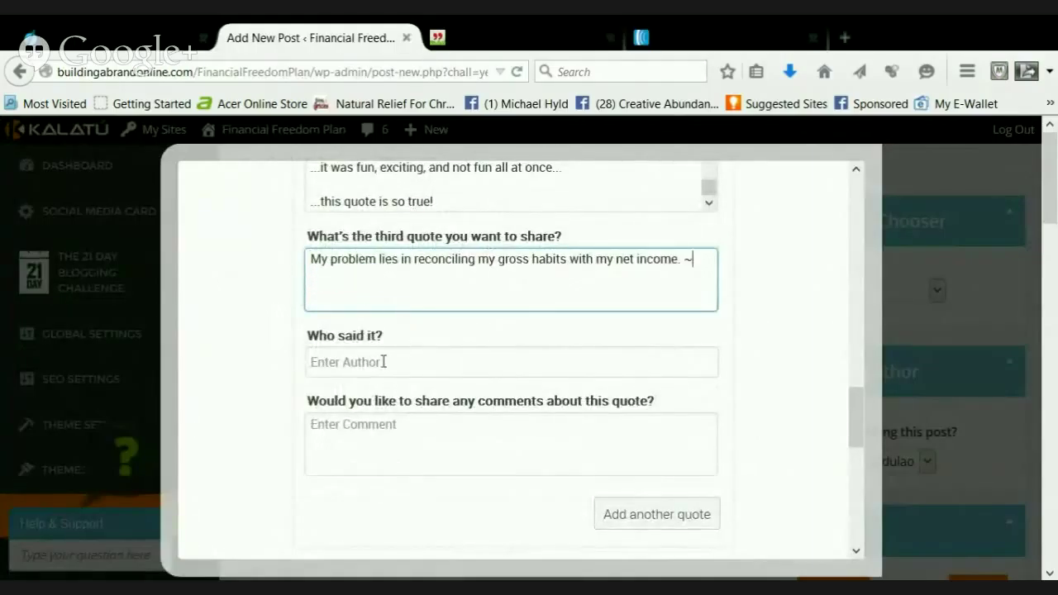
pyautogui.press('BackSpace')
pyautogui.click(383, 361)
pyautogui.hotkey('ctrl', 'v')
# Comment '...funny!', '...this is the first Net Worth joke I've seen...' and '...hilarious!'
pyautogui.click(414, 420)
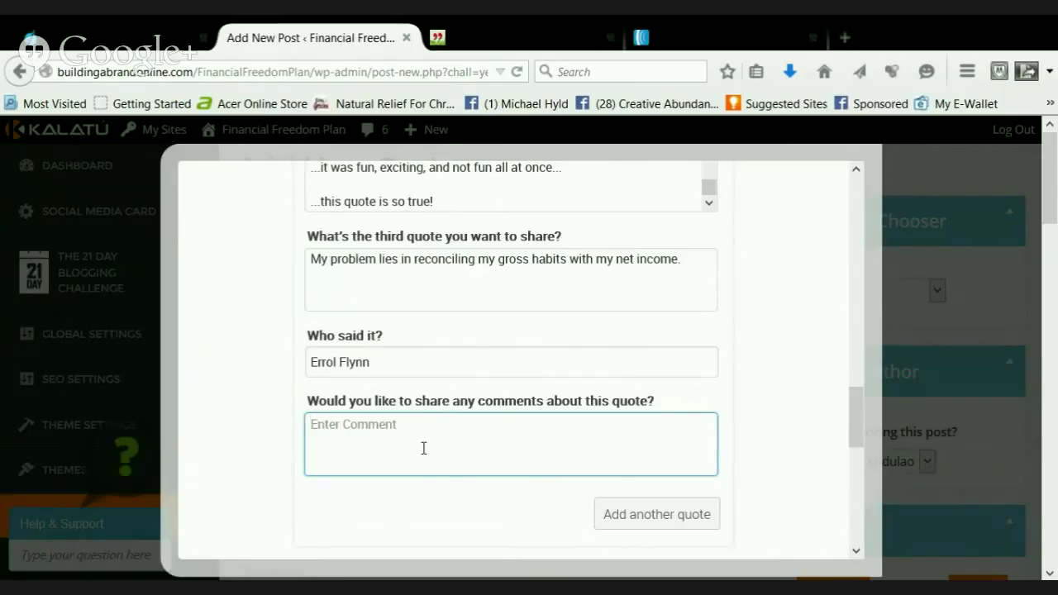
pyautogui.write('.')
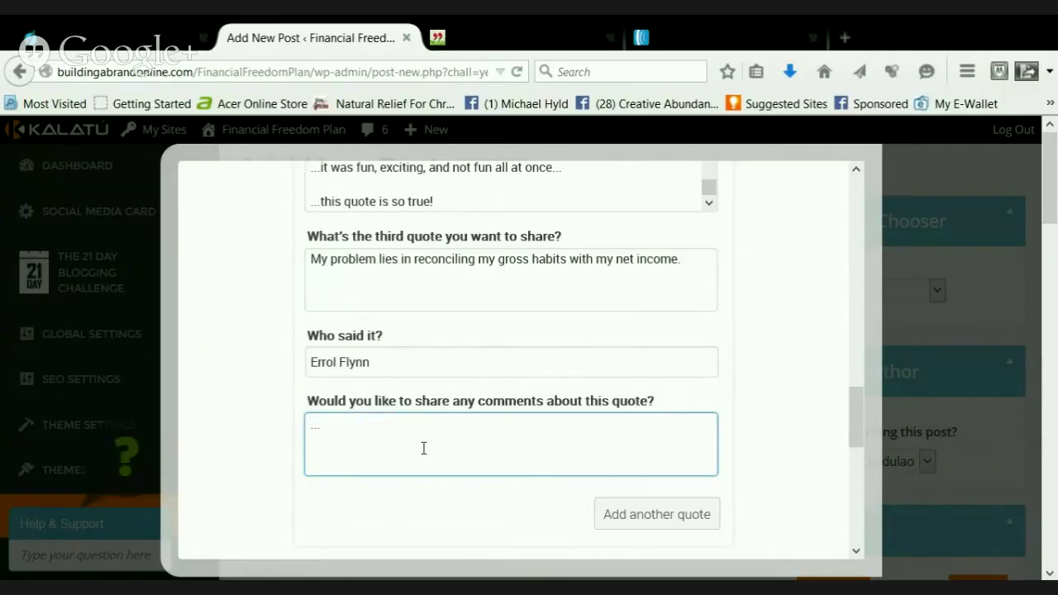
pyautogui.write('..funny!')
pyautogui.press('Return')
pyautogui.write('...this is the first Net')
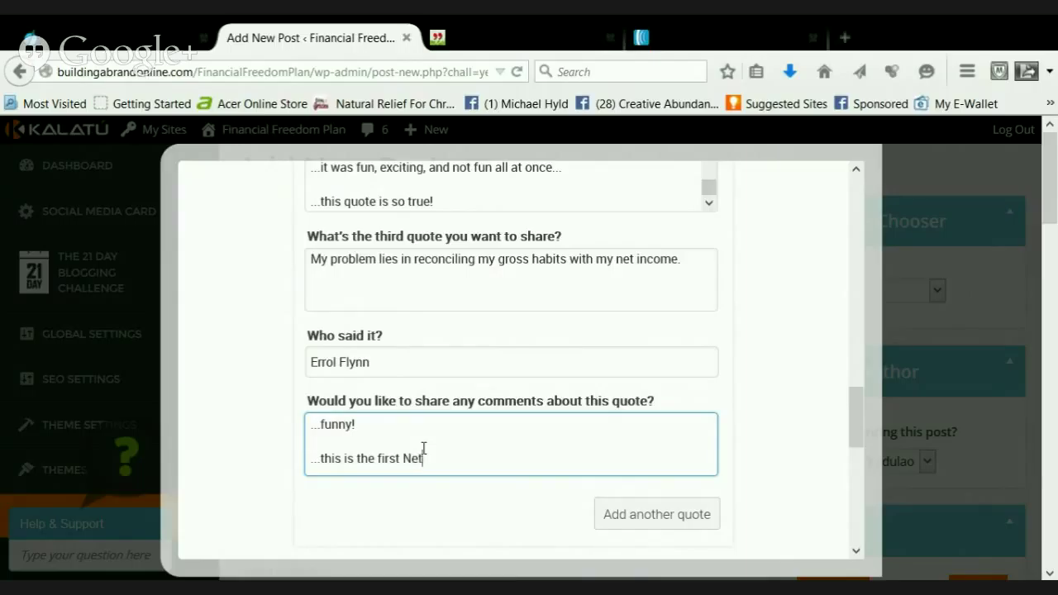
pyautogui.write(' Wor')
pyautogui.write('th and ba')
pyautogui.press('BackSpace')
pyautogui.press('BackSpace')
pyautogui.press('BackSpace')
pyautogui.press('BackSpace')
pyautogui.press('BackSpace')
pyautogui.write("joke I've seen")
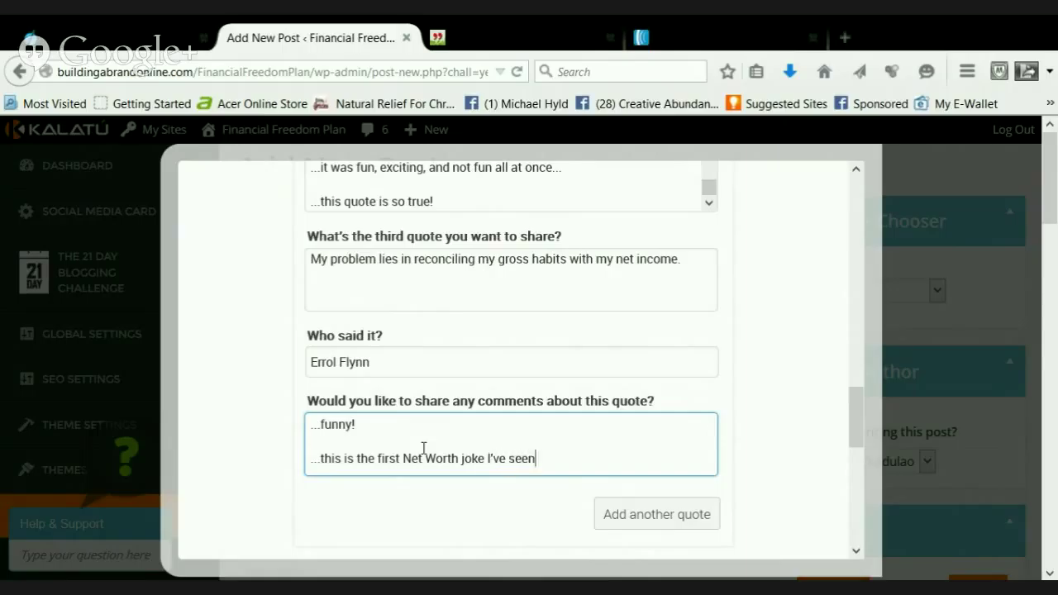
pyautogui.write('...')
pyautogui.press('Return')
pyautogui.press('Return')
pyautogui.write('..')
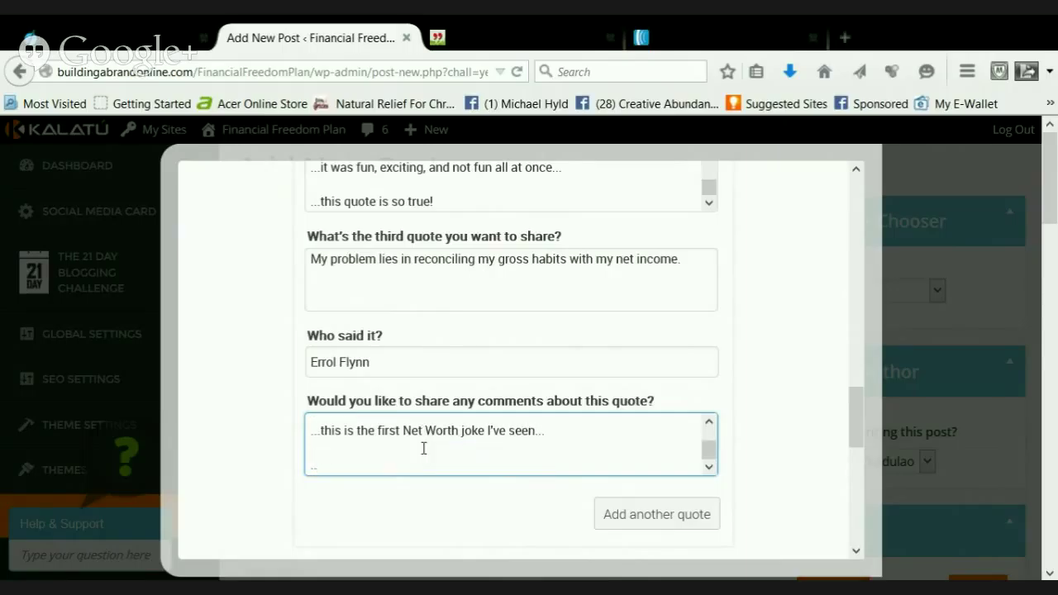
pyautogui.write('.hilarious!')
# Add a fourth quote block and select the 'Inflation hasn't ruined everything' quote on QuoteGarden
pyautogui.click(689, 524)
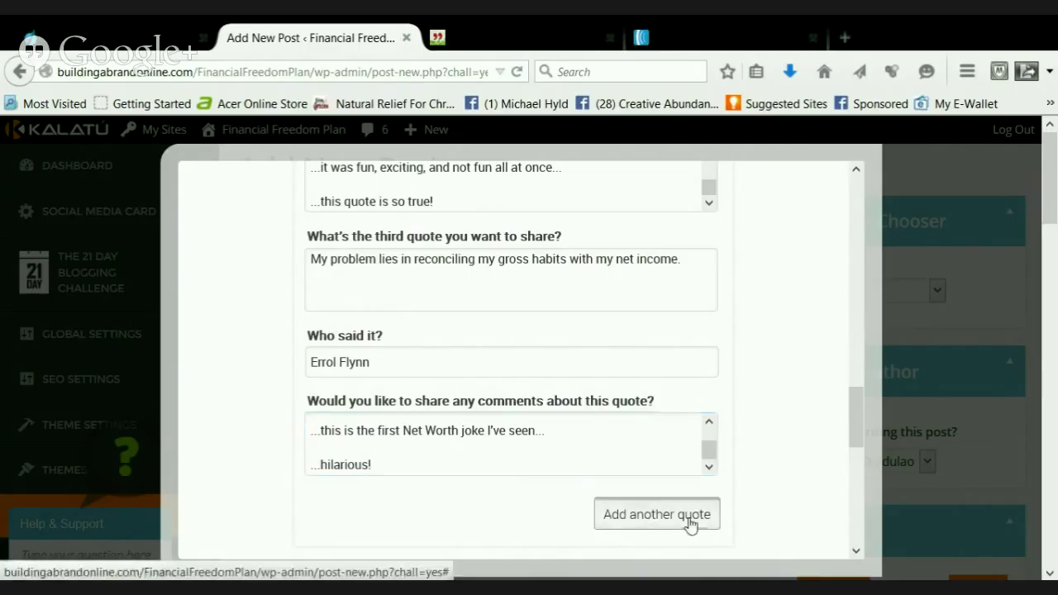
pyautogui.click(489, 33)
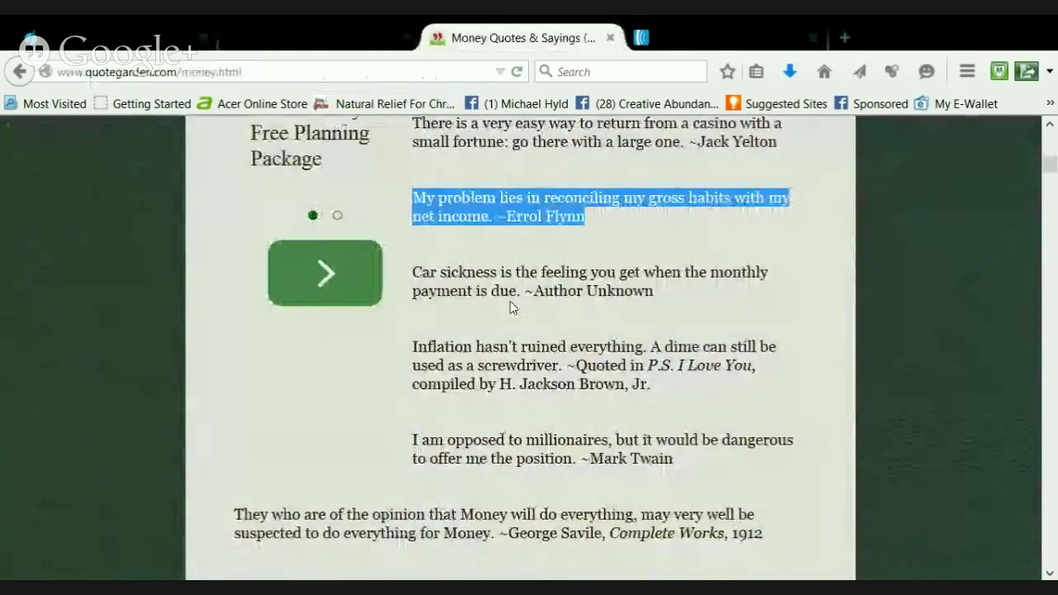
pyautogui.scroll(-3, 520, 318)
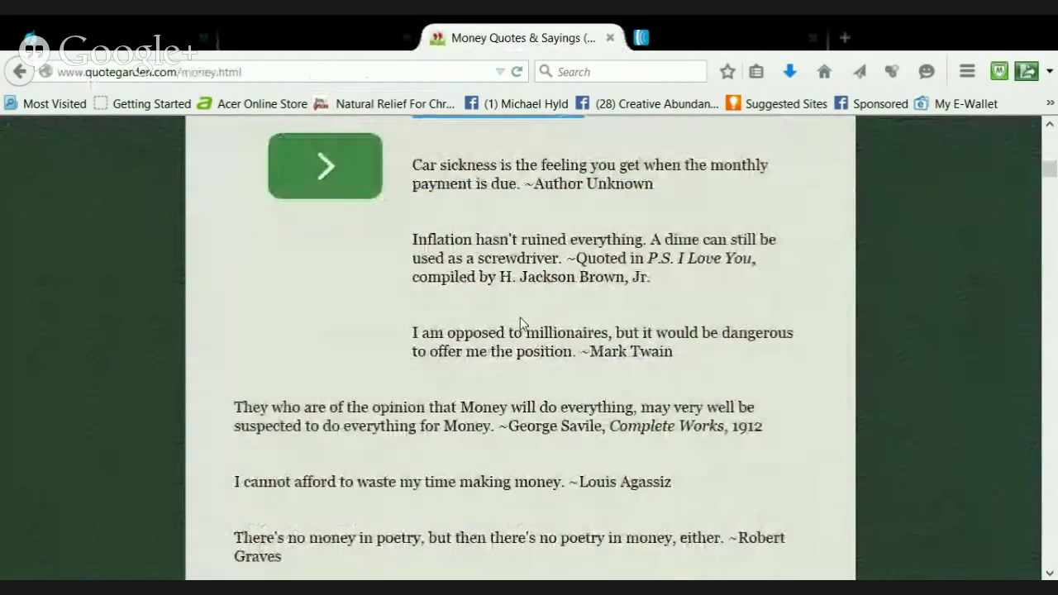
pyautogui.scroll(-3, 520, 327)
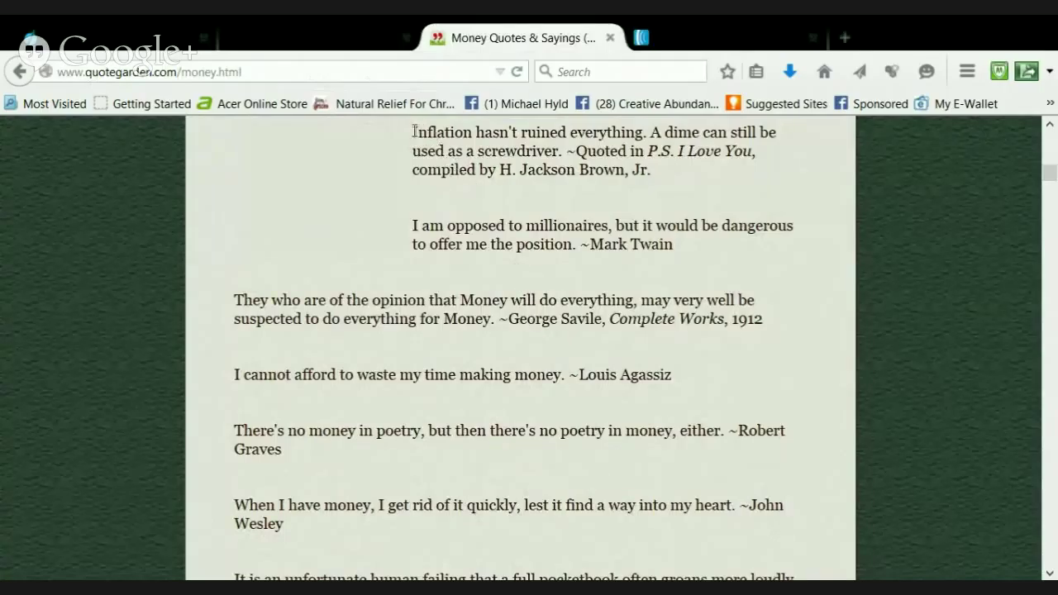
pyautogui.moveTo(414, 132); pyautogui.dragTo(654, 168)
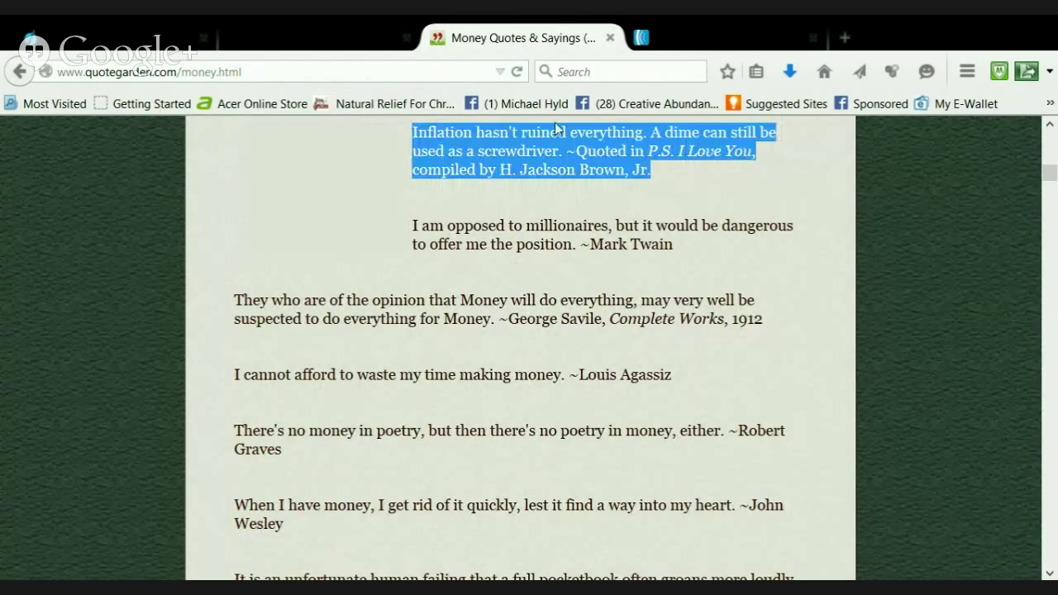
# Paste the Inflation quote into the fourth box, moving its P.S. I Love You attribution to the author field
pyautogui.click(346, 33)
pyautogui.click(449, 259)
pyautogui.scroll(1, 477, 266)
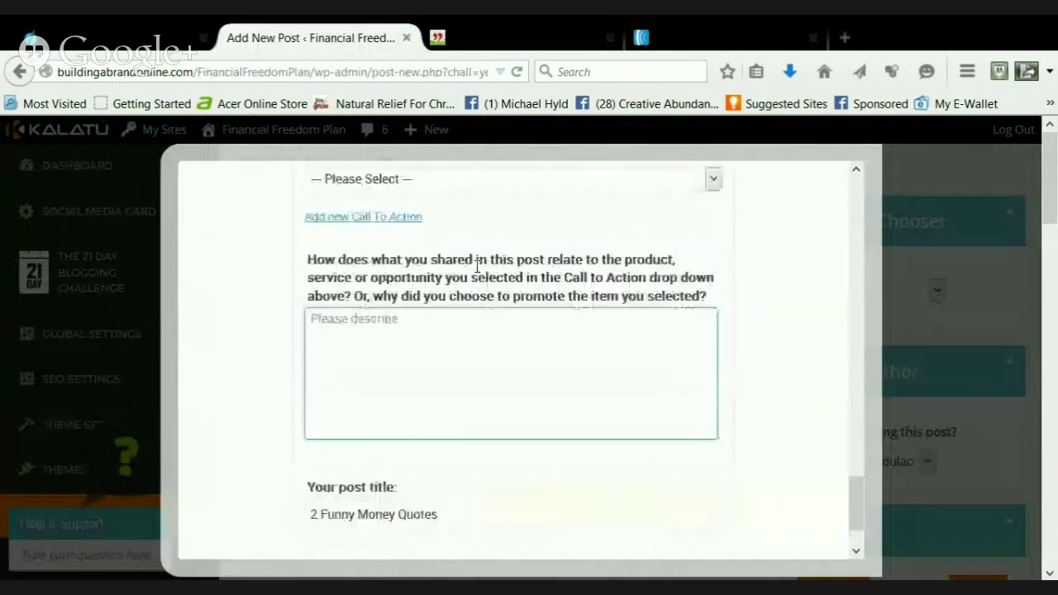
pyautogui.scroll(5, 477, 281)
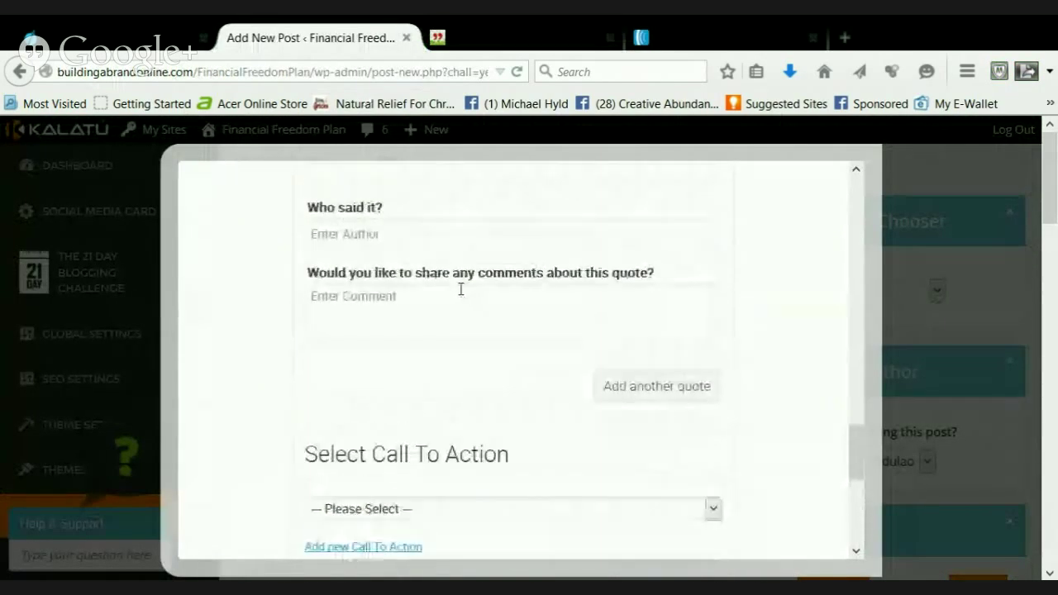
pyautogui.scroll(2, 460, 290)
pyautogui.click(441, 295)
pyautogui.hotkey('ctrl', 'v')
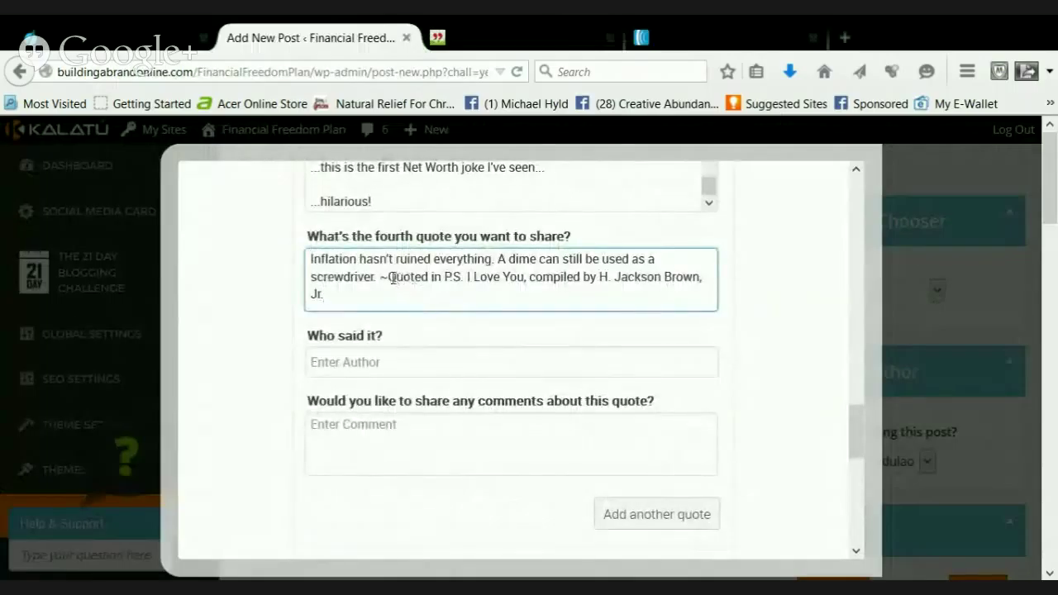
pyautogui.moveTo(389, 278); pyautogui.dragTo(402, 291)
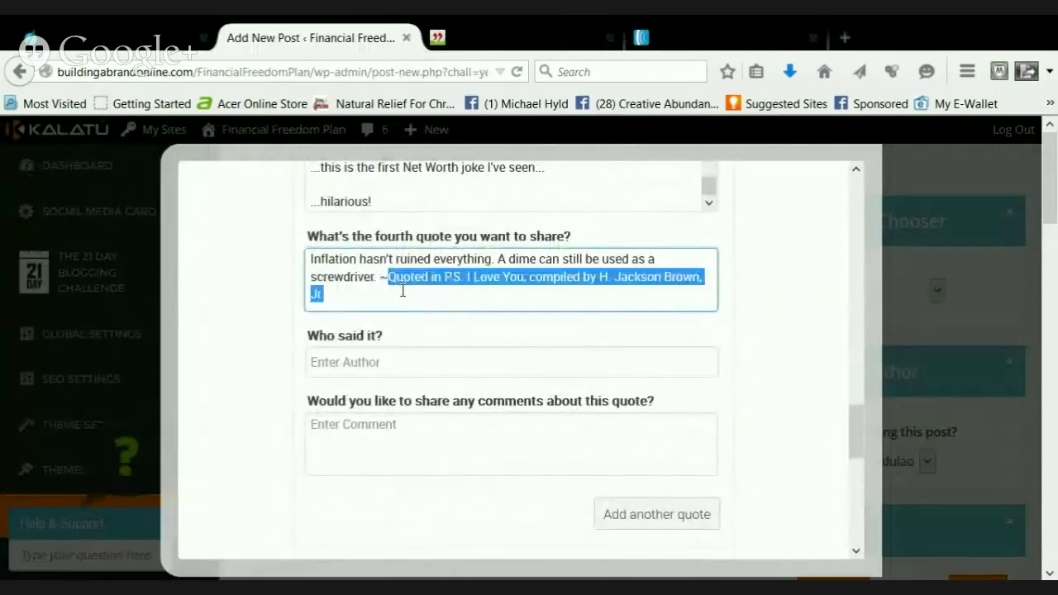
pyautogui.hotkey('ctrl', 'x')
pyautogui.click(346, 361)
pyautogui.hotkey('ctrl', 'v')
# Write 'LOL' as the fourth quote's comment
pyautogui.click(382, 425)
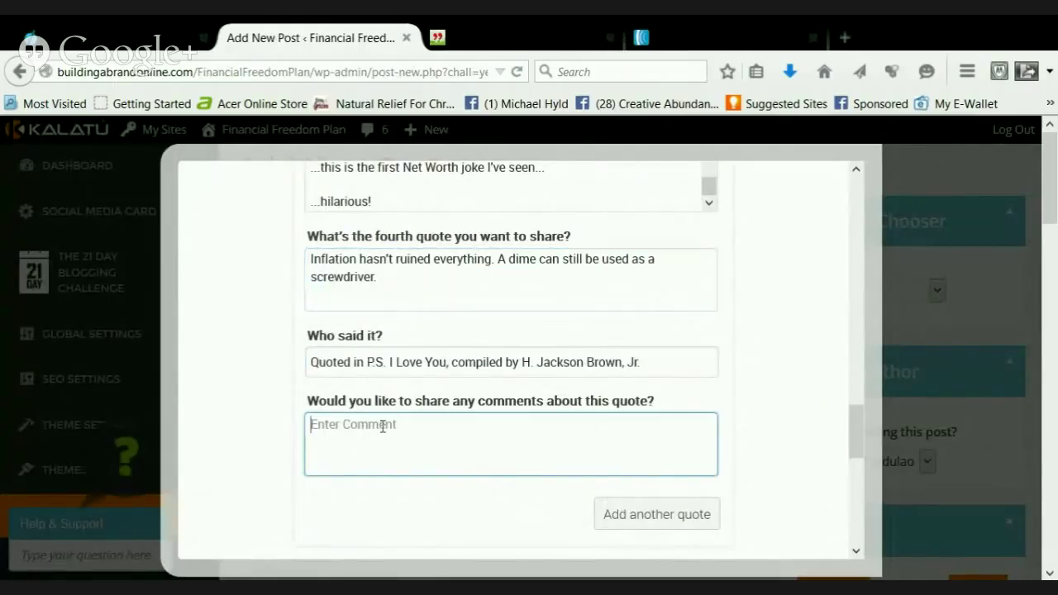
pyautogui.write('...')
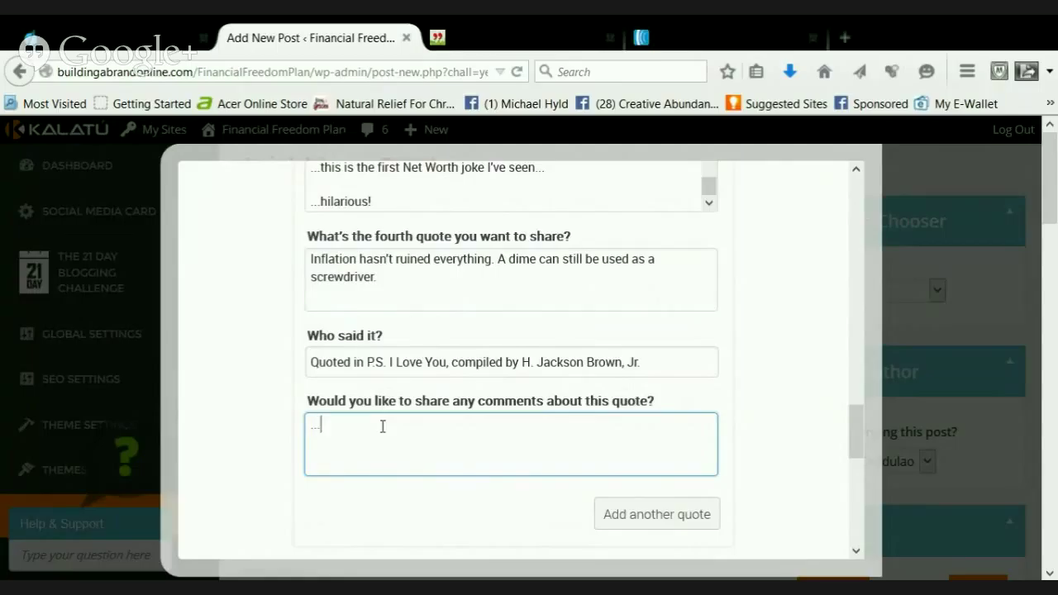
pyautogui.press('BackSpace')
pyautogui.write('LOL')
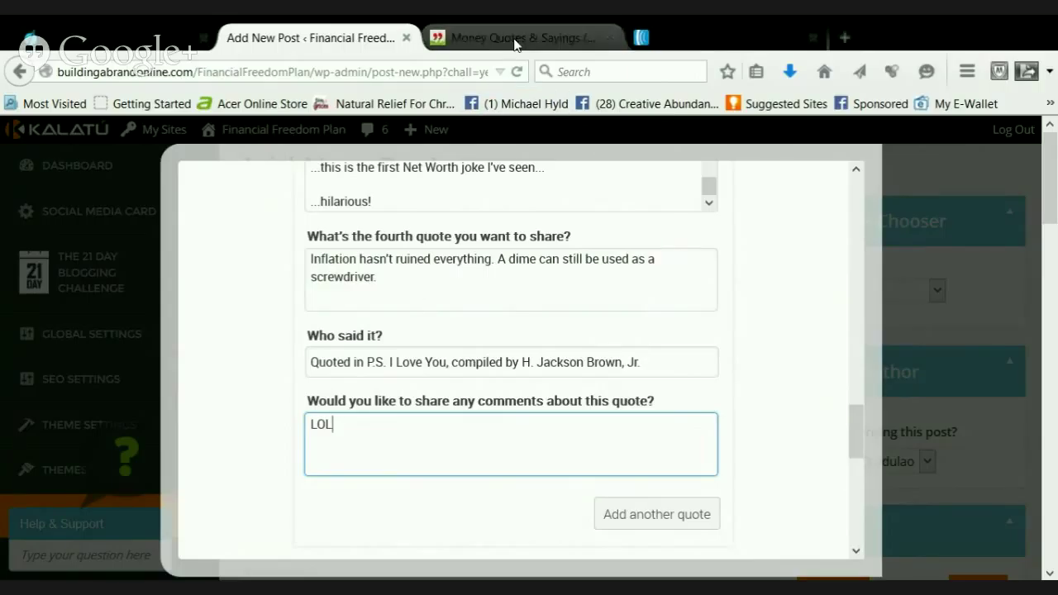
# Find and select the Mad Magazine elephant quote further down the Money Quotes page
pyautogui.click(514, 39)
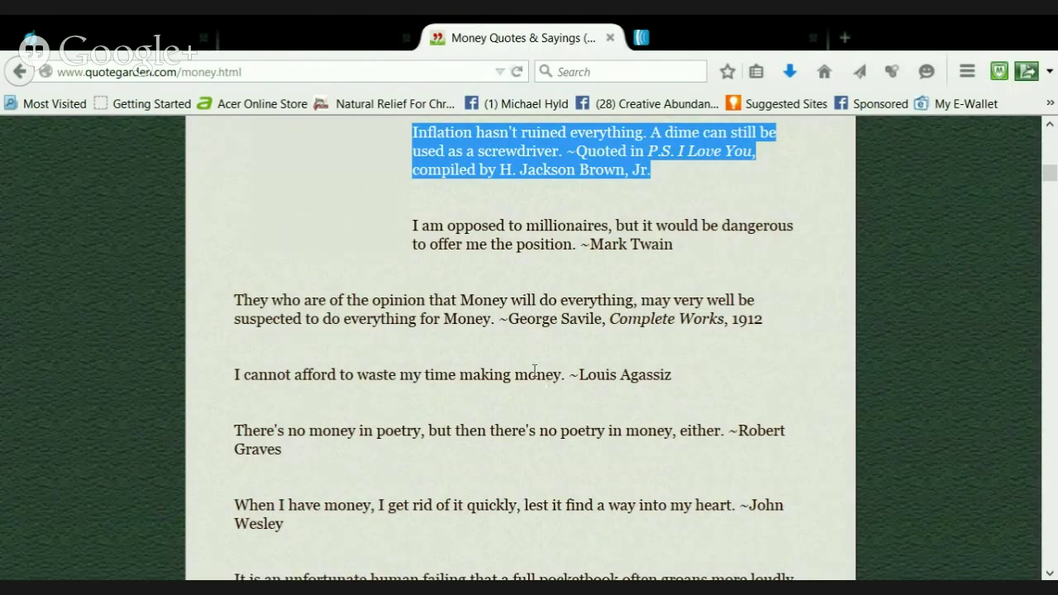
pyautogui.scroll(-3, 534, 370)
pyautogui.scroll(3, 534, 372)
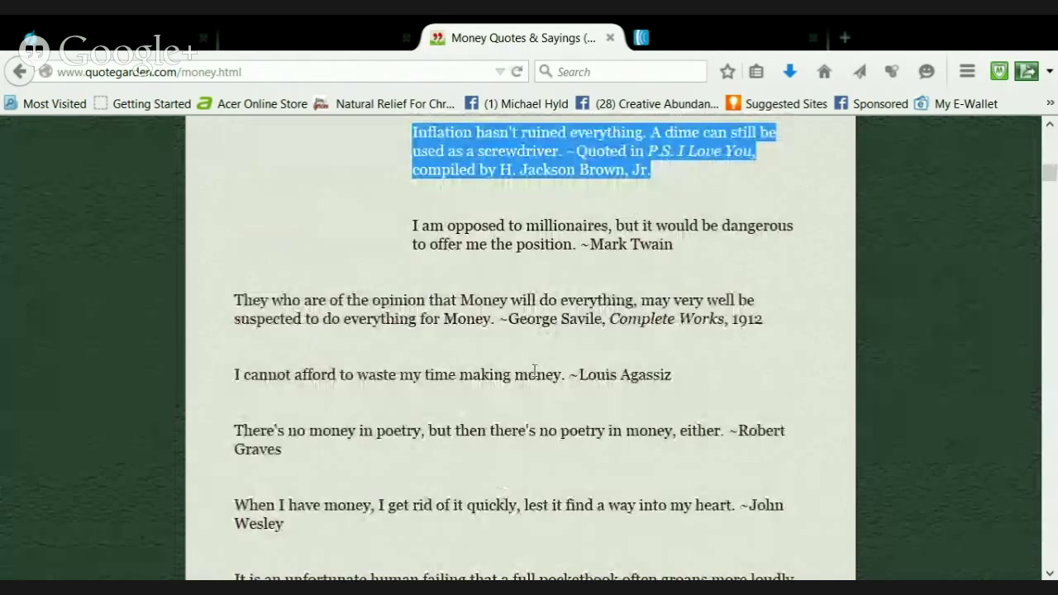
pyautogui.scroll(-3, 534, 372)
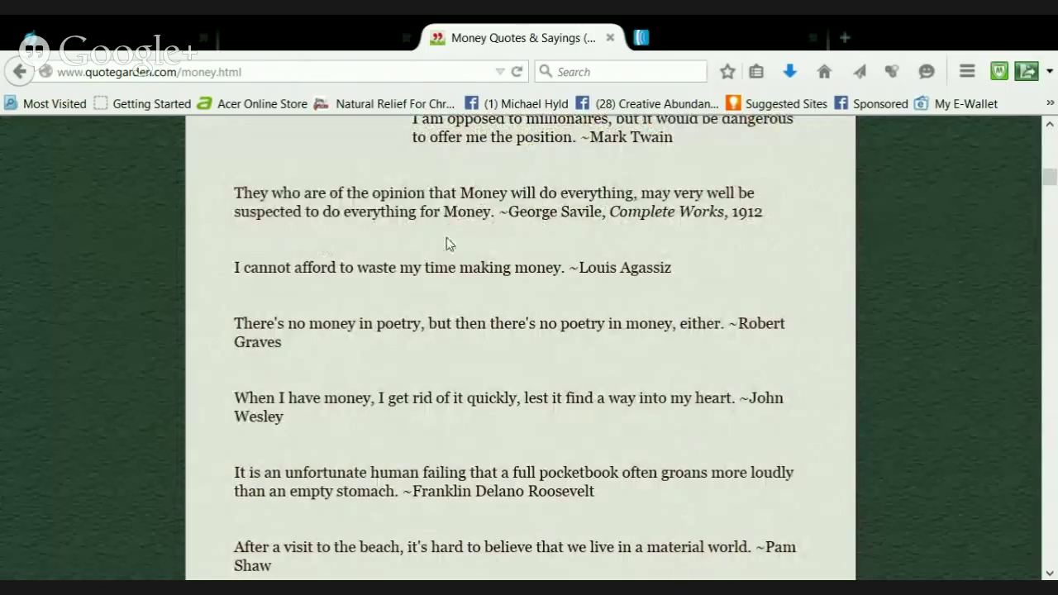
pyautogui.scroll(-2, 447, 240)
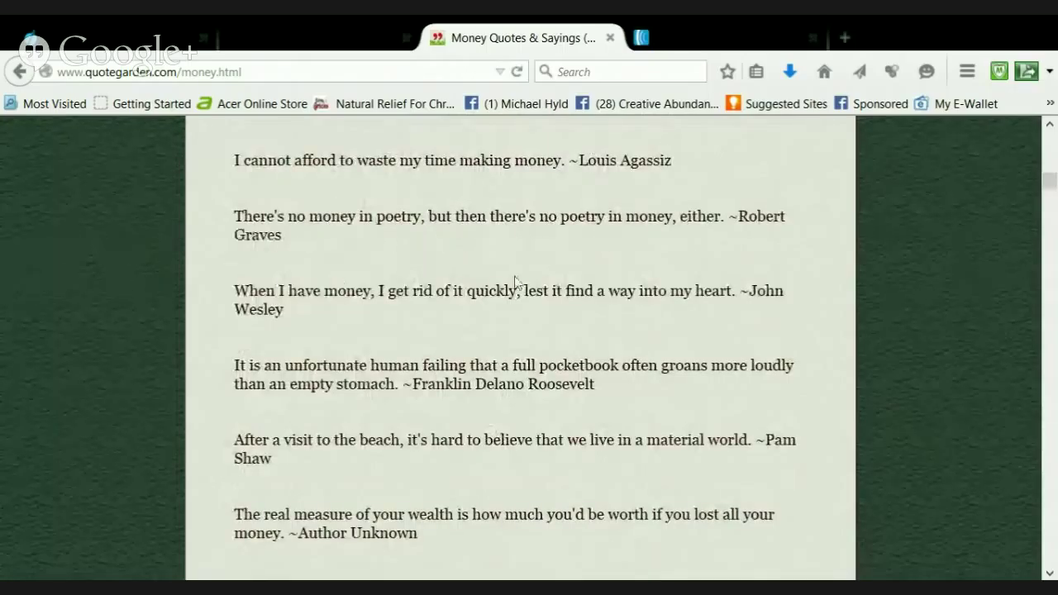
pyautogui.scroll(-2, 514, 282)
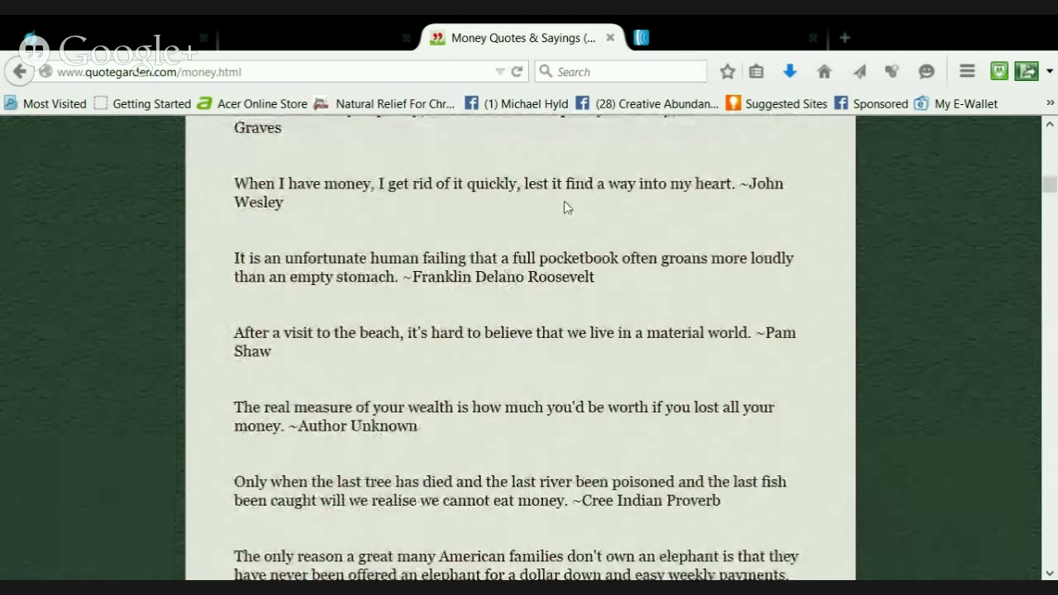
pyautogui.scroll(-2, 563, 245)
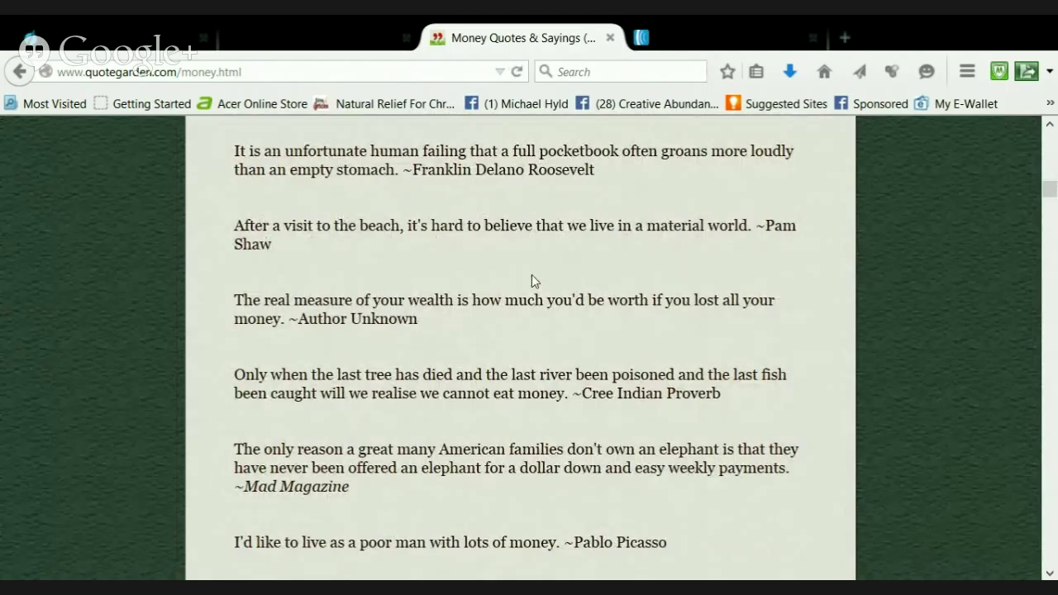
pyautogui.scroll(-3, 534, 279)
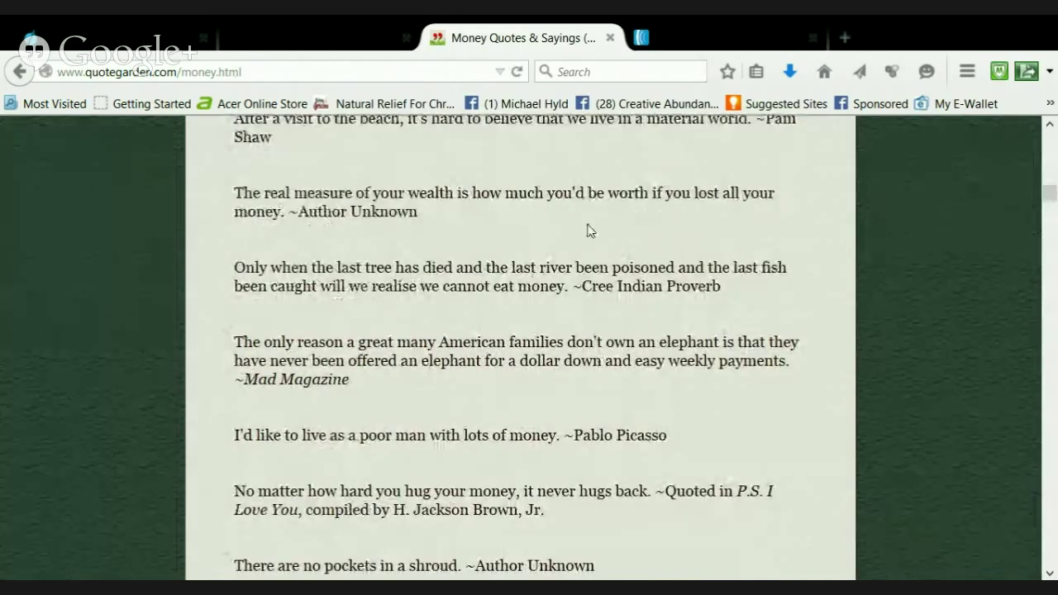
pyautogui.scroll(-3, 422, 257)
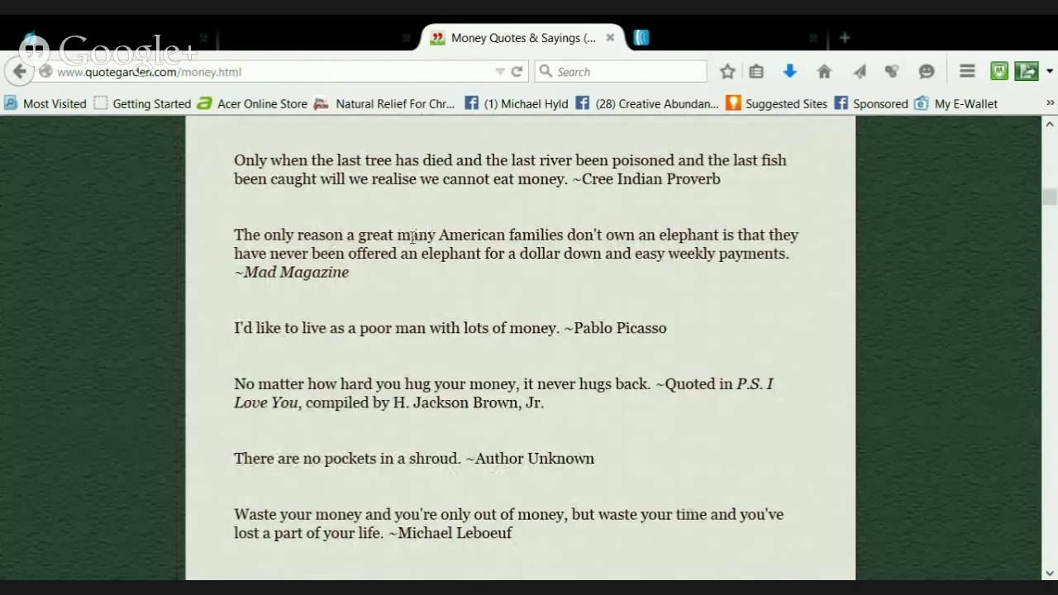
pyautogui.scroll(-3, 410, 237)
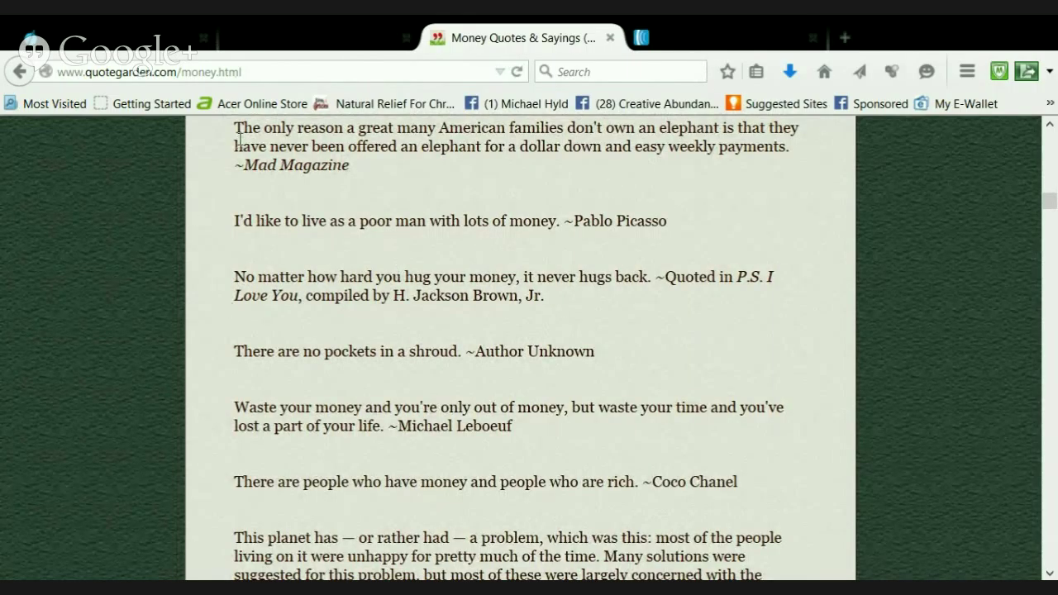
pyautogui.moveTo(235, 125); pyautogui.dragTo(351, 166)
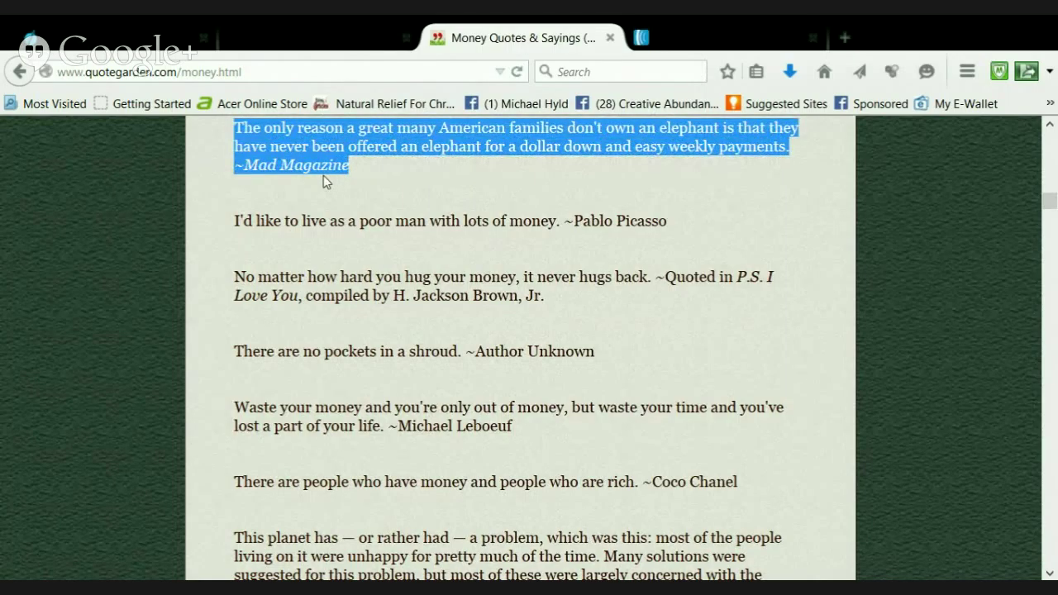
pyautogui.click(324, 33)
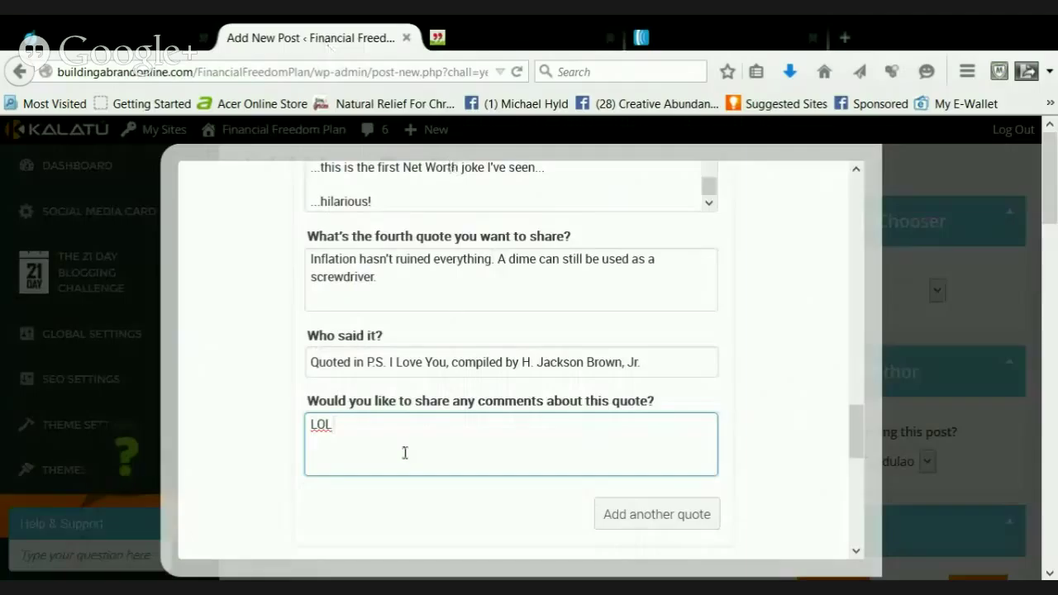
# Add a fifth quote slot and paste the copied elephant quote into it
pyautogui.scroll(-1, 664, 466)
pyautogui.click(664, 465)
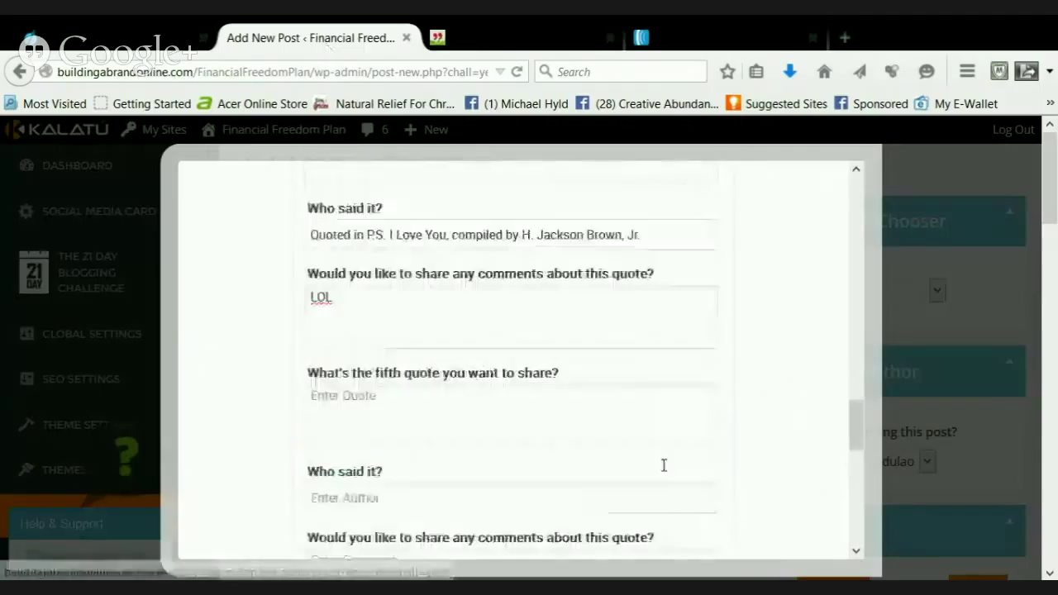
pyautogui.scroll(-10, 475, 419)
pyautogui.scroll(6, 452, 409)
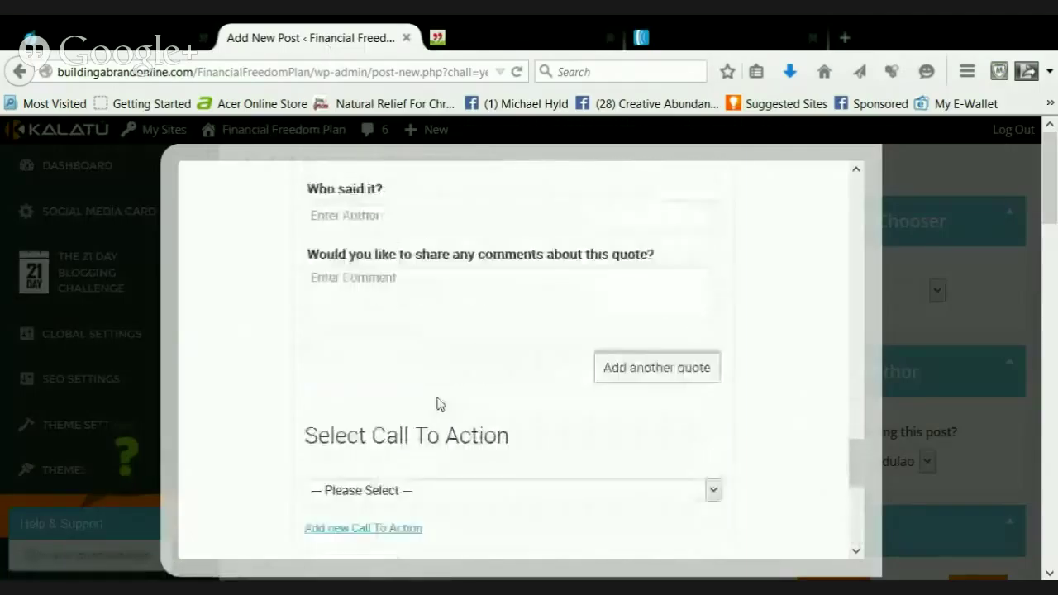
pyautogui.scroll(4, 430, 395)
pyautogui.click(414, 350)
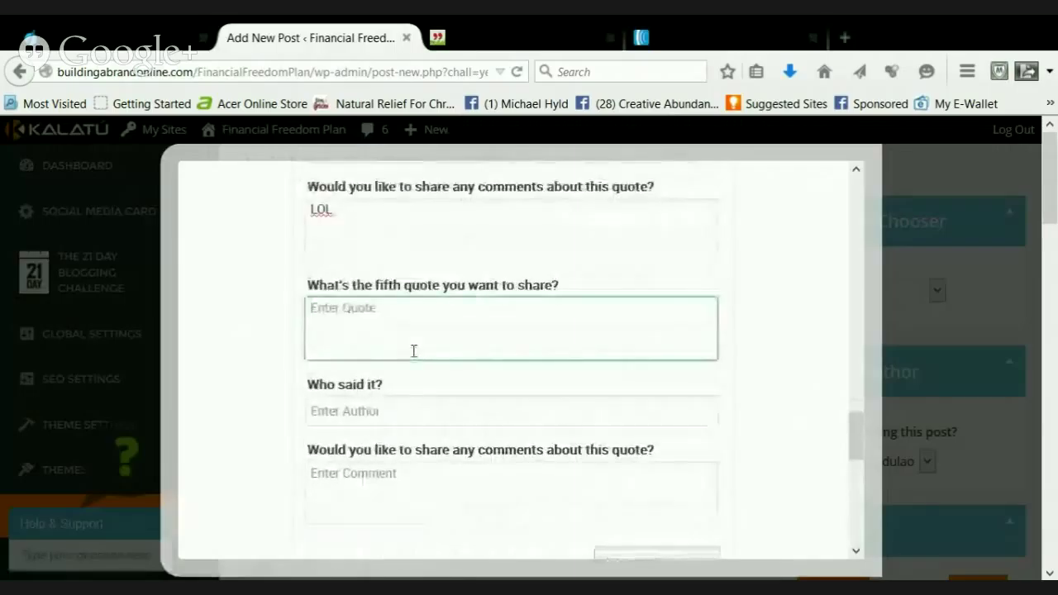
pyautogui.hotkey('ctrl', 'v')
# Move 'Mad Magazine' out of the quote text, dropping the tilde, into the fifth author field
pyautogui.moveTo(449, 343); pyautogui.dragTo(534, 343)
pyautogui.hotkey('ctrl', 'x')
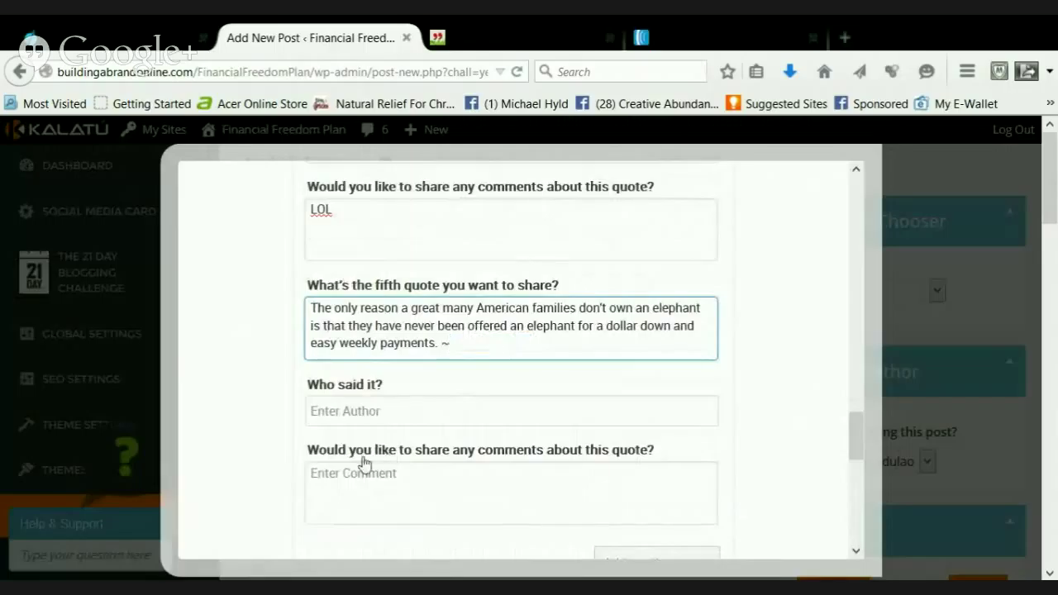
pyautogui.press('BackSpace')
pyautogui.press('BackSpace')
pyautogui.press('Tab')
pyautogui.hotkey('ctrl', 'v')
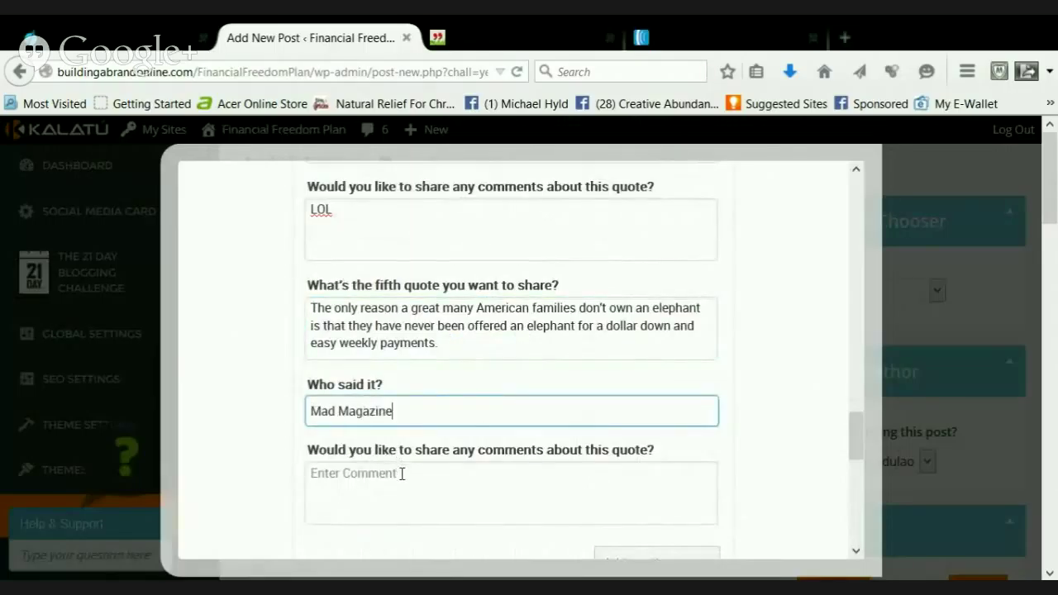
pyautogui.click(402, 474)
# Write the fifth quote's comment: '...so funny...we do buy everything!', the seminar cow-manure story, '...you wouldn't believe it until you see it...'
pyautogui.write('I..')
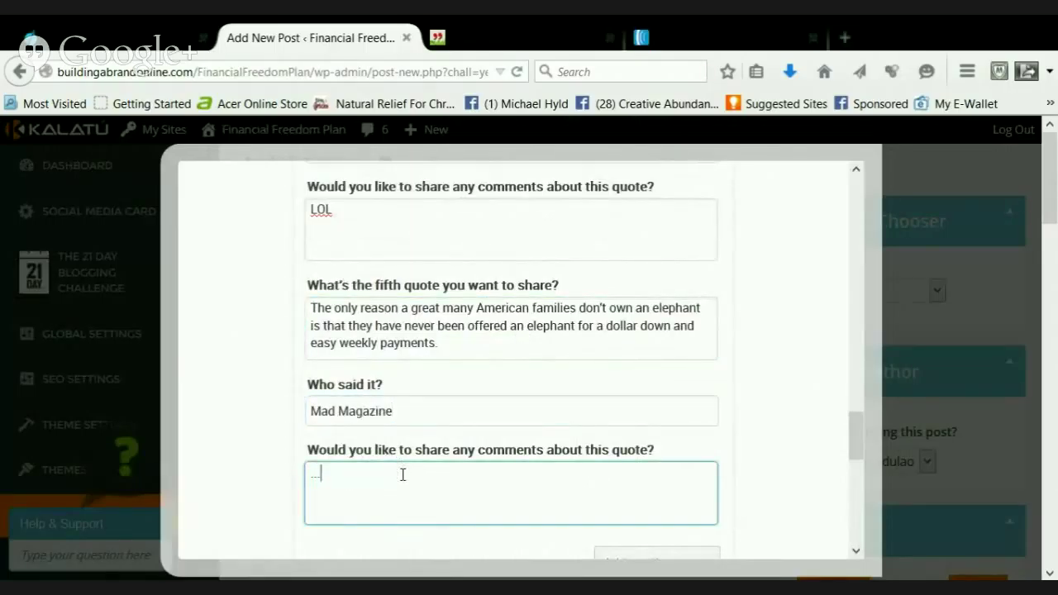
pyautogui.write('so funny!')
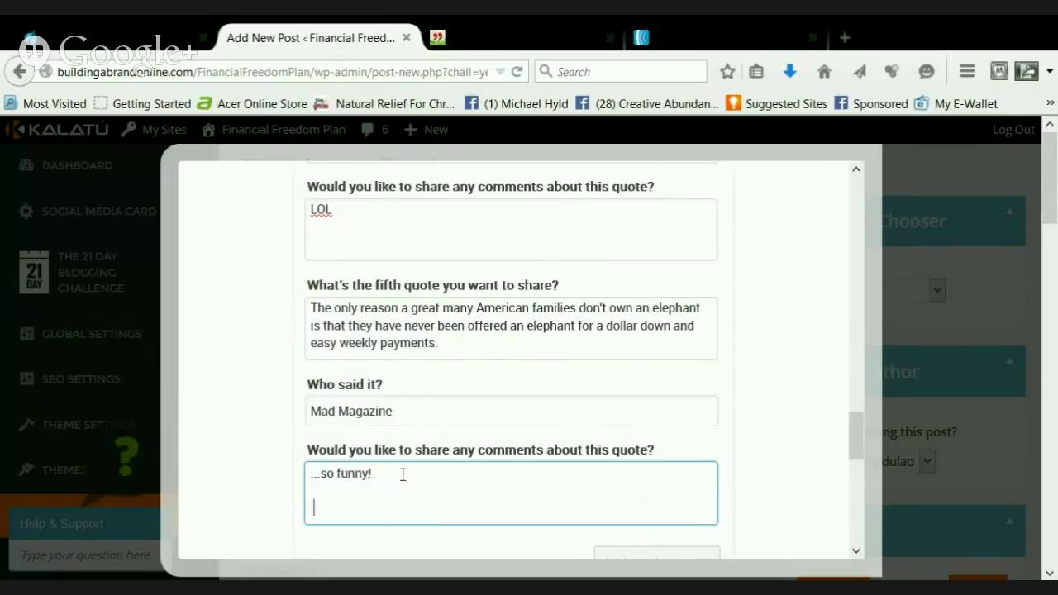
pyautogui.write('...we do buy everything!')
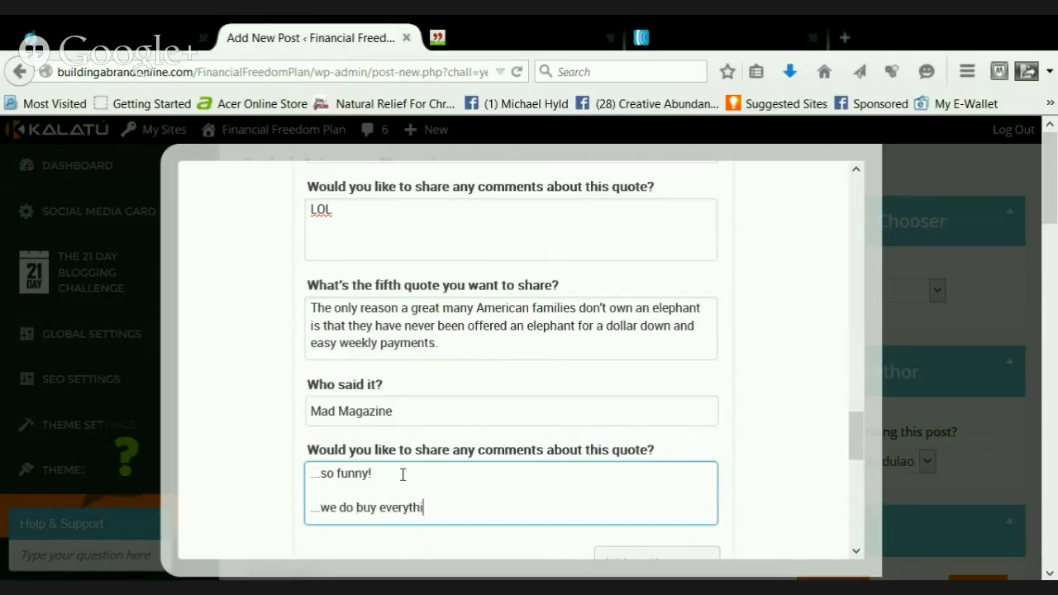
pyautogui.press('Return')
pyautogui.press('Return')
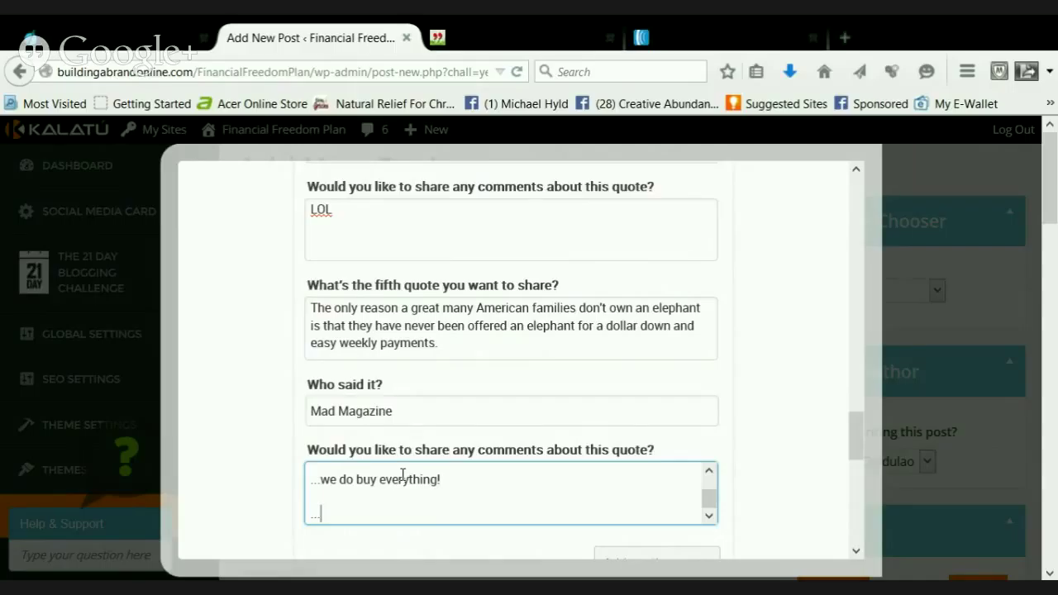
pyautogui.write('...I was at a semi')
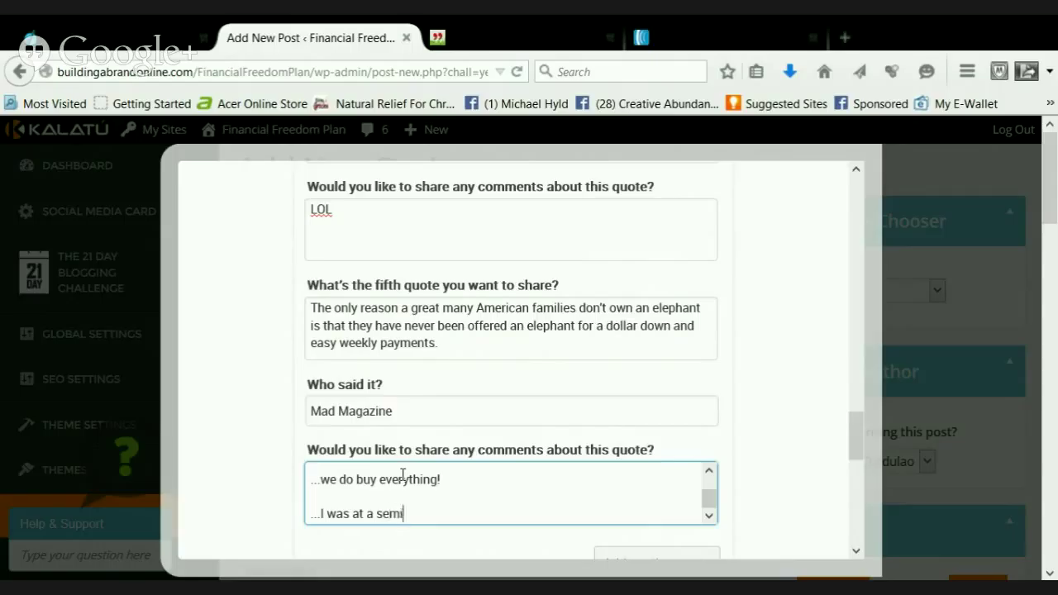
pyautogui.write('nar once where')
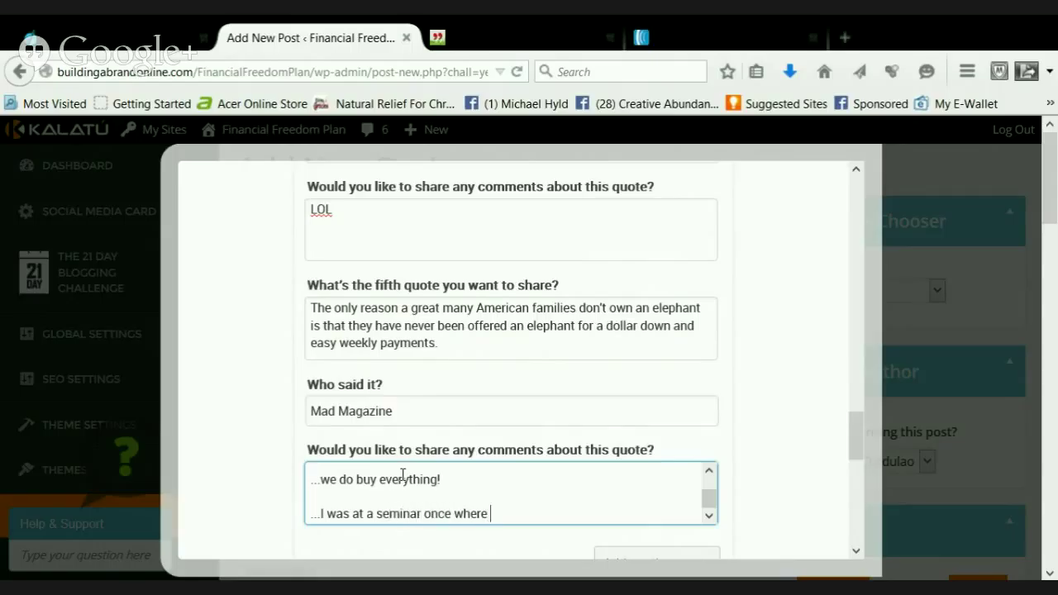
pyautogui.write(' people were raci')
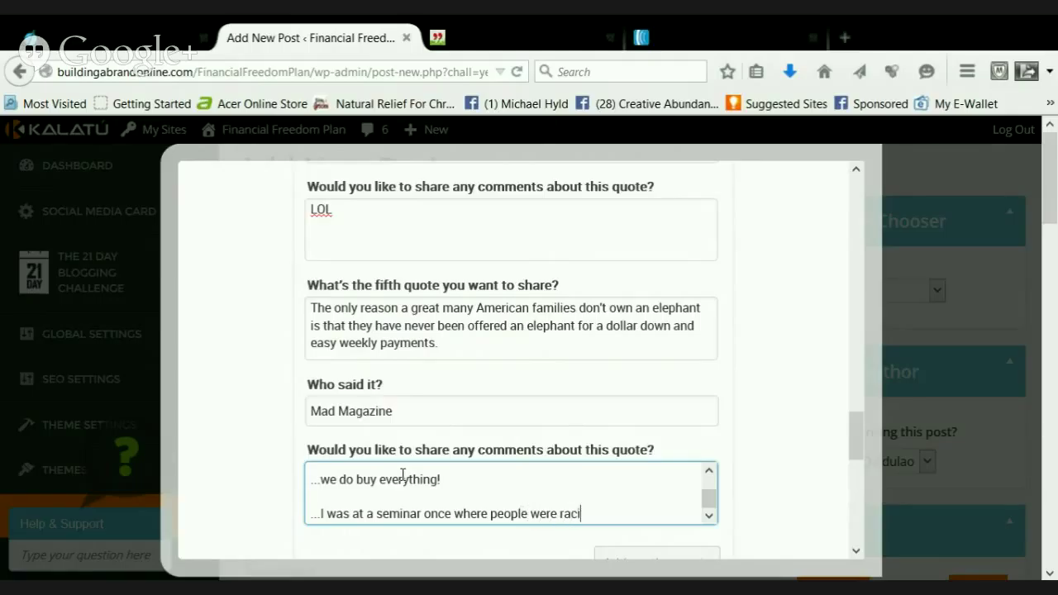
pyautogui.write('ng to the stage')
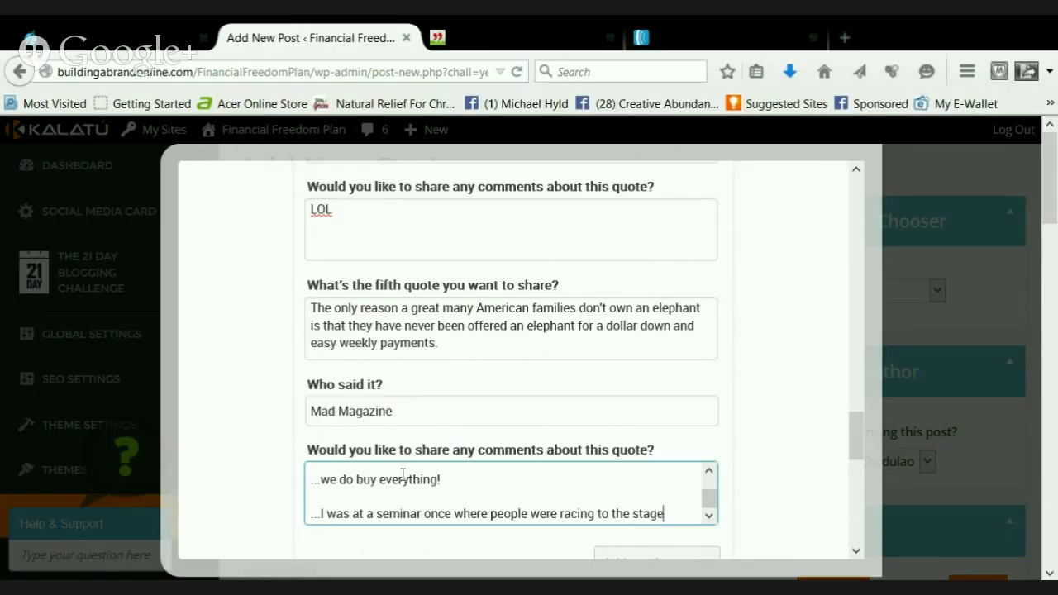
pyautogui.write(' to buy a ')
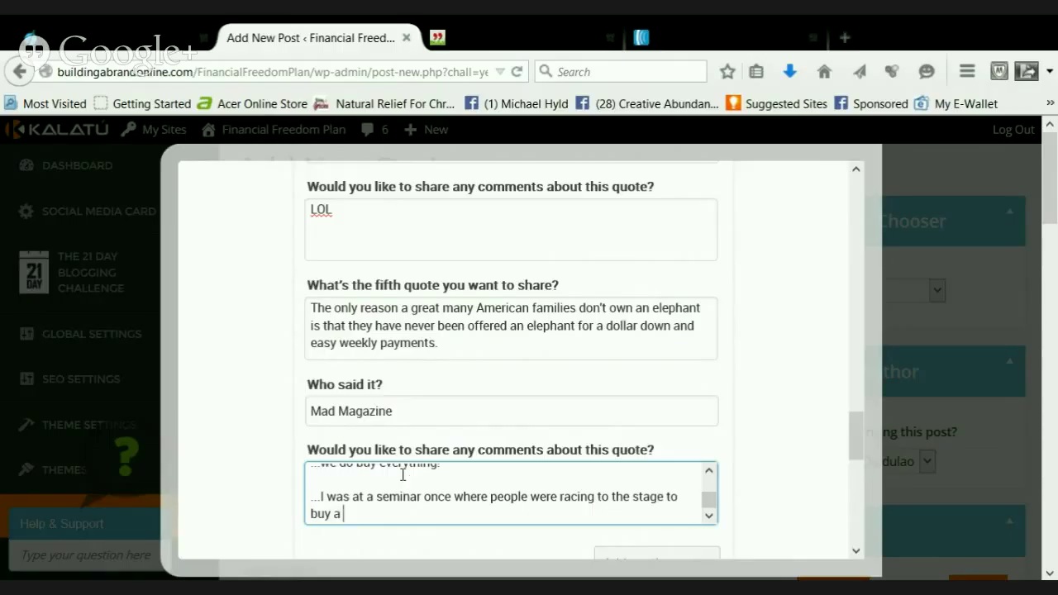
pyautogui.write('plague of cow man')
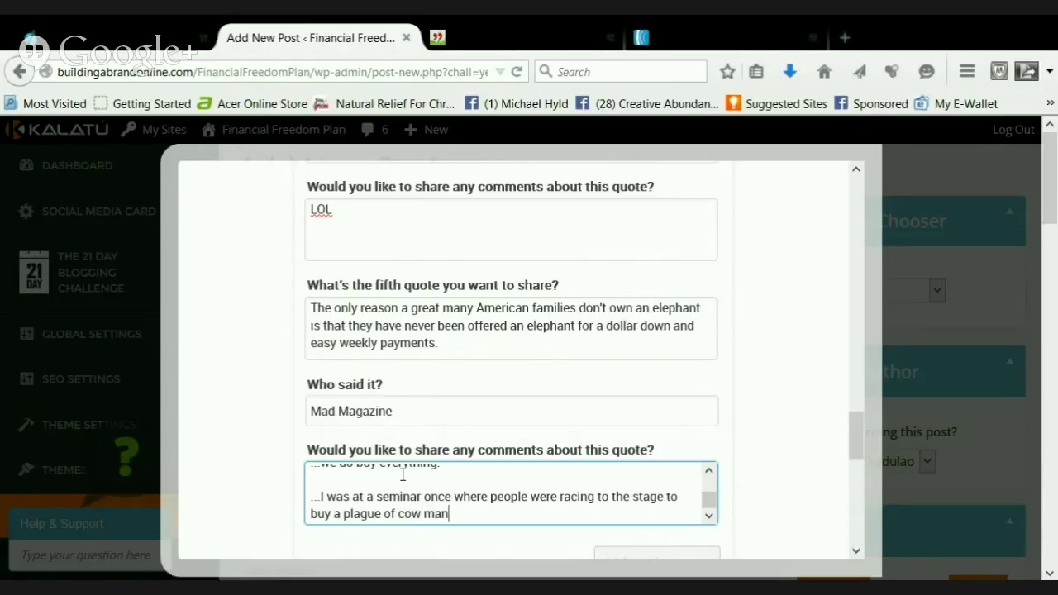
pyautogui.write('ure...')
pyautogui.press('Return')
pyautogui.press('Return')
pyautogui.write('...')
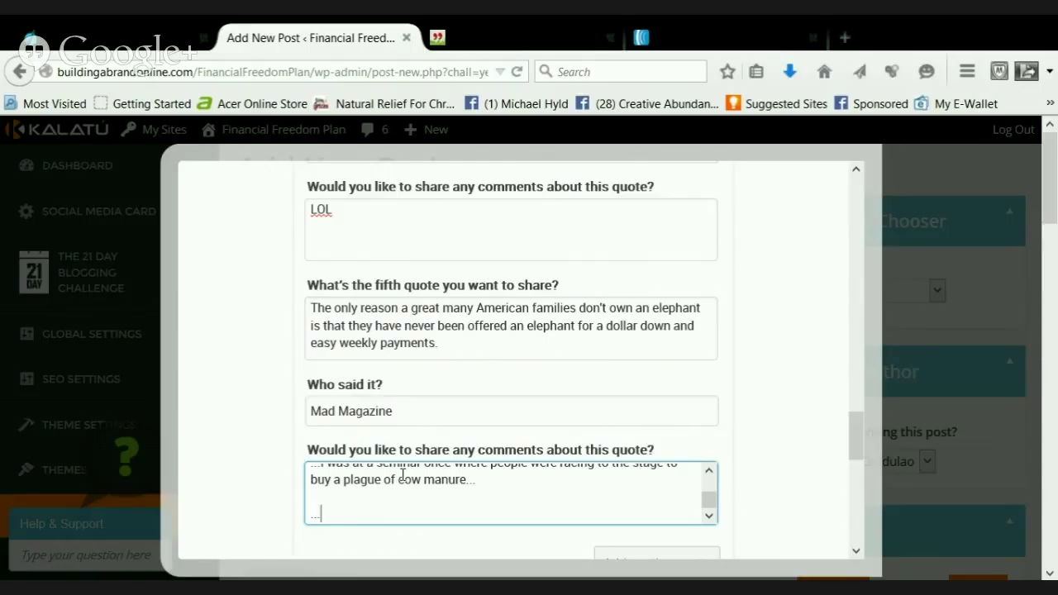
pyautogui.write("you wouldn't bel")
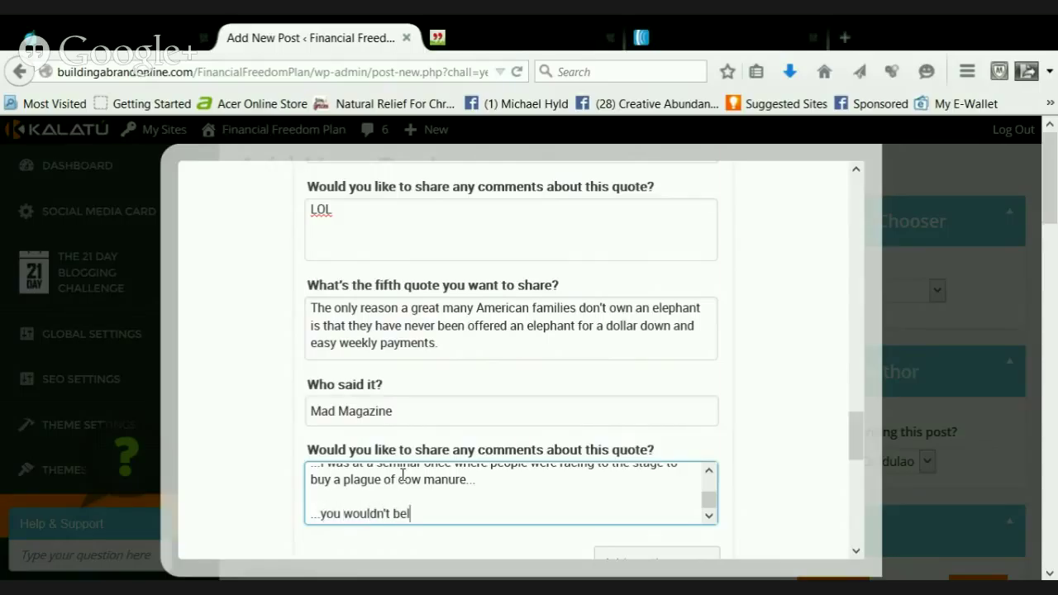
pyautogui.write('ieve it until you see it.')
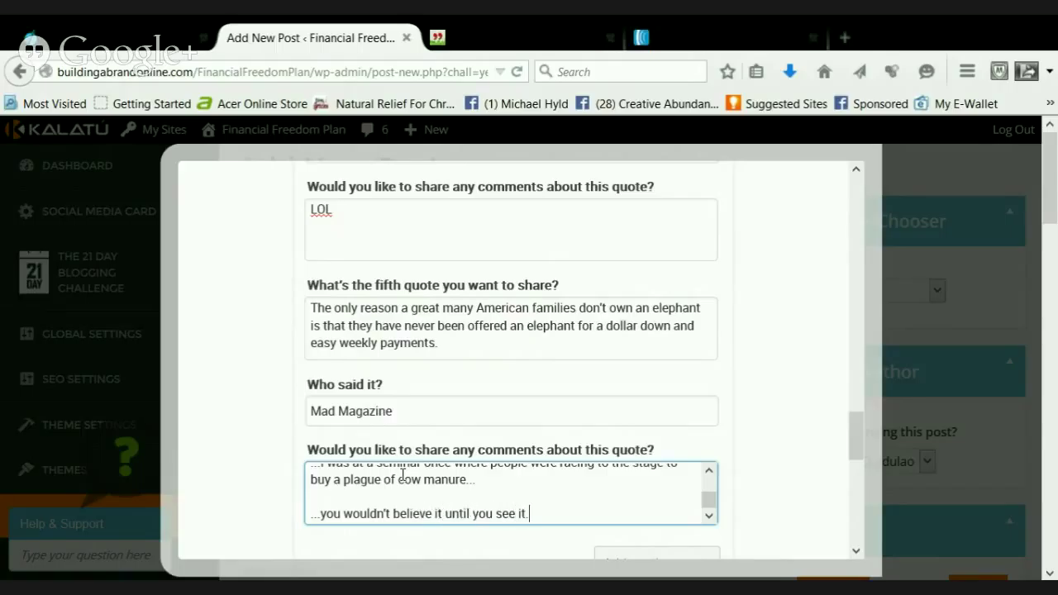
pyautogui.write('..')
# Add the line '...unfortunately, I was one of them' after the cow-manure line
pyautogui.hotkey('ctrl', 'Home')
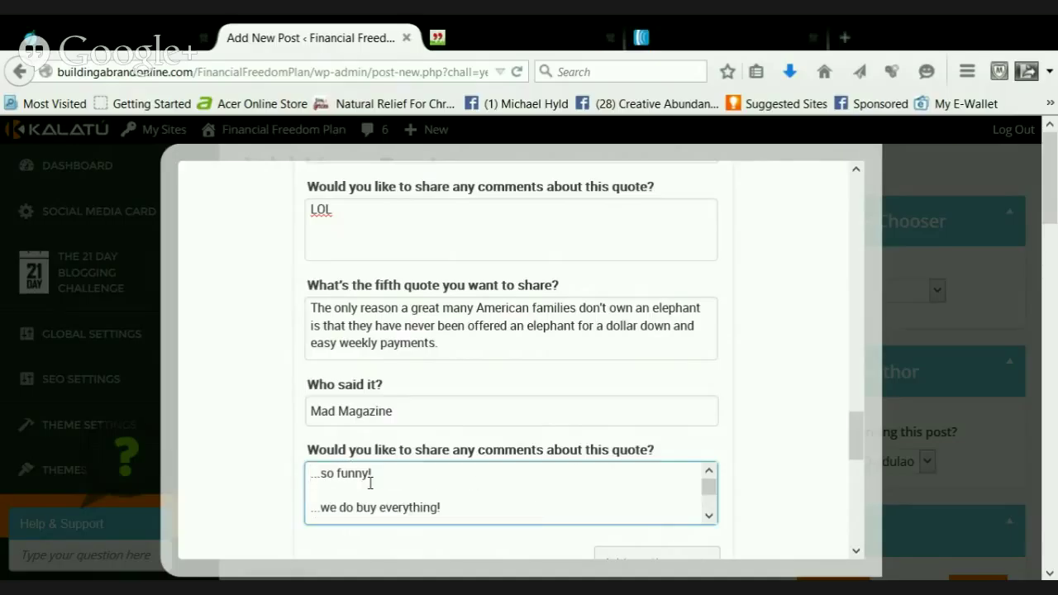
pyautogui.press('Down')
pyautogui.press('Down')
pyautogui.press('Down')
pyautogui.press('Down')
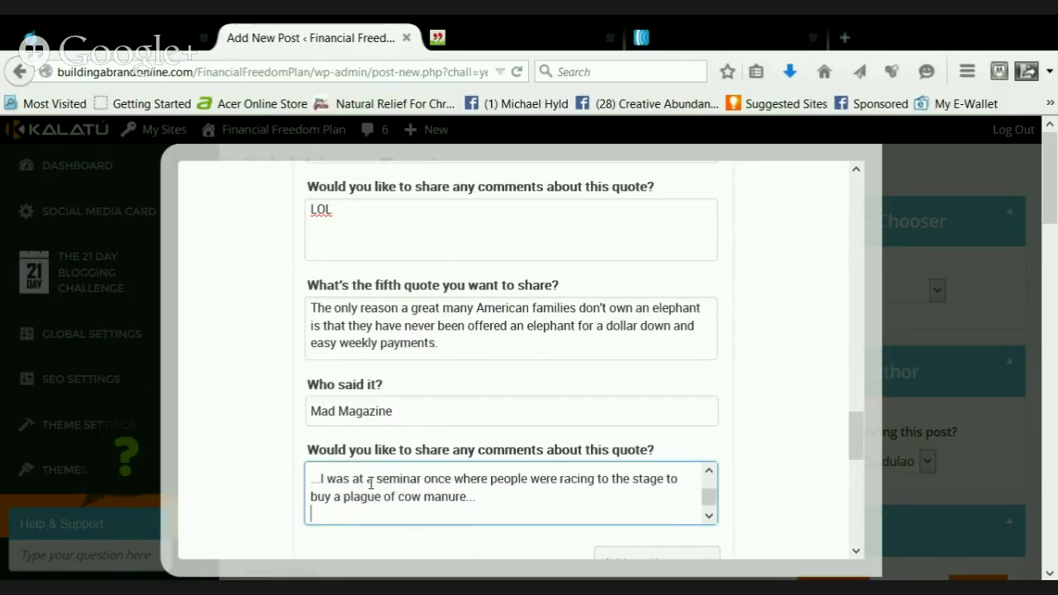
pyautogui.press('Down')
pyautogui.press('End')
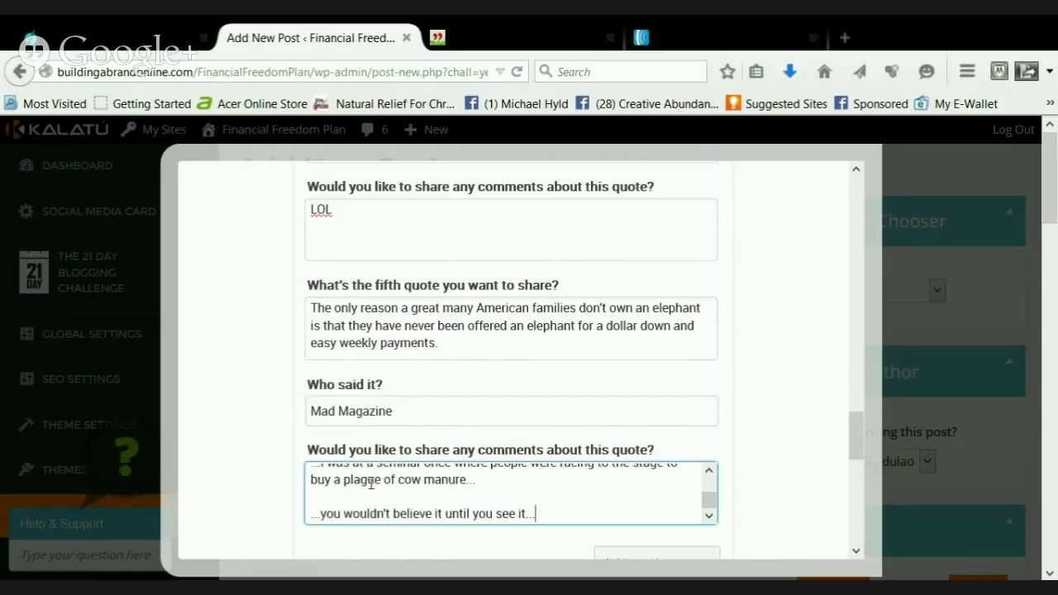
pyautogui.click(478, 481)
pyautogui.press('Return')
pyautogui.write('...un')
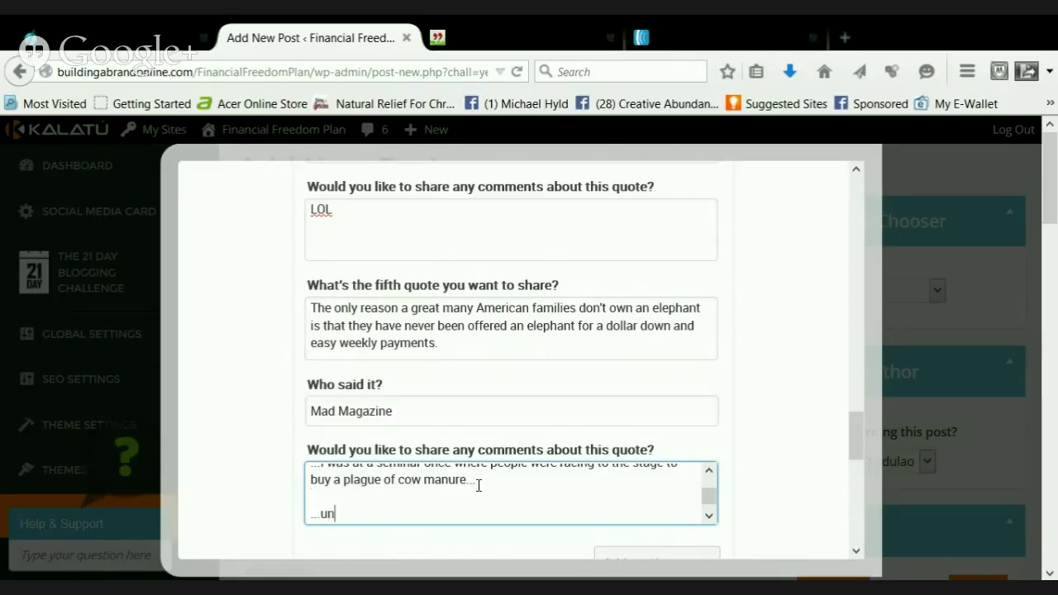
pyautogui.write('fortunately, I w')
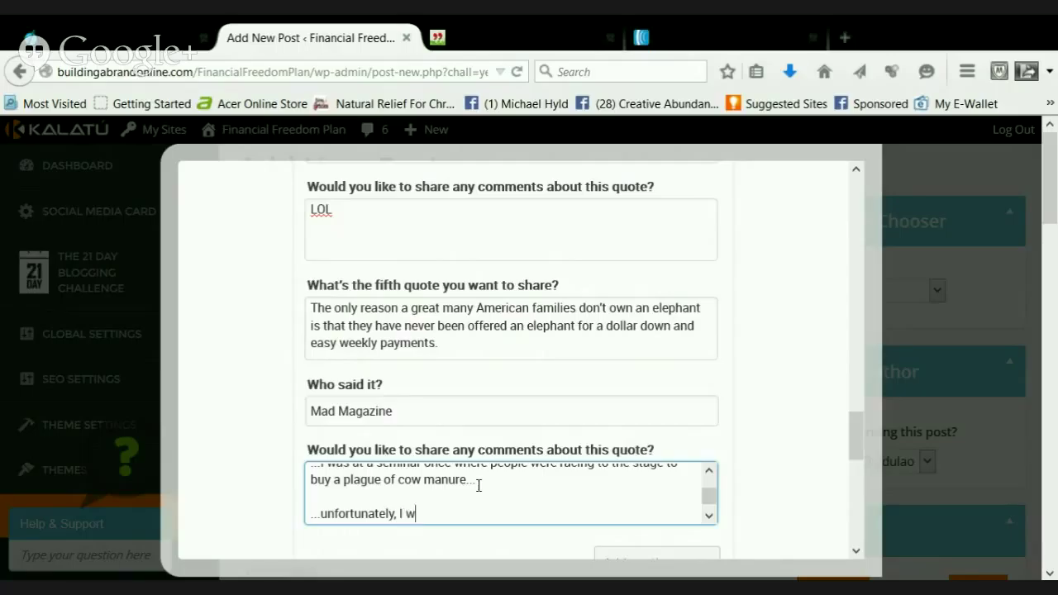
pyautogui.write('as one of them...')
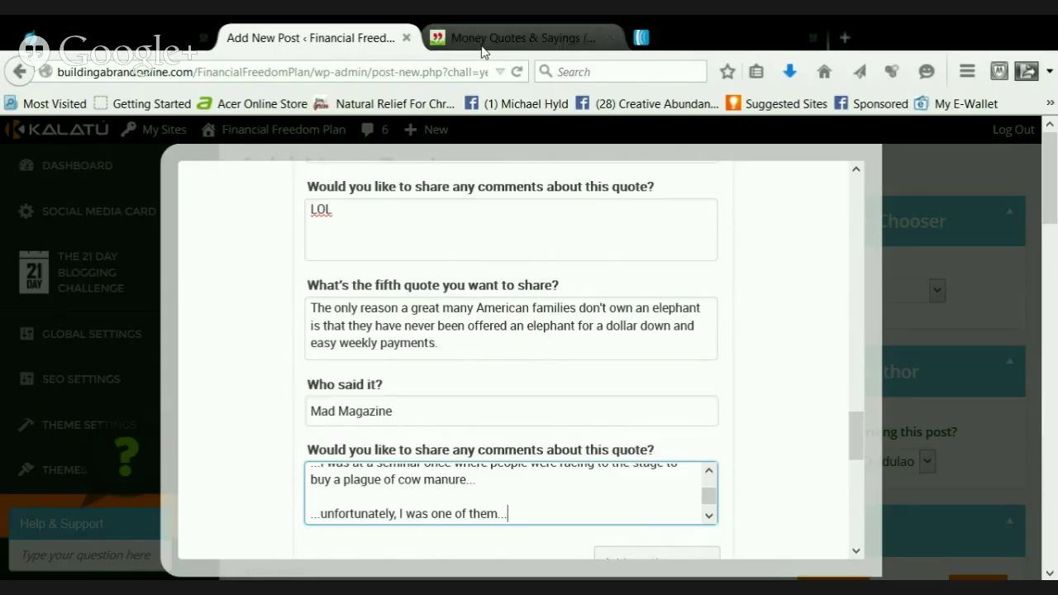
# On the Money Quotes & Sayings page, highlight Sam Ewing's 'Inflation is when...' ten-dollar-haircut quote
pyautogui.click(484, 48)
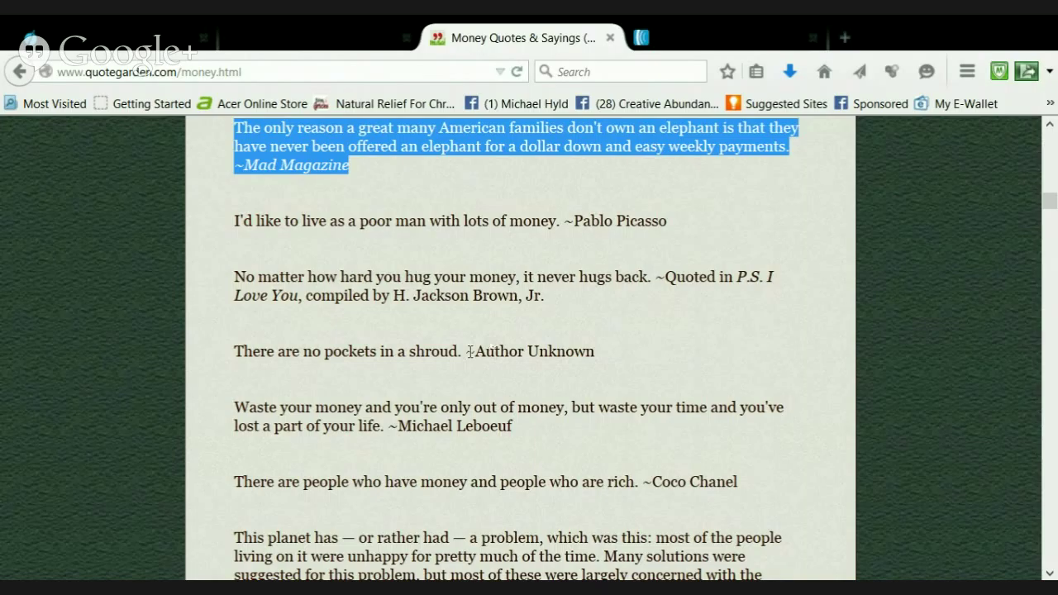
pyautogui.scroll(-2, 469, 351)
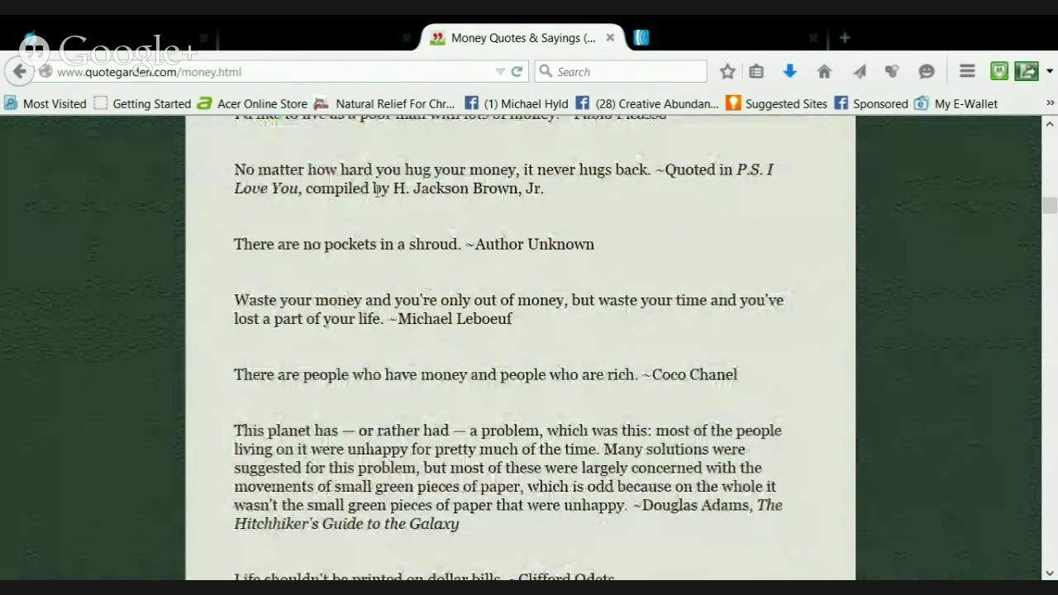
pyautogui.scroll(-2, 487, 265)
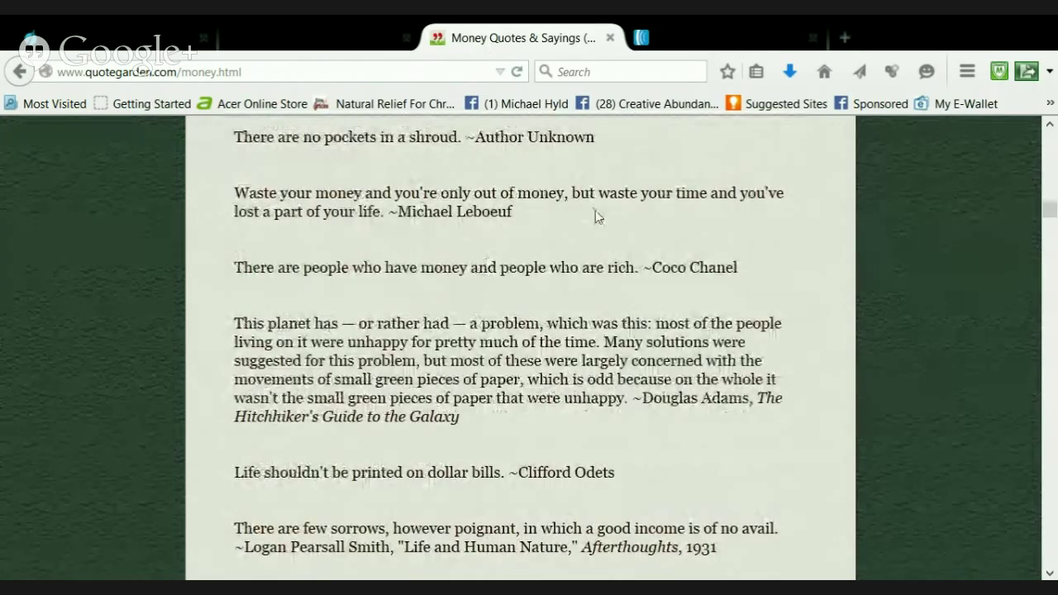
pyautogui.scroll(-1, 559, 263)
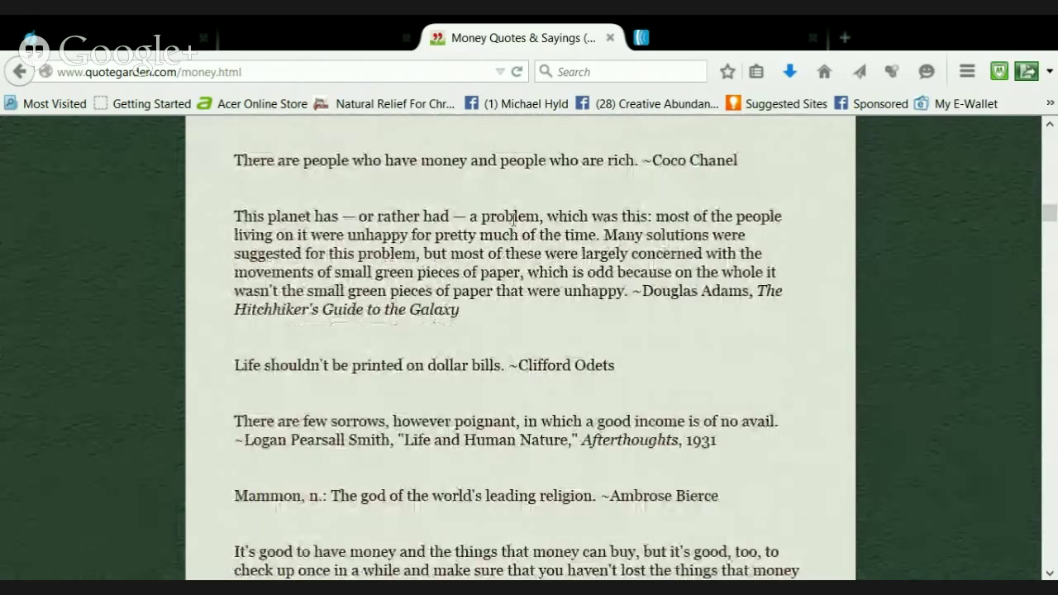
pyautogui.scroll(-2, 339, 264)
pyautogui.scroll(2, 340, 193)
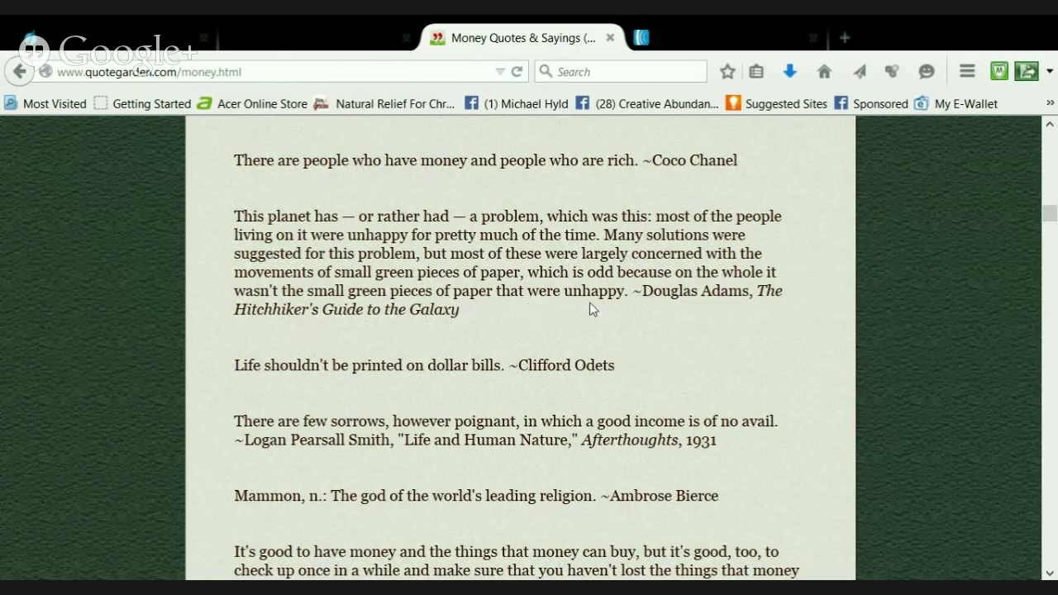
pyautogui.scroll(-2, 644, 331)
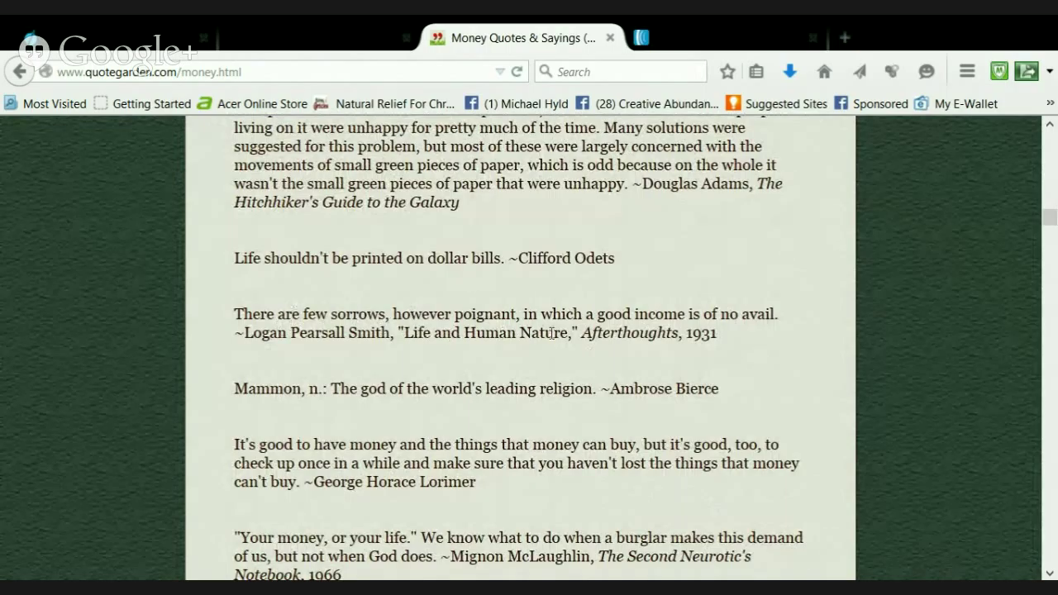
pyautogui.scroll(-3, 573, 332)
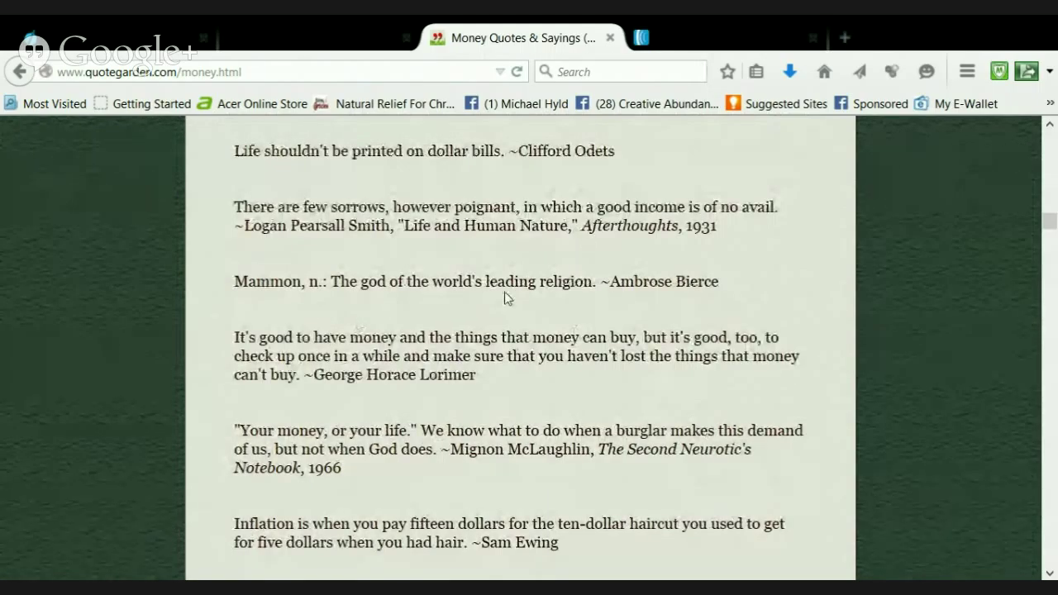
pyautogui.scroll(-3, 541, 298)
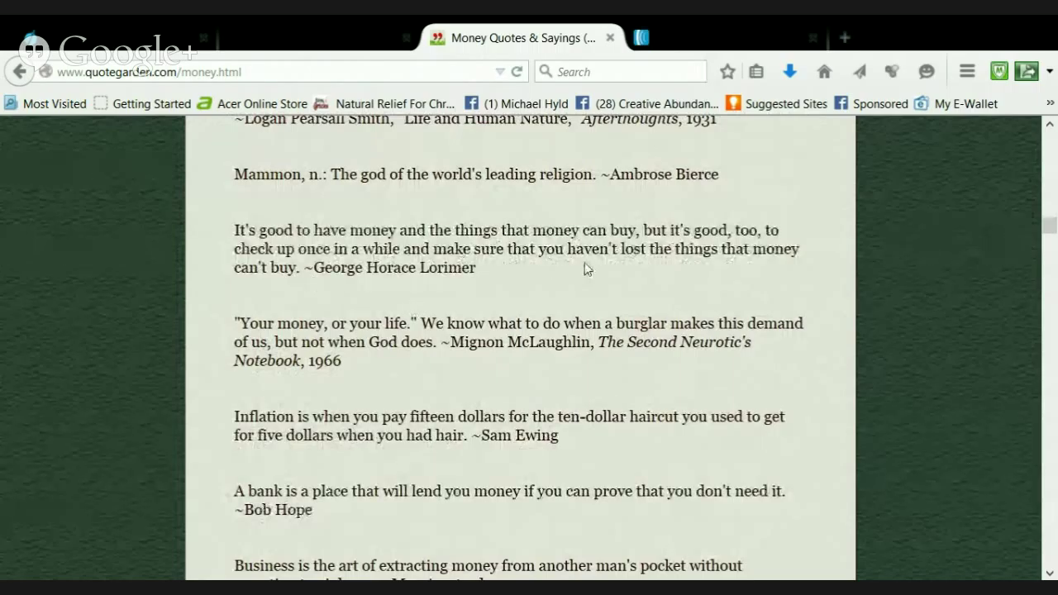
pyautogui.scroll(-3, 677, 277)
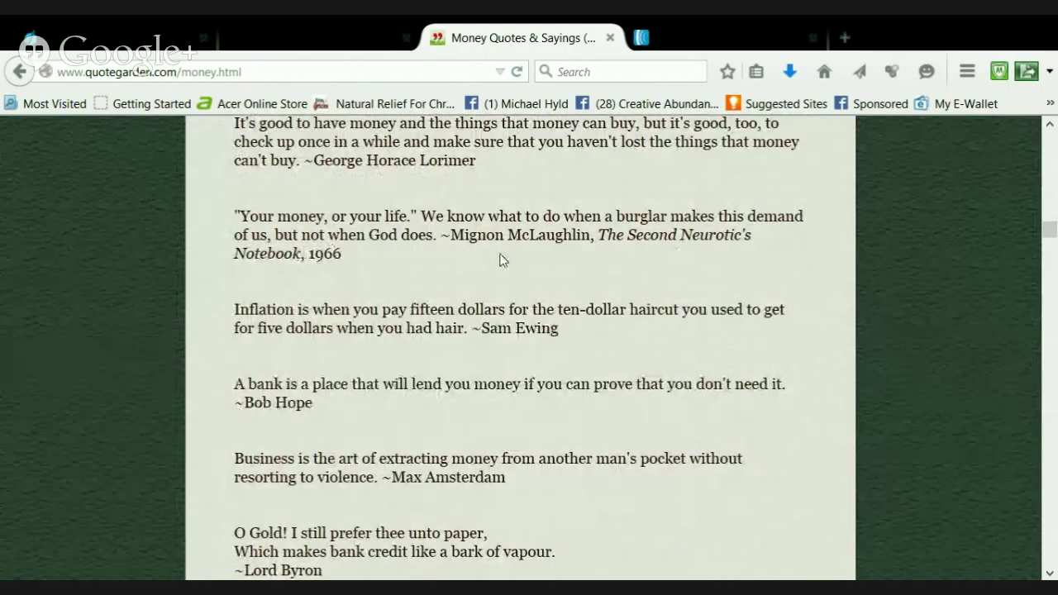
pyautogui.scroll(-3, 335, 256)
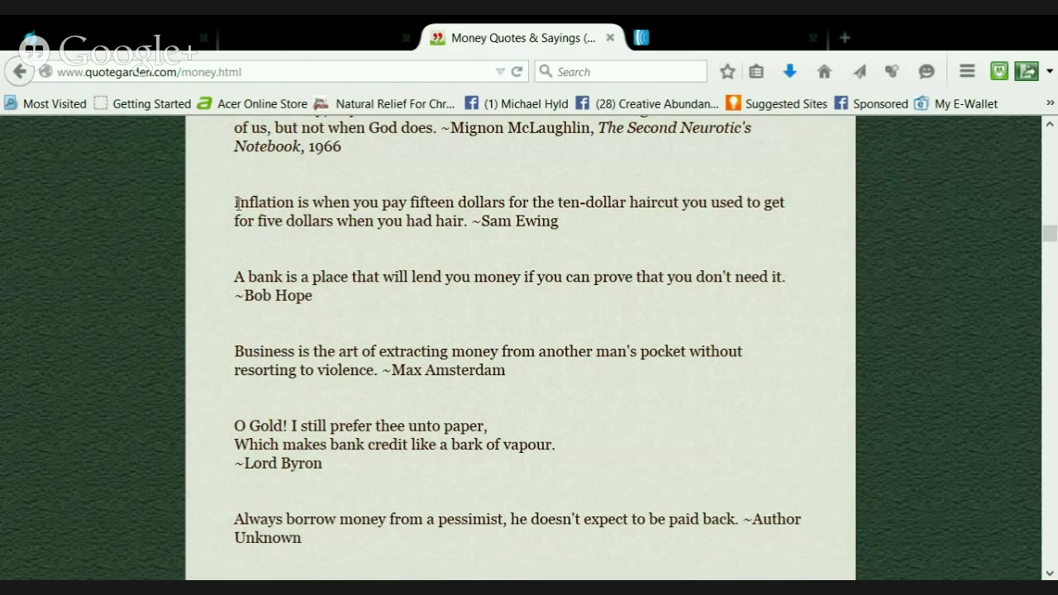
pyautogui.moveTo(238, 202); pyautogui.dragTo(559, 217)
pyautogui.hotkey('ctrl', 'c')
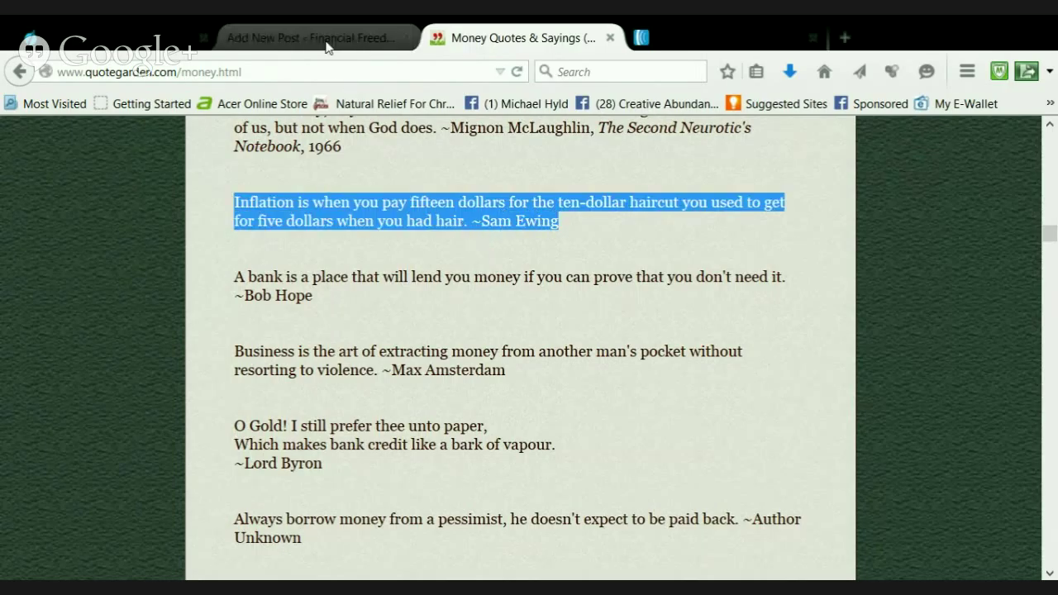
# Back in Kalatu, add a sixth quote slot and paste the Sam Ewing inflation quote
pyautogui.click(322, 31)
pyautogui.scroll(-4, 463, 438)
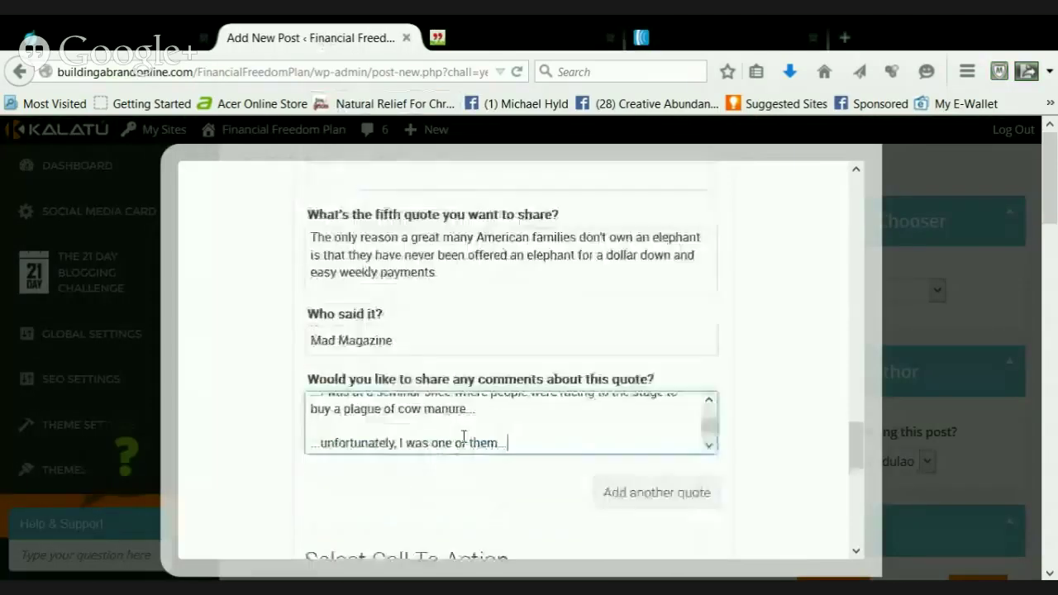
pyautogui.click(604, 374)
pyautogui.scroll(-10, 607, 373)
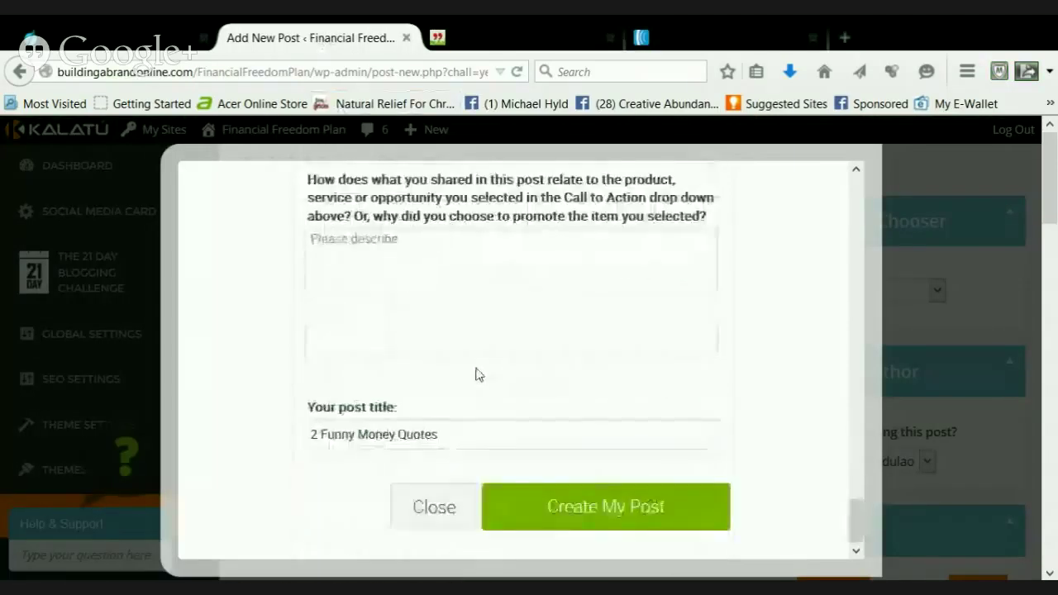
pyautogui.scroll(5, 477, 374)
pyautogui.scroll(5, 476, 374)
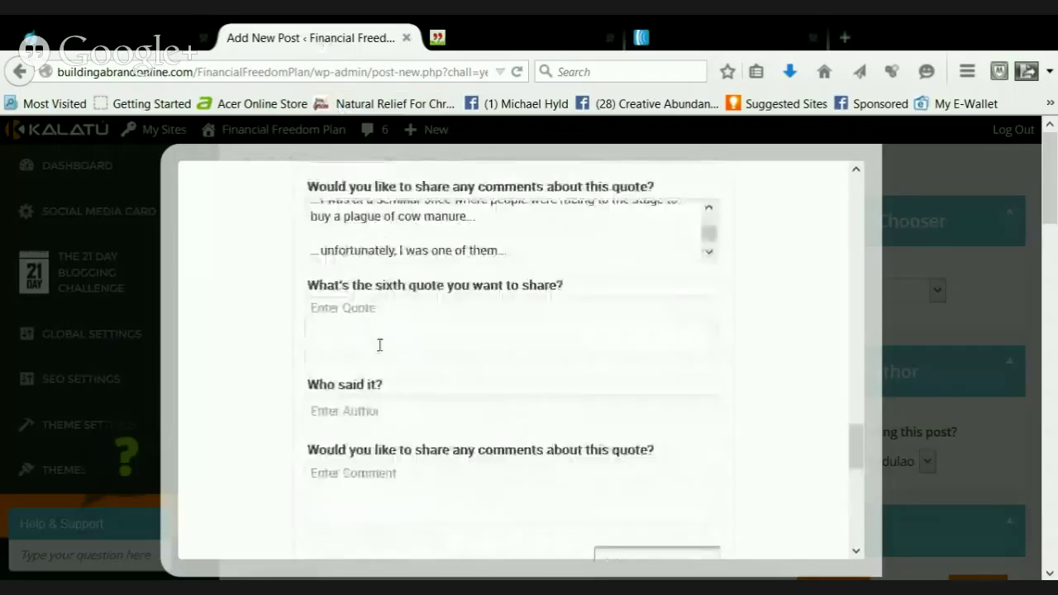
pyautogui.click(390, 341)
pyautogui.hotkey('ctrl', 'v')
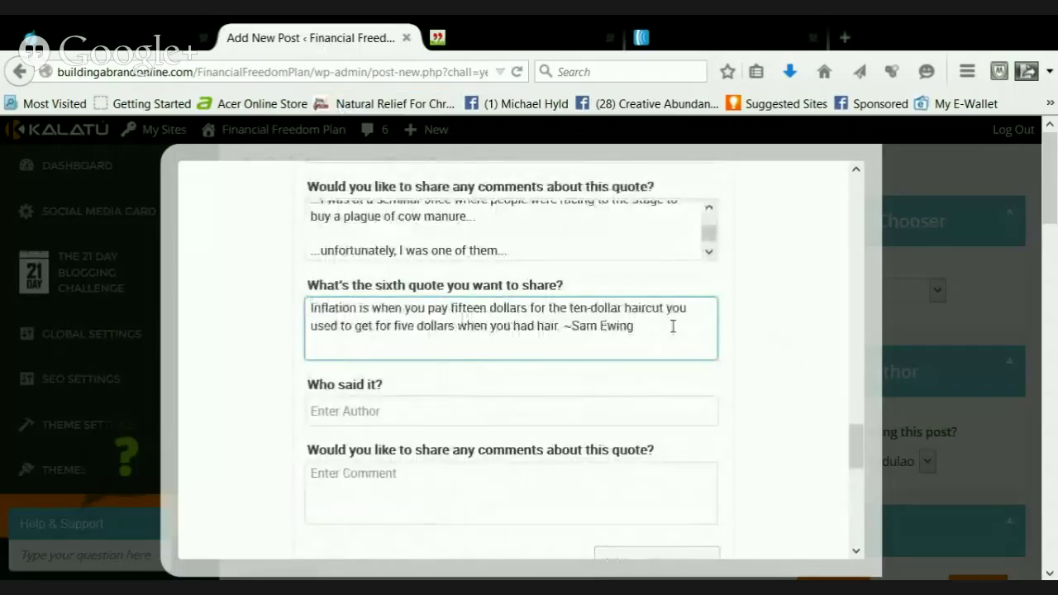
# Remove 'Sam Ewing' from the quote text and enter it in the sixth quote's Who said it field
pyautogui.moveTo(636, 326); pyautogui.dragTo(571, 326)
pyautogui.hotkey('ctrl', 'c')
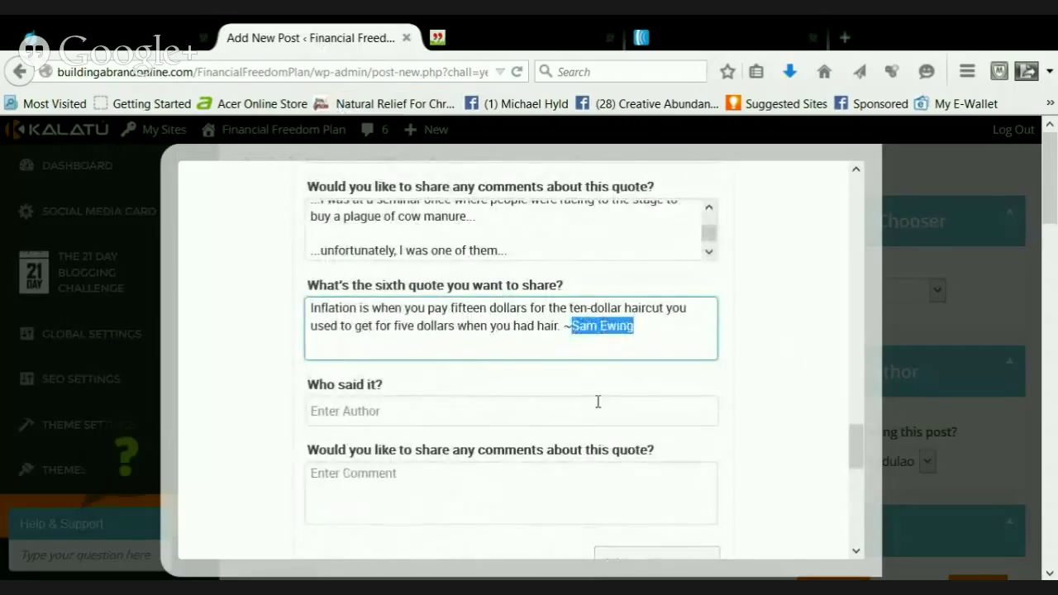
pyautogui.press('BackSpace')
pyautogui.press('BackSpace')
pyautogui.click(309, 416)
pyautogui.hotkey('ctrl', 'v')
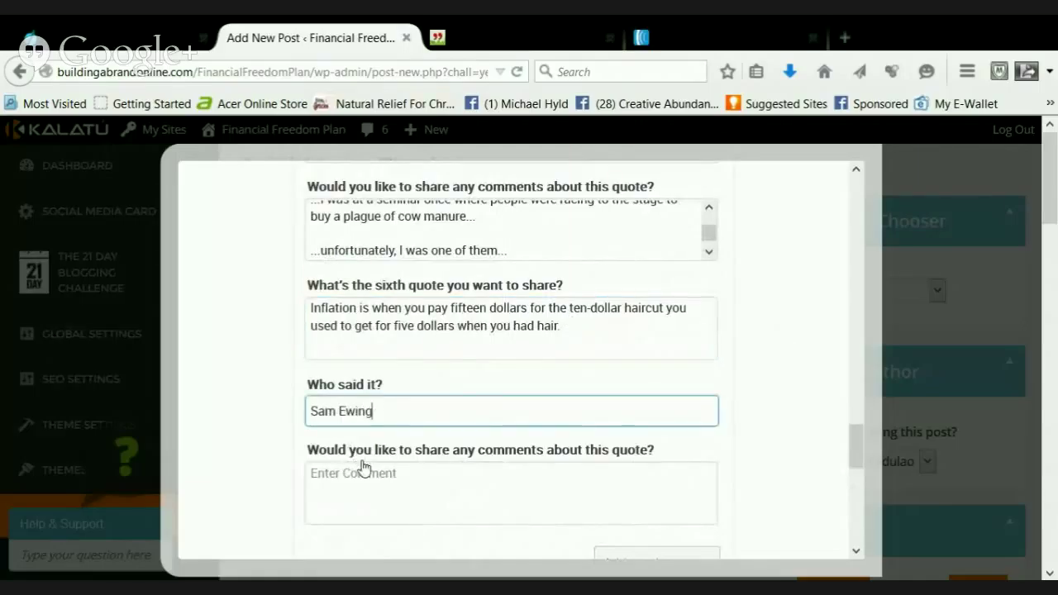
pyautogui.click(369, 473)
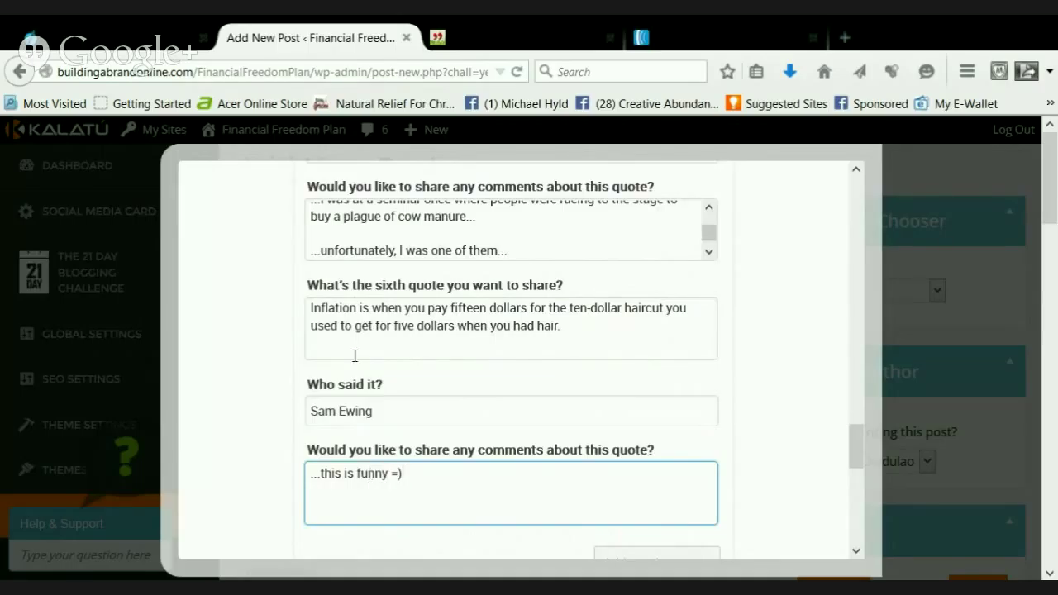
# On the Money Quotes page, highlight the 'Always borrow money from a pessimist' quote with its author
pyautogui.click(469, 26)
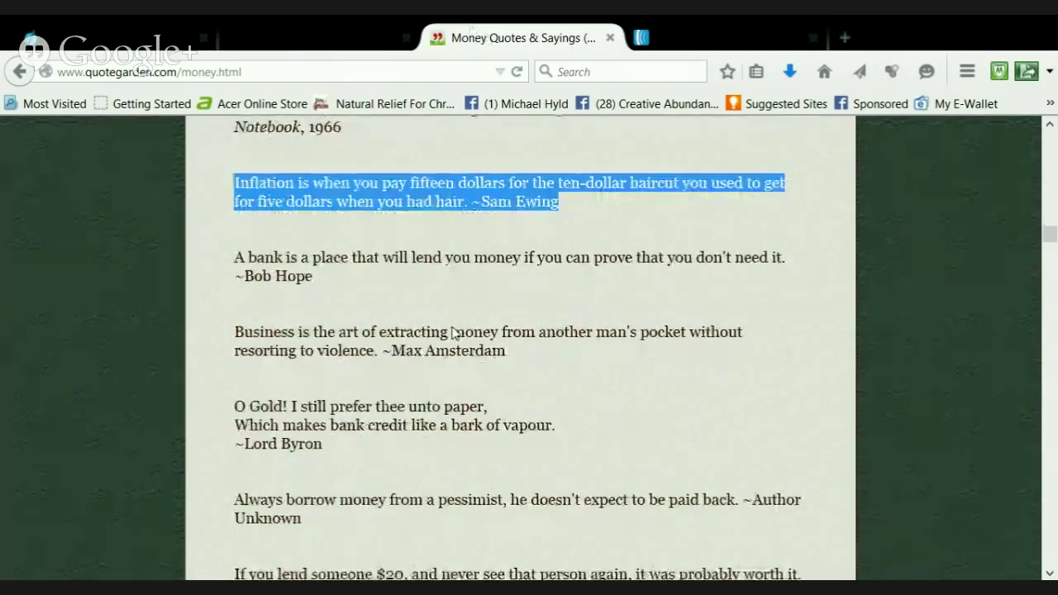
pyautogui.scroll(-2, 430, 331)
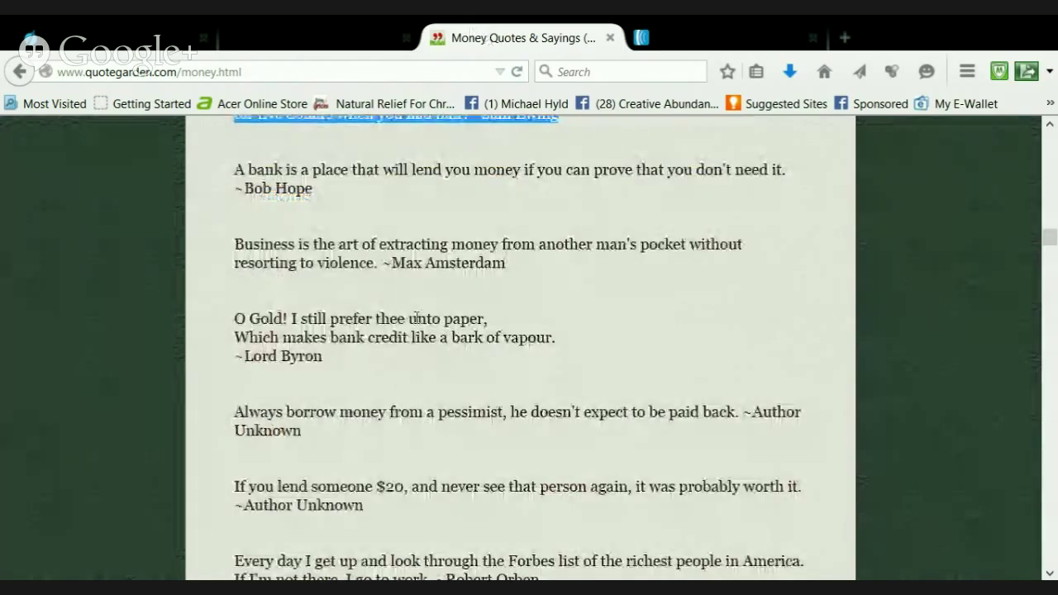
pyautogui.scroll(-3, 317, 274)
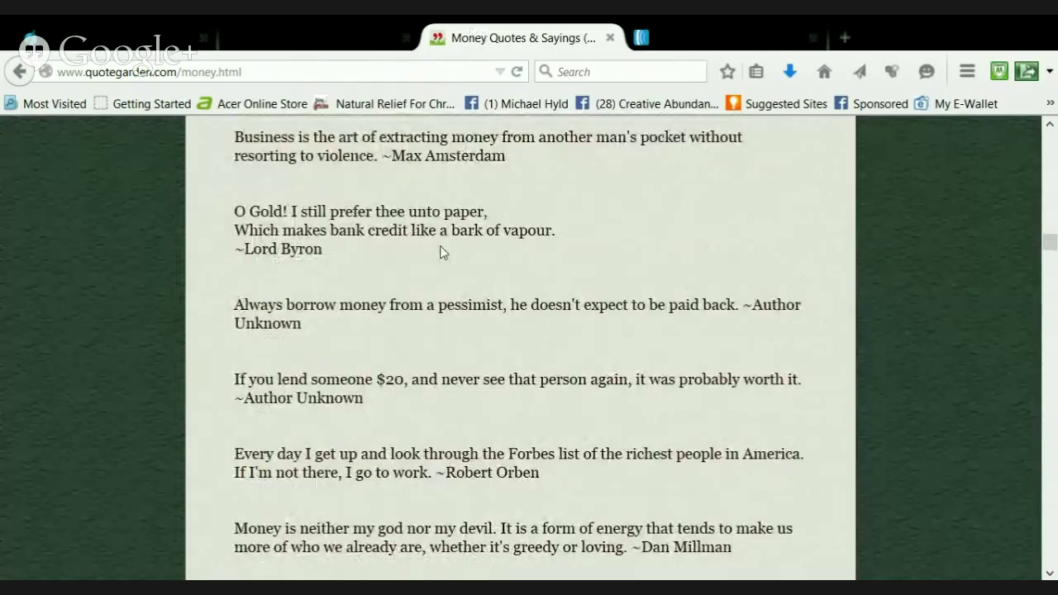
pyautogui.scroll(-3, 441, 246)
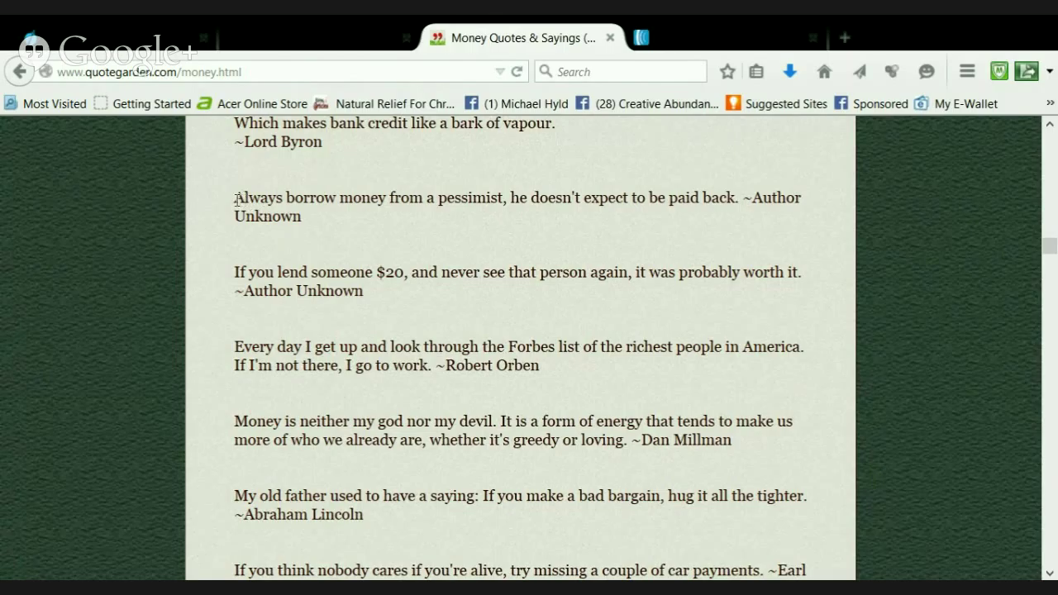
pyautogui.moveTo(237, 200); pyautogui.dragTo(301, 218)
pyautogui.hotkey('ctrl', 'c')
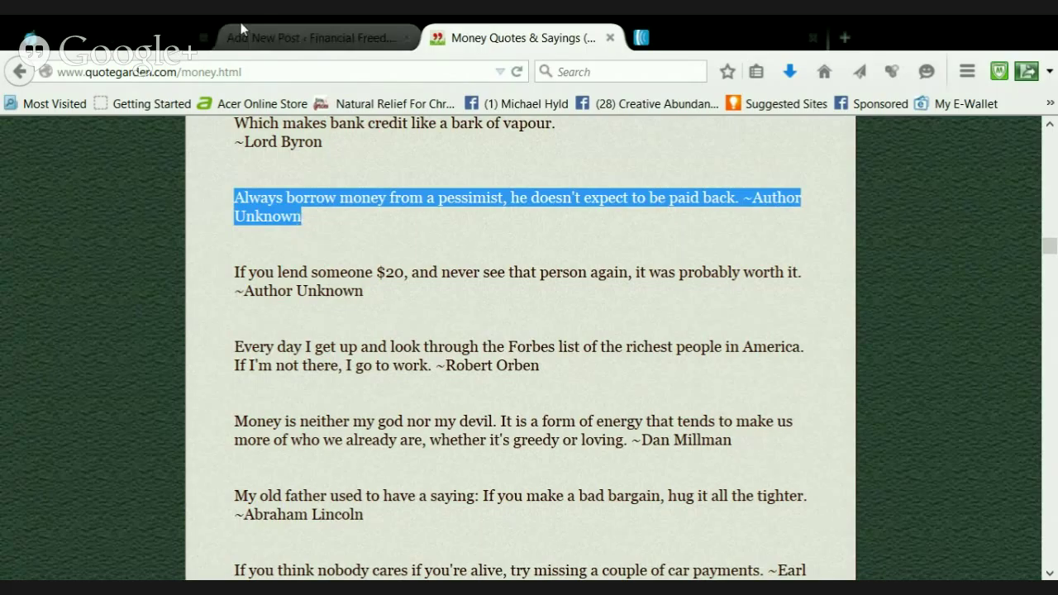
# Paste the 'Always borrow money from a pessimist' quote into Kalatu's seventh quote box
pyautogui.click(295, 40)
pyautogui.scroll(-10, 529, 451)
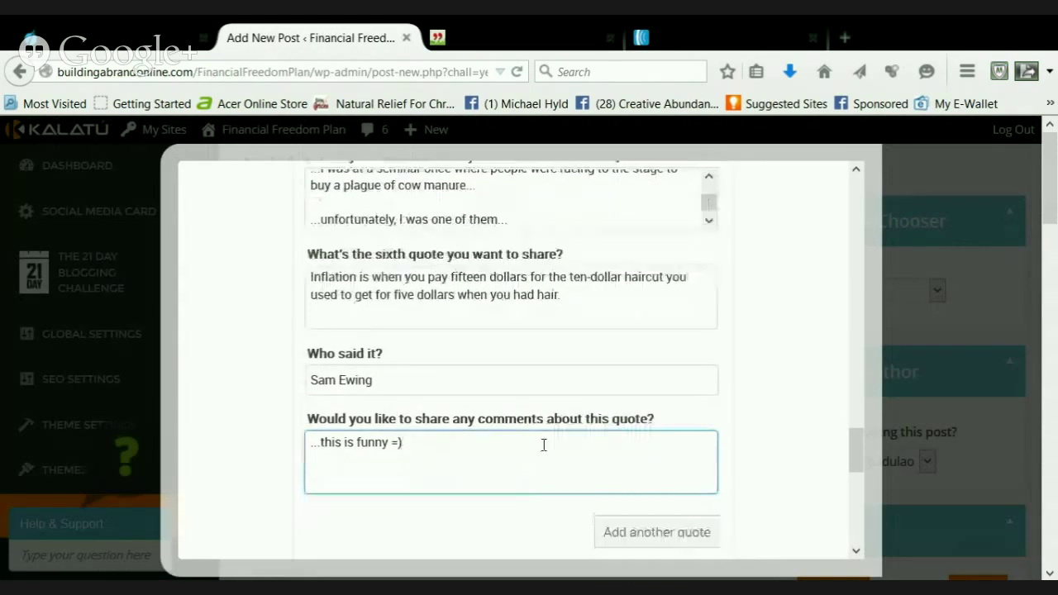
pyautogui.scroll(6, 467, 423)
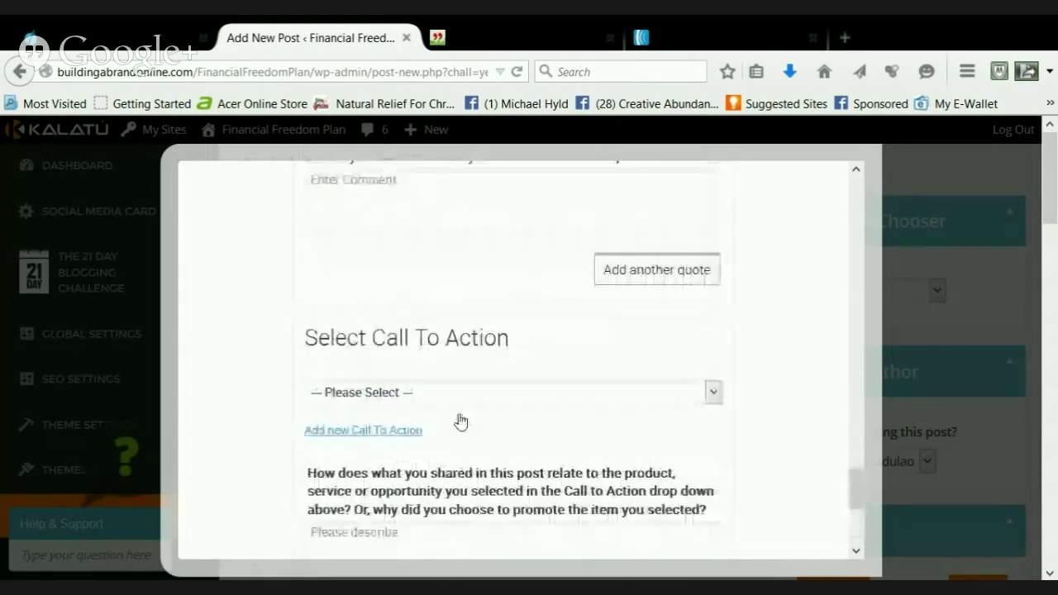
pyautogui.click(388, 289)
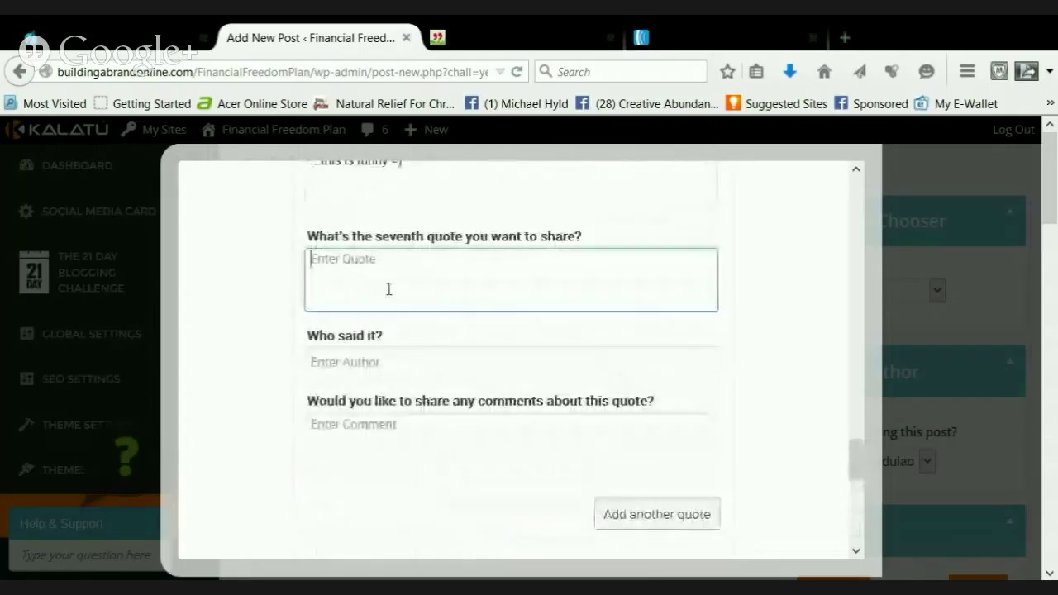
pyautogui.hotkey('ctrl', 'v')
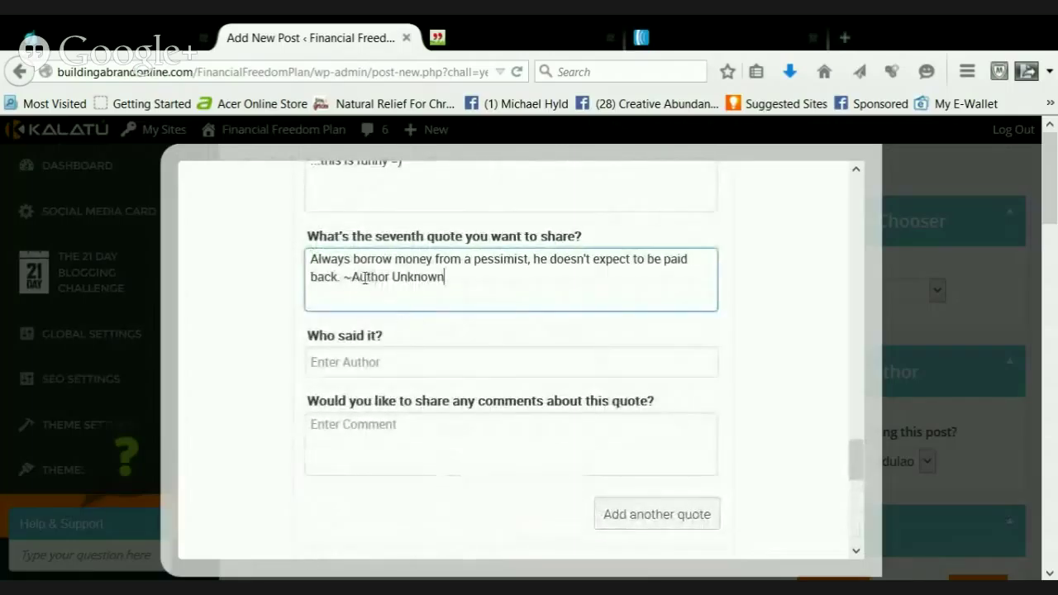
# Move 'Author Unknown' from the quote text into the seventh quote's Who said it field
pyautogui.moveTo(352, 277); pyautogui.dragTo(446, 277)
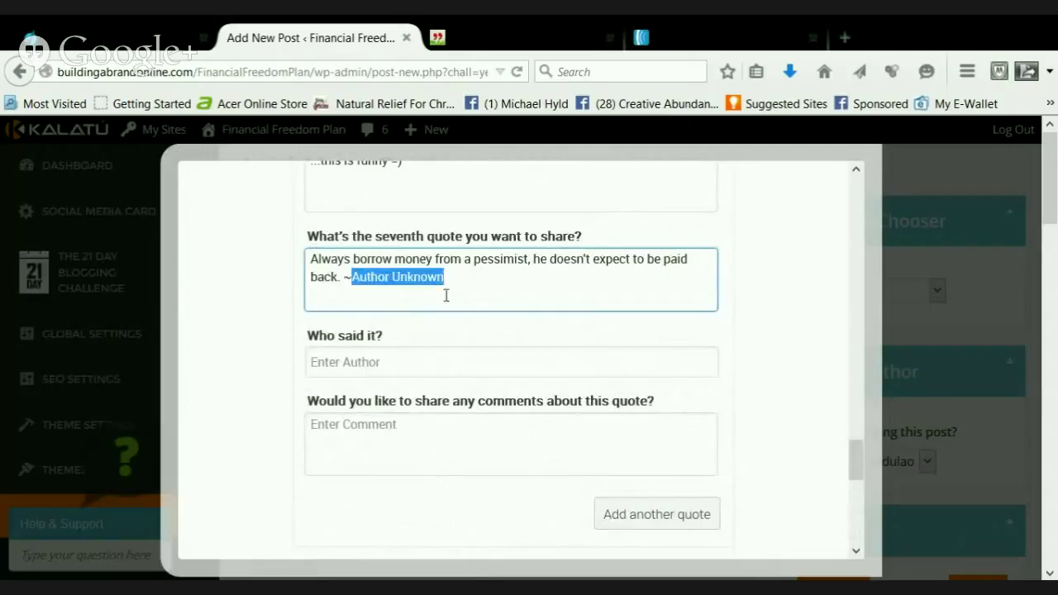
pyautogui.hotkey('ctrl', 'x')
pyautogui.press('BackSpace')
pyautogui.click(347, 362)
pyautogui.hotkey('ctrl', 'v')
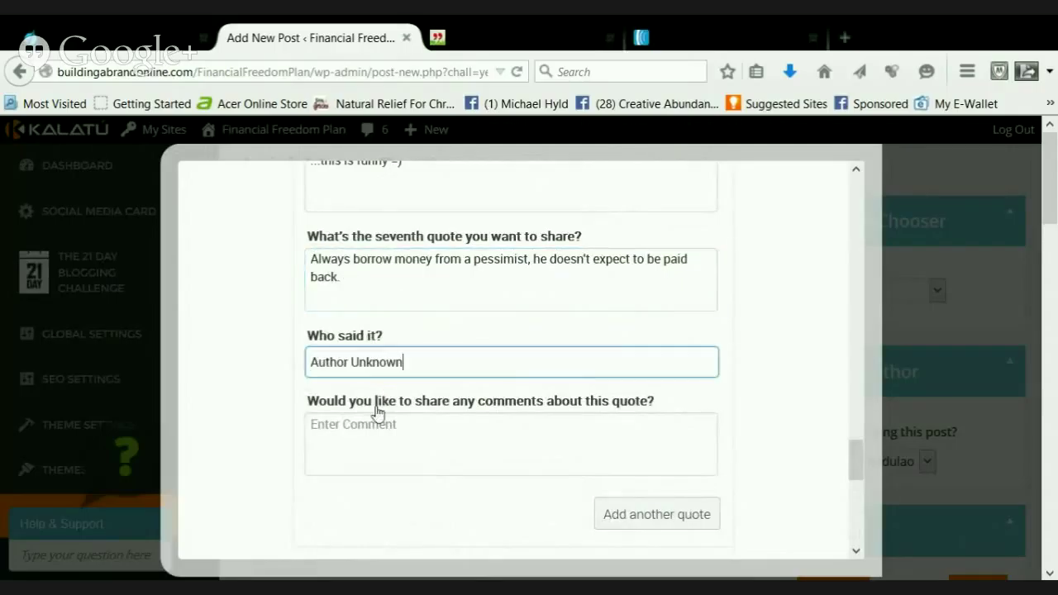
# Comment on the seventh quote about borrowing only from myself, ending '...this quote just makes me laugh!'
pyautogui.click(361, 431)
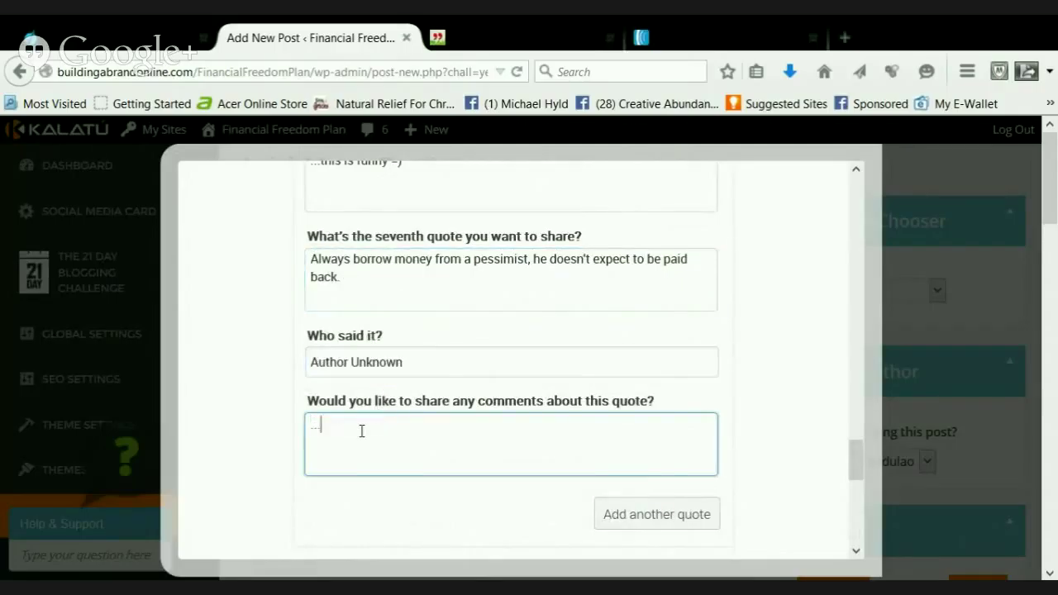
pyautogui.write("...I don't really borrow")
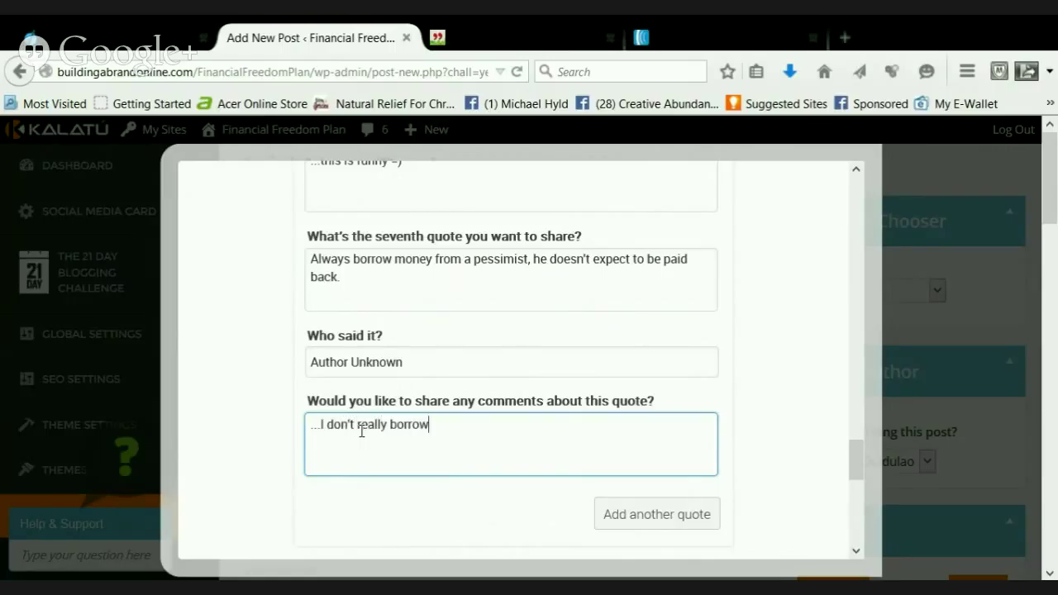
pyautogui.write(' money from anyon')
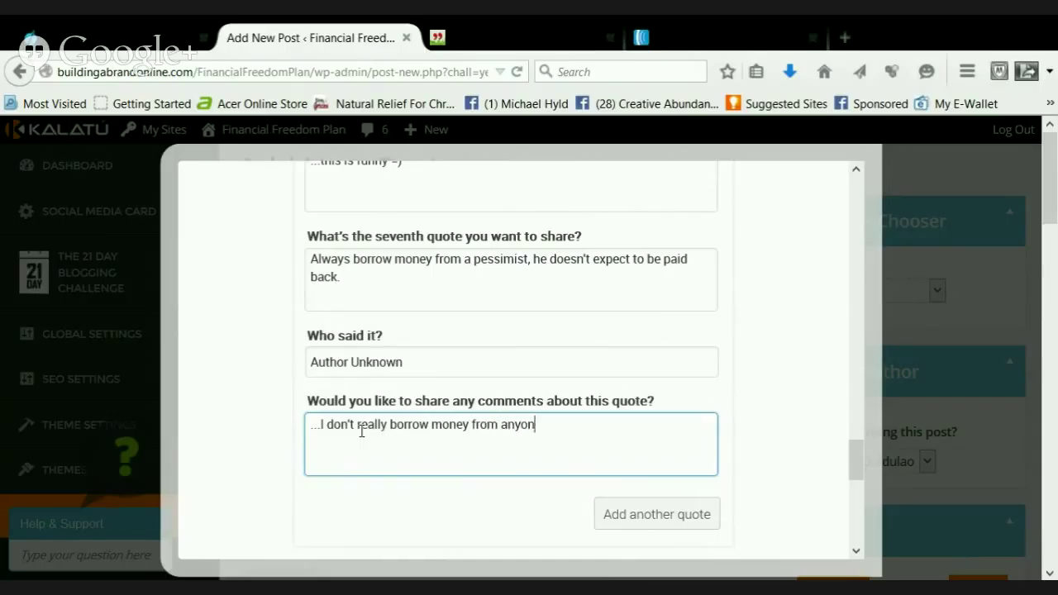
pyautogui.write('e except myself an')
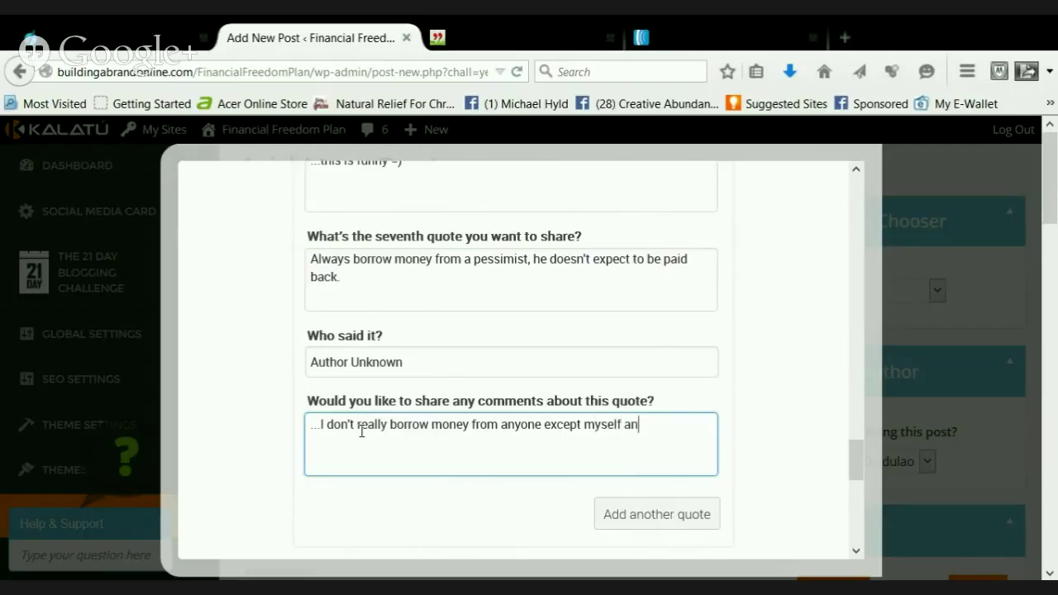
pyautogui.write('ymore')
pyautogui.write('..however, there was a')
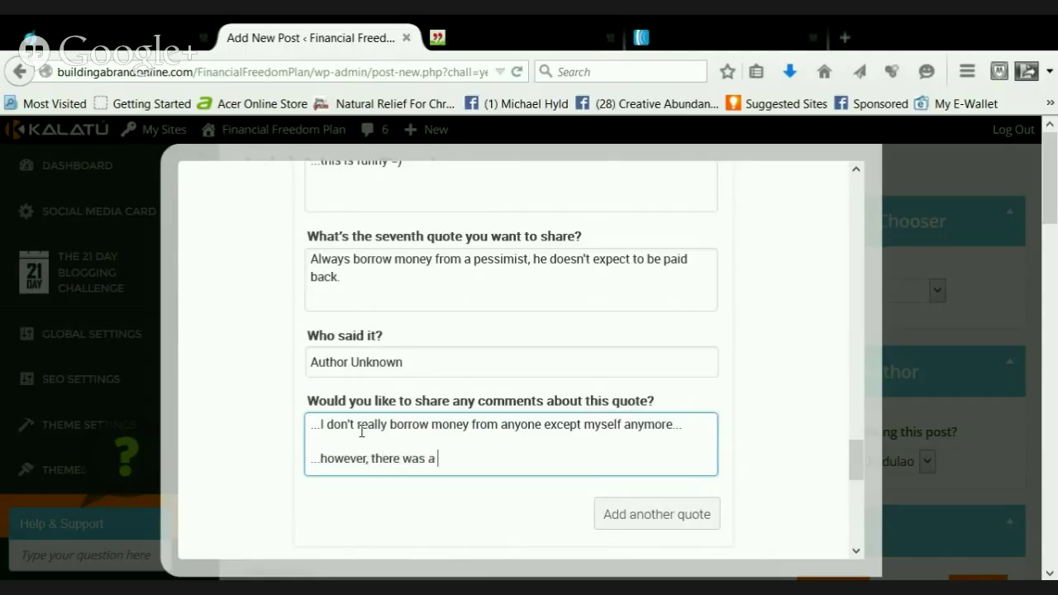
pyautogui.write('e wh')
pyautogui.write(' the b')
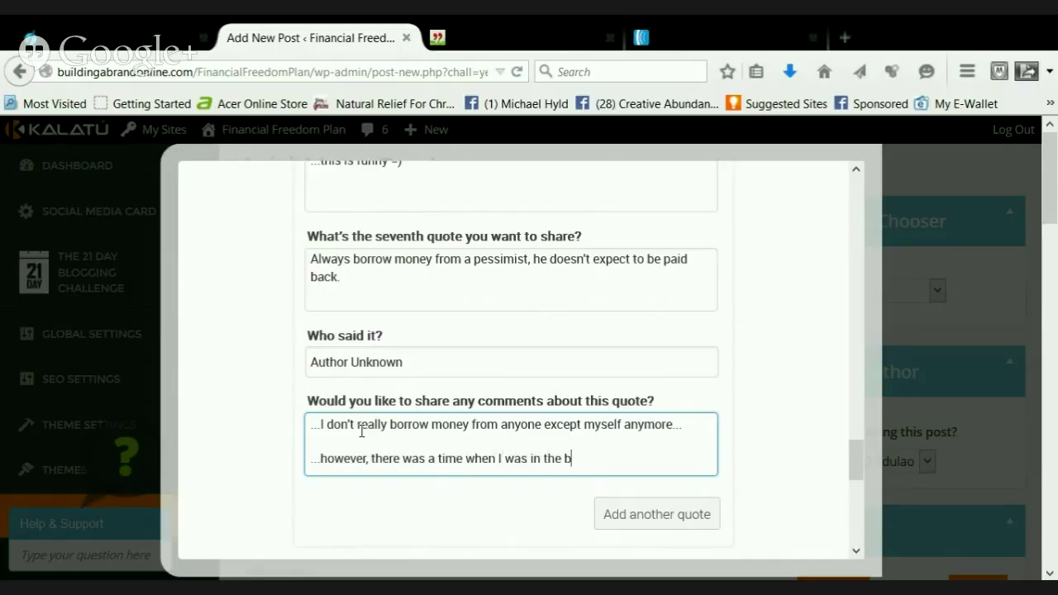
pyautogui.write('orrowing game...')
pyautogui.press('Return')
pyautogui.press('Return')
pyautogui.write('...')
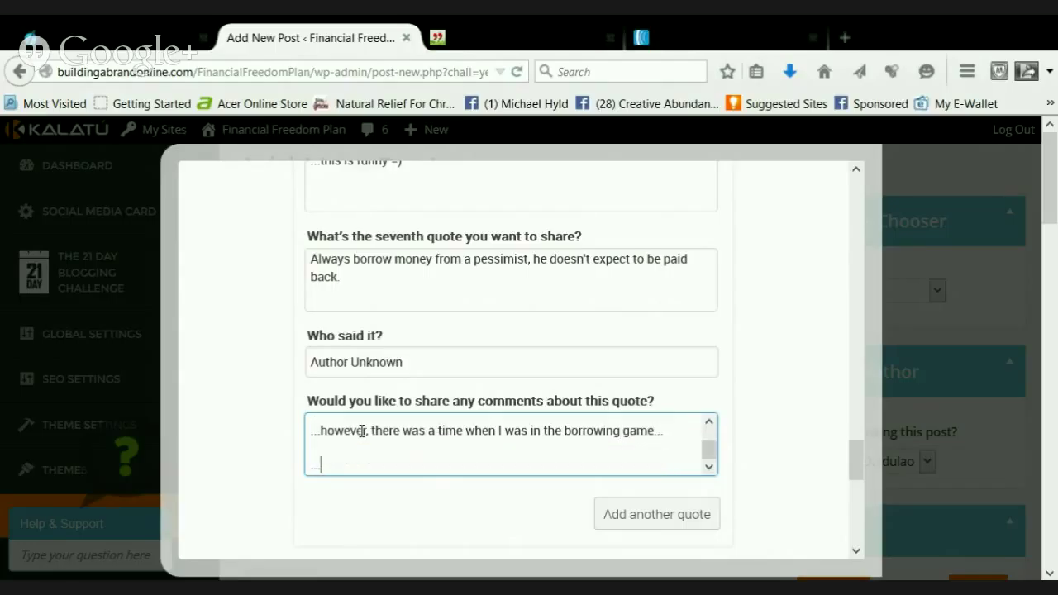
pyautogui.write('and this quote just mak')
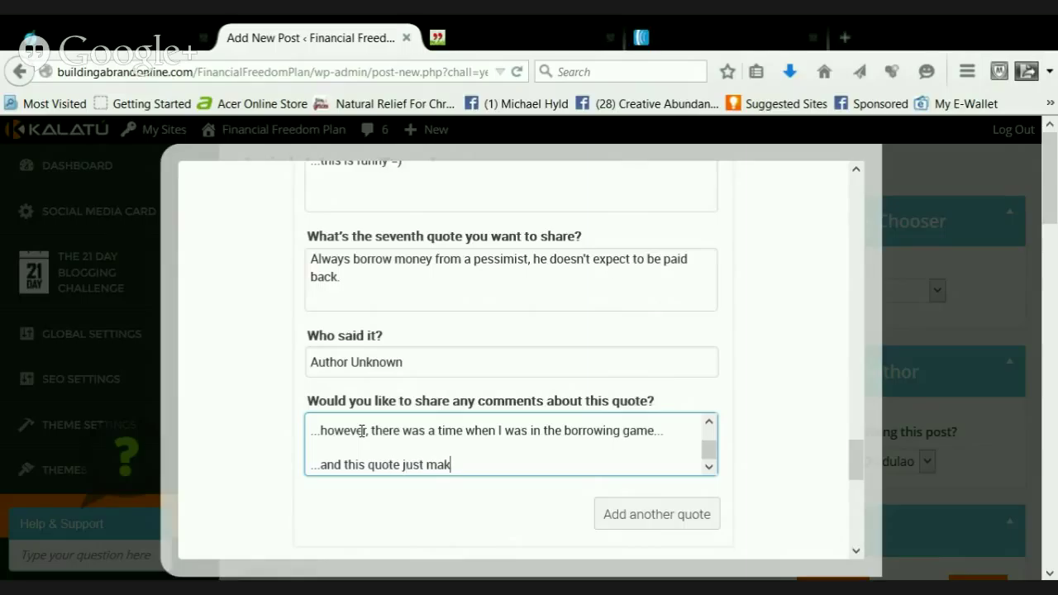
pyautogui.write('es melaugh!')
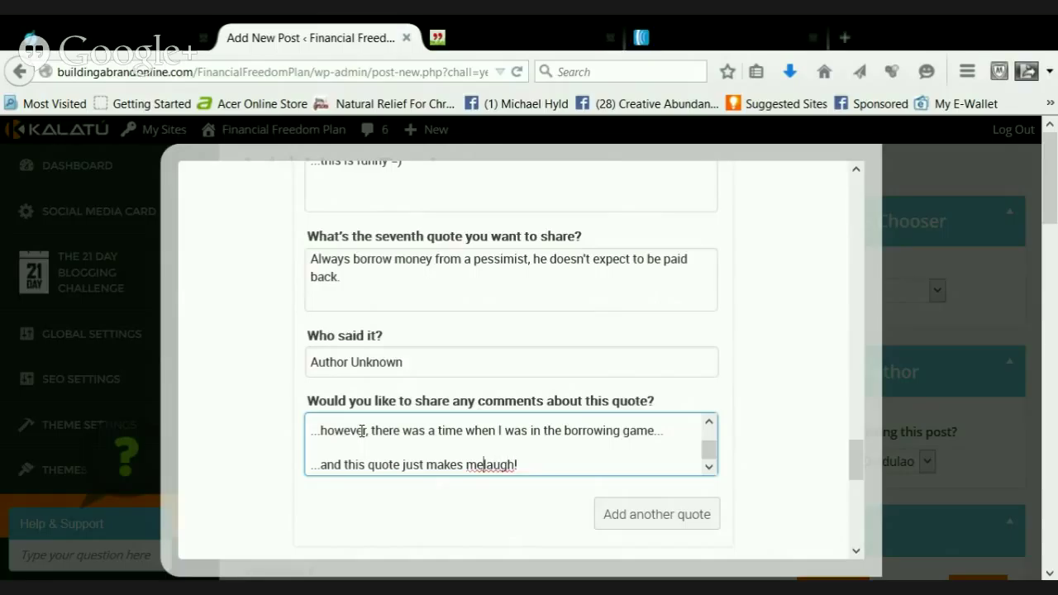
# Add an eighth quote slot, then return to QuoteGarden's money quotes page
pyautogui.scroll(-1, 612, 364)
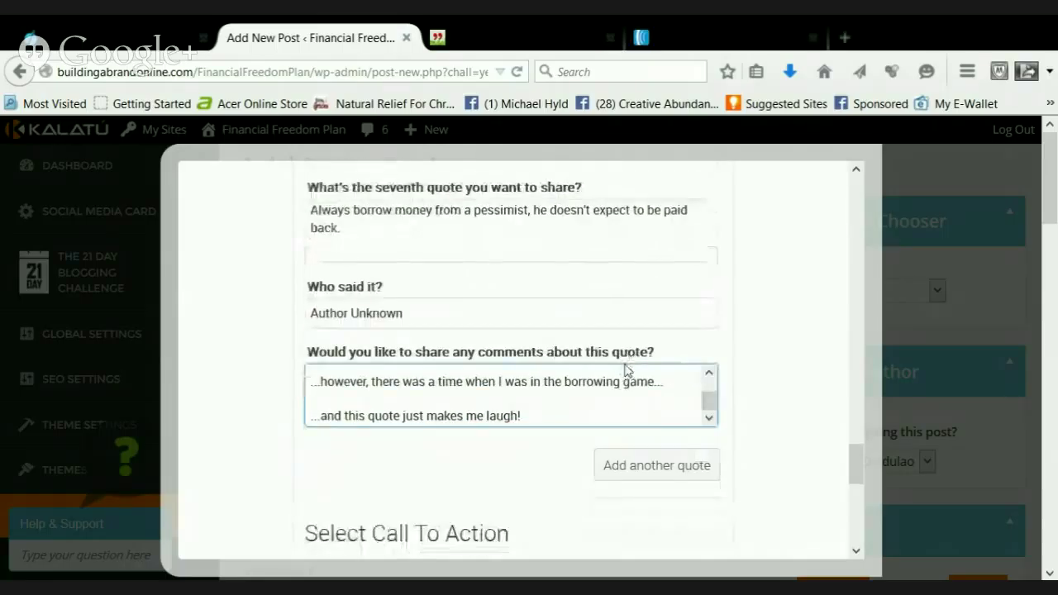
pyautogui.scroll(-1, 668, 376)
pyautogui.click(653, 420)
pyautogui.scroll(-5, 652, 421)
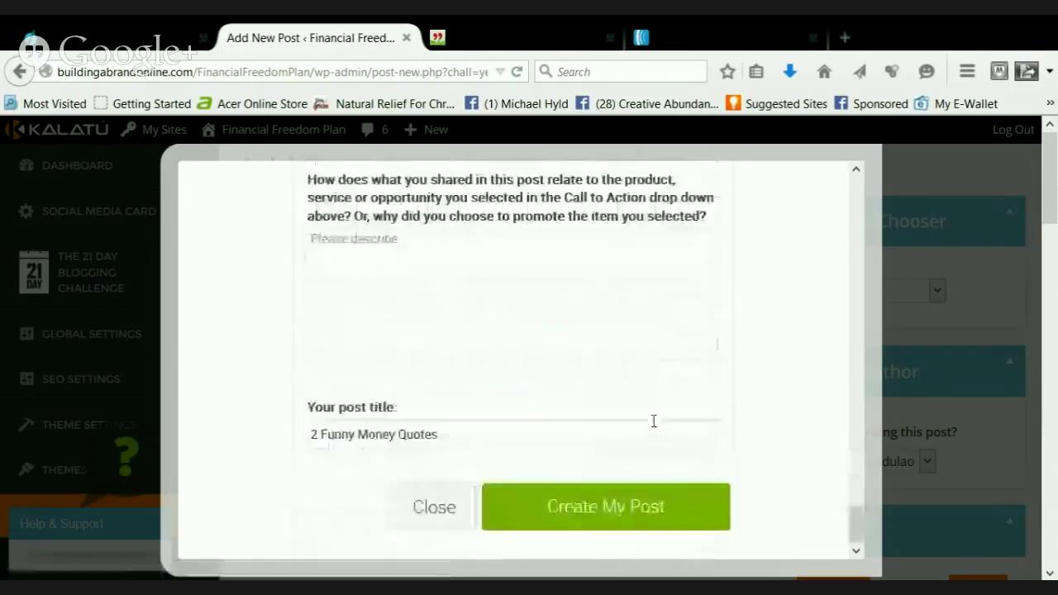
pyautogui.scroll(6, 609, 416)
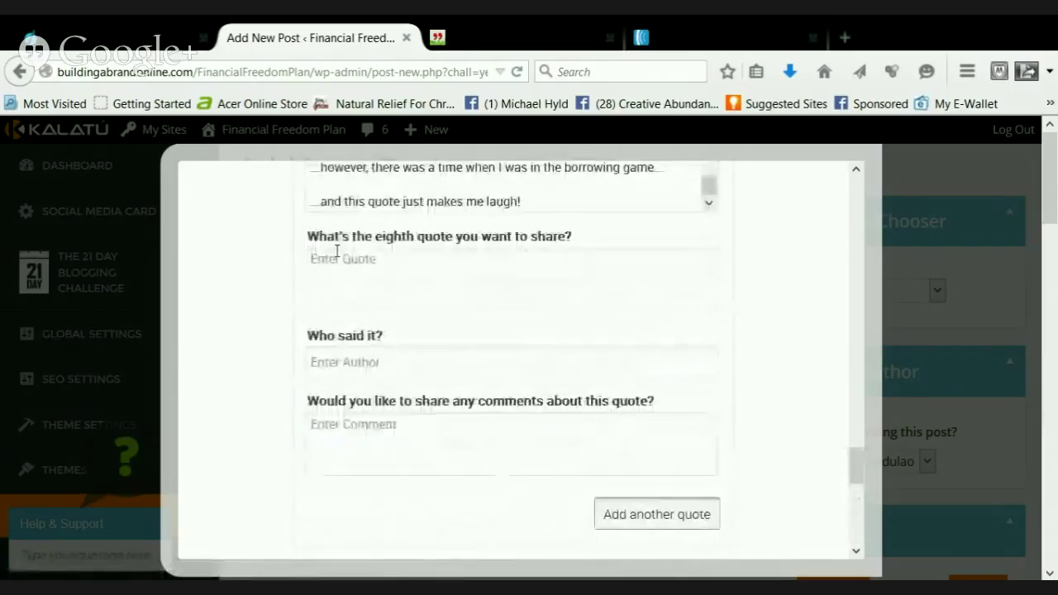
pyautogui.click(463, 38)
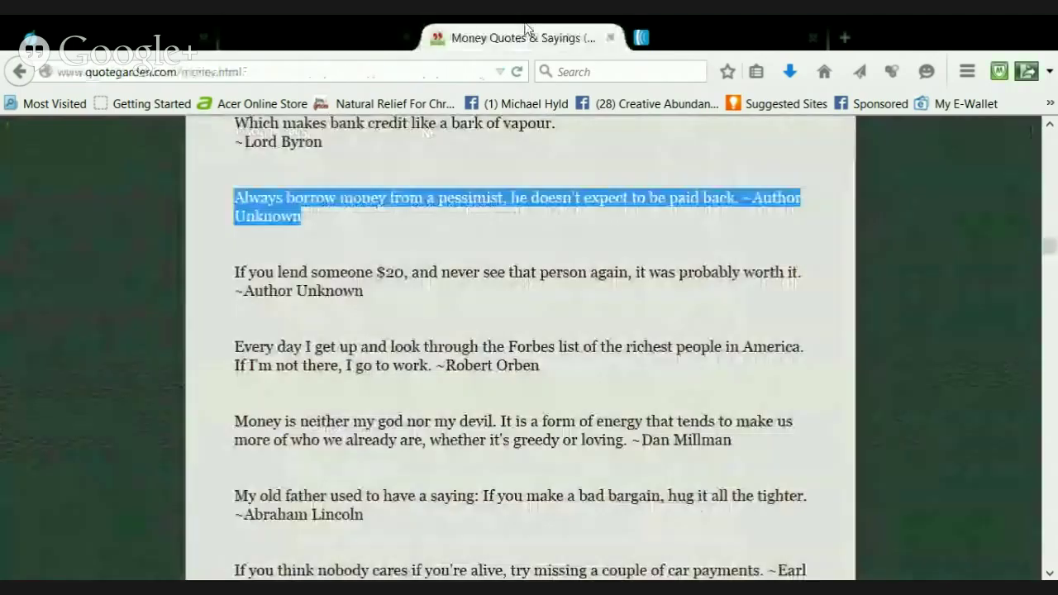
pyautogui.scroll(-2, 465, 397)
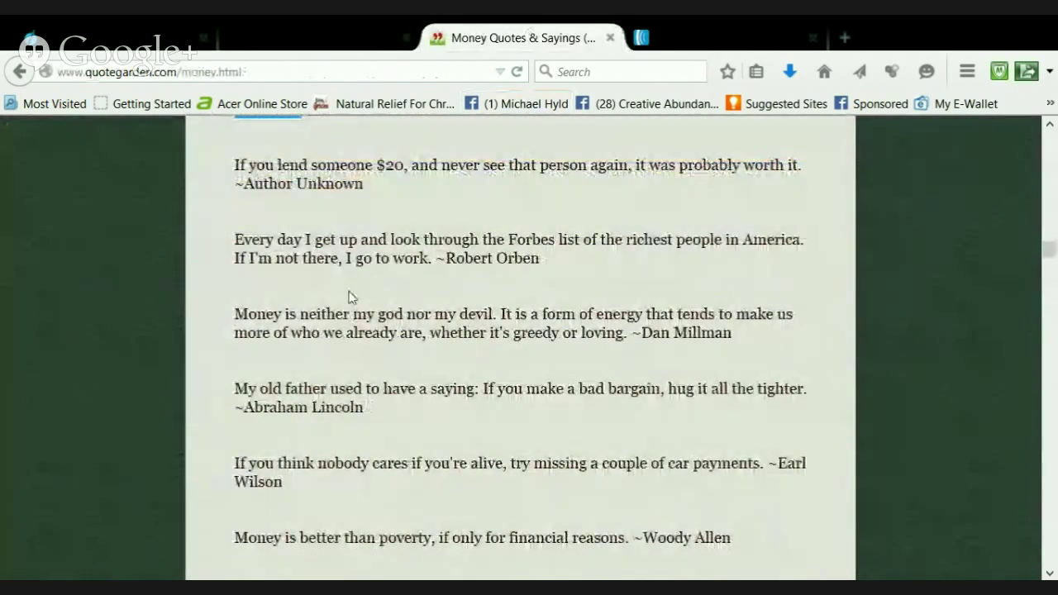
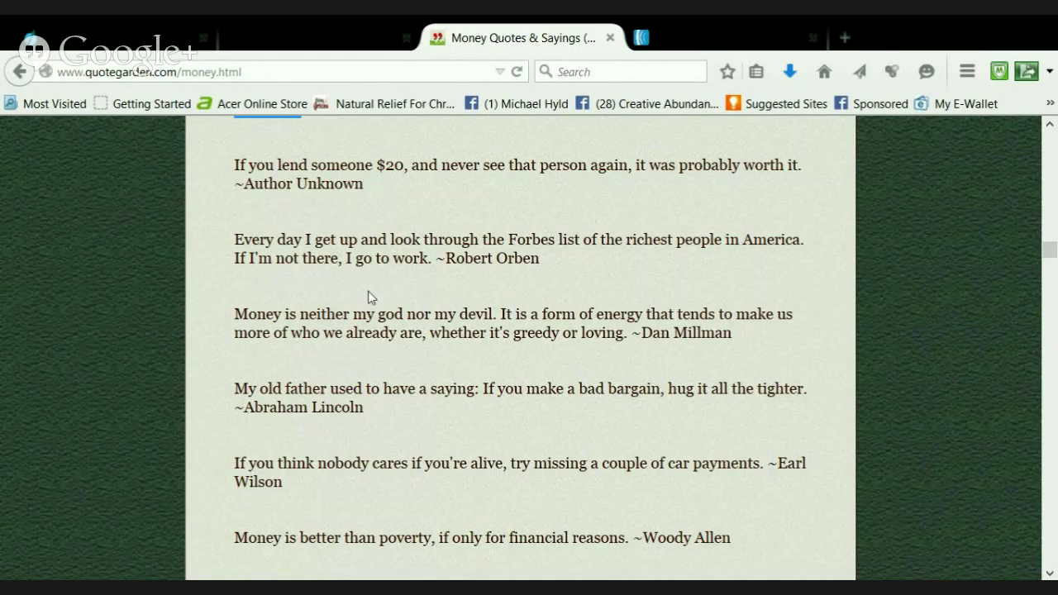
# Find and select Earl Wilson's car-payments quote on the Money Quotes & Sayings page
pyautogui.scroll(-1, 369, 296)
pyautogui.scroll(1, 370, 297)
pyautogui.scroll(-3, 413, 297)
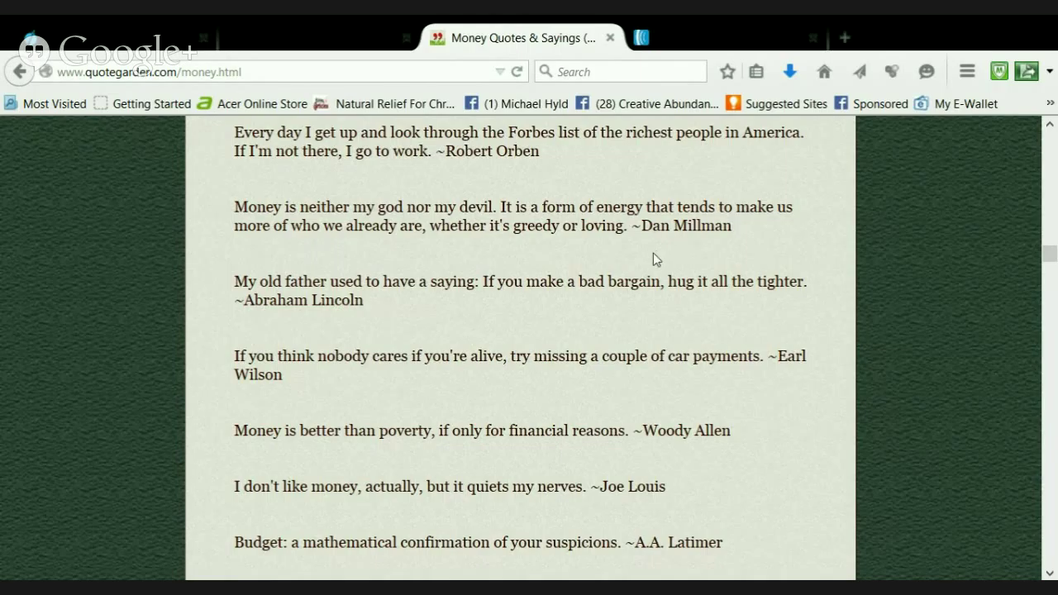
pyautogui.scroll(-3, 420, 243)
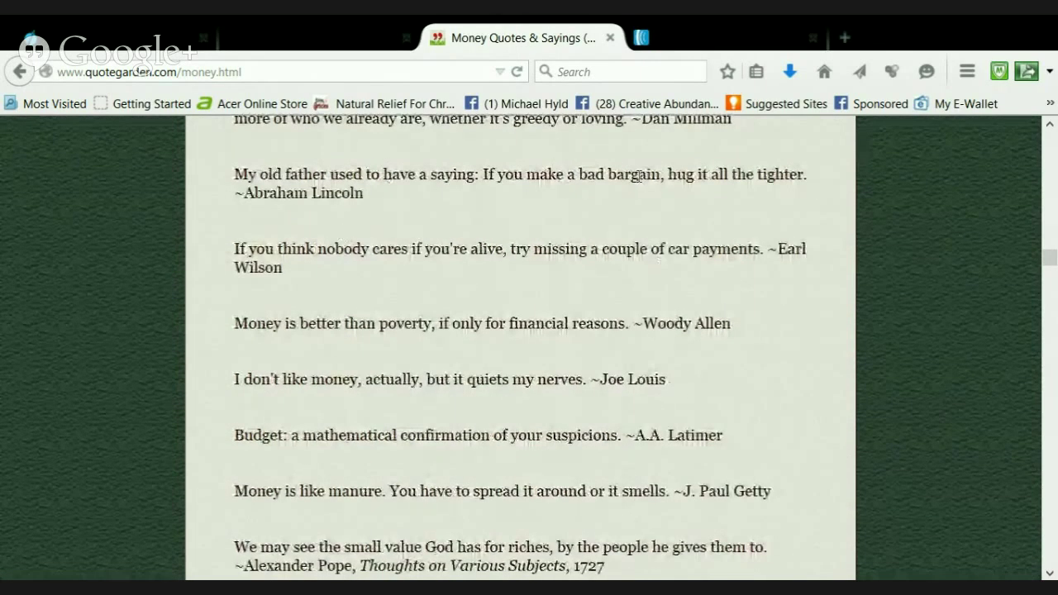
pyautogui.scroll(3, 342, 232)
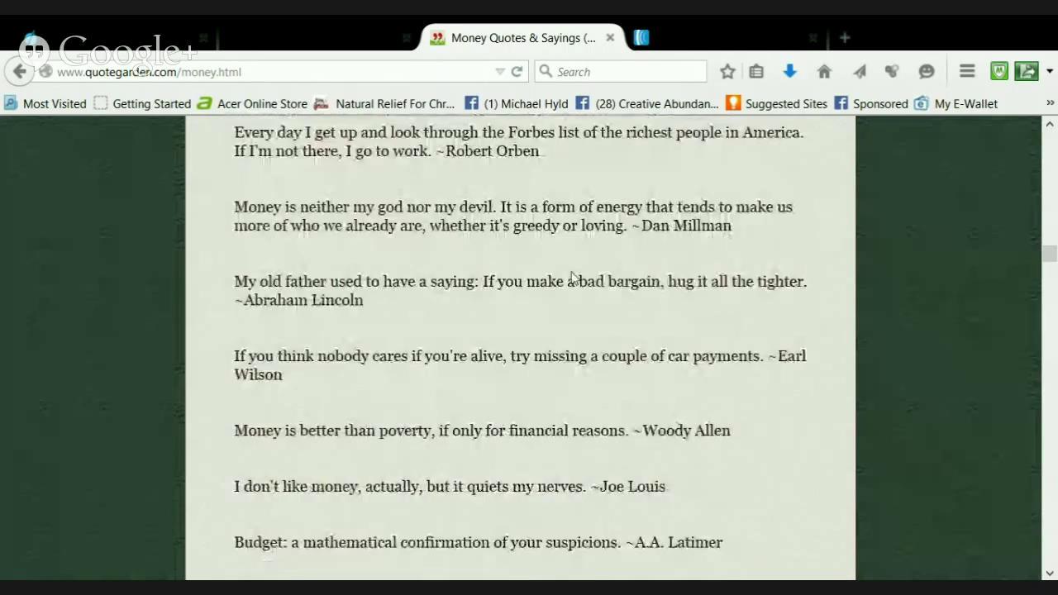
pyautogui.scroll(-1, 560, 279)
pyautogui.scroll(-2, 559, 278)
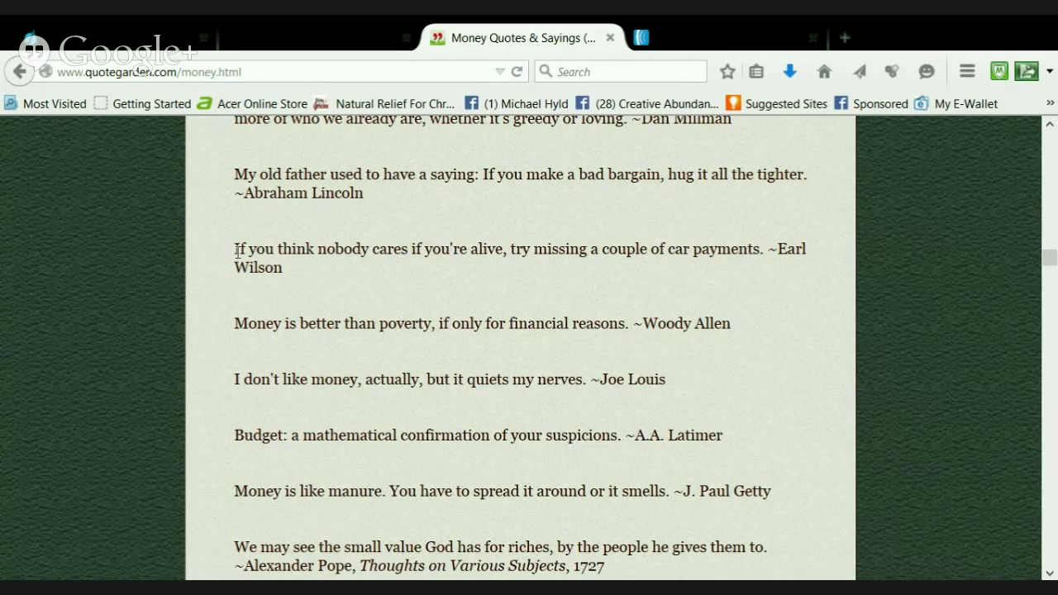
pyautogui.moveTo(234, 249); pyautogui.dragTo(295, 272)
pyautogui.hotkey('ctrl', 'c')
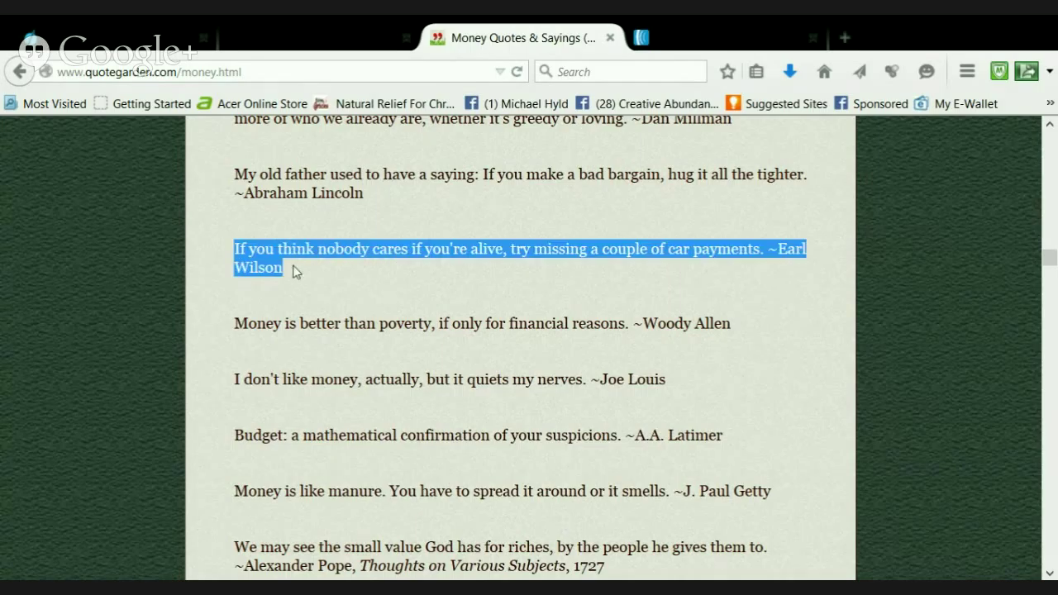
# Paste the car-payments quote into the eighth quote box and move Earl Wilson into Who said it
pyautogui.click(306, 38)
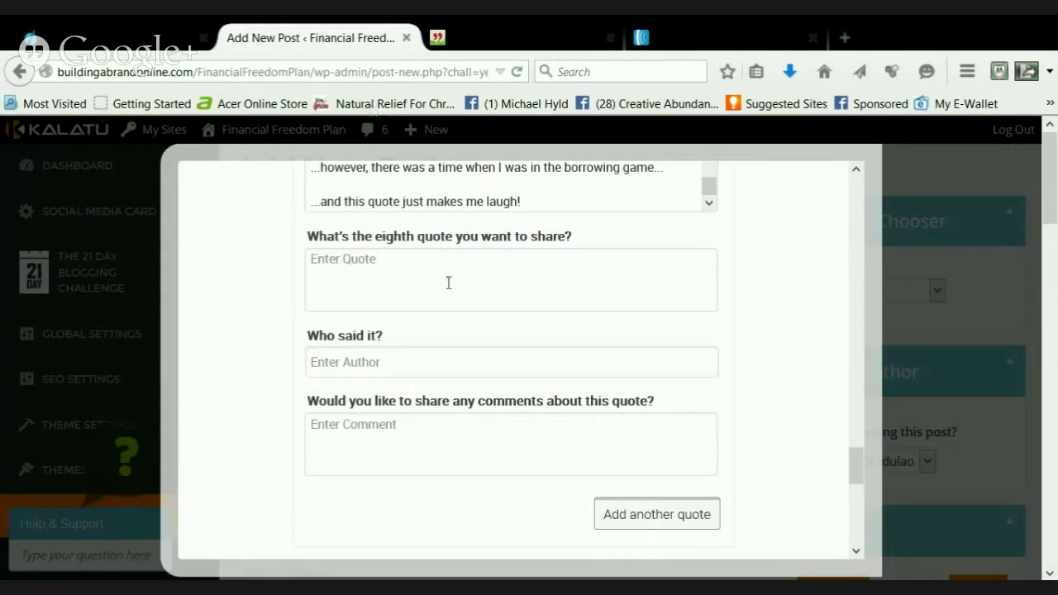
pyautogui.click(404, 296)
pyautogui.hotkey('ctrl', 'v')
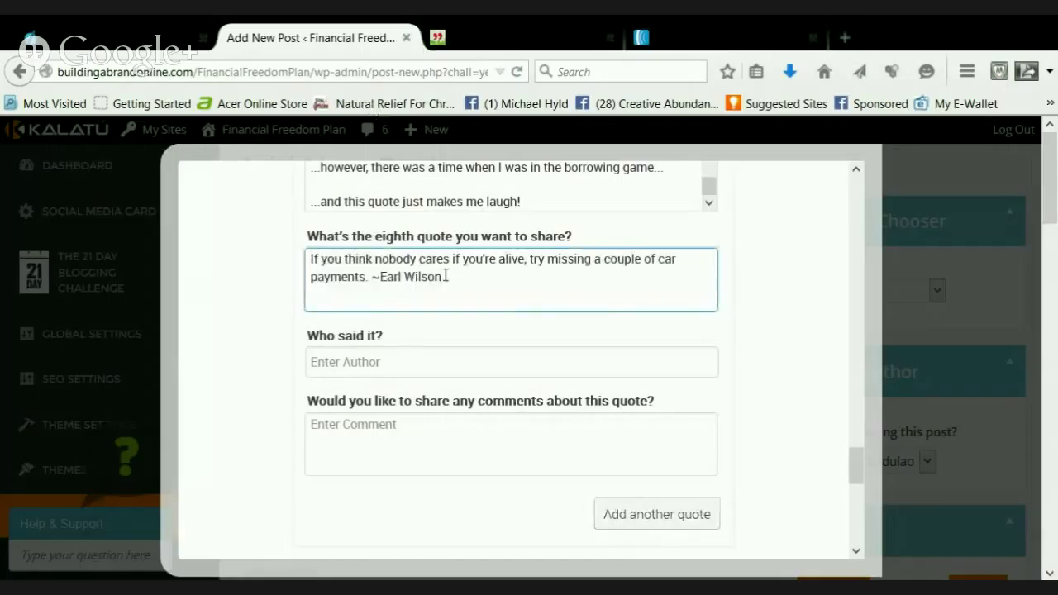
pyautogui.moveTo(446, 277); pyautogui.dragTo(382, 279)
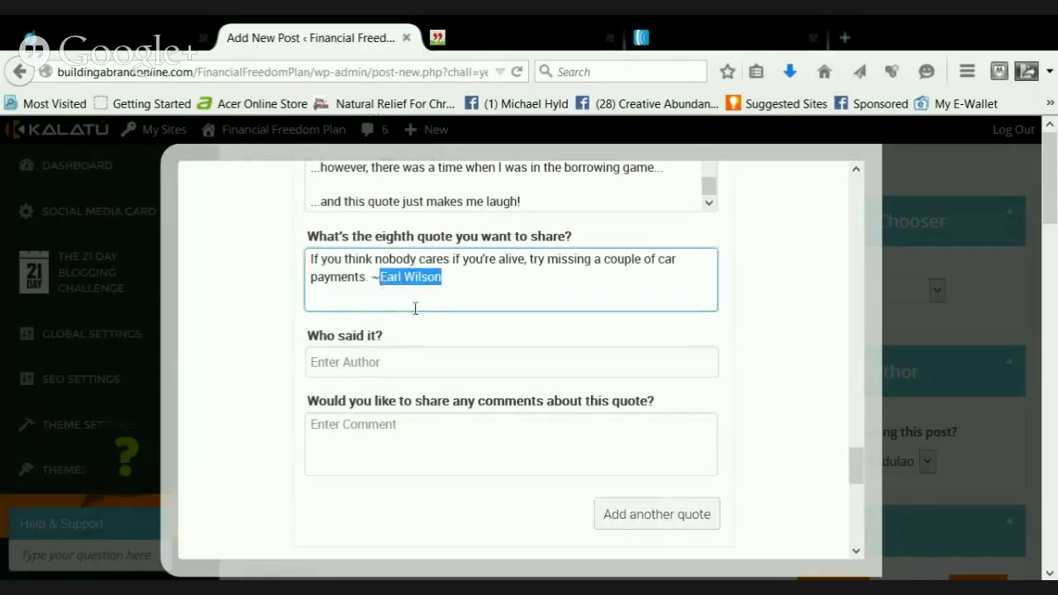
pyautogui.hotkey('ctrl', 'x')
pyautogui.press('BackSpace')
pyautogui.click(343, 361)
pyautogui.hotkey('ctrl', 'v')
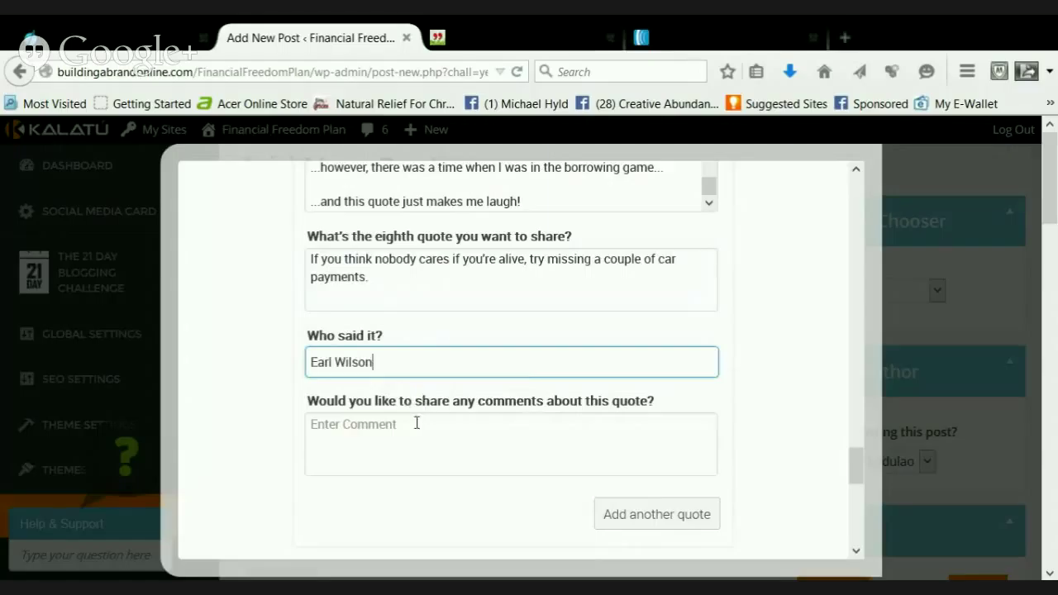
# Comment 'ok, very very funny', 'so true though…' and 'get your loving from your inner well of joy, not from borrowing'
pyautogui.click(416, 434)
pyautogui.write('...')
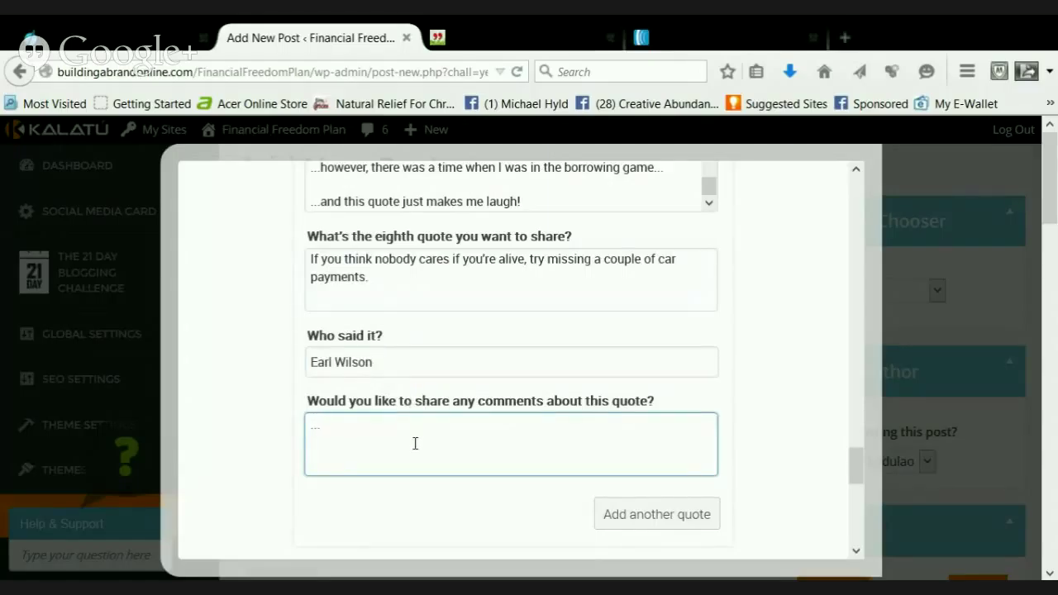
pyautogui.write('ok, very very funny...')
pyautogui.press('Return')
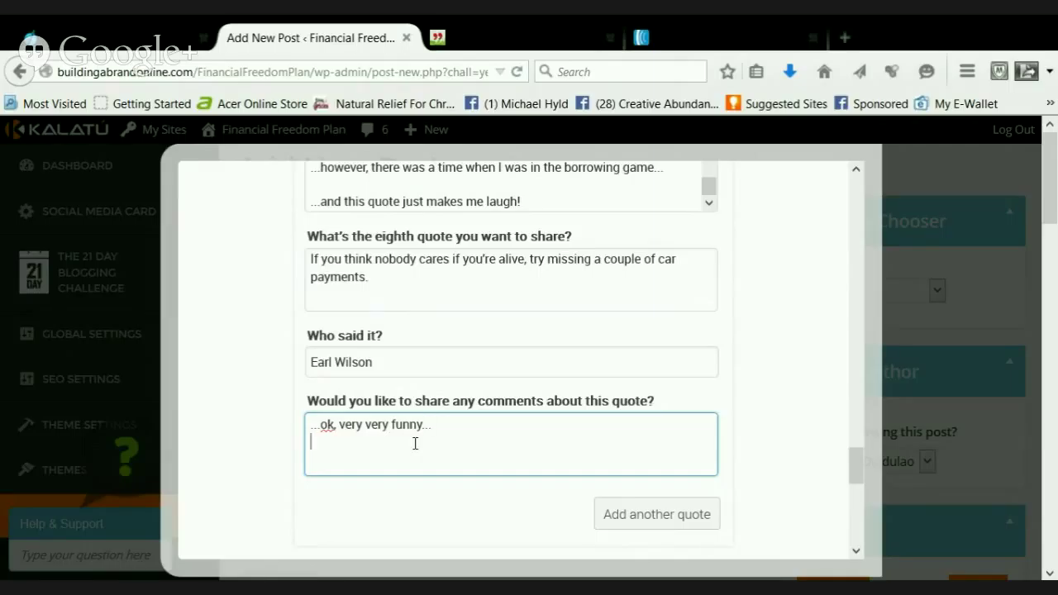
pyautogui.press('Return')
pyautogui.write('...so true though, p')
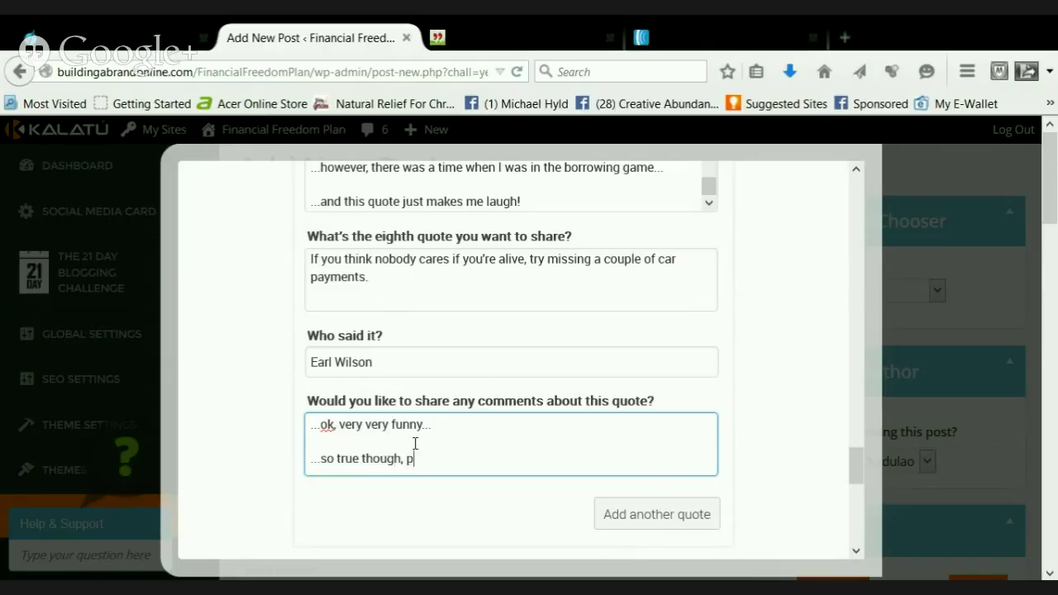
pyautogui.write('eople are ON YOU when')
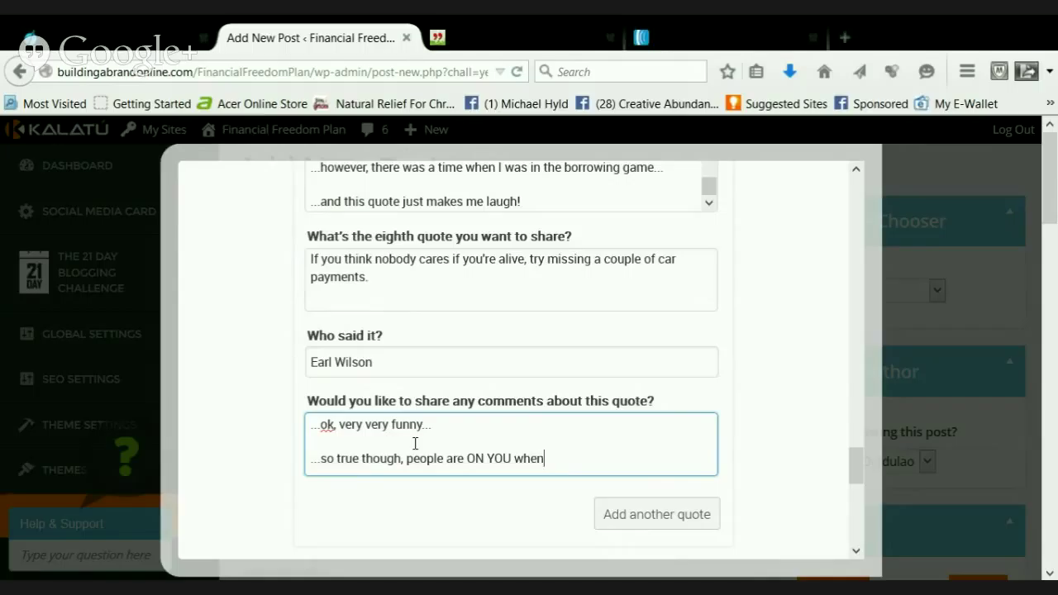
pyautogui.write(' you owe them money man')
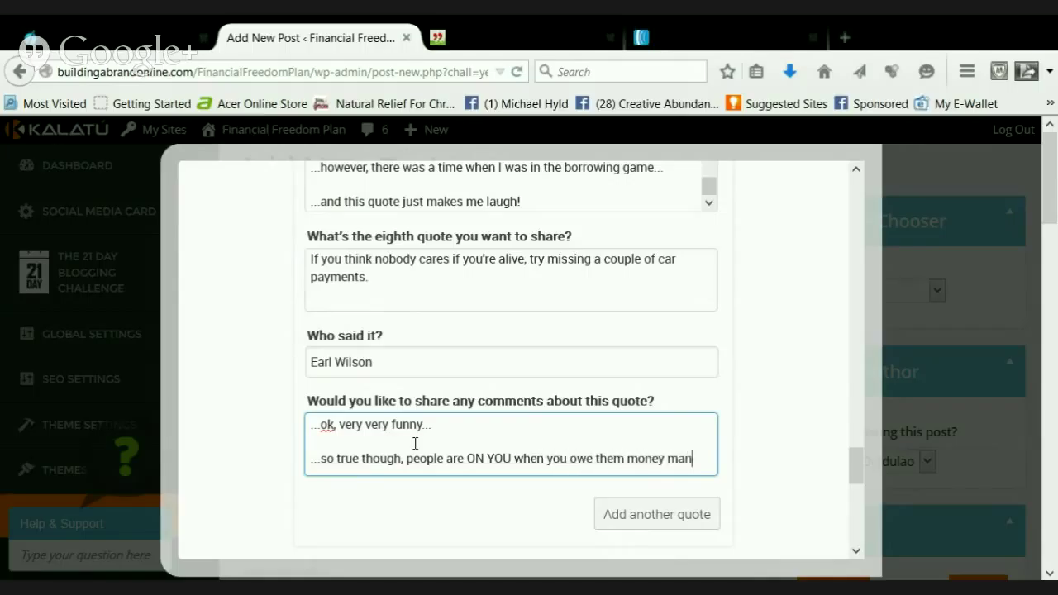
pyautogui.write('...')
pyautogui.press('Return')
pyautogui.press('Return')
pyautogui.write('...')
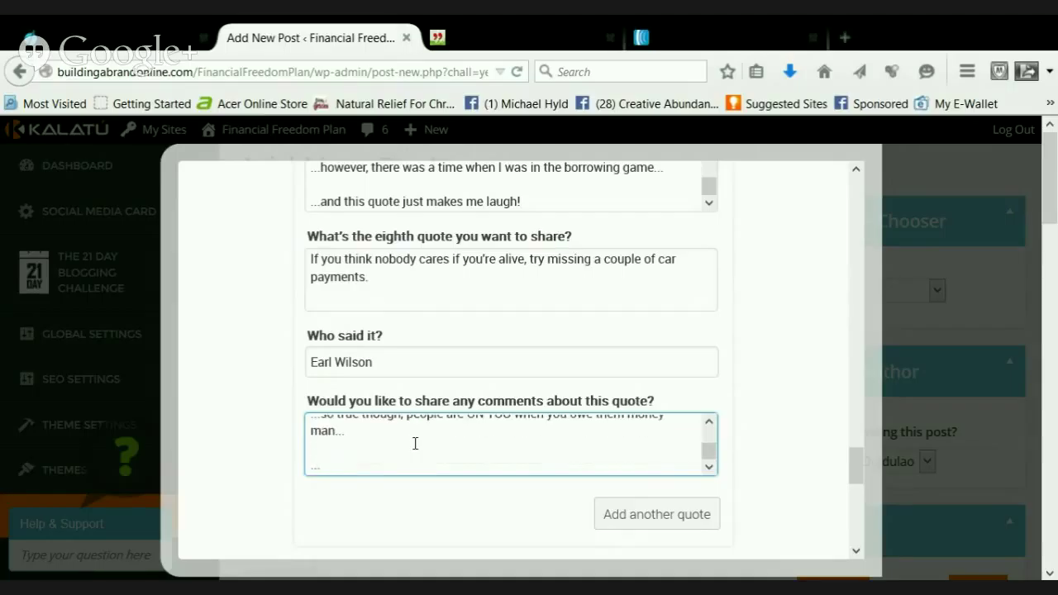
pyautogui.write('get your loving fro')
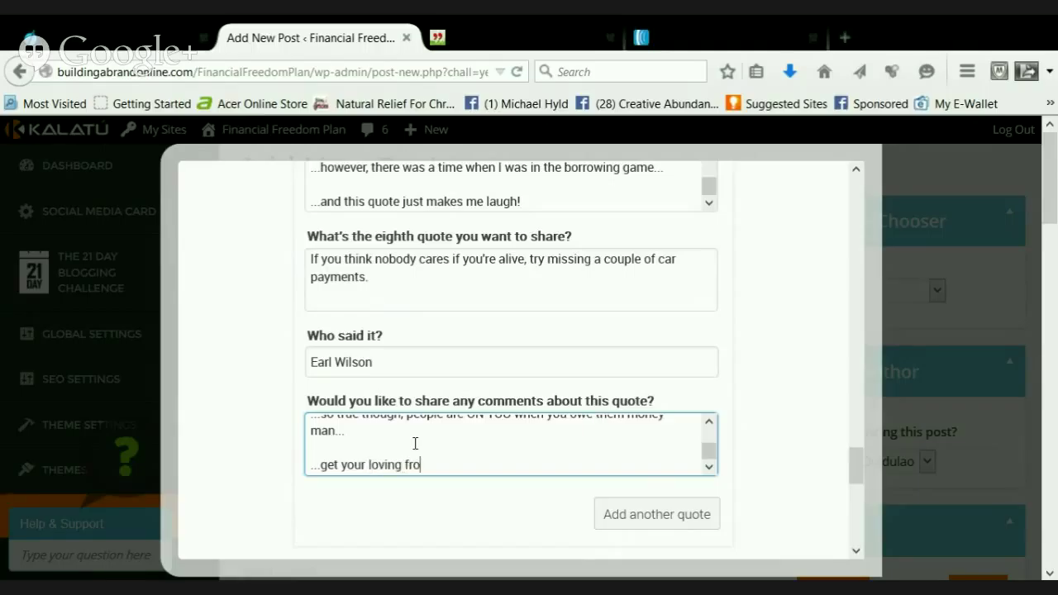
pyautogui.write('m your inner well of joy')
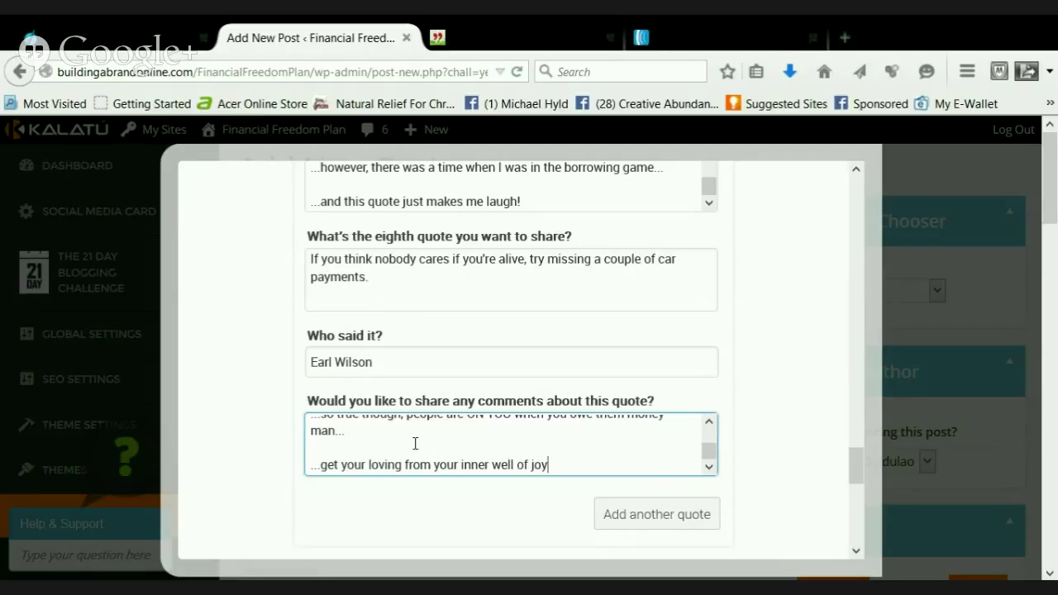
pyautogui.write(', not from borrowing ok')
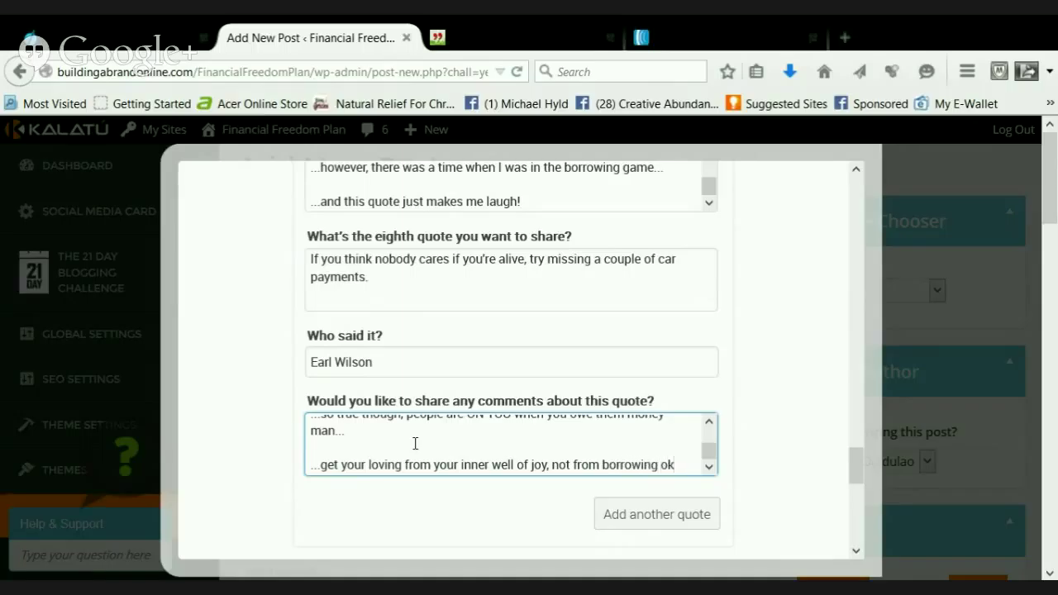
pyautogui.write('?')
pyautogui.press('BackSpace')
pyautogui.write('; ) ?')
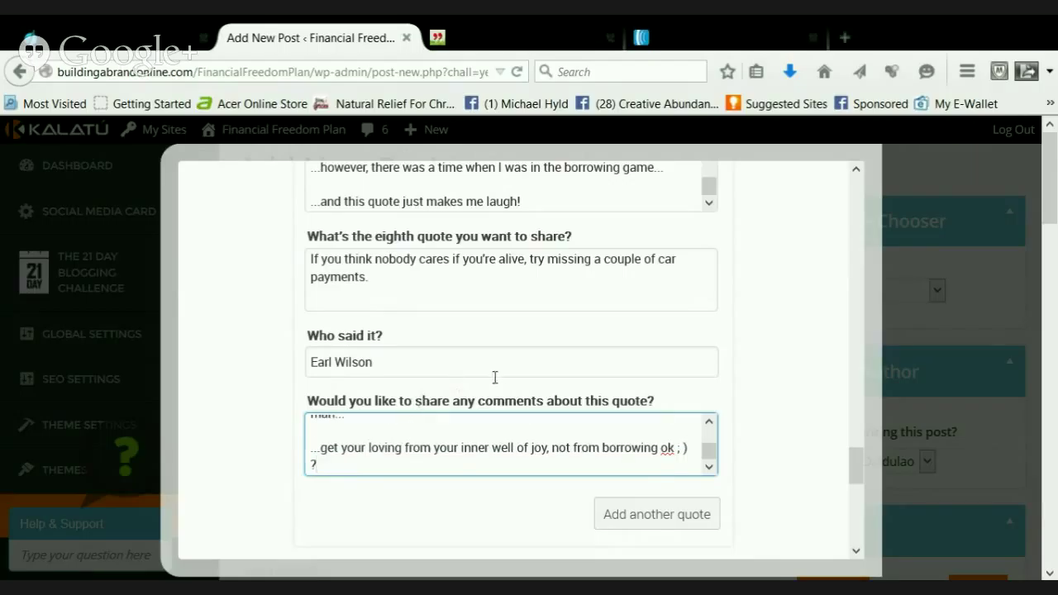
pyautogui.scroll(-1, 497, 380)
# Select and copy A.A. Latimer's Budget quote line from the money quotes page
pyautogui.click(512, 26)
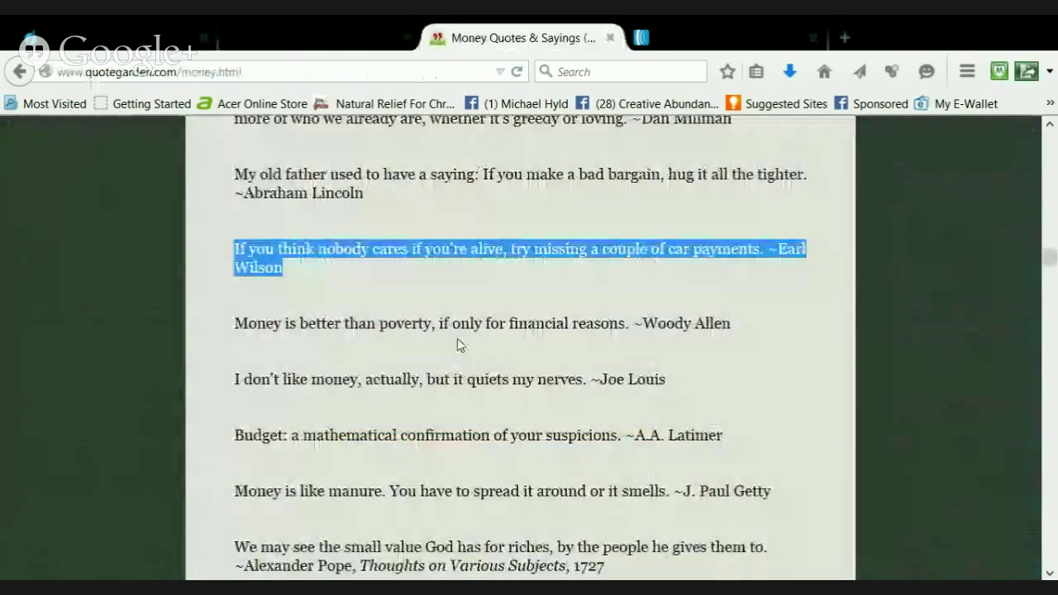
pyautogui.scroll(-2, 378, 383)
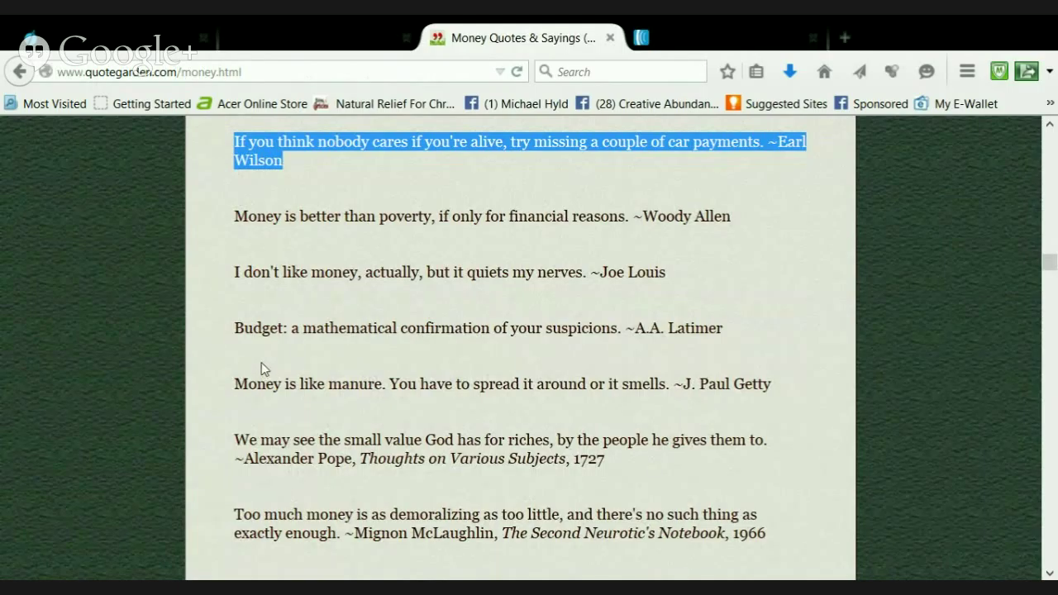
pyautogui.scroll(-2, 261, 362)
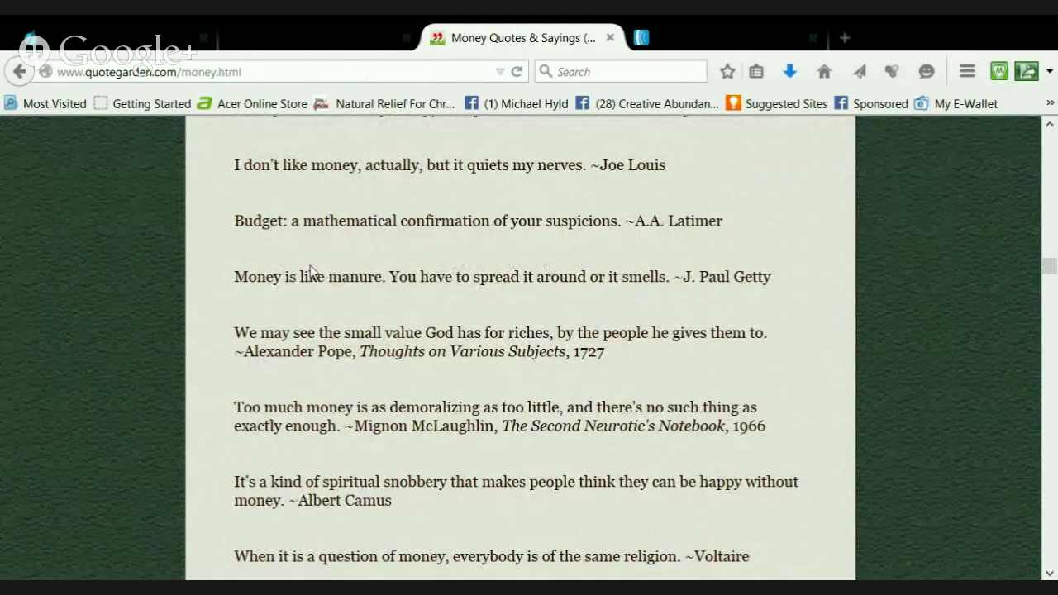
pyautogui.click(238, 224)
pyautogui.keyDown('shift'); pyautogui.click(725, 223); pyautogui.keyUp('shift')
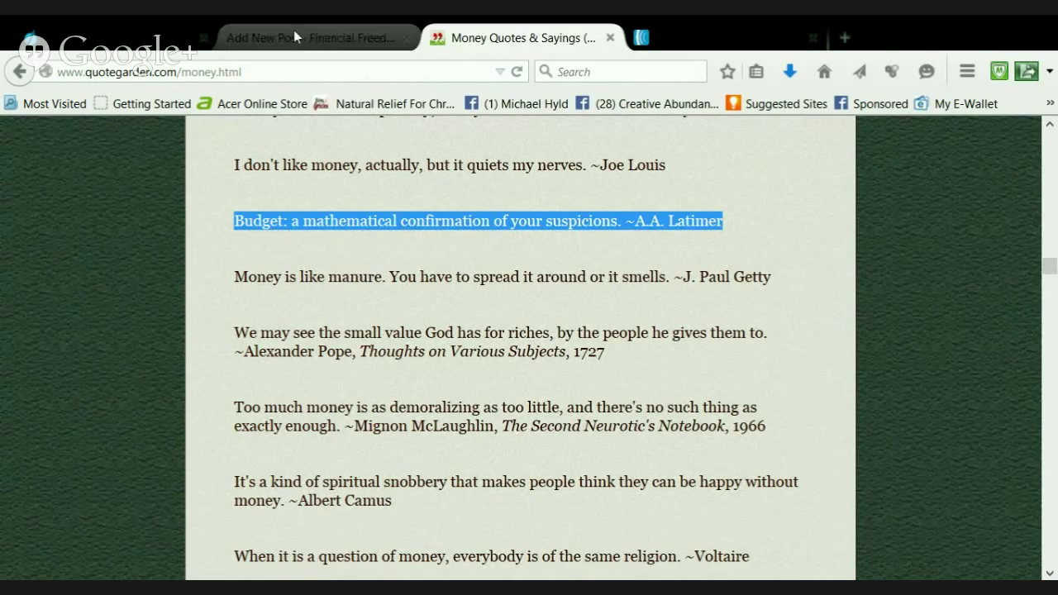
pyautogui.click(294, 33)
# Add a ninth quote with the Budget line, moving A.A. Latimer into Who said it
pyautogui.scroll(-1, 378, 435)
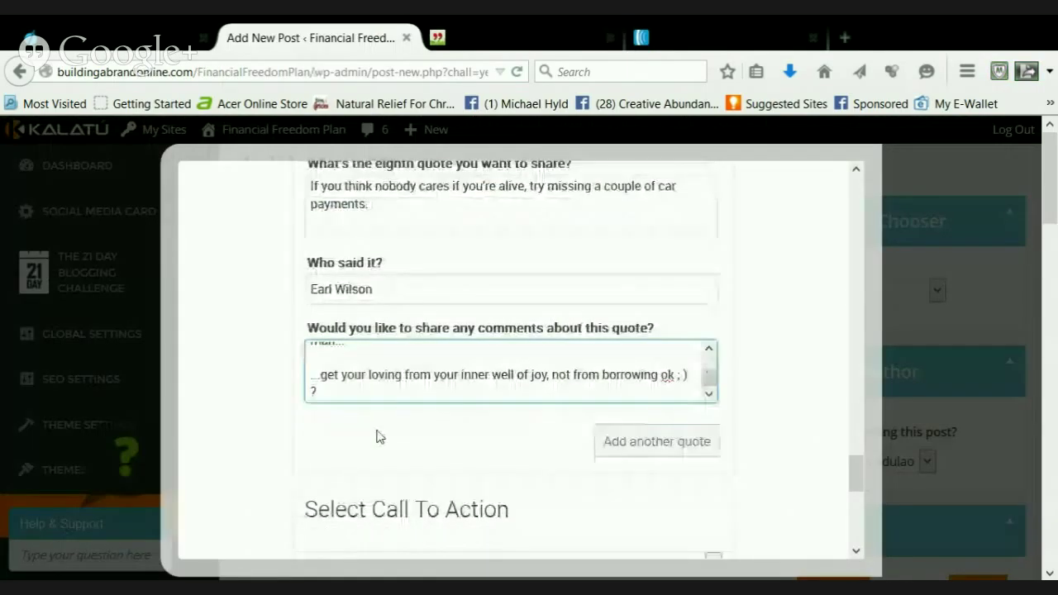
pyautogui.click(641, 417)
pyautogui.scroll(-8, 460, 414)
pyautogui.scroll(5, 461, 411)
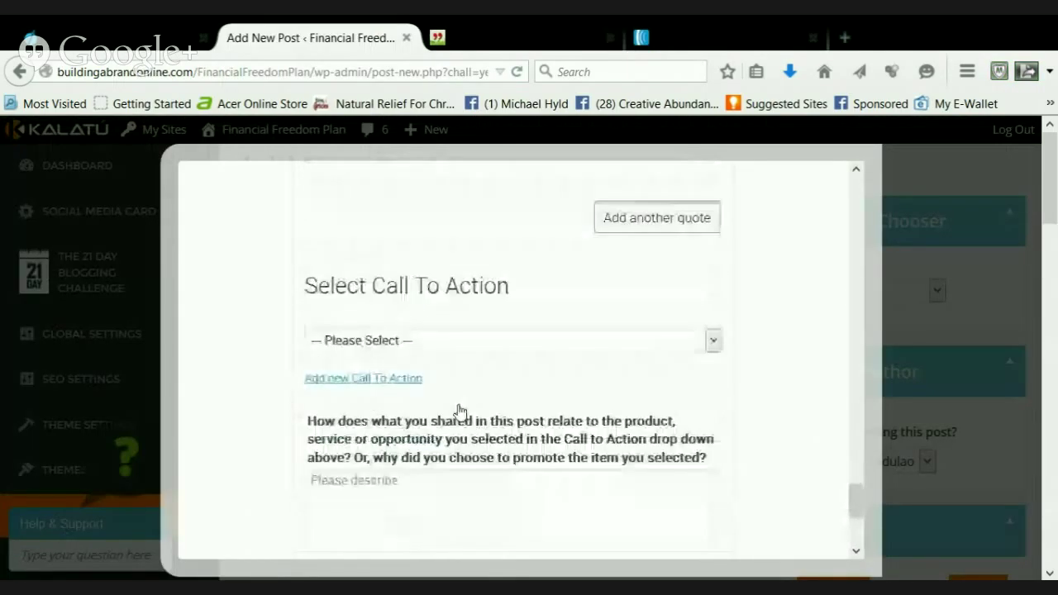
pyautogui.scroll(5, 455, 409)
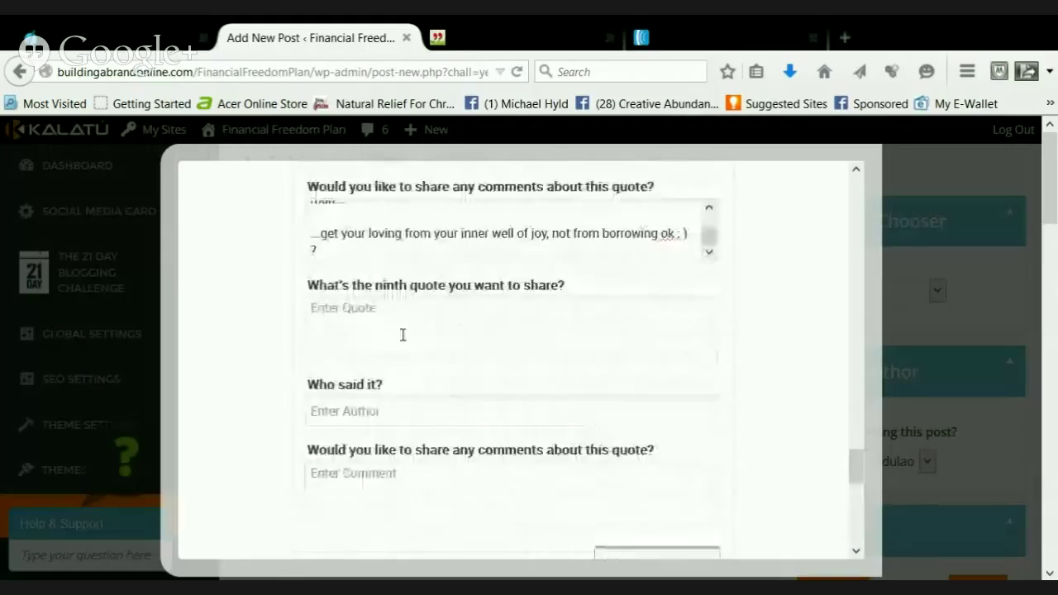
pyautogui.click(402, 336)
pyautogui.hotkey('ctrl', 'v')
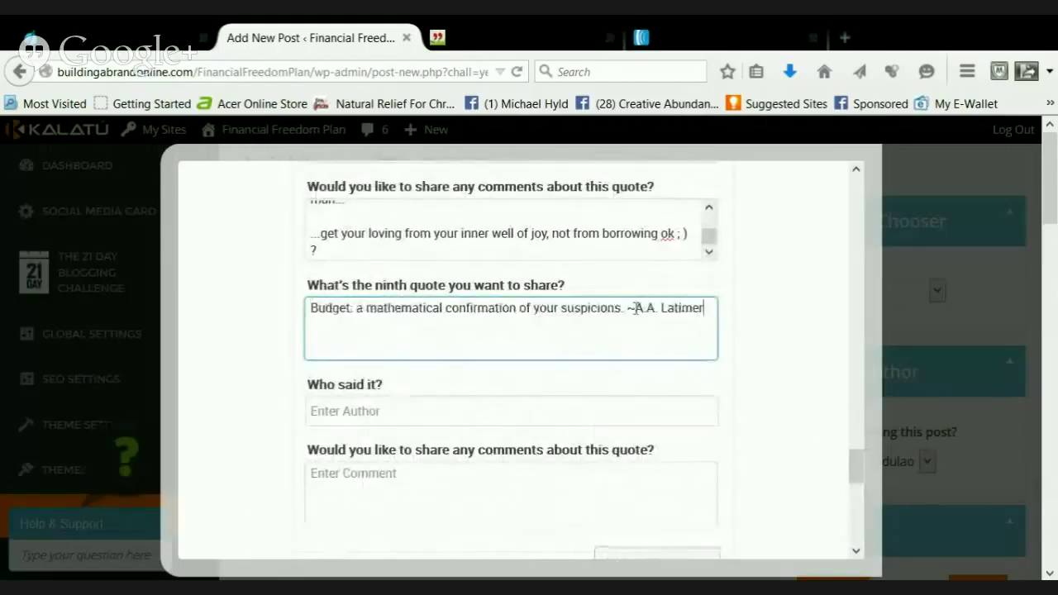
pyautogui.moveTo(634, 307); pyautogui.dragTo(703, 306)
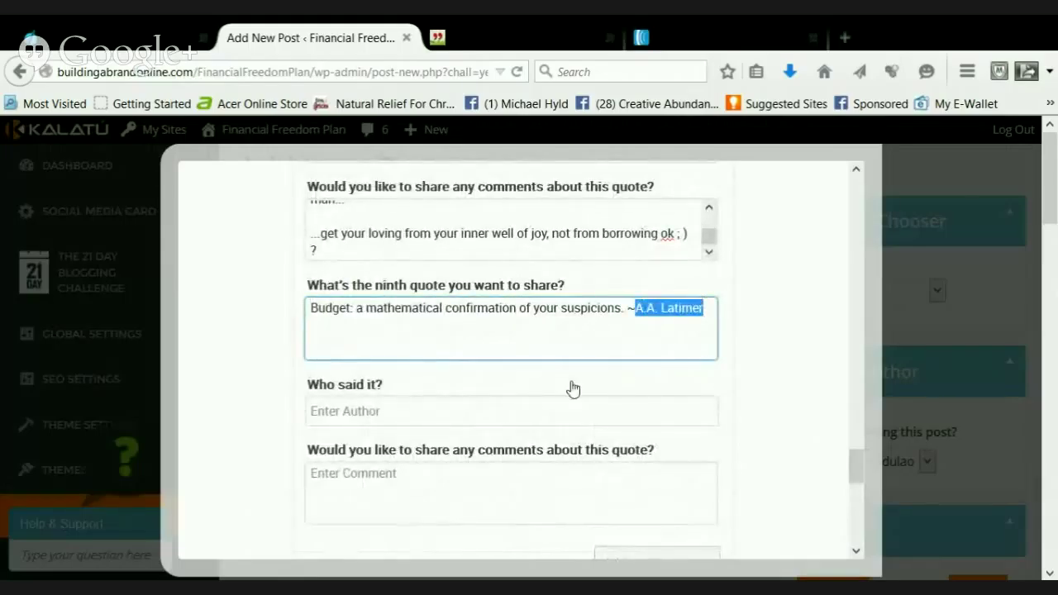
pyautogui.press('BackSpace')
pyautogui.press('BackSpace')
pyautogui.click(378, 417)
pyautogui.hotkey('ctrl', 'v')
# Begin the ninth quote's comment with '...I laughed when I read this one.'
pyautogui.click(423, 471)
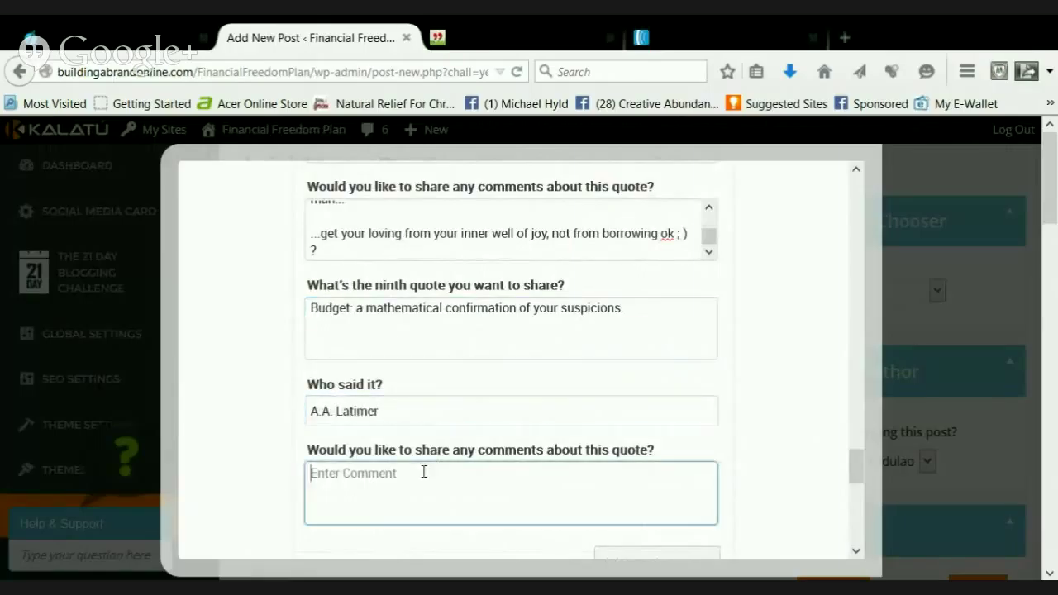
pyautogui.write('...')
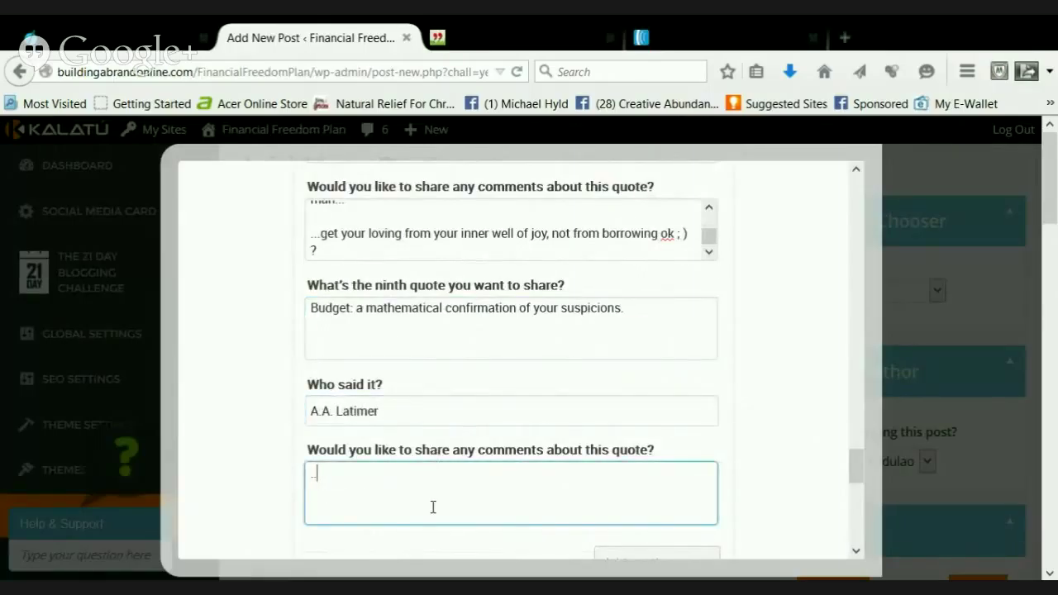
pyautogui.write('I laughed when')
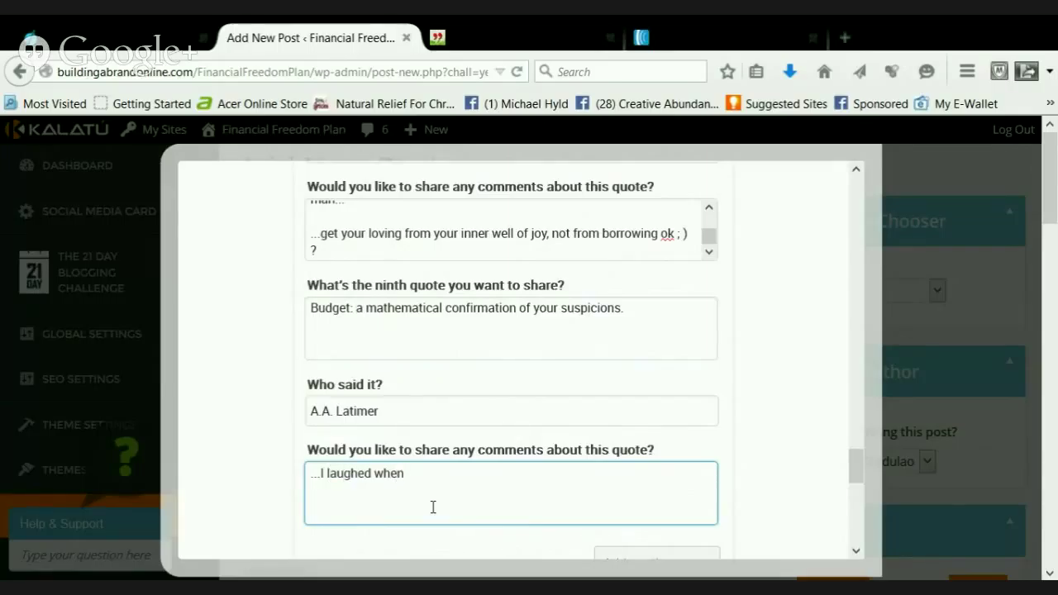
pyautogui.write(' I read this one...')
pyautogui.press('Return')
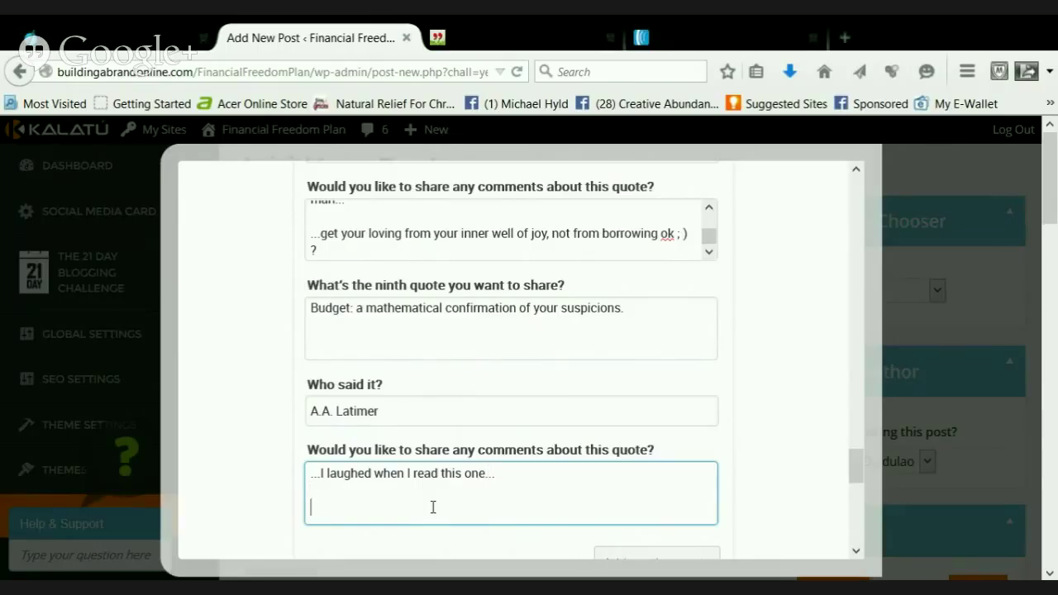
pyautogui.write('..')
pyautogui.press('BackSpace')
pyautogui.press('BackSpace')
pyautogui.press('BackSpace')
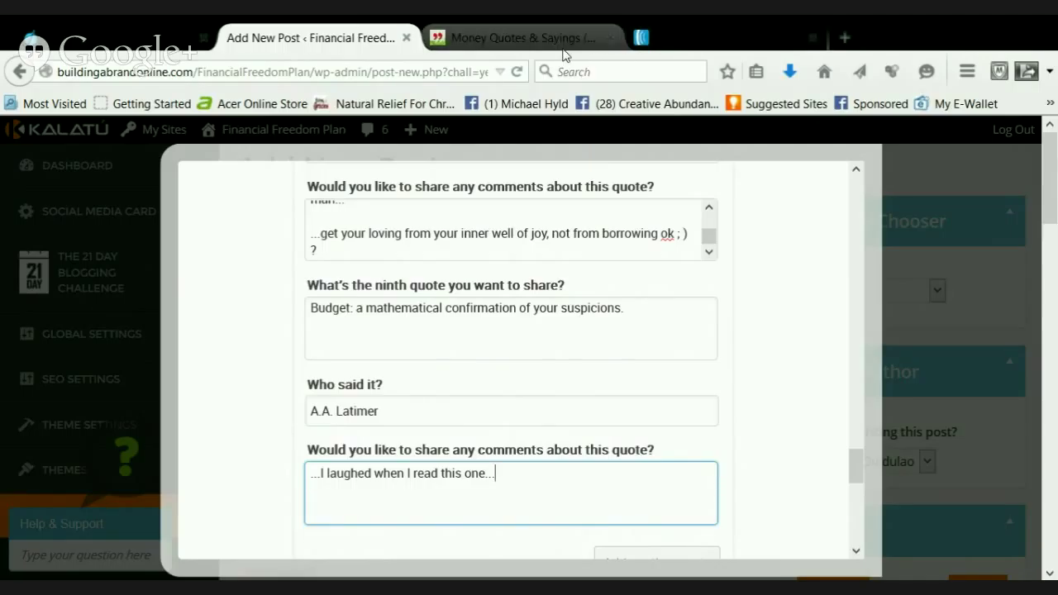
pyautogui.click(563, 40)
pyautogui.scroll(-1, 562, 295)
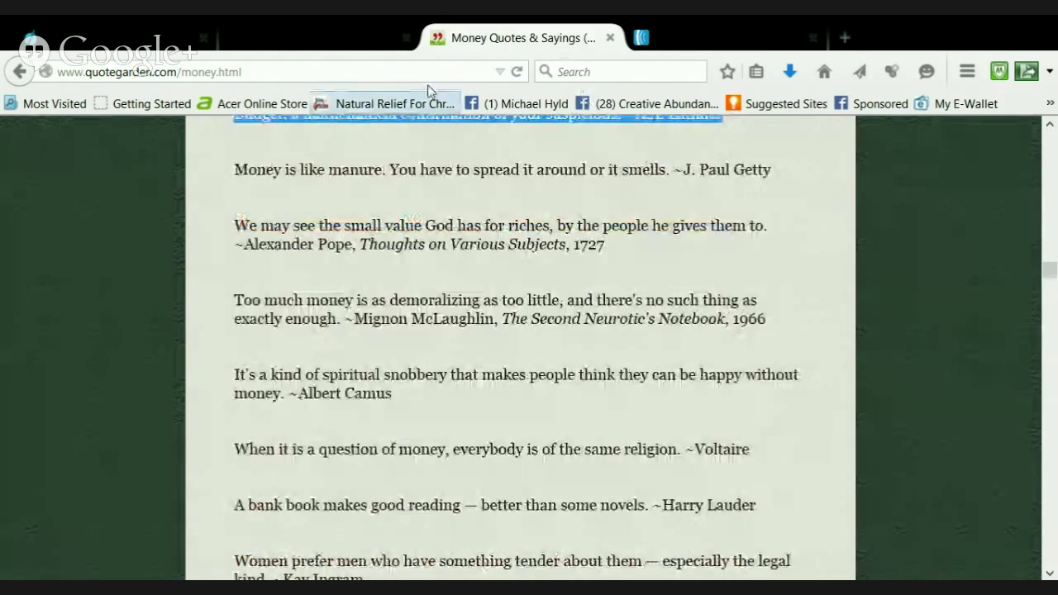
pyautogui.click(344, 42)
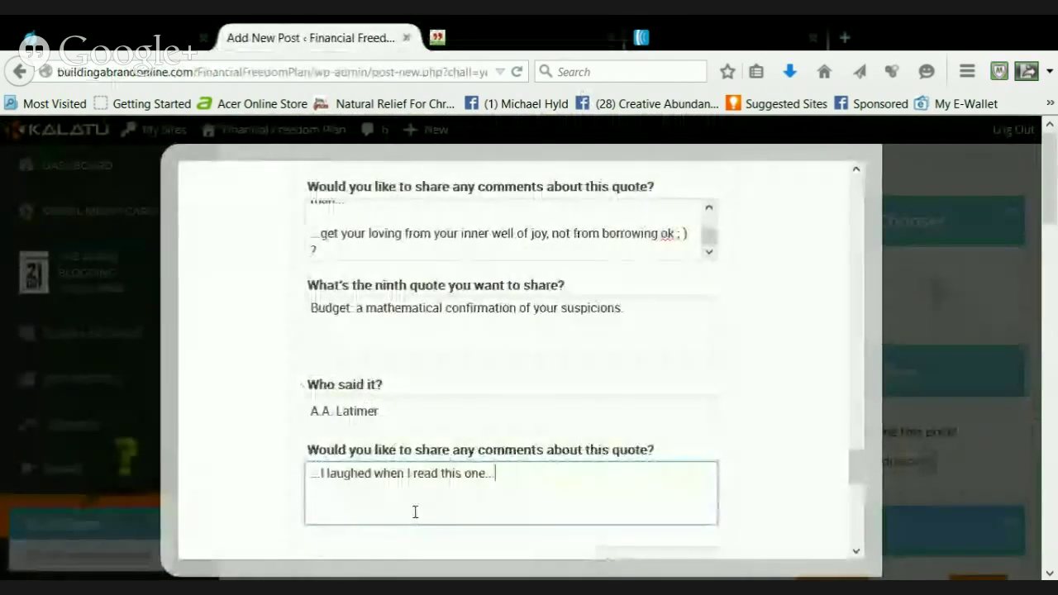
# Add comment lines 'why be so serious about budgets right?' and 'budgets are AWESOME!'
pyautogui.press('Return')
pyautogui.write('...why')
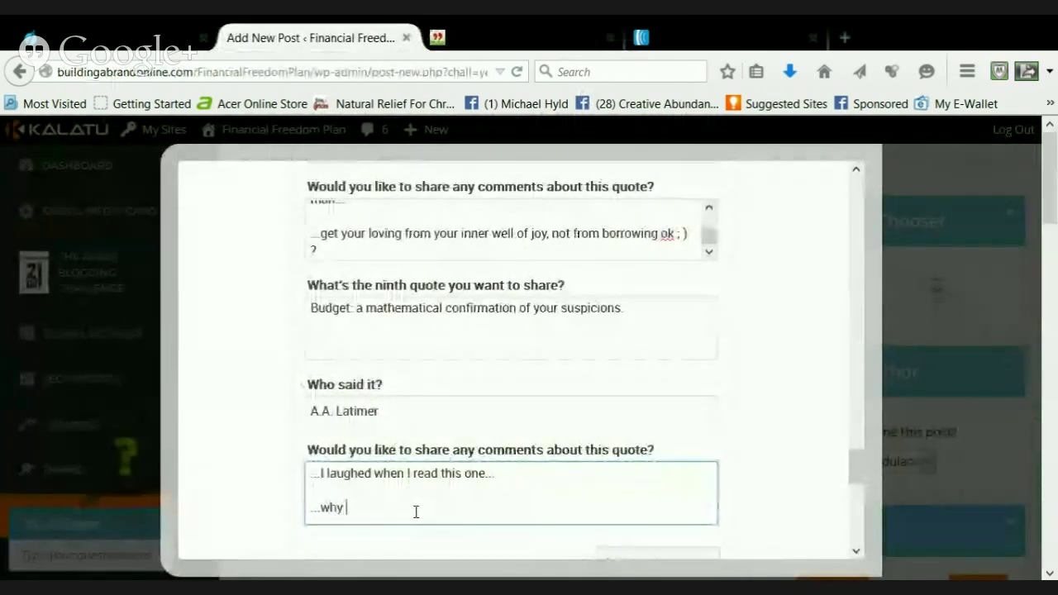
pyautogui.write(' be so seriou')
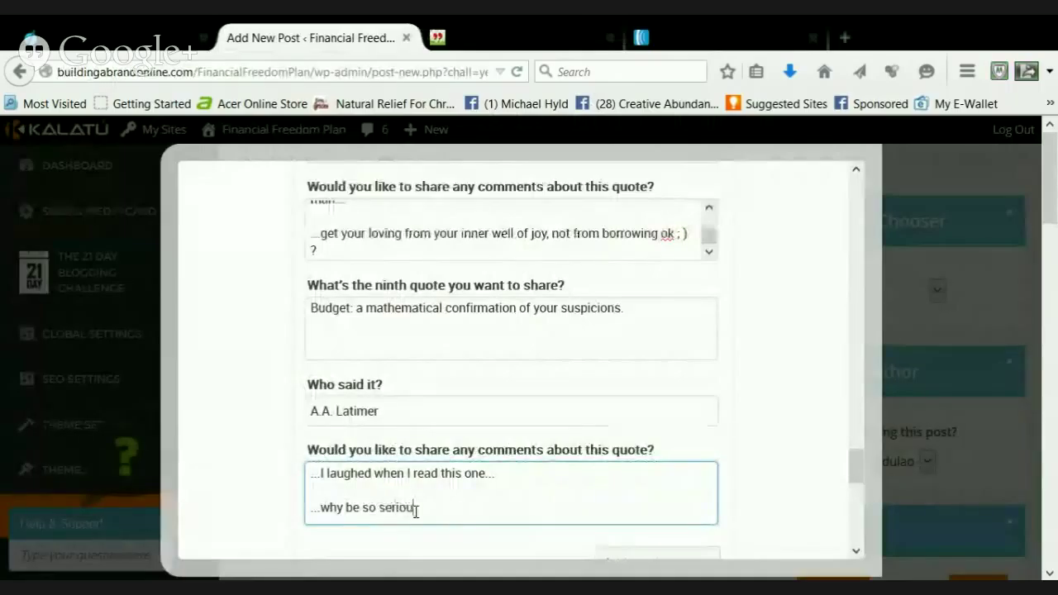
pyautogui.write('s about budge')
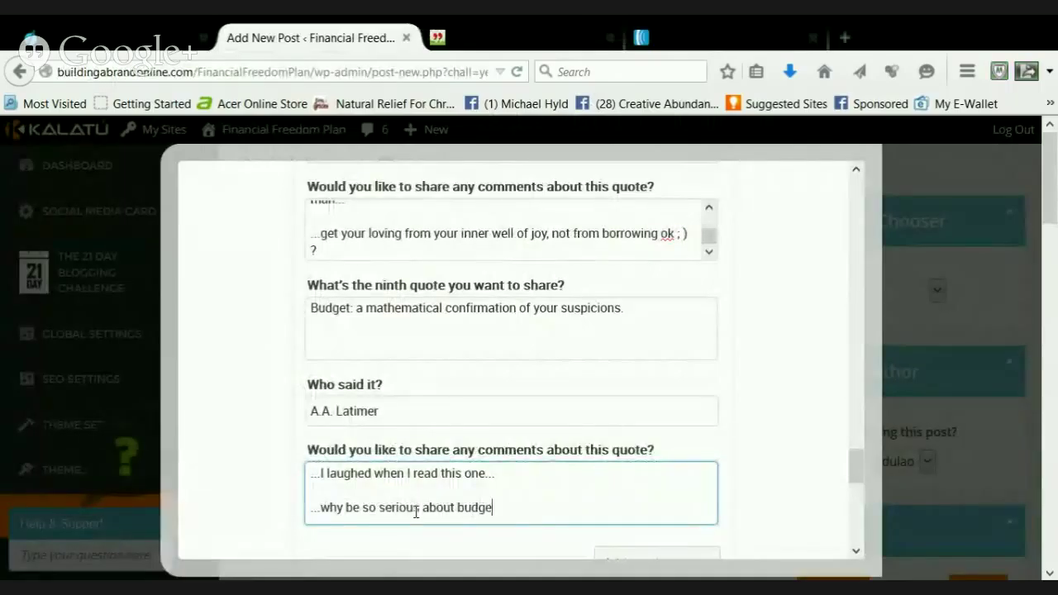
pyautogui.write('ts right?')
pyautogui.press('Return')
pyautogui.press('Return')
pyautogui.write('...')
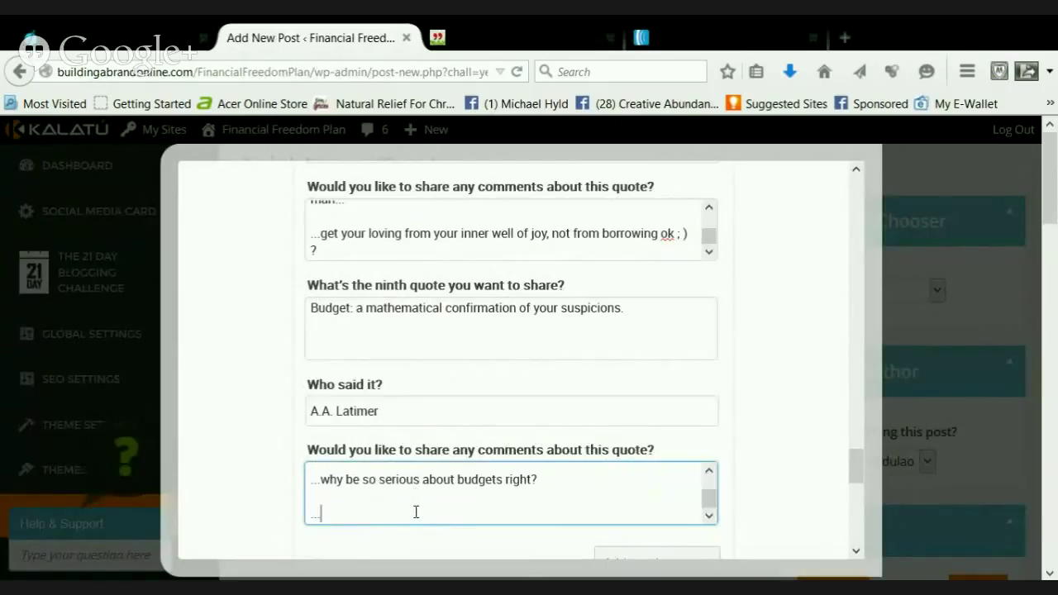
pyautogui.write('budgets are')
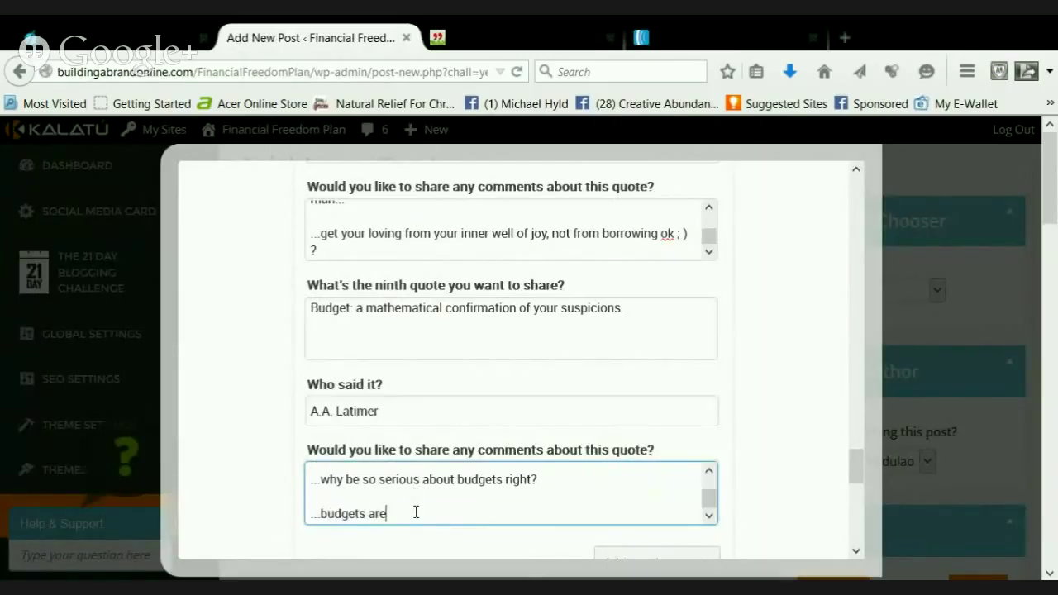
pyautogui.write(' AWESOME!')
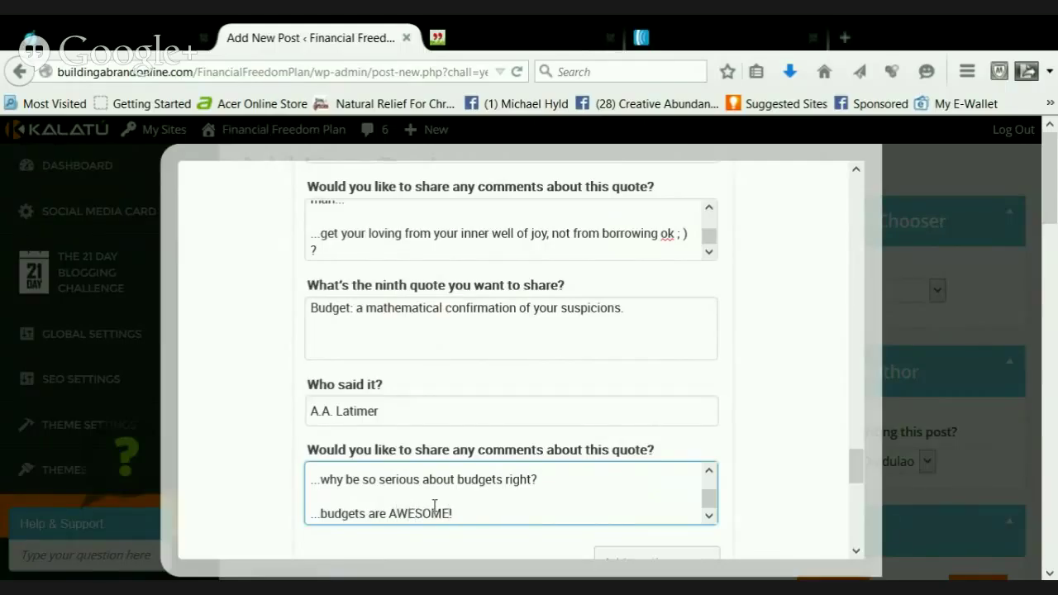
pyautogui.scroll(2, 457, 492)
pyautogui.scroll(1, 457, 492)
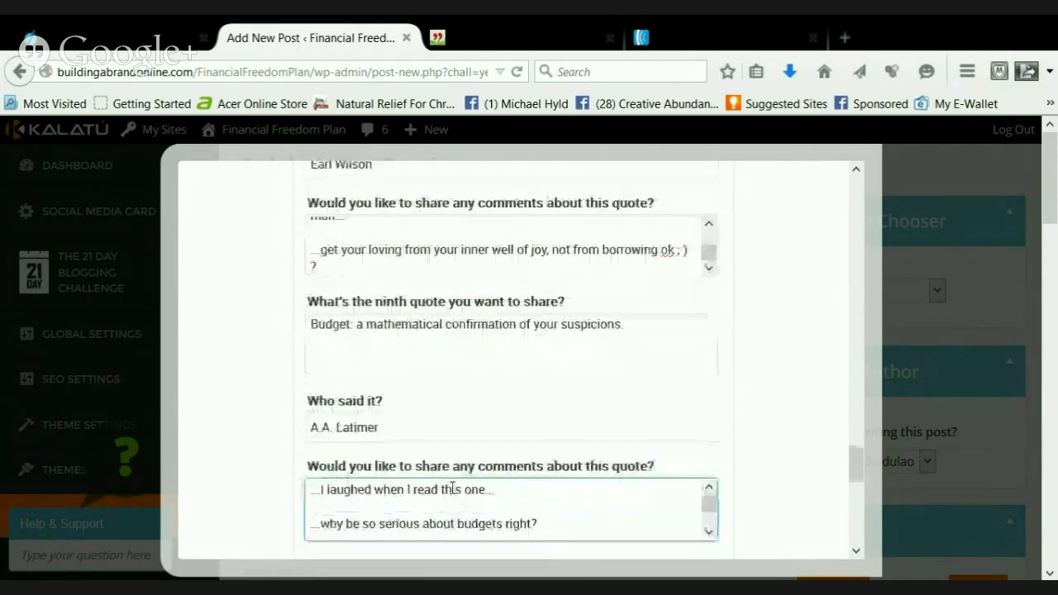
pyautogui.scroll(-3, 449, 475)
pyautogui.scroll(-1, 447, 476)
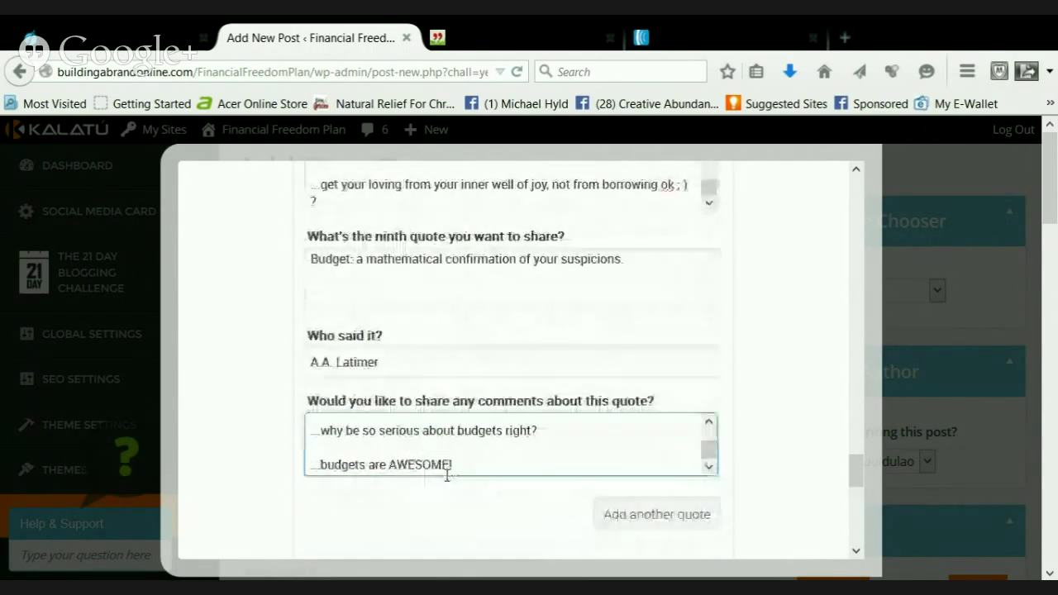
pyautogui.click(517, 24)
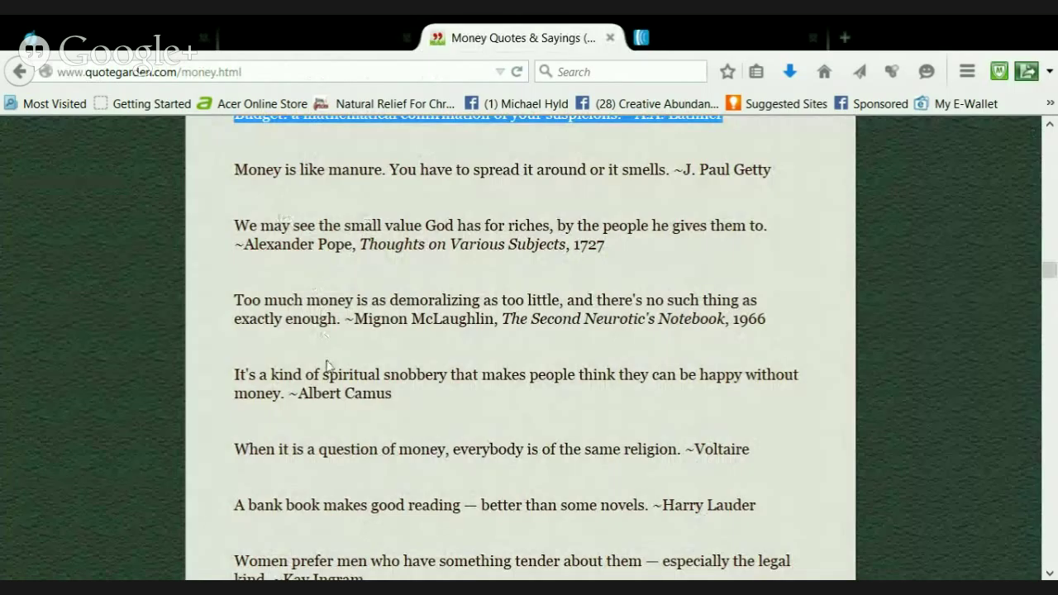
# Glance between the money quotes and the post form, then scroll down to Select Call To Action
pyautogui.click(358, 36)
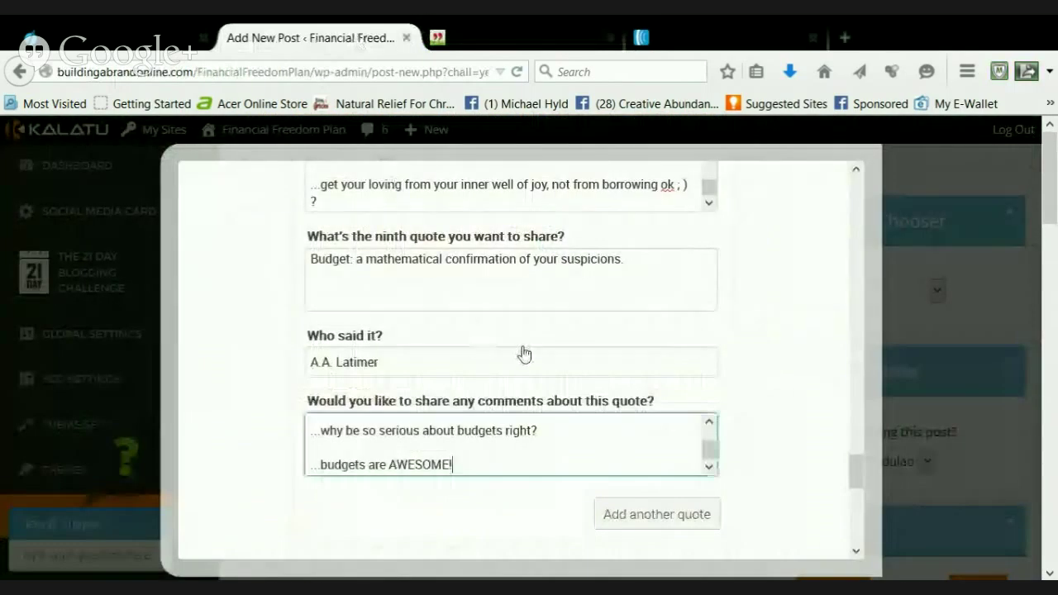
pyautogui.scroll(3, 521, 354)
pyautogui.scroll(3, 523, 353)
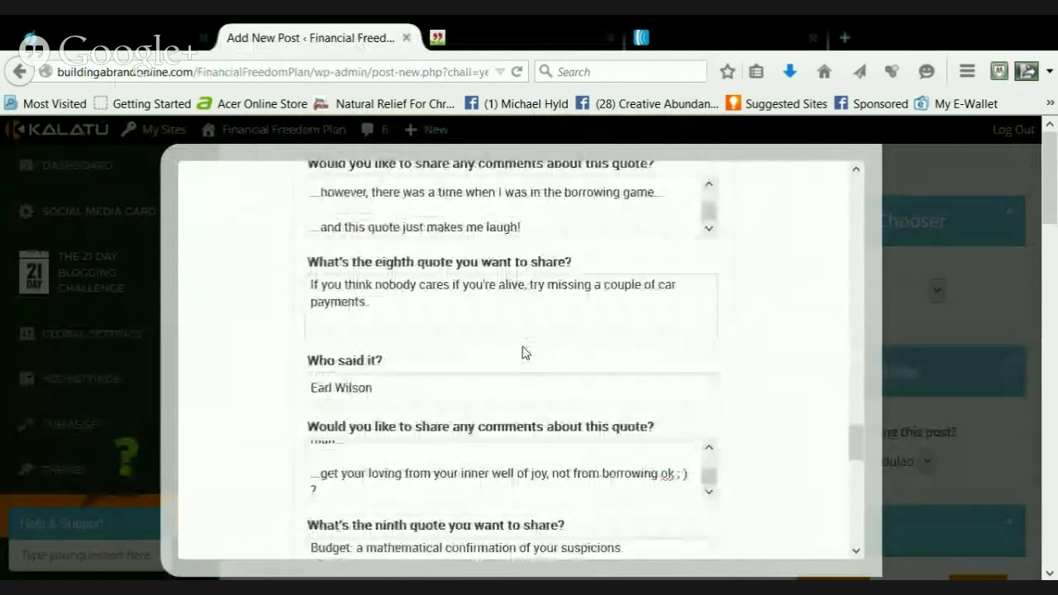
pyautogui.scroll(-1, 523, 353)
pyautogui.scroll(-2, 523, 354)
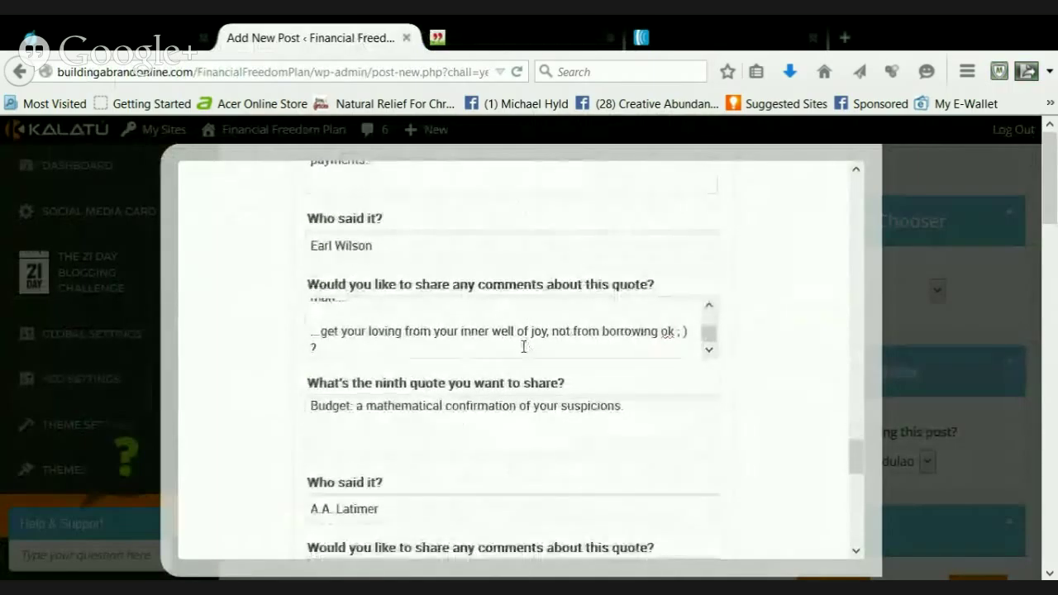
pyautogui.scroll(-4, 524, 348)
pyautogui.click(484, 37)
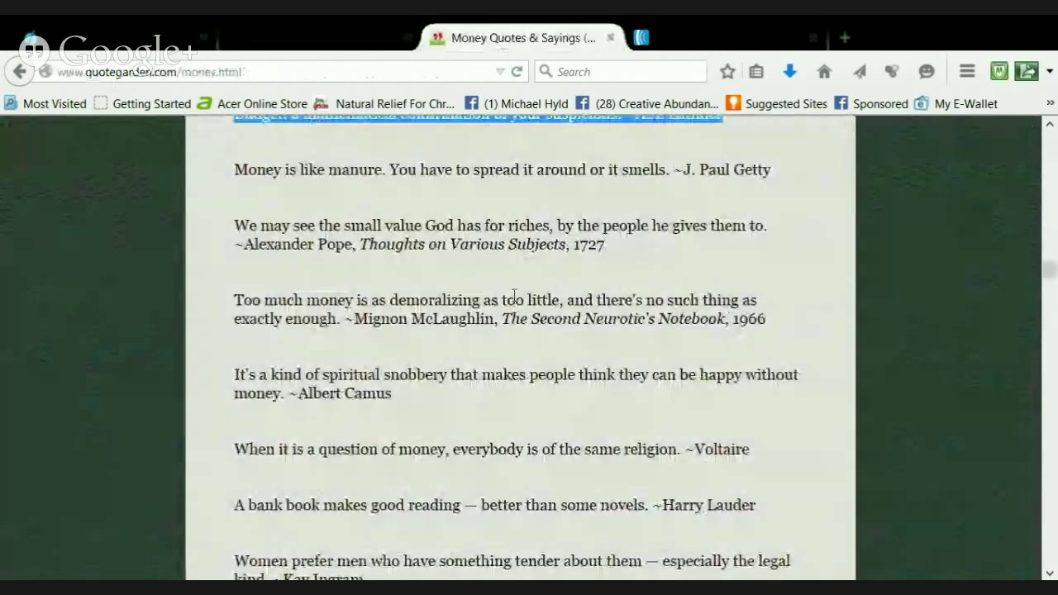
pyautogui.scroll(-1, 490, 339)
pyautogui.scroll(2, 490, 335)
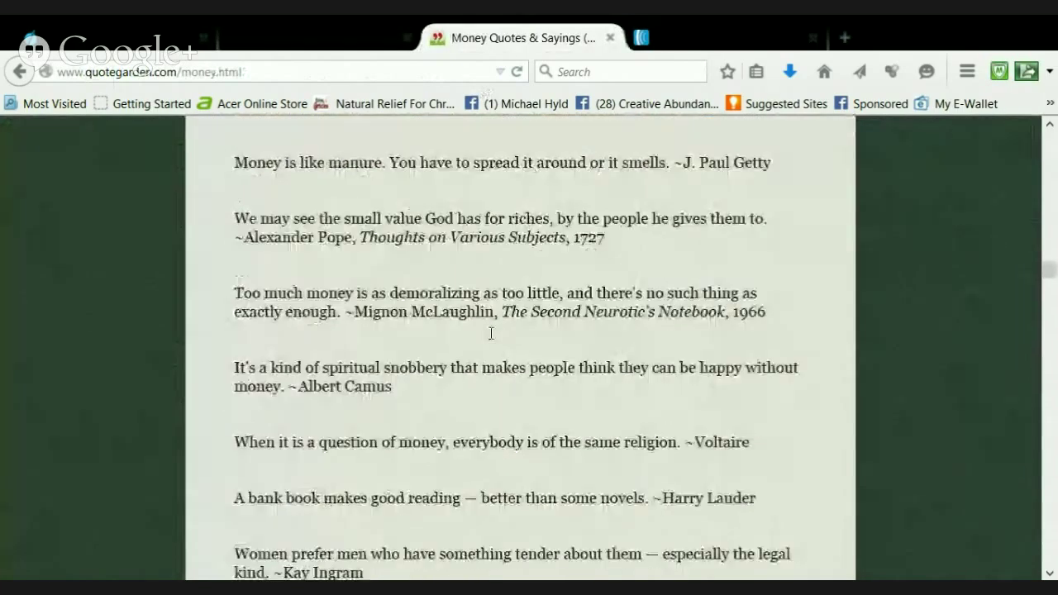
pyautogui.scroll(2, 490, 332)
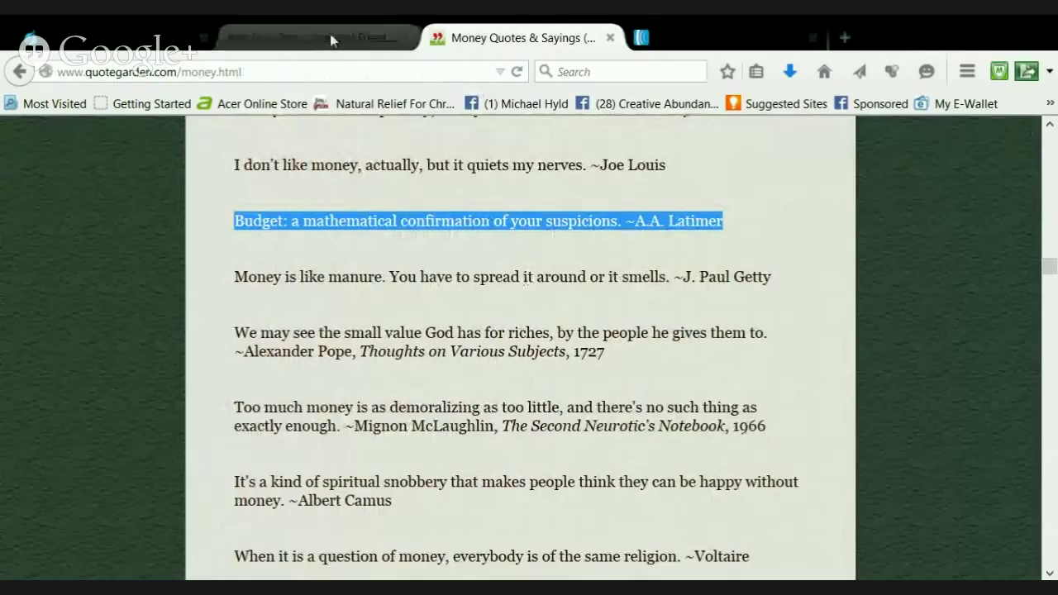
pyautogui.click(331, 39)
pyautogui.scroll(-3, 671, 478)
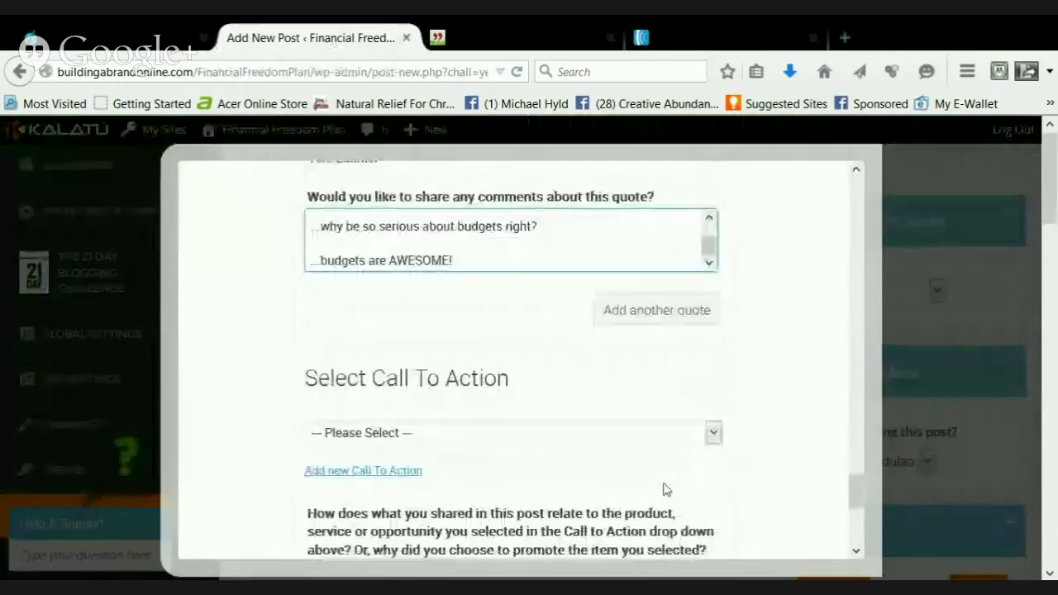
# Choose 'Truth or Hype: Triple Your $ Abilities' as the post's call to action
pyautogui.scroll(-2, 666, 490)
pyautogui.click(388, 344)
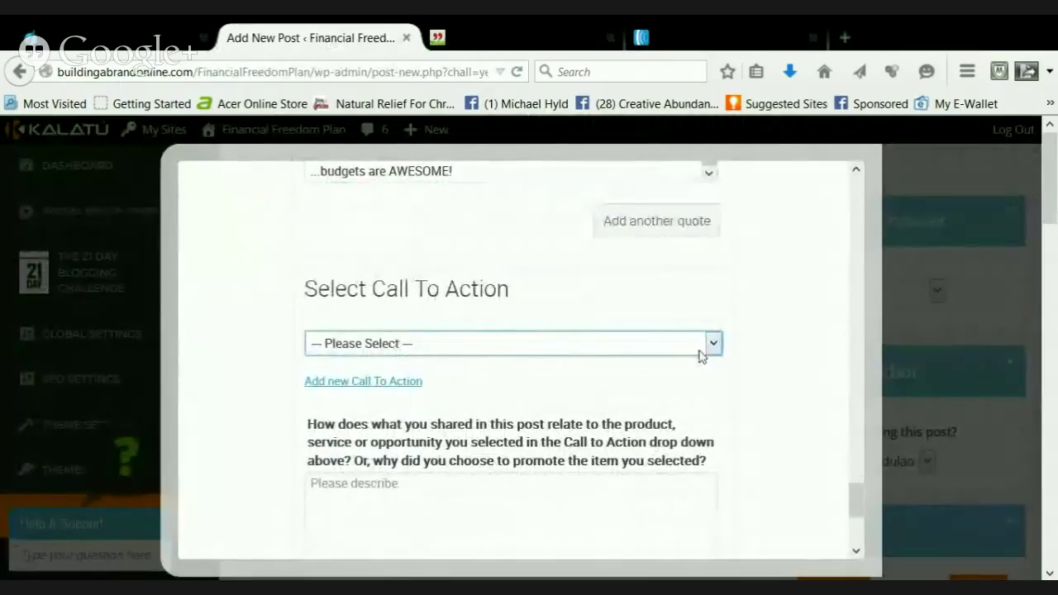
pyautogui.scroll(-1, 506, 302)
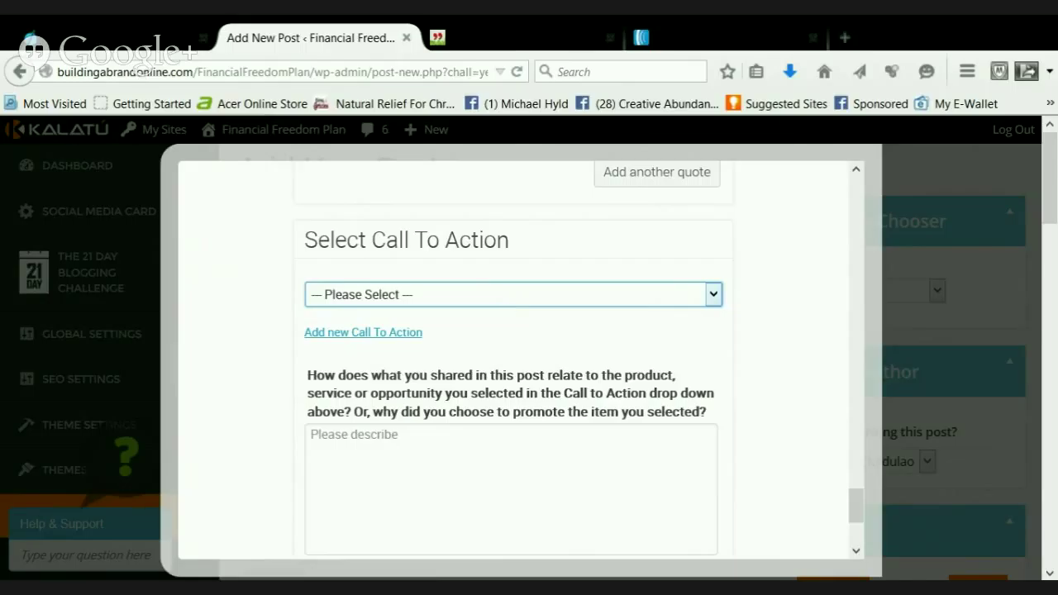
pyautogui.click(496, 366)
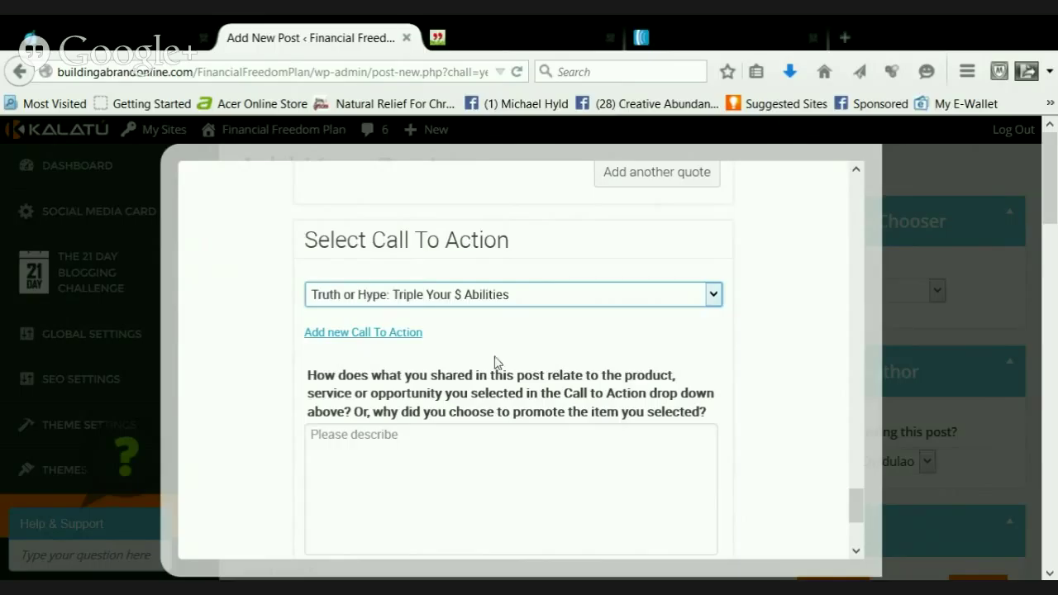
pyautogui.scroll(-2, 479, 395)
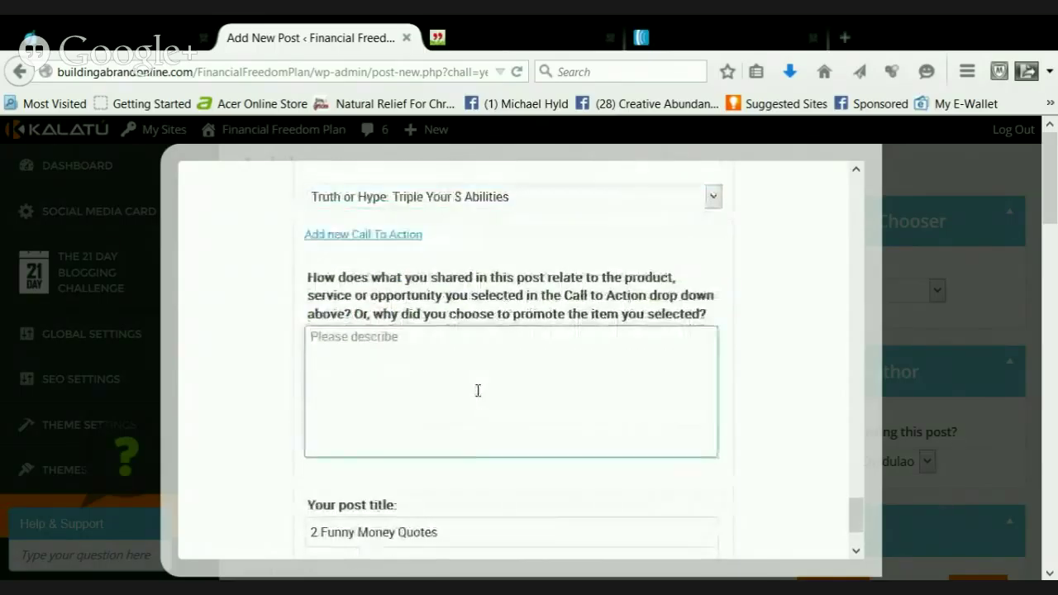
# Write the call-to-action pitch about having fun making money online, ending 'CLICK the image below for more details!!!'
pyautogui.click(478, 390)
pyautogui.write('...so, you')
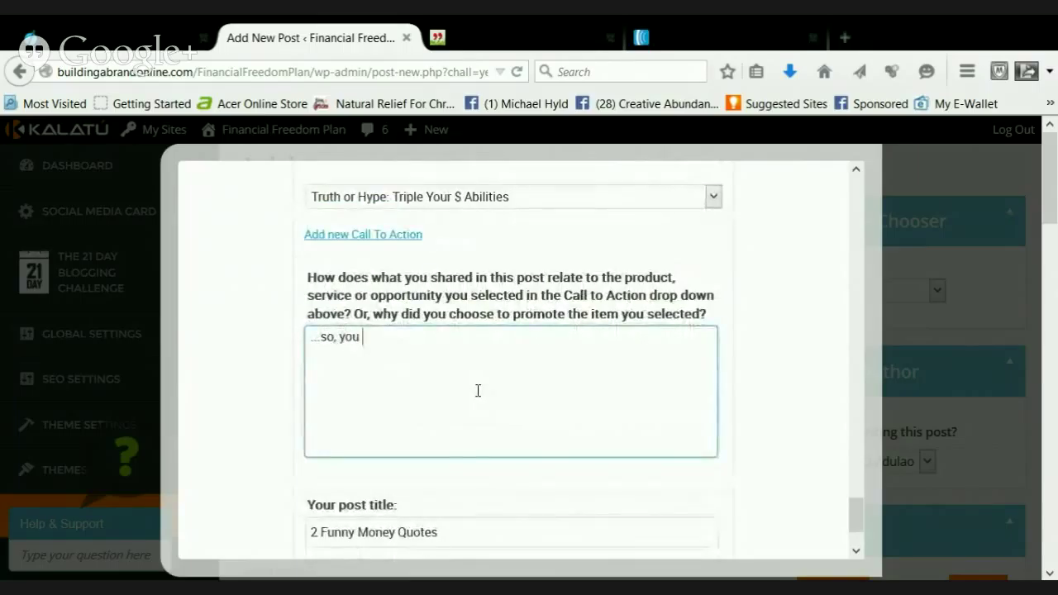
pyautogui.write(' want to learn how ')
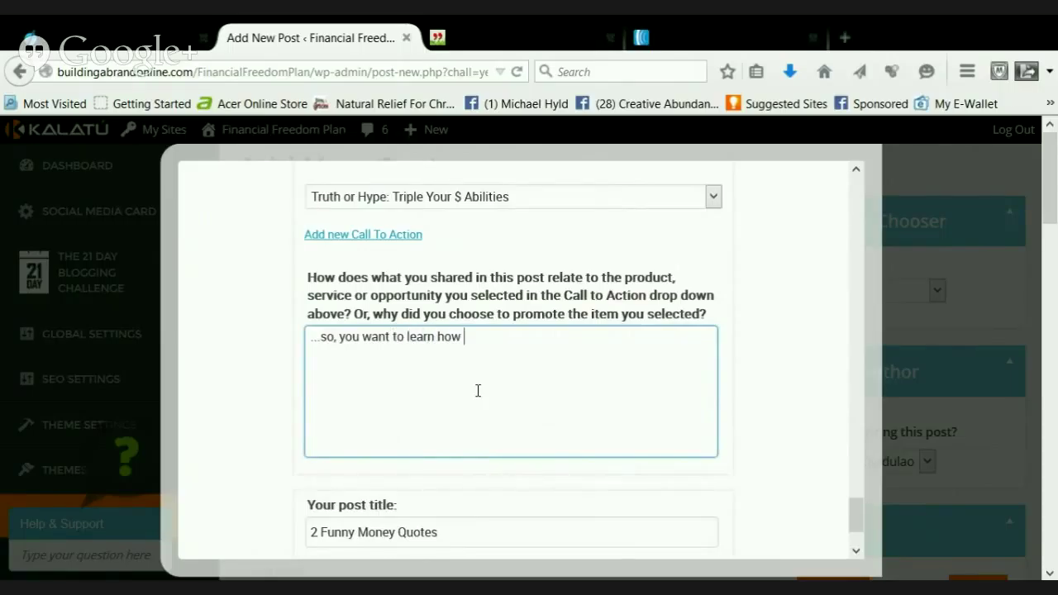
pyautogui.write('to have fund')
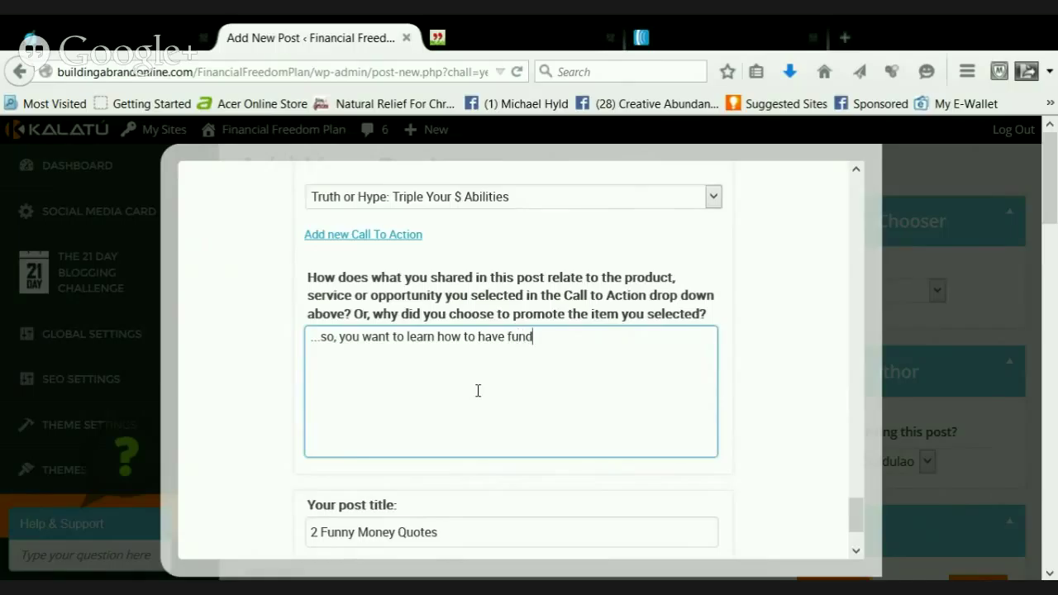
pyautogui.press('BackSpace')
pyautogui.write(' and make money ')
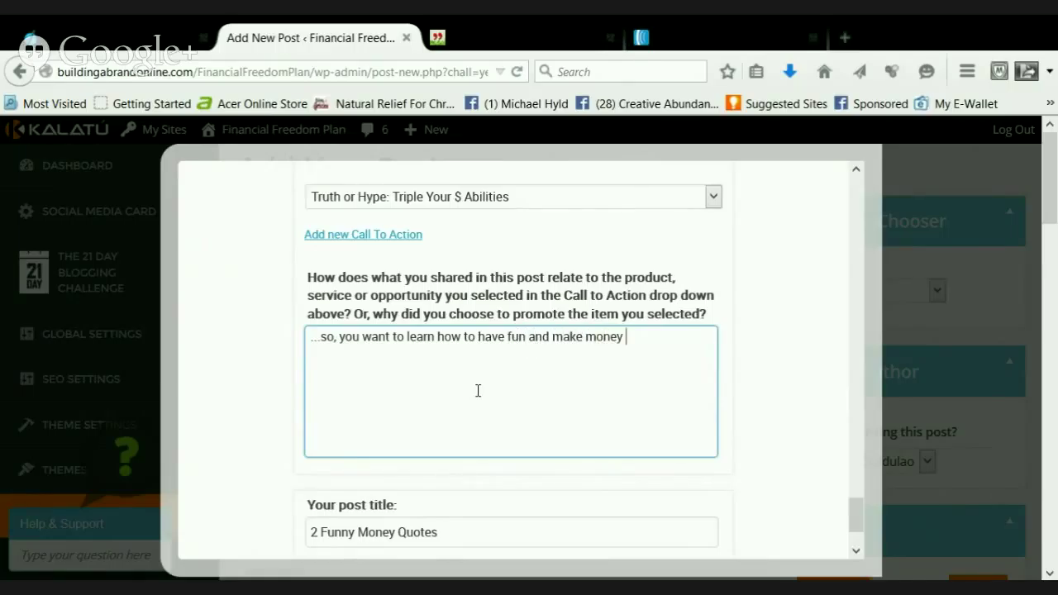
pyautogui.write('online?')
pyautogui.press('Return')
pyautogui.press('Return')
pyautogui.write("...well, it's ea")
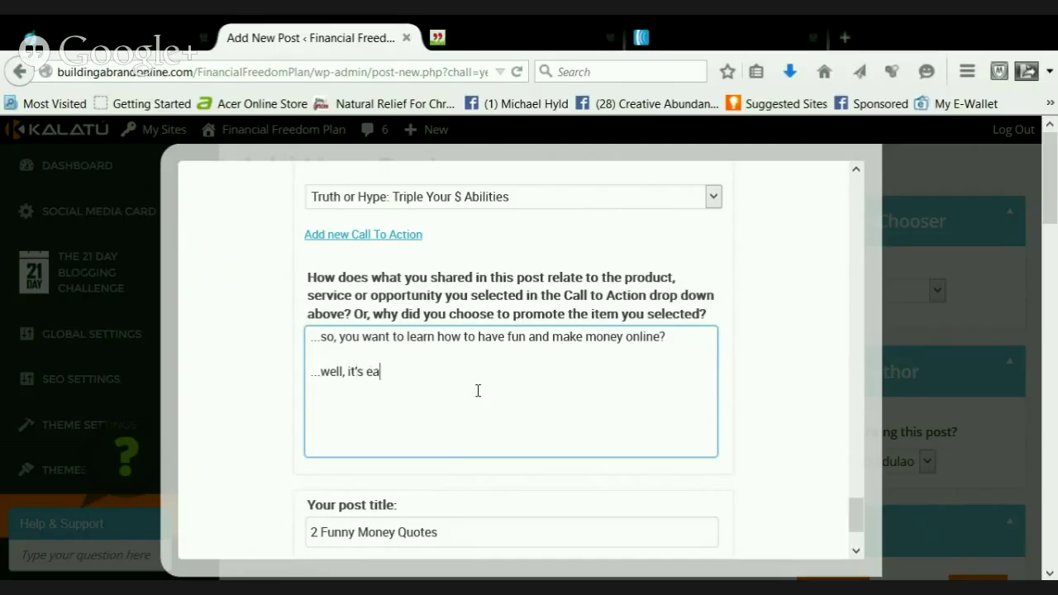
pyautogui.write('sier than you think it is...')
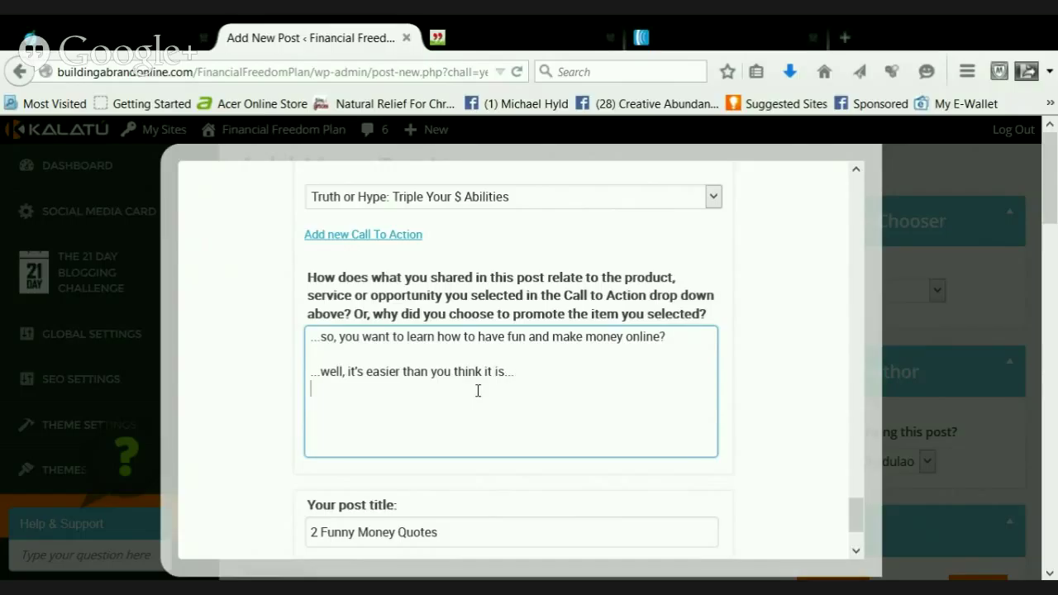
pyautogui.press('Return')
pyautogui.write("...and it's importan")
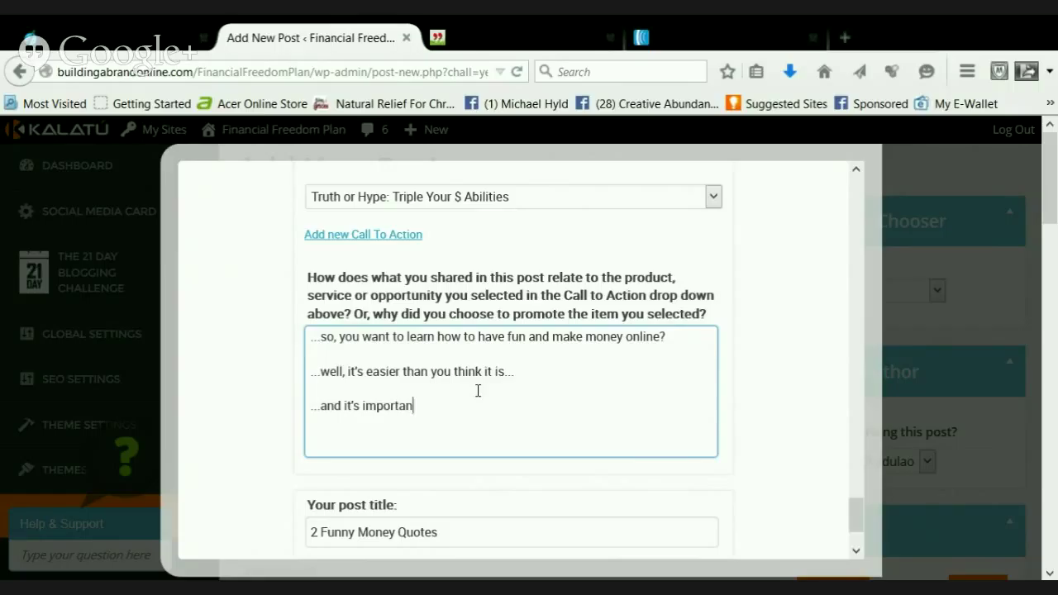
pyautogui.write('t to get in the game')
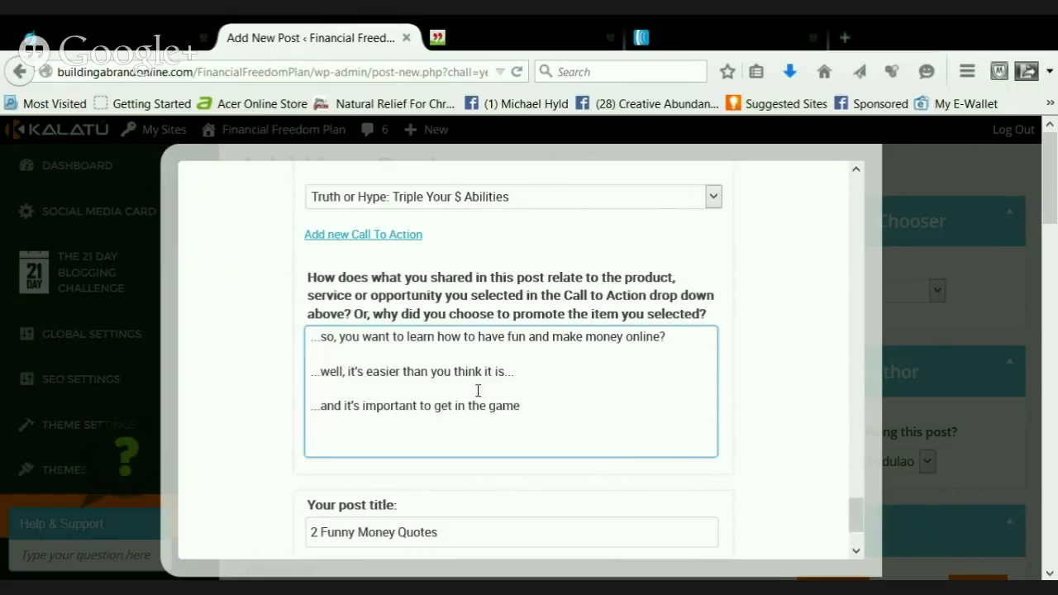
pyautogui.write(" while it's hot!")
pyautogui.press('Return')
pyautogui.press('Return')
pyautogui.write('...and')
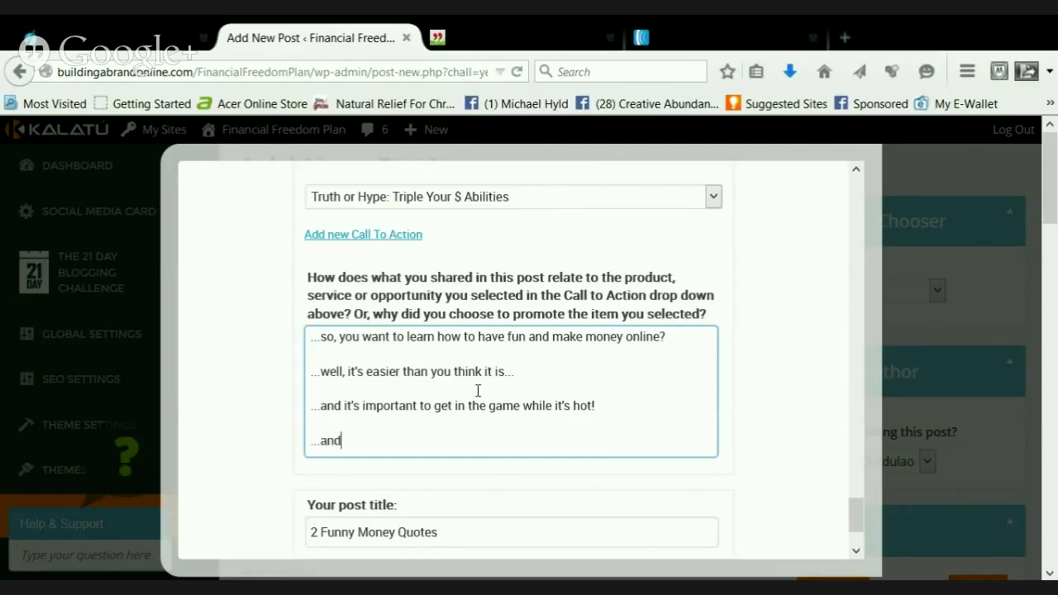
pyautogui.write(' you get to know a')
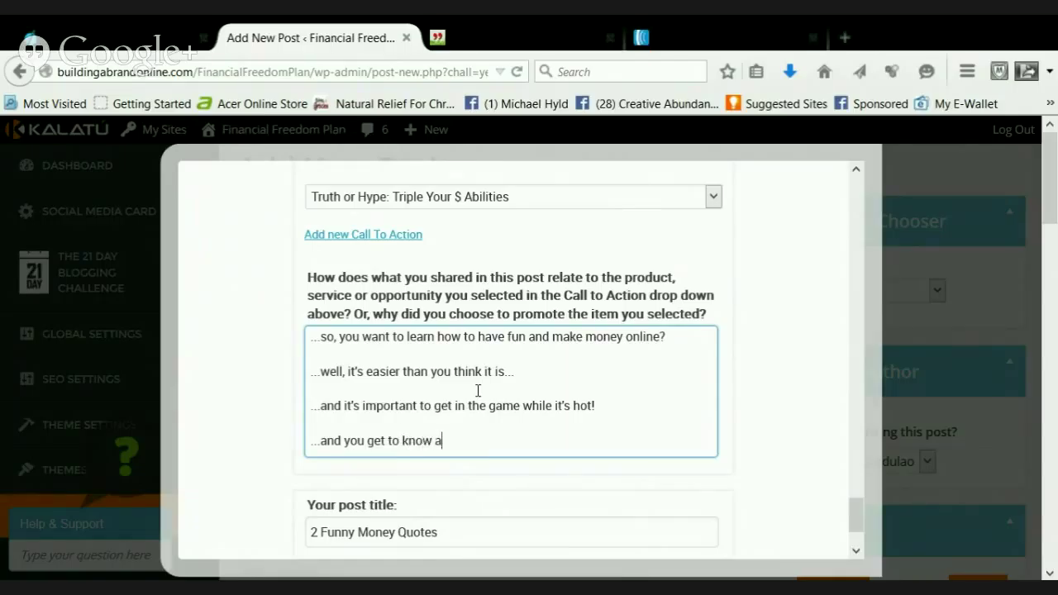
pyautogui.write(' really cool internet marketer')
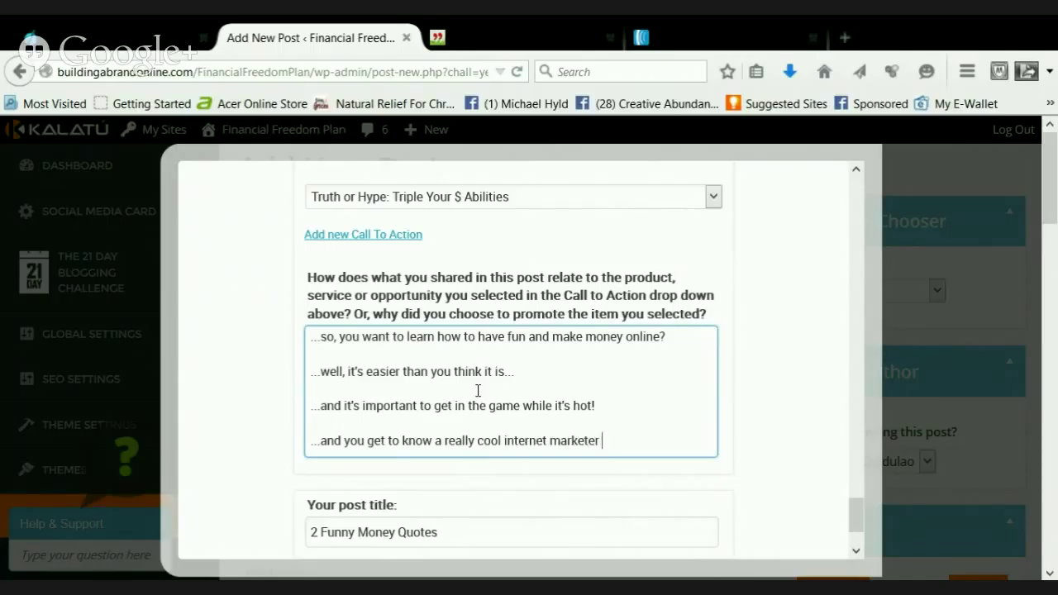
pyautogui.write(' who kn')
pyautogui.press('BackSpace')
pyautogui.write('knows how t')
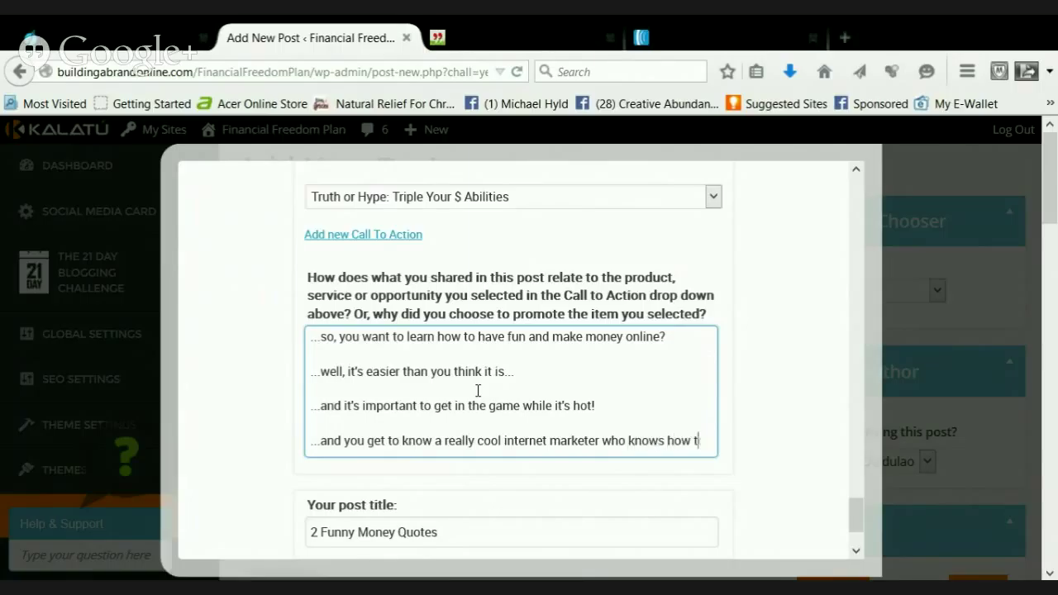
pyautogui.write('o have fun')
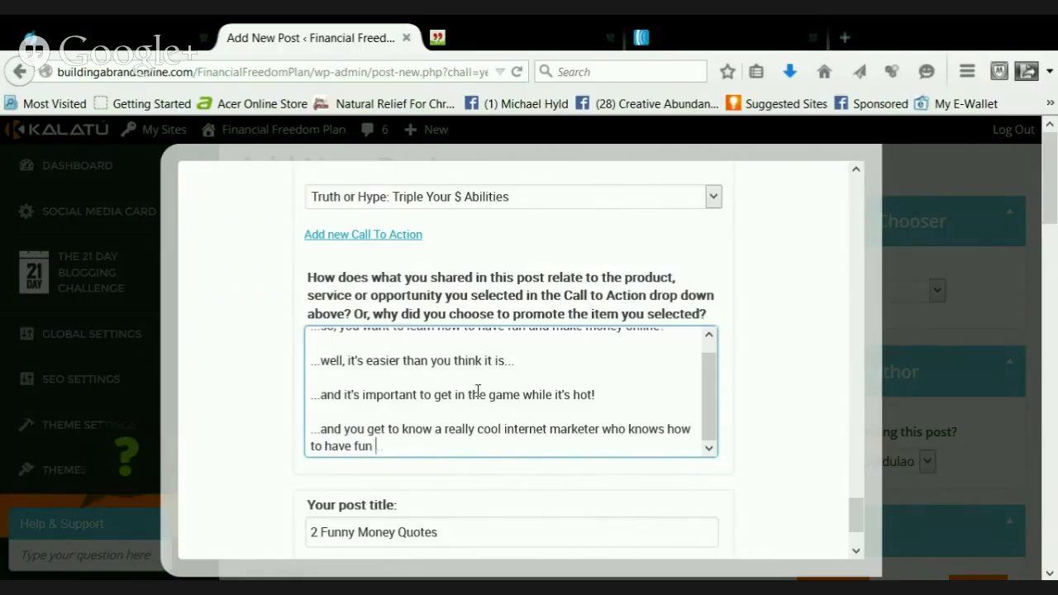
pyautogui.write(' with money...')
pyautogui.press('Return')
pyautogui.press('Return')
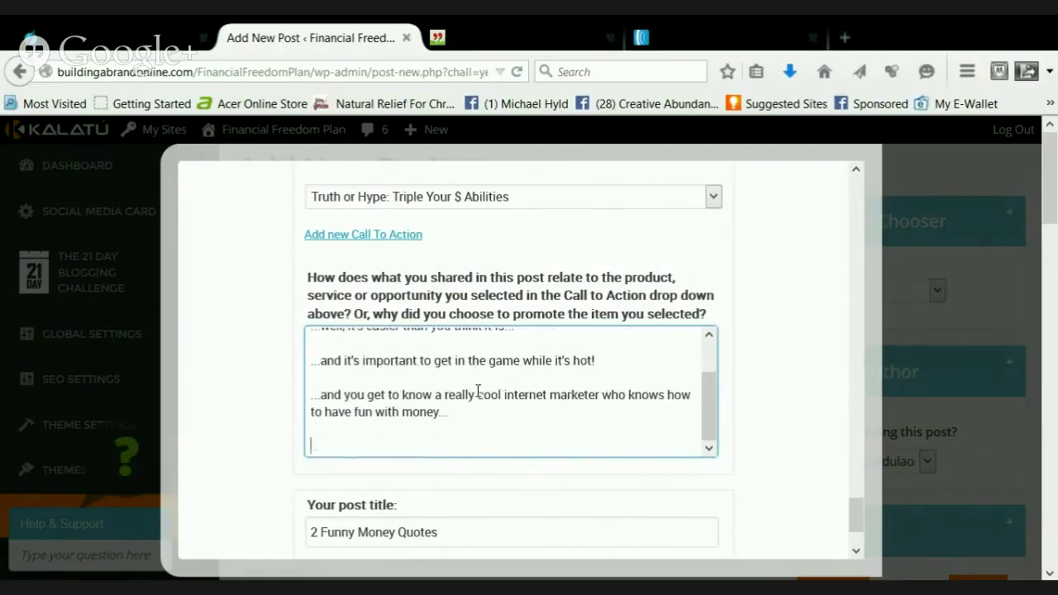
pyautogui.write('CLICK the image')
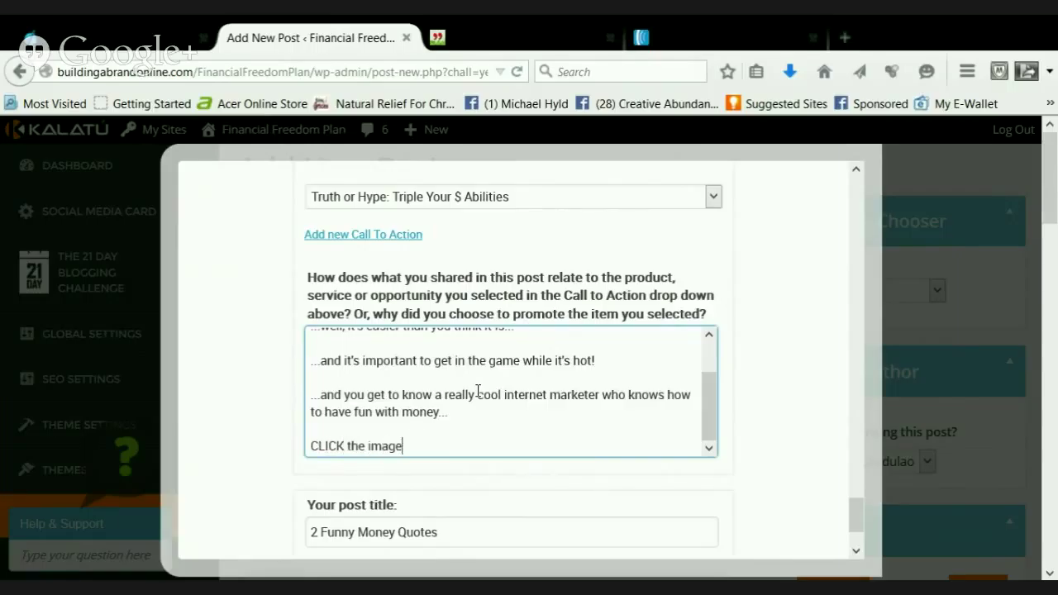
pyautogui.write(' below for more details!')
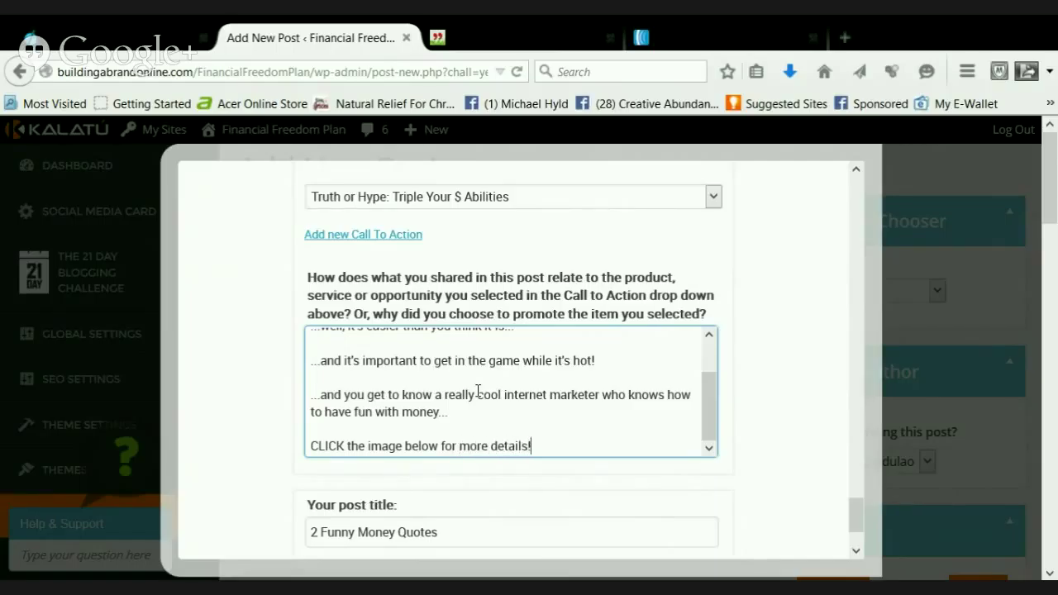
pyautogui.write('!!')
# Retitle '2 Funny Money Quotes' to '9 Funny Quotes About Money That Will Make You LAUGH OUT LOUD'
pyautogui.scroll(-3, 553, 372)
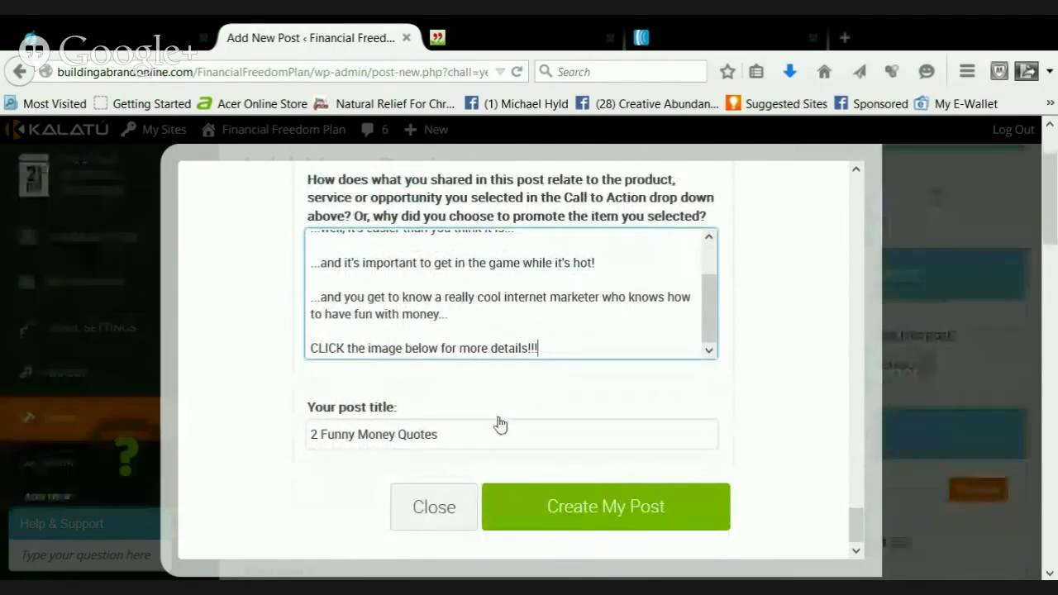
pyautogui.scroll(2, 712, 307)
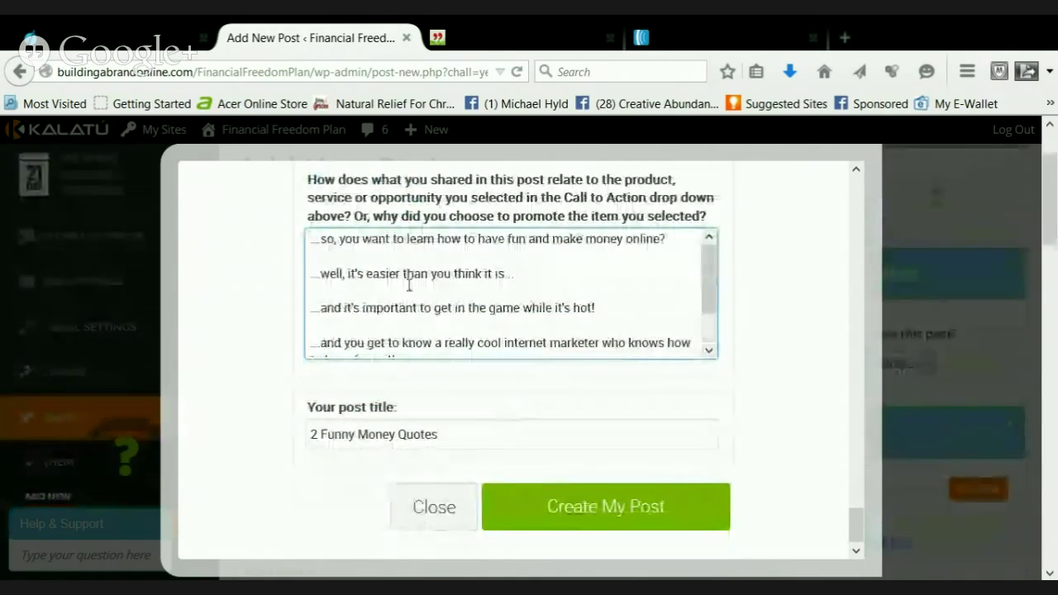
pyautogui.doubleClick(313, 435)
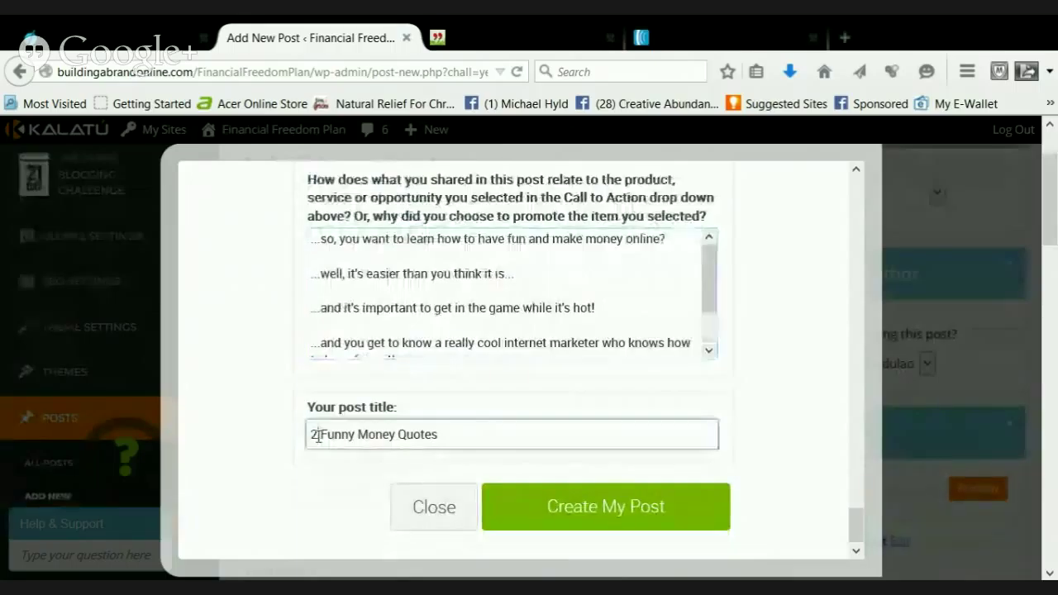
pyautogui.write('9')
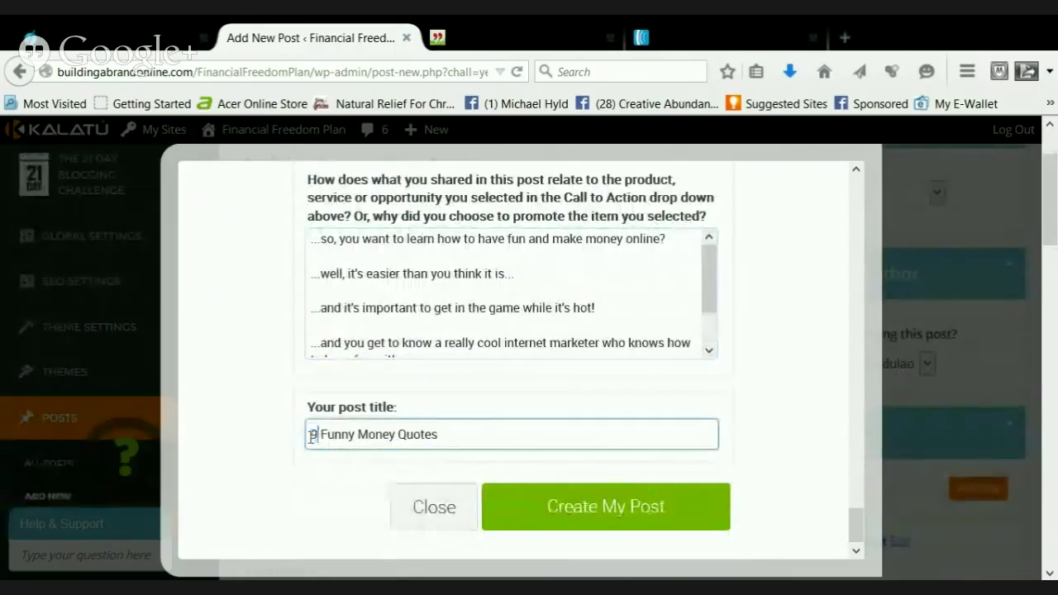
pyautogui.press('Right')
pyautogui.press('Right')
pyautogui.press('Right')
pyautogui.press('Right')
pyautogui.press('Right')
pyautogui.press('Right')
pyautogui.press('Right')
pyautogui.press('Right')
pyautogui.press('Right')
pyautogui.press('Right')
pyautogui.press('Right')
pyautogui.press('Right')
pyautogui.press('Right')
pyautogui.press('Right')
pyautogui.press('Right')
pyautogui.press('Right')
pyautogui.press('Right')
pyautogui.press('Right')
pyautogui.press('Right')
pyautogui.press('Left')
pyautogui.press('Left')
pyautogui.press('Left')
pyautogui.press('Left')
pyautogui.press('Left')
pyautogui.press('BackSpace')
pyautogui.press('BackSpace')
pyautogui.press('BackSpace')
pyautogui.press('BackSpace')
pyautogui.press('BackSpace')
pyautogui.press('BackSpace')
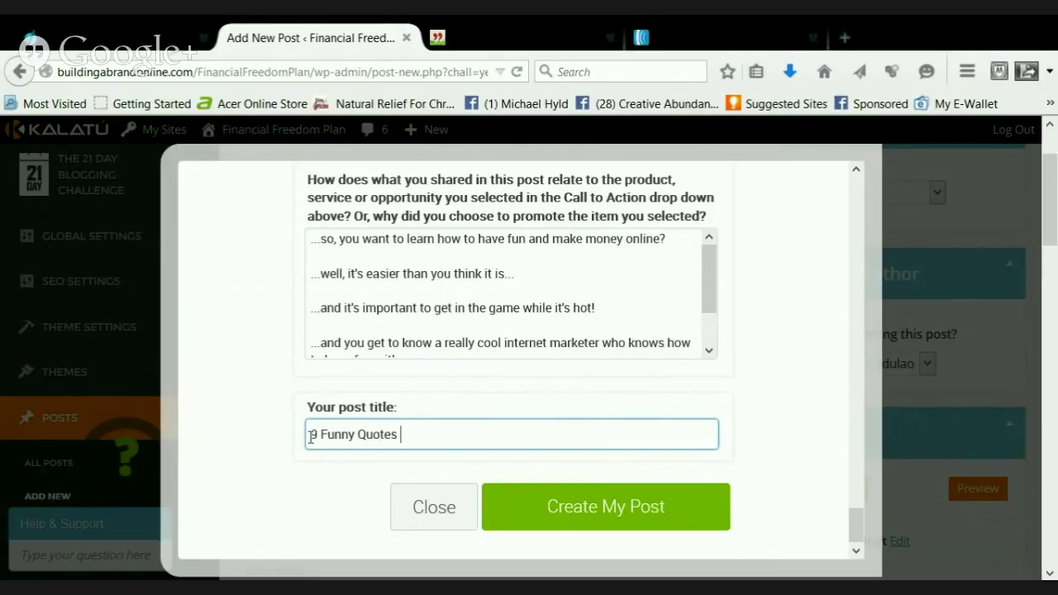
pyautogui.write('About Money and ')
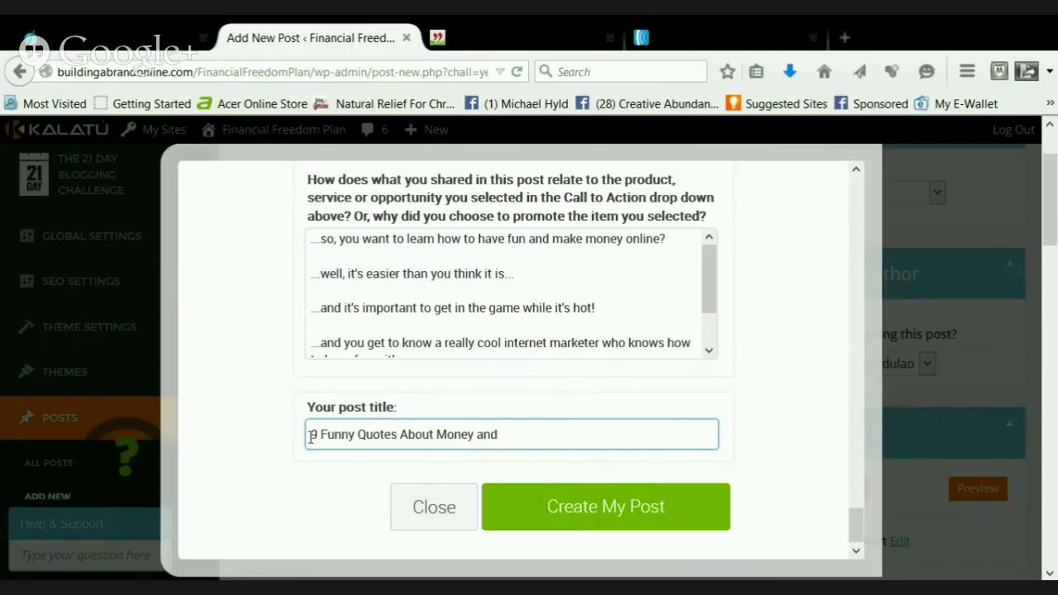
pyautogui.write('How We Spend It')
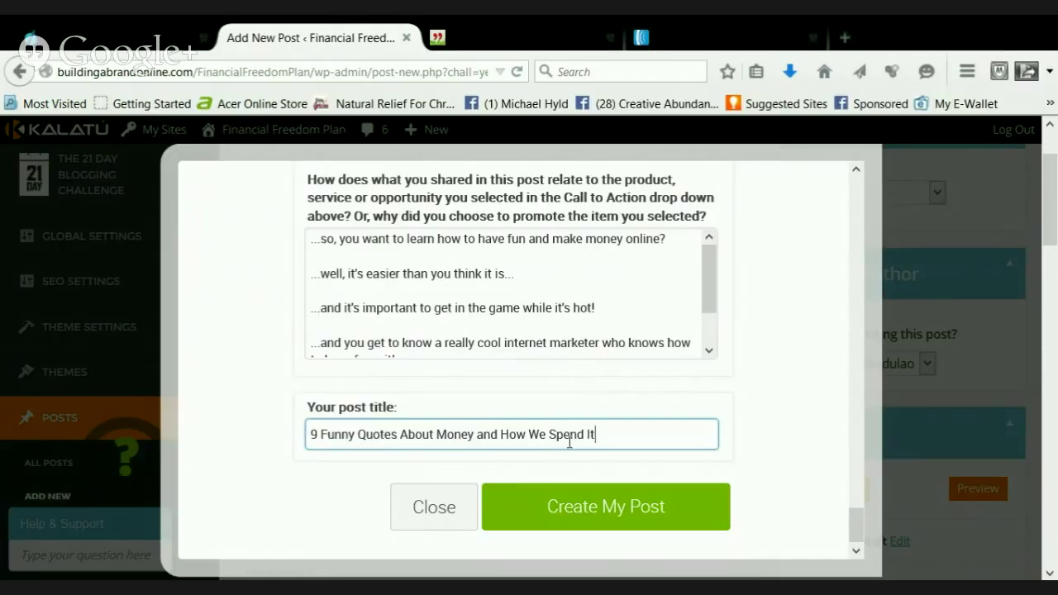
pyautogui.moveTo(596, 435); pyautogui.dragTo(493, 446)
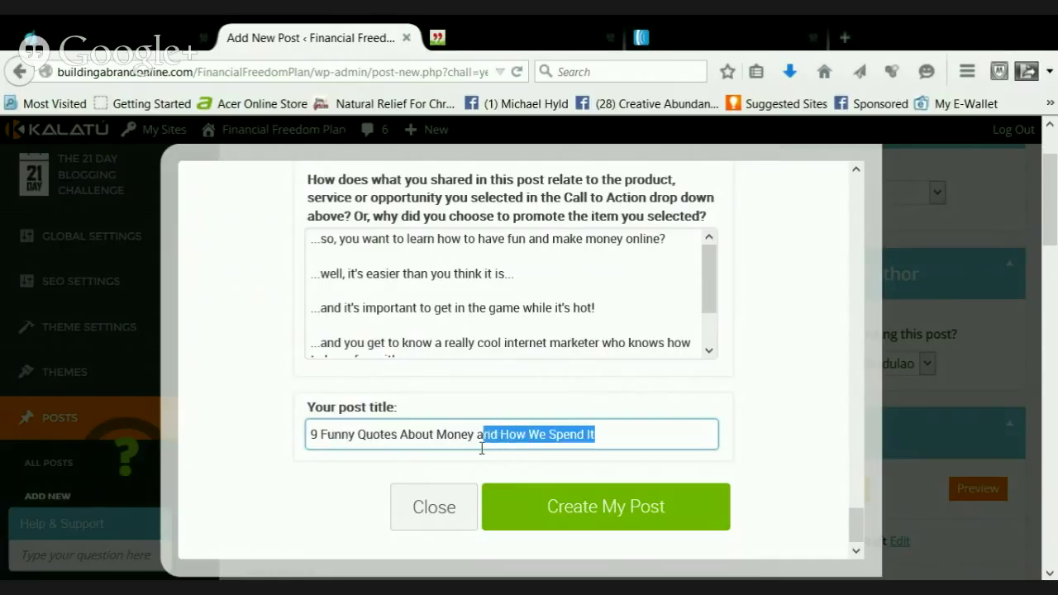
pyautogui.write('That')
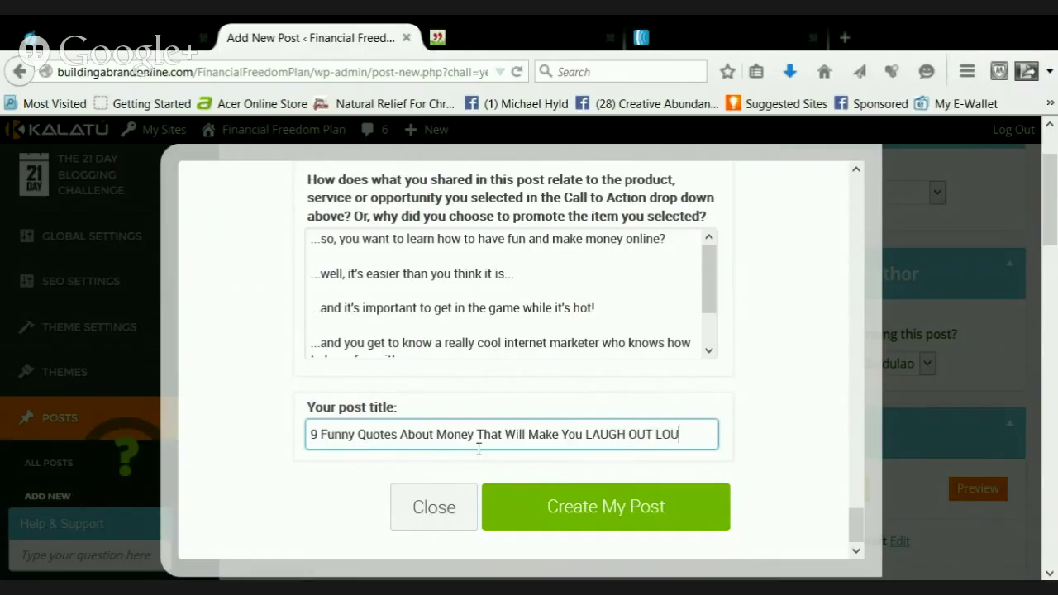
pyautogui.click(557, 507)
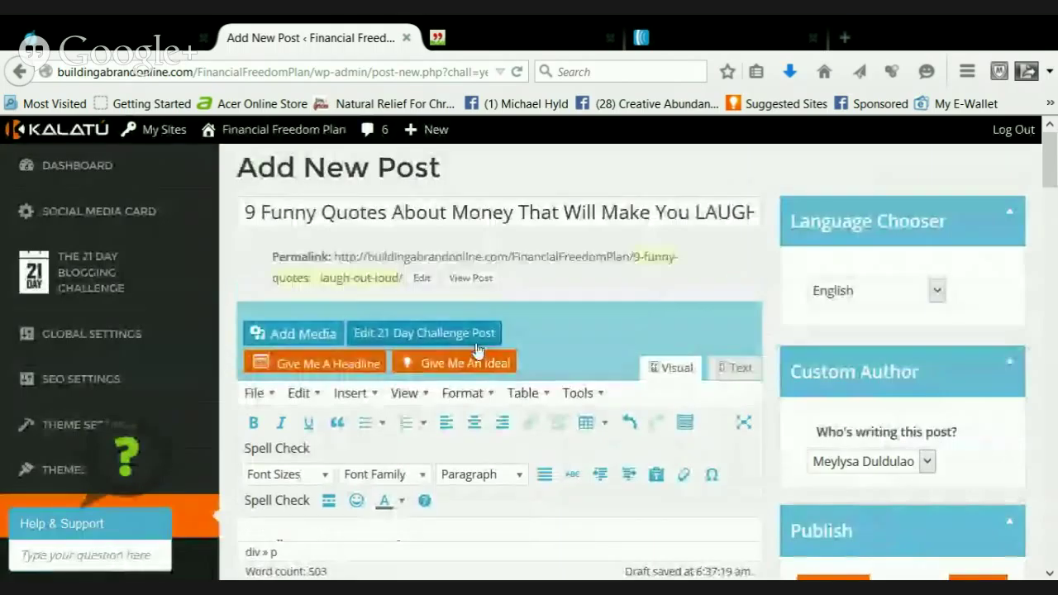
pyautogui.scroll(-3, 545, 409)
pyautogui.scroll(-10, 547, 412)
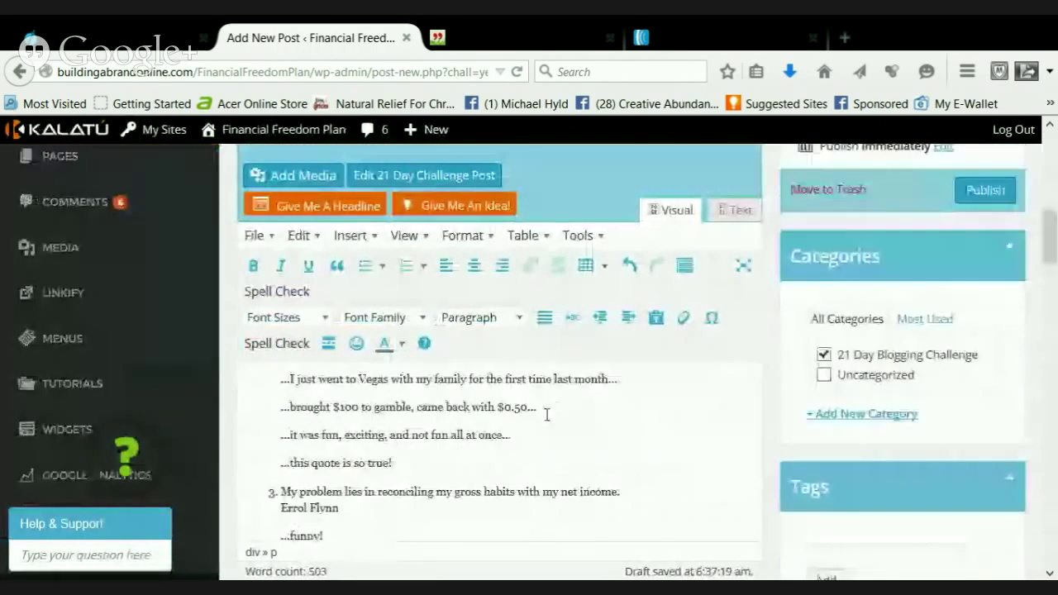
pyautogui.scroll(-5, 544, 419)
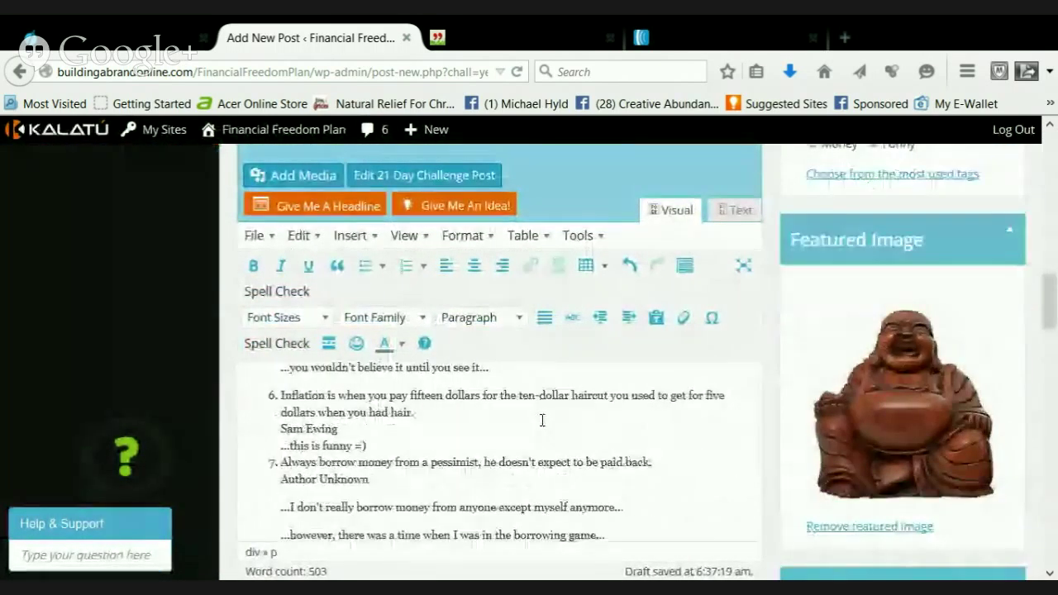
pyautogui.scroll(-2, 541, 422)
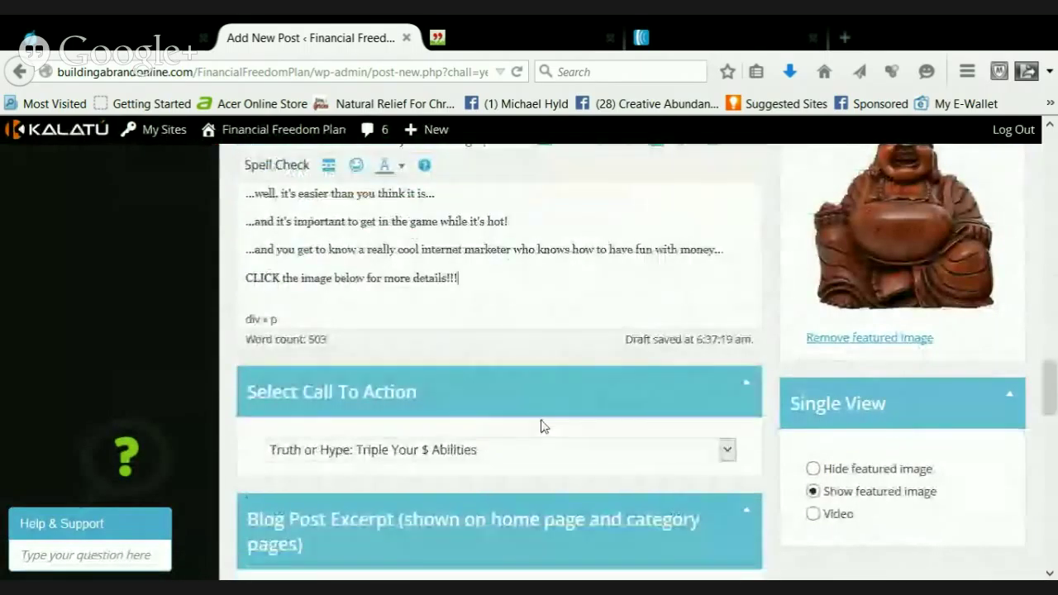
pyautogui.scroll(10, 542, 422)
pyautogui.scroll(10, 541, 420)
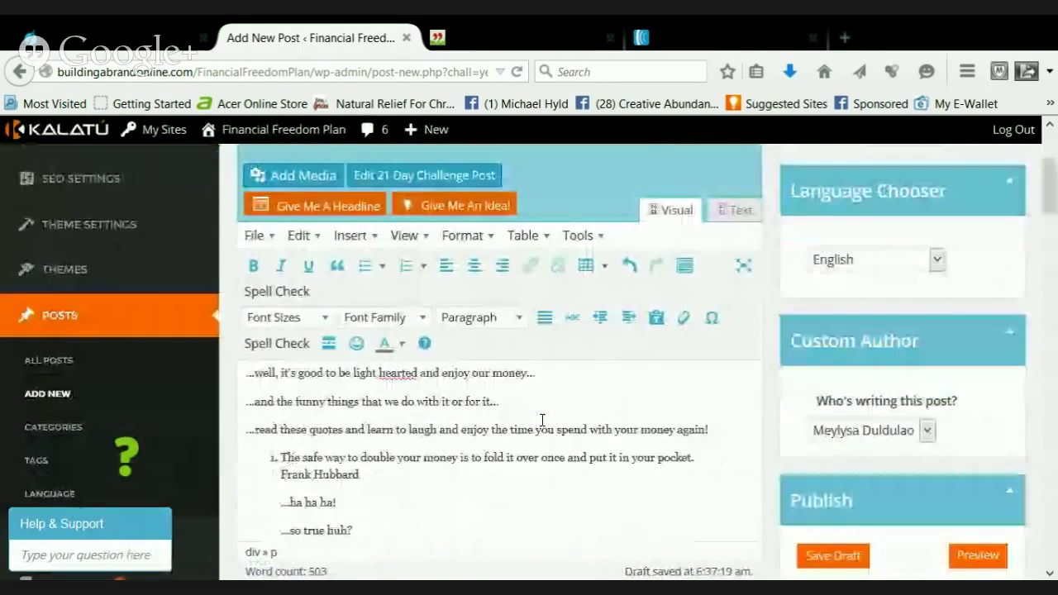
pyautogui.scroll(-4, 569, 414)
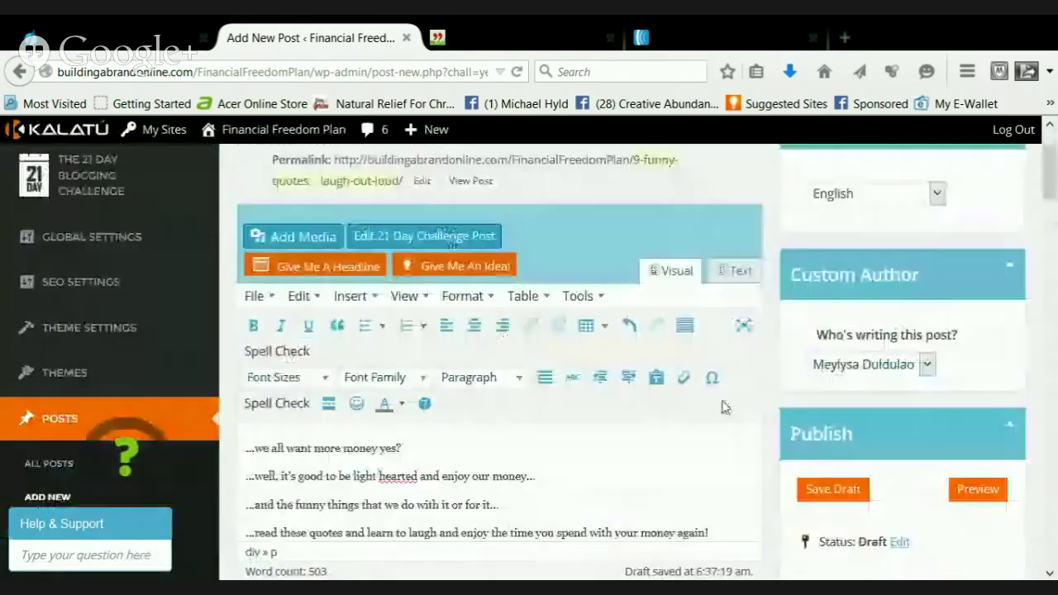
pyautogui.scroll(2, 577, 458)
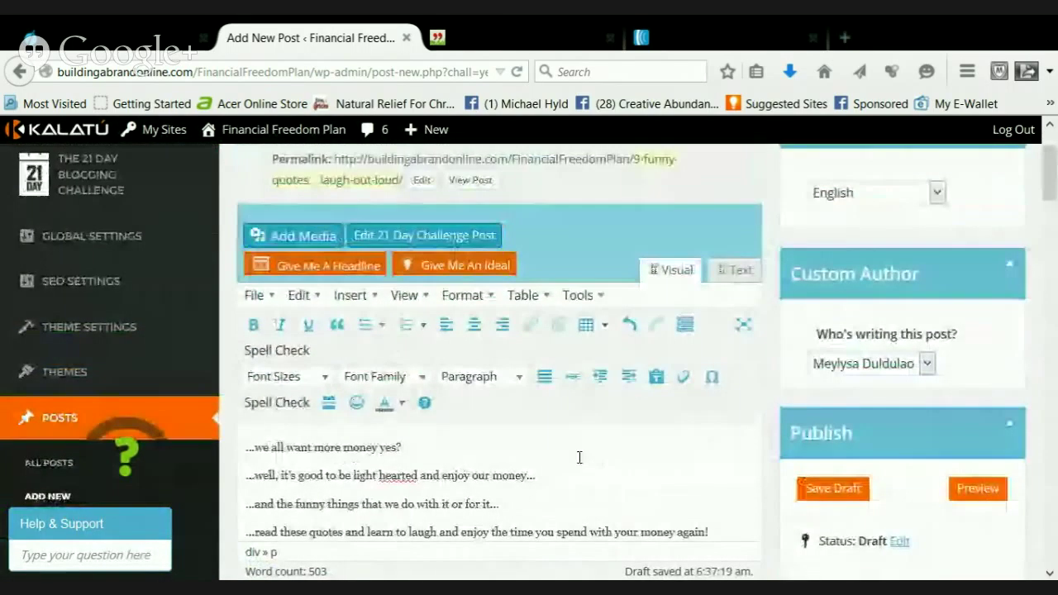
pyautogui.scroll(-2, 1054, 190)
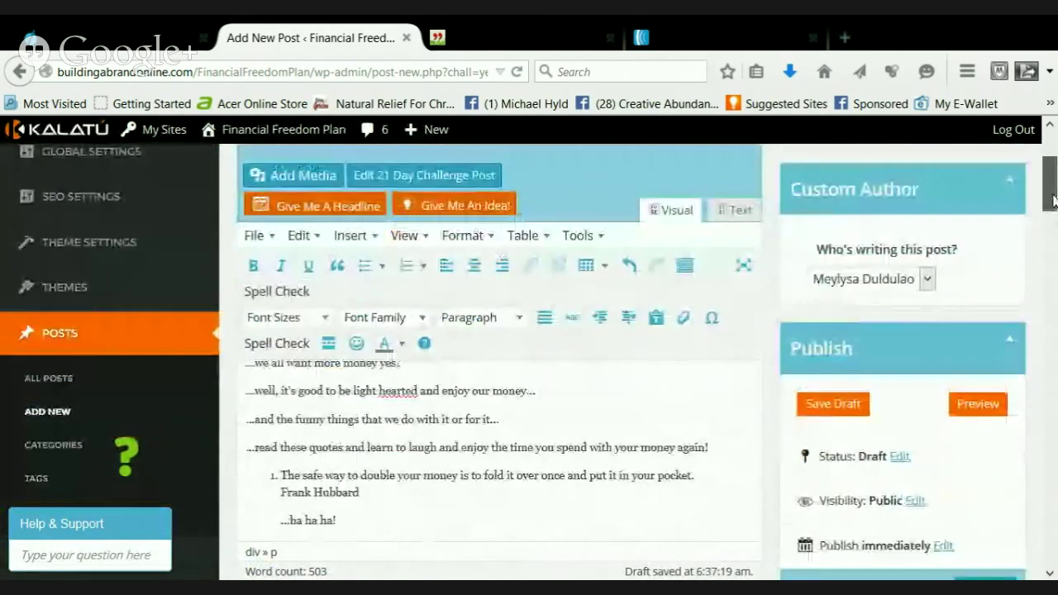
# Copy the post's four opening paragraphs into the Facebook Share Description box
pyautogui.moveTo(723, 452); pyautogui.dragTo(233, 341)
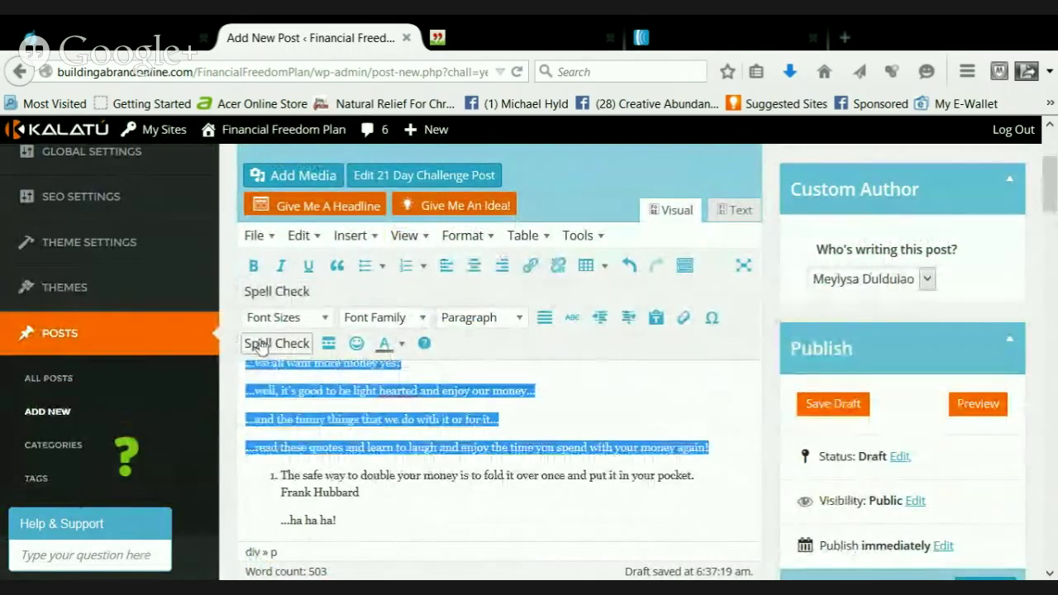
pyautogui.moveTo(1052, 190); pyautogui.dragTo(872, 467)
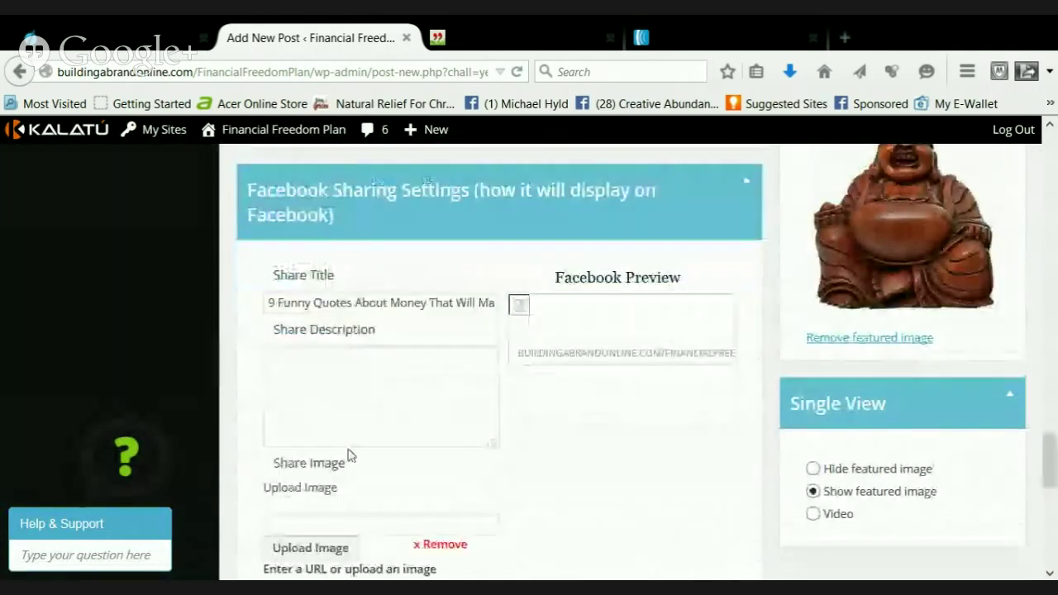
pyautogui.click(435, 409)
pyautogui.write("...we all want more money yes?  ...well, it's good to be light hearted and enjoy our money...  ...and the funny things that we do with it or for it...  ...read these quotes and learn to laugh and enjoy the time you spend with your money again!")
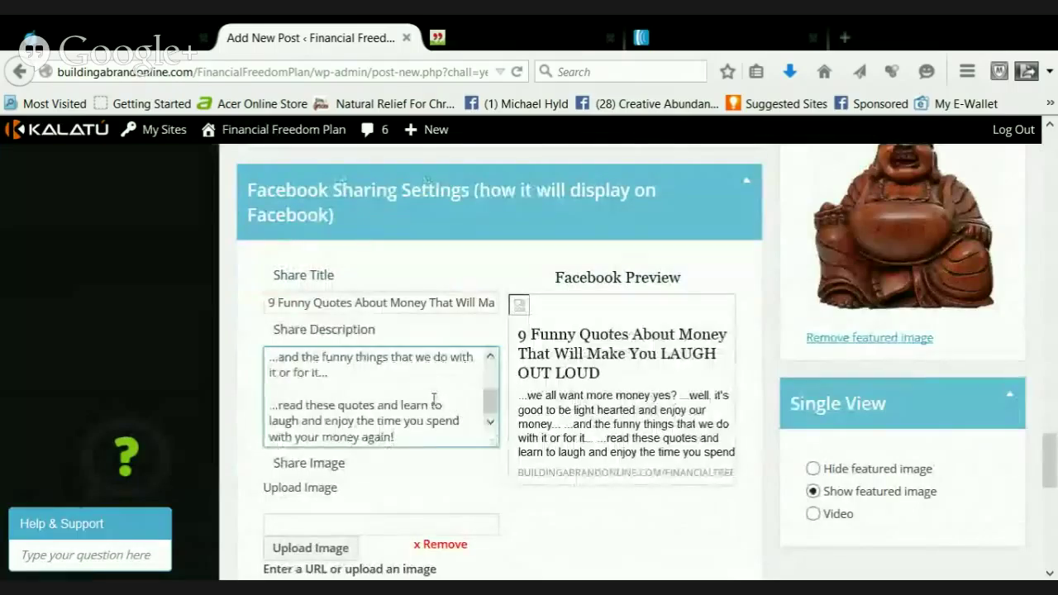
pyautogui.moveTo(490, 402); pyautogui.dragTo(489, 374)
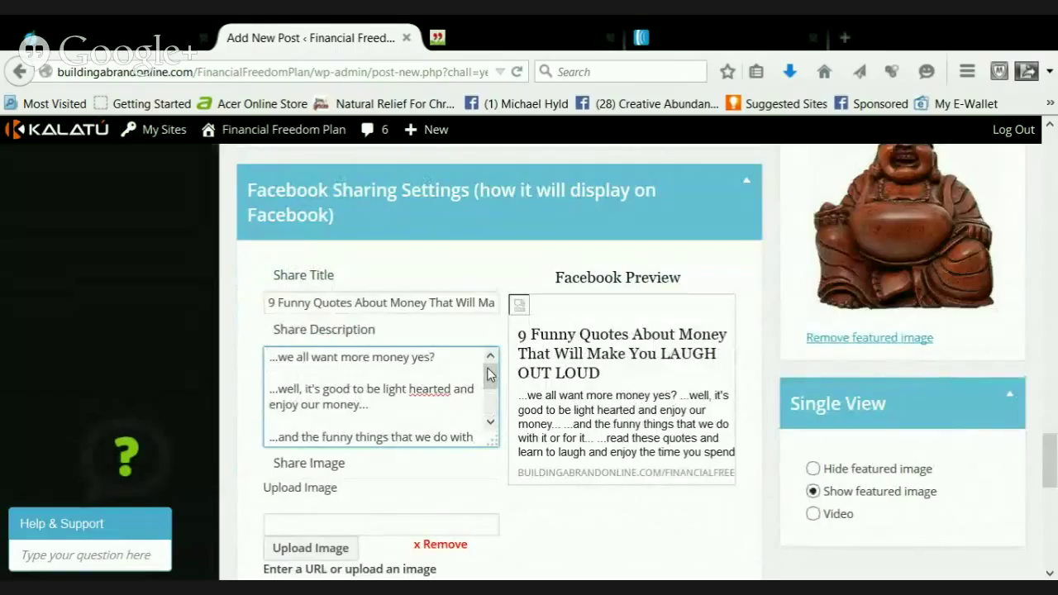
pyautogui.click(492, 386)
pyautogui.moveTo(491, 386); pyautogui.dragTo(491, 409)
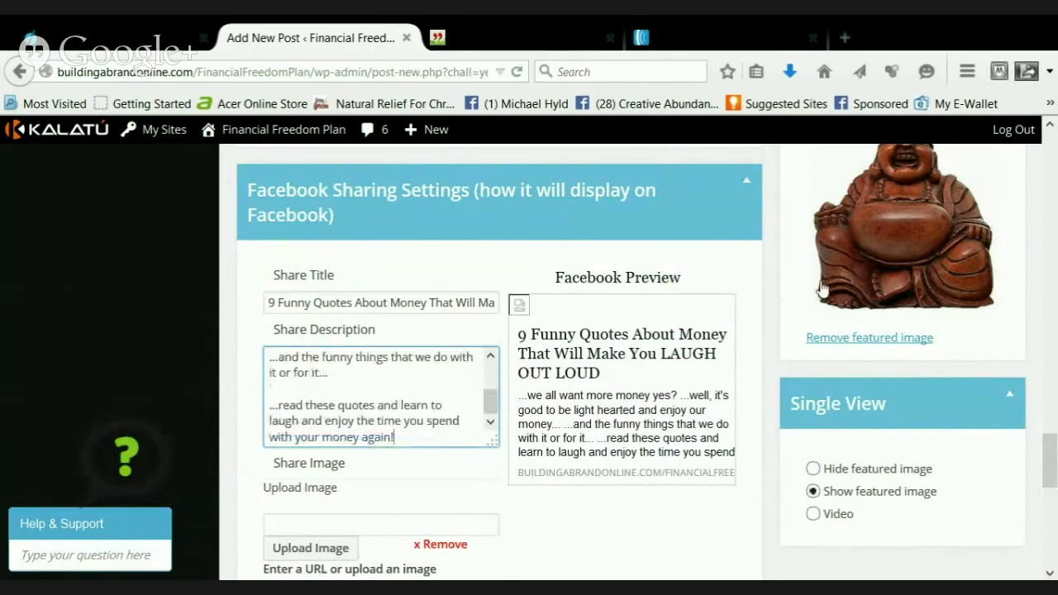
pyautogui.moveTo(1049, 461); pyautogui.dragTo(1048, 481)
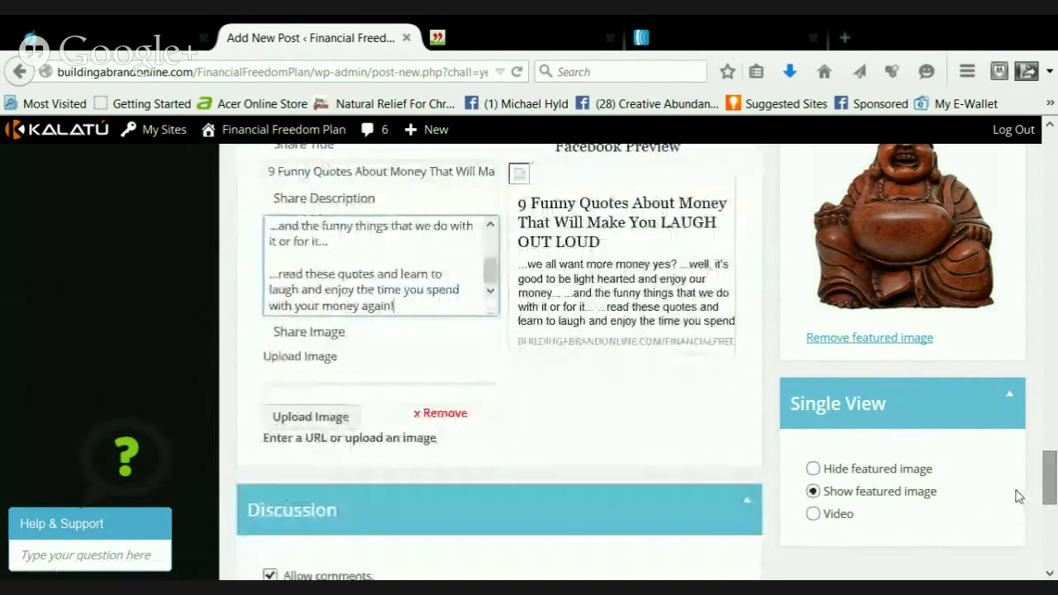
# Set the HappyBuddha picture from the Media Library as the Facebook share image
pyautogui.click(315, 417)
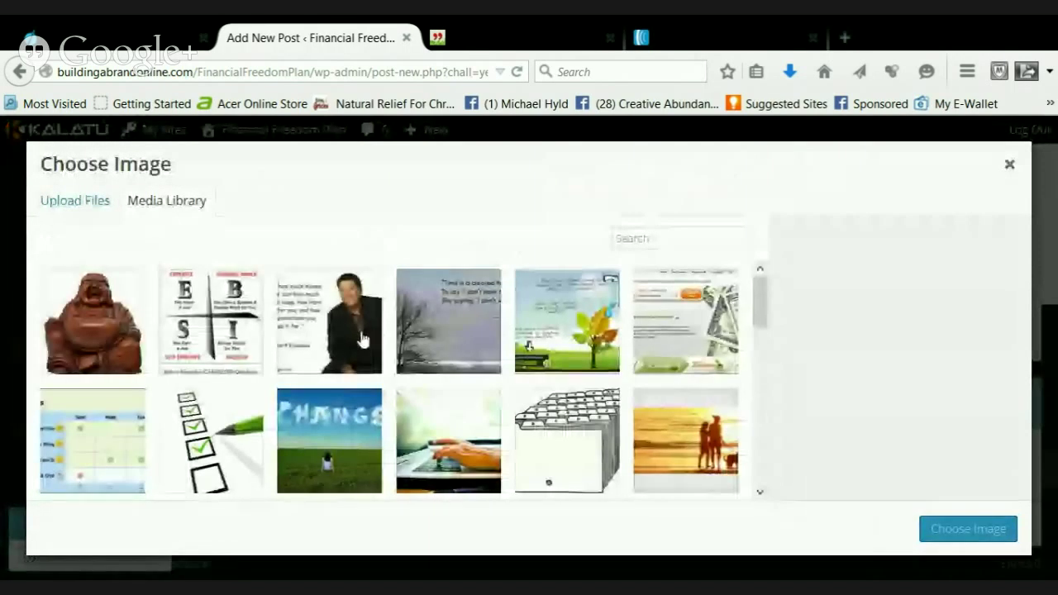
pyautogui.click(91, 324)
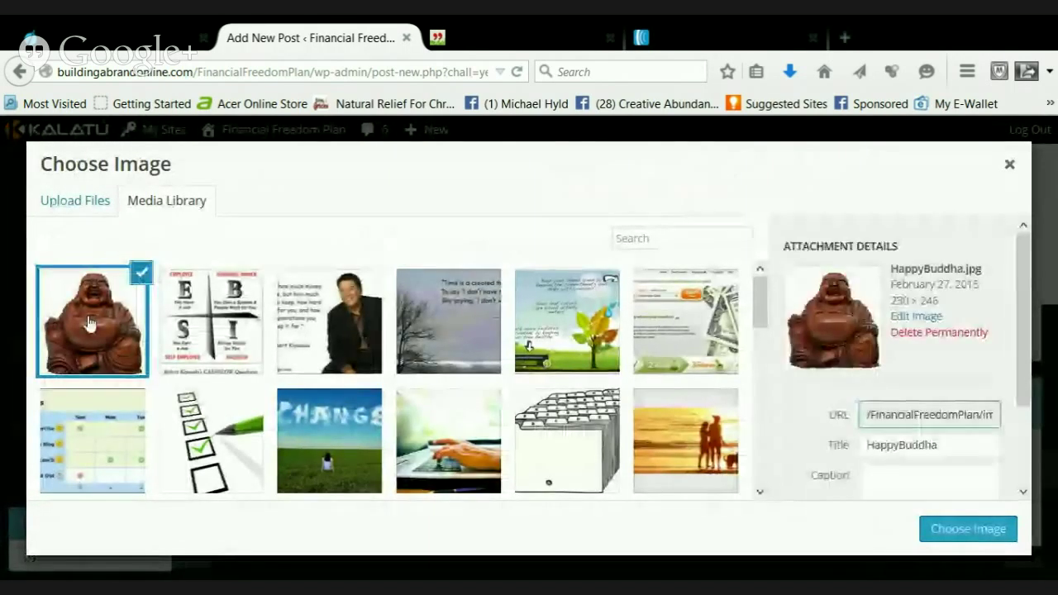
pyautogui.click(968, 529)
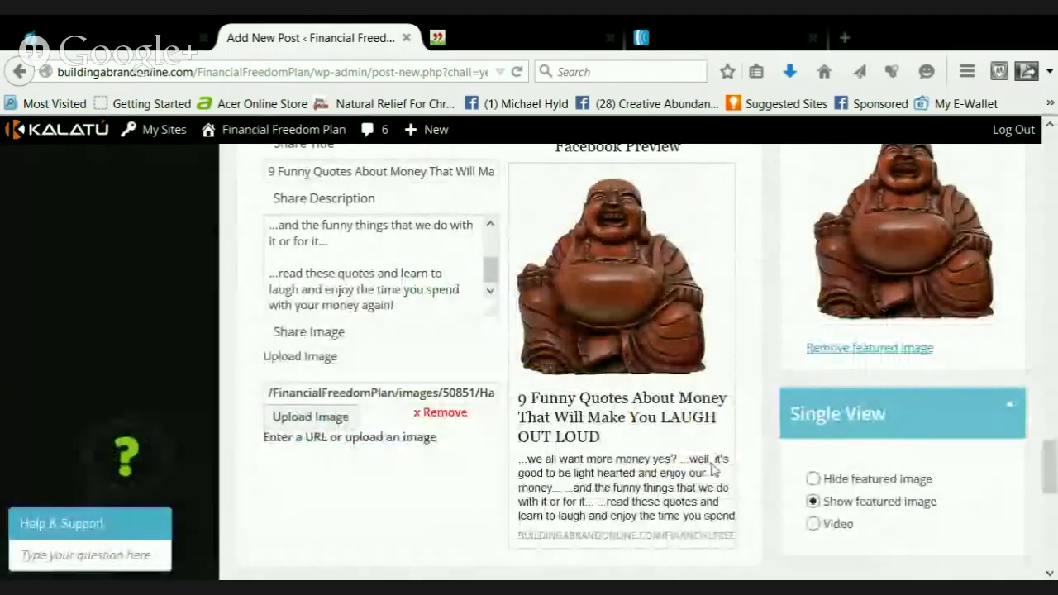
pyautogui.scroll(-3, 693, 438)
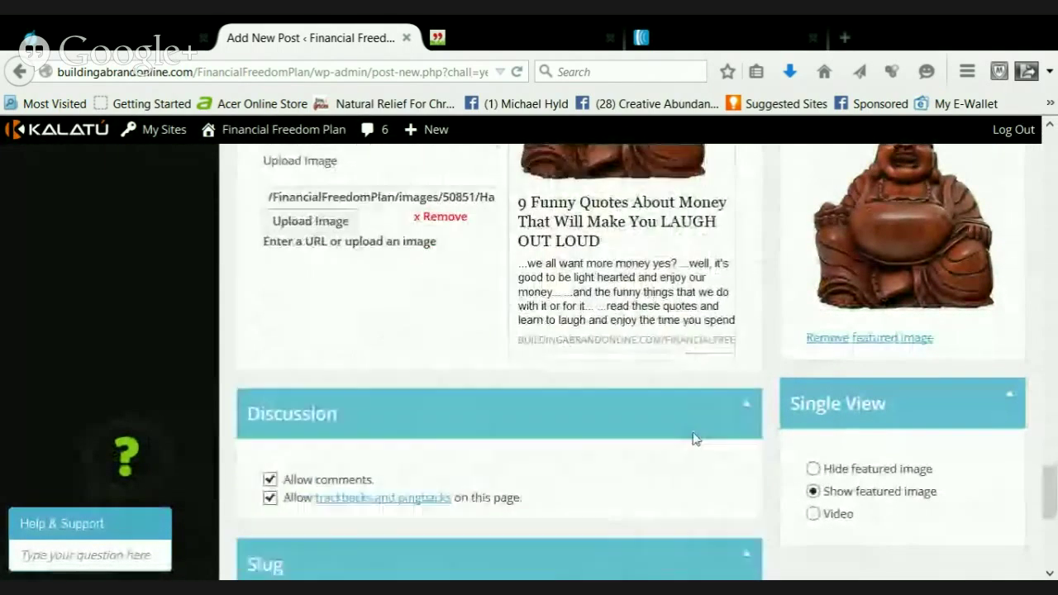
pyautogui.scroll(3, 693, 431)
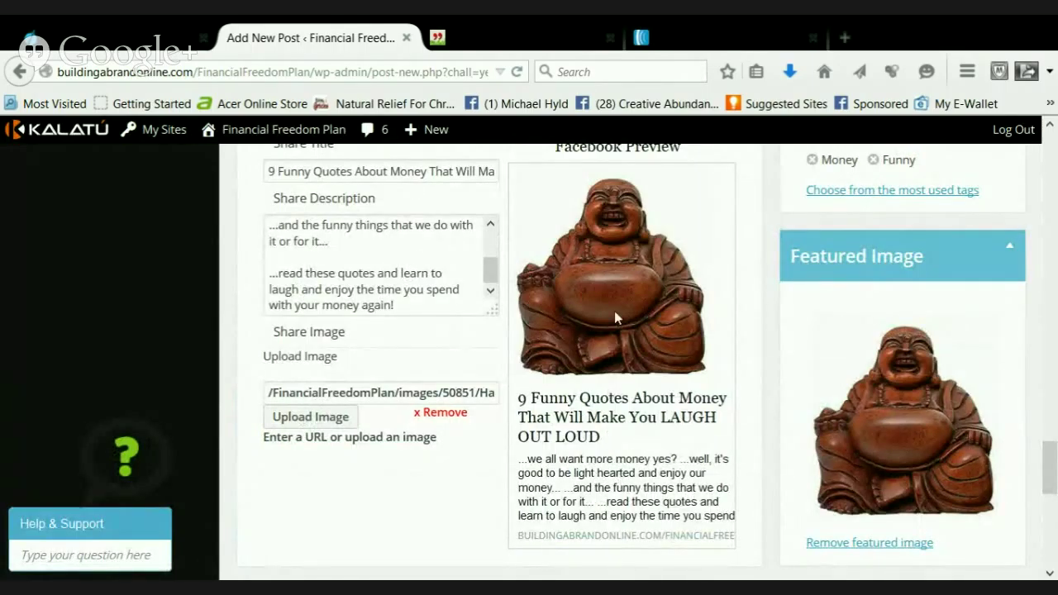
pyautogui.scroll(1, 335, 256)
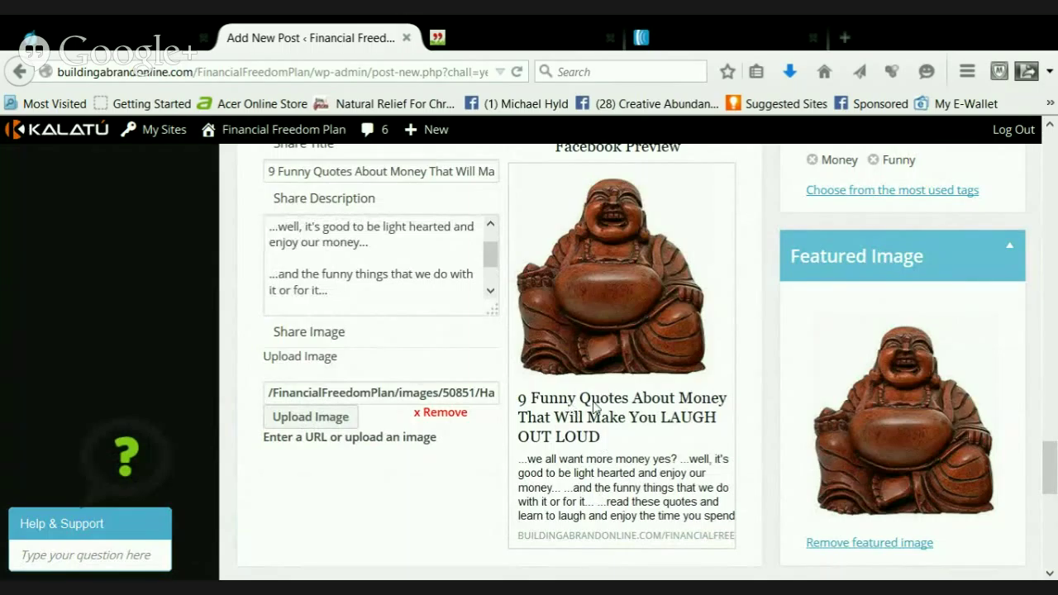
pyautogui.scroll(-4, 645, 427)
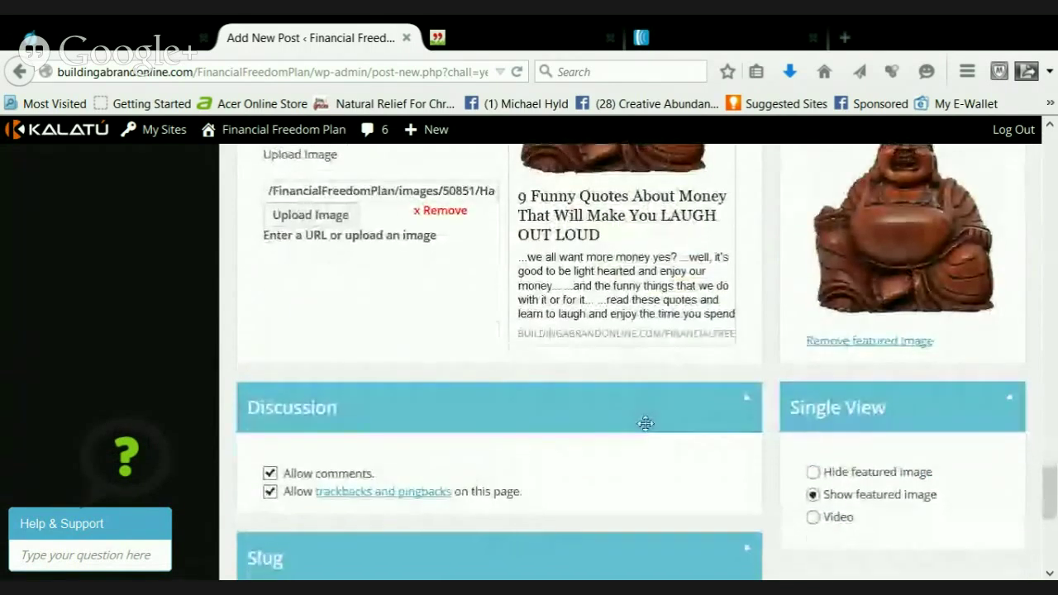
pyautogui.scroll(6, 646, 435)
# Untick 21 Day Blogging Challenge and create a new Quotes category ticked for this post
pyautogui.scroll(5, 725, 455)
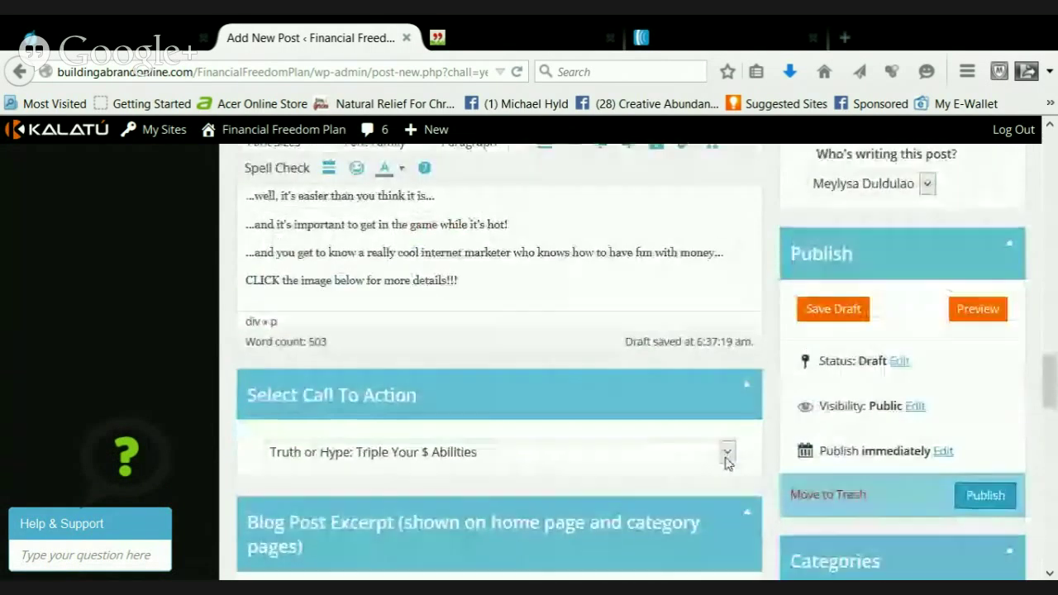
pyautogui.scroll(-3, 768, 479)
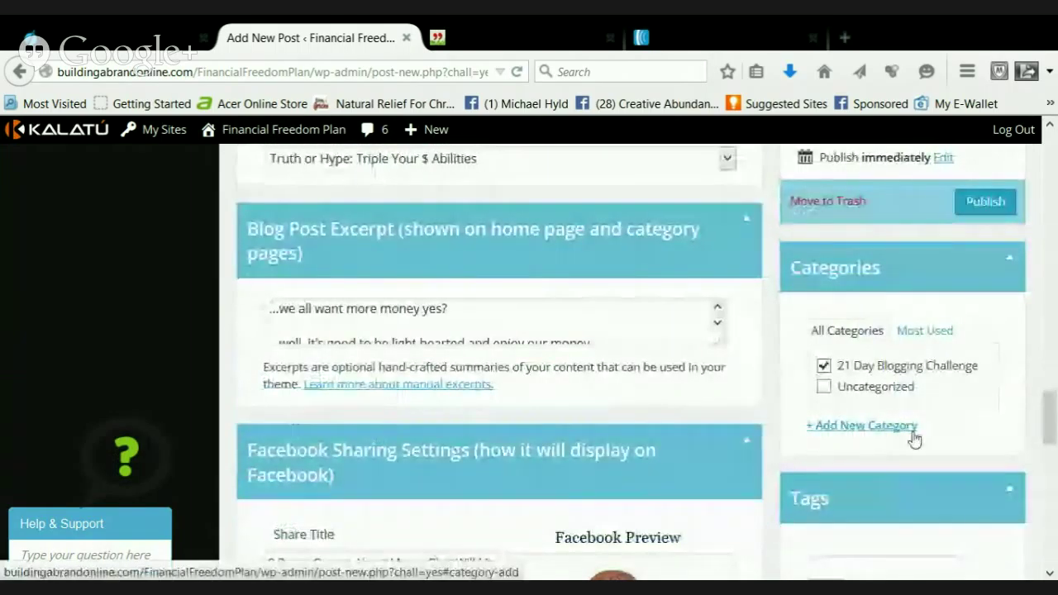
pyautogui.click(887, 428)
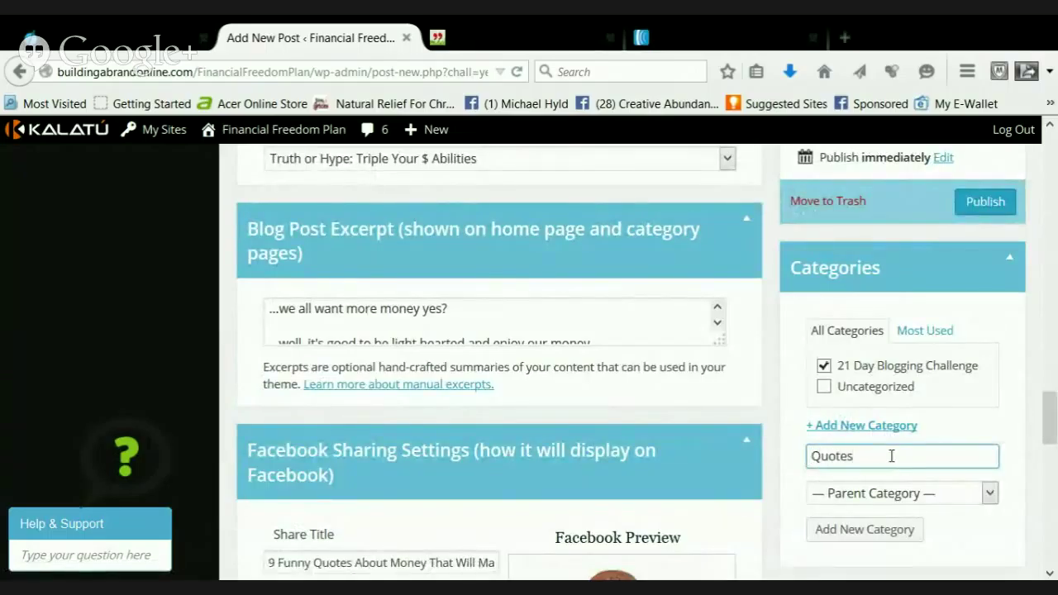
pyautogui.click(824, 366)
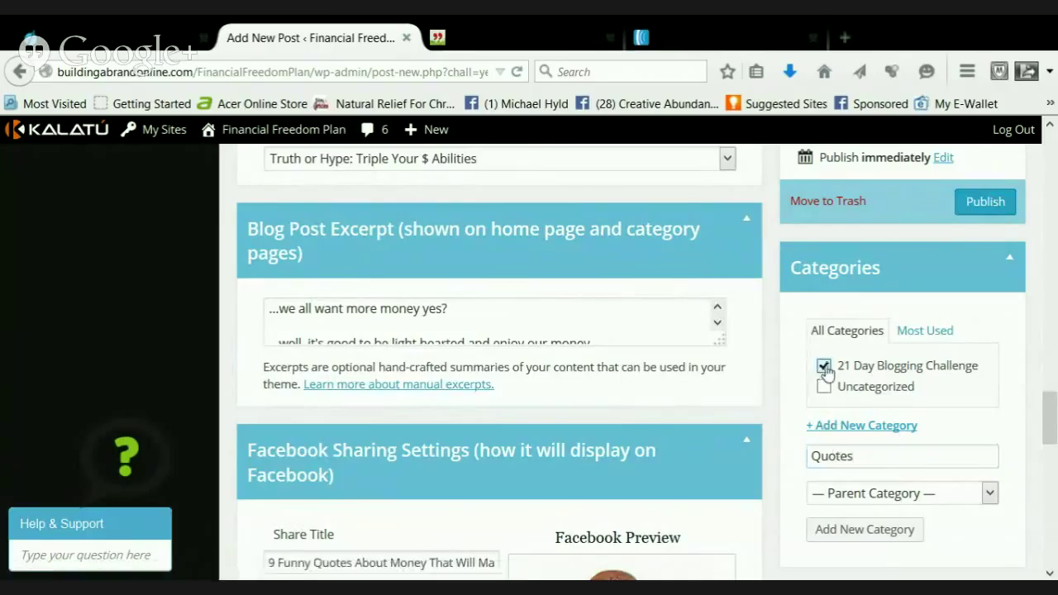
pyautogui.click(846, 432)
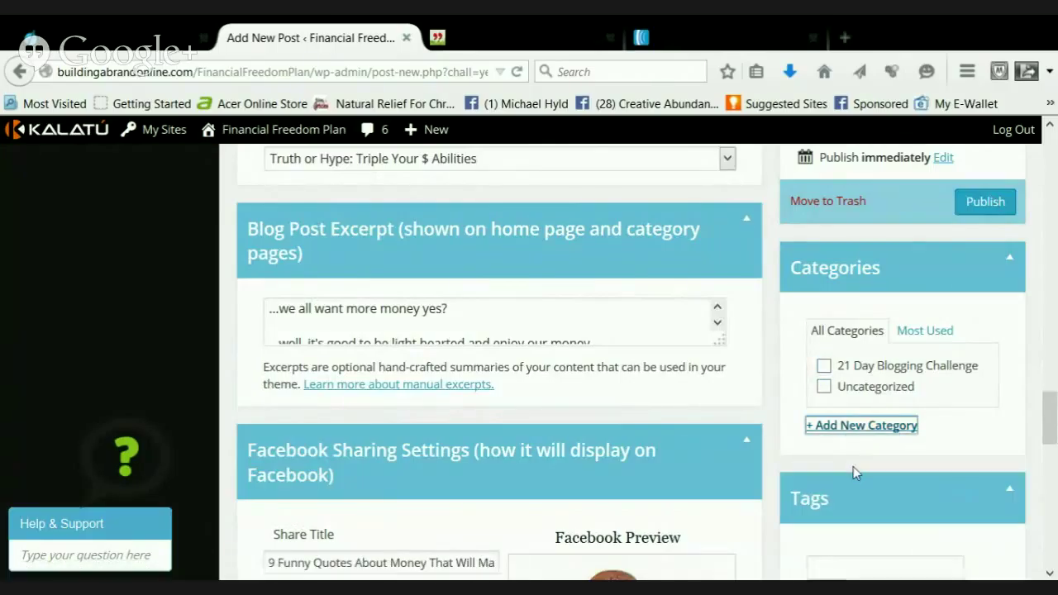
pyautogui.click(857, 426)
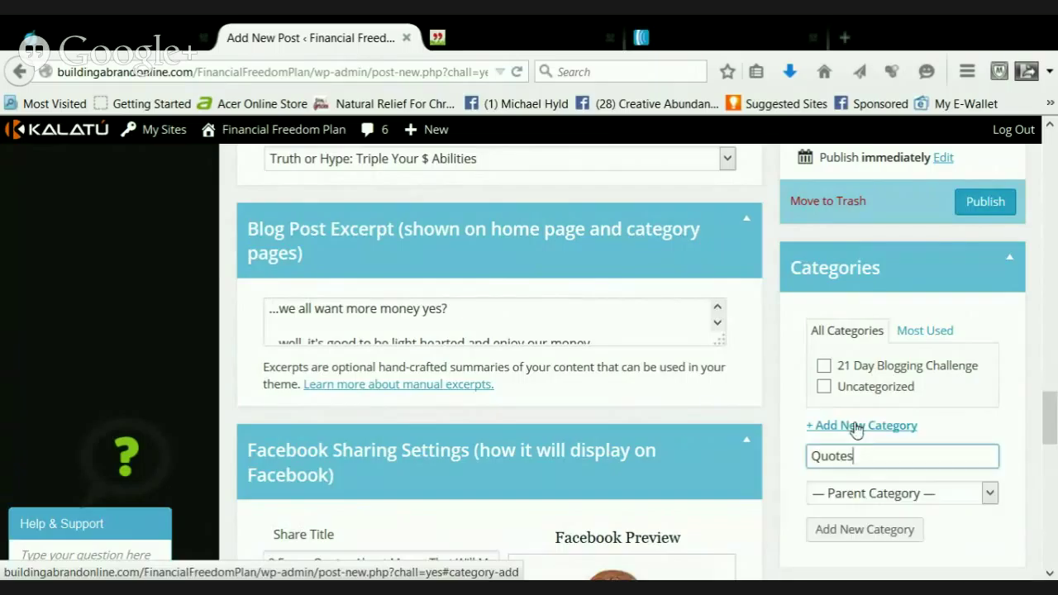
pyautogui.scroll(-2, 907, 492)
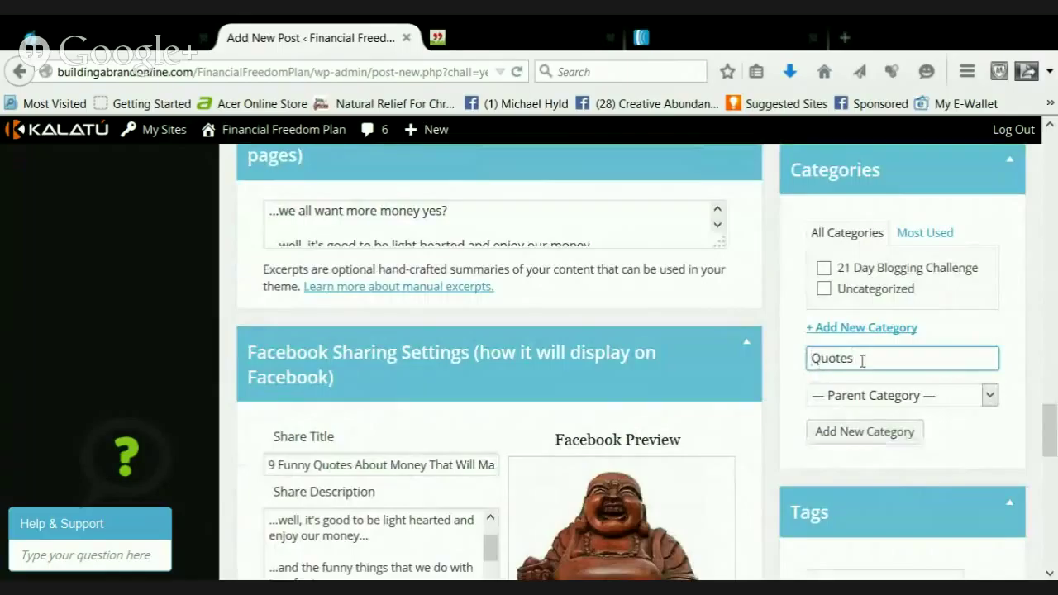
pyautogui.click(862, 438)
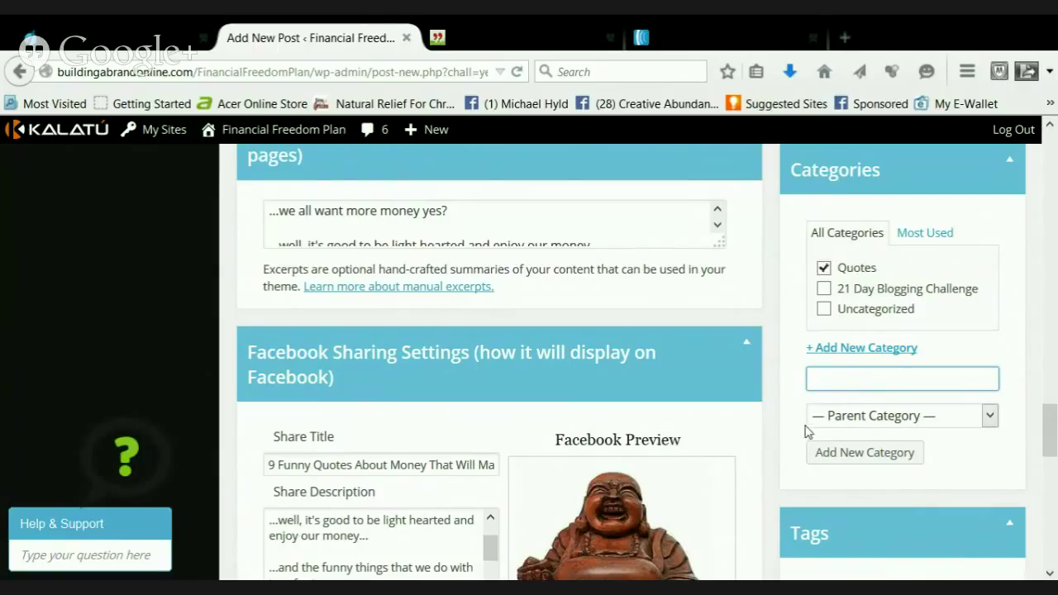
# Publish the nine funny money quotes post from the Publish box
pyautogui.scroll(-6, 808, 432)
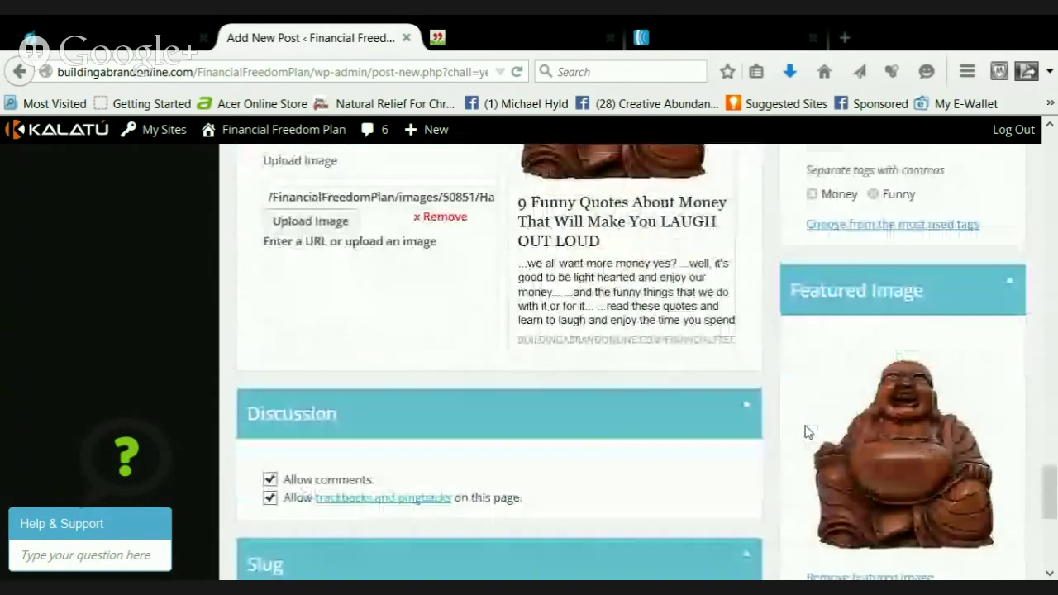
pyautogui.scroll(10, 808, 432)
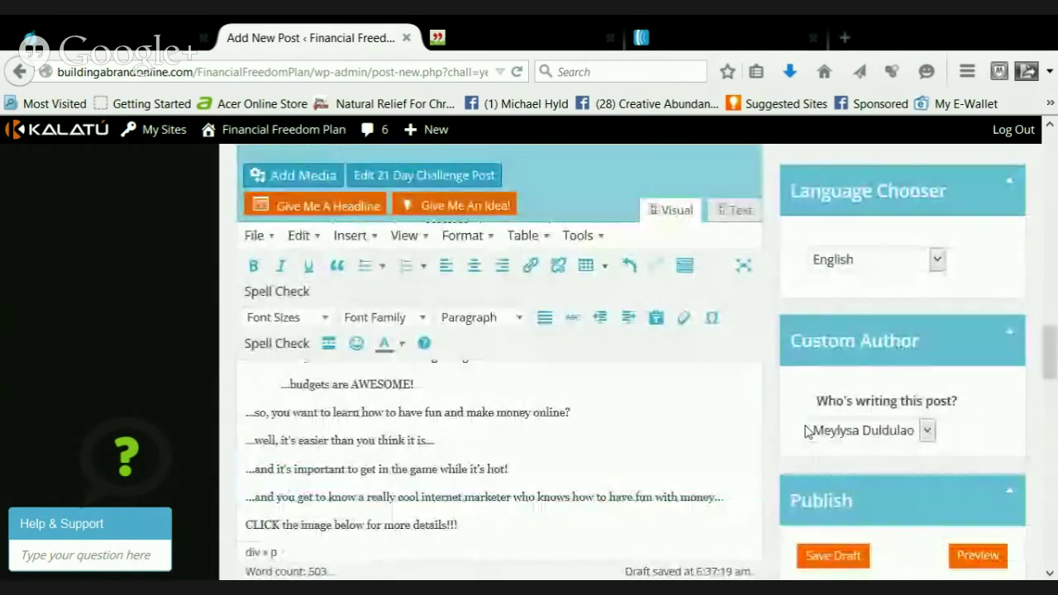
pyautogui.scroll(5, 808, 432)
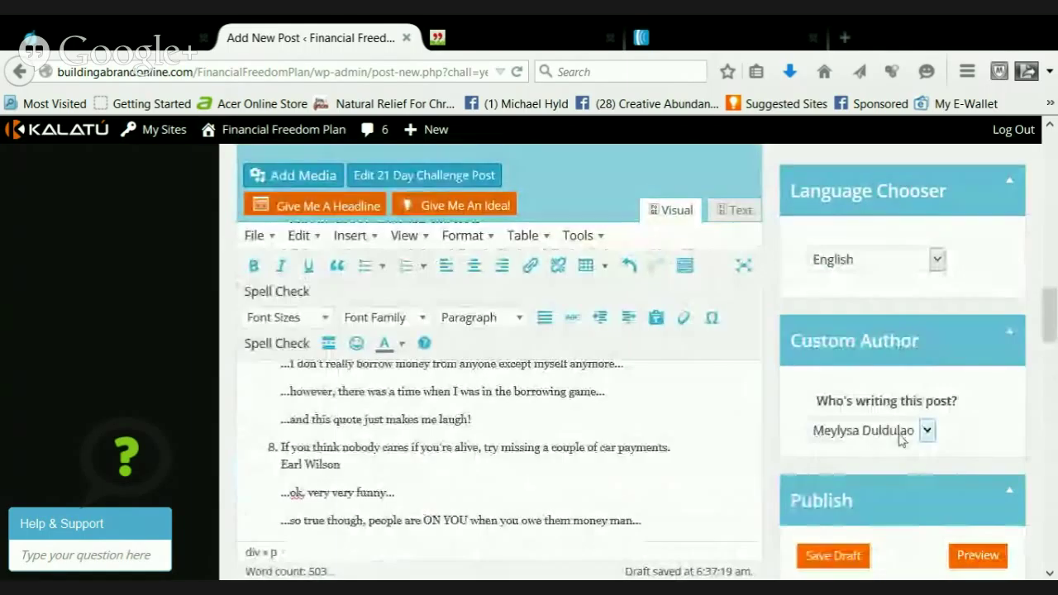
pyautogui.scroll(-3, 902, 438)
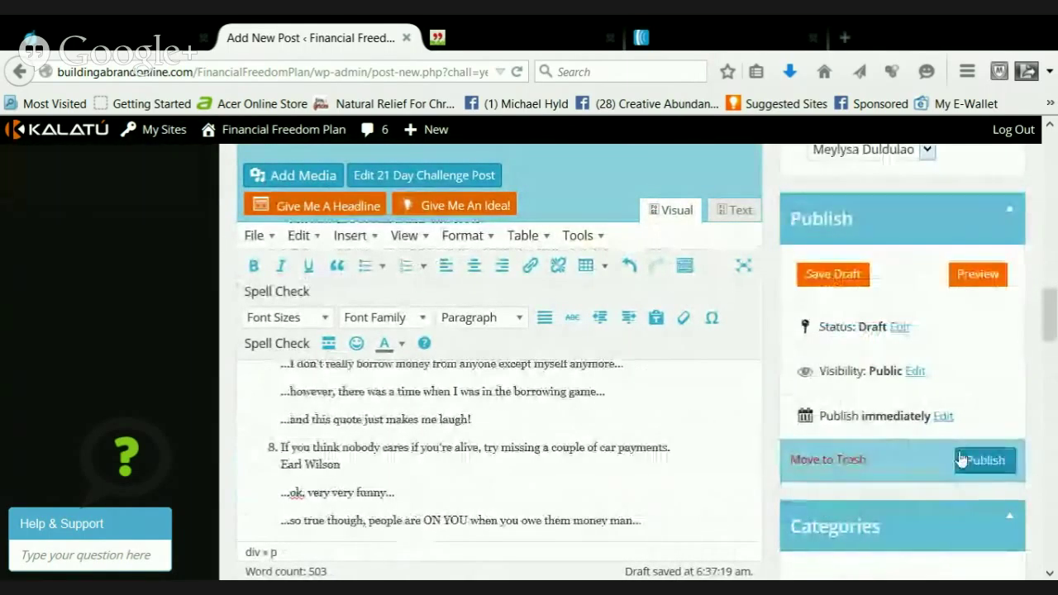
pyautogui.click(962, 460)
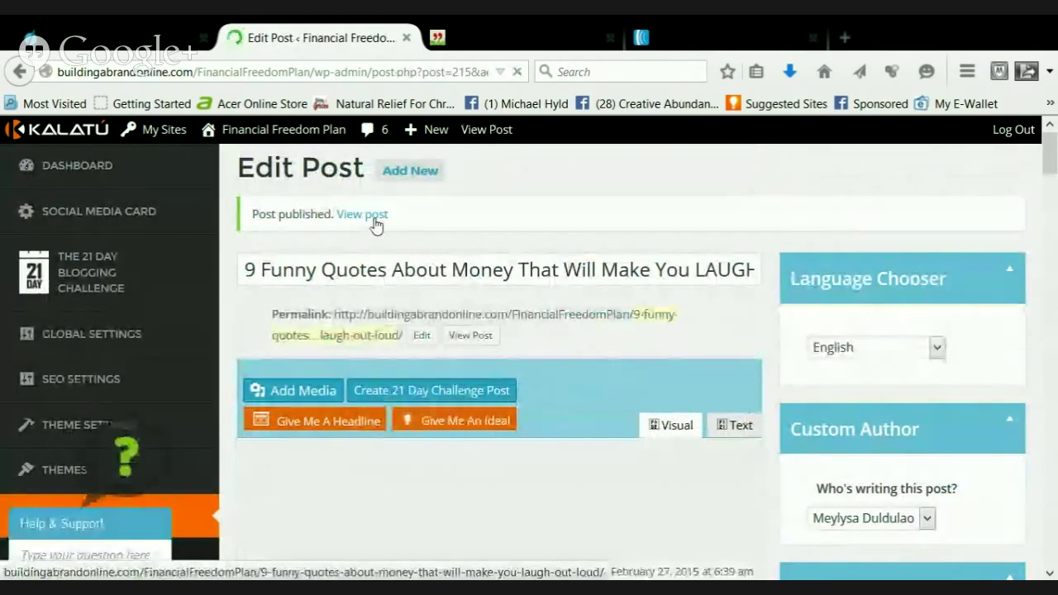
# View the published post and scroll to the share buttons below the Buddha image
pyautogui.click(374, 217)
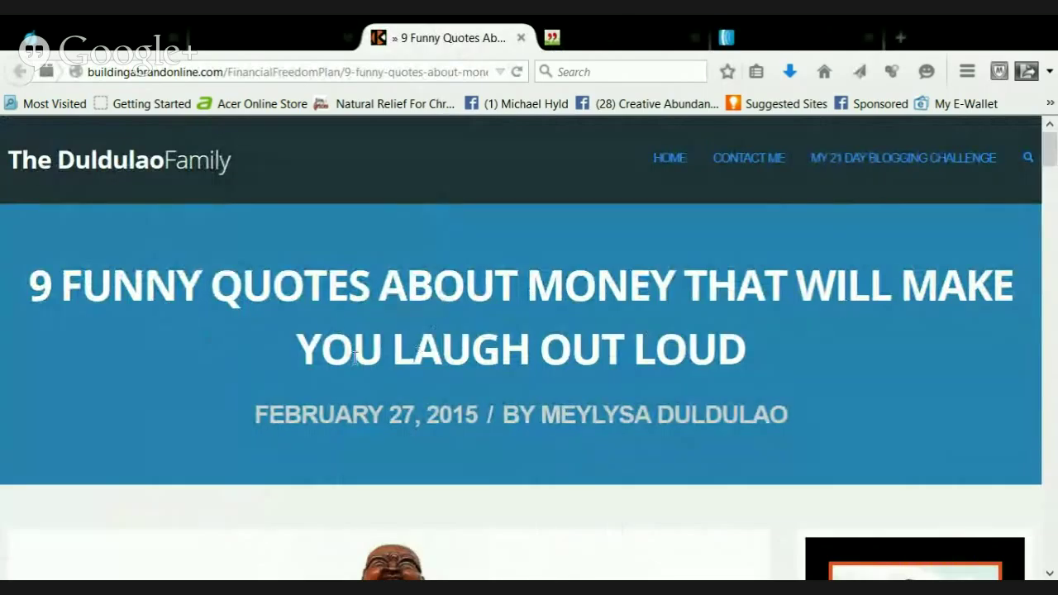
pyautogui.scroll(-4, 610, 349)
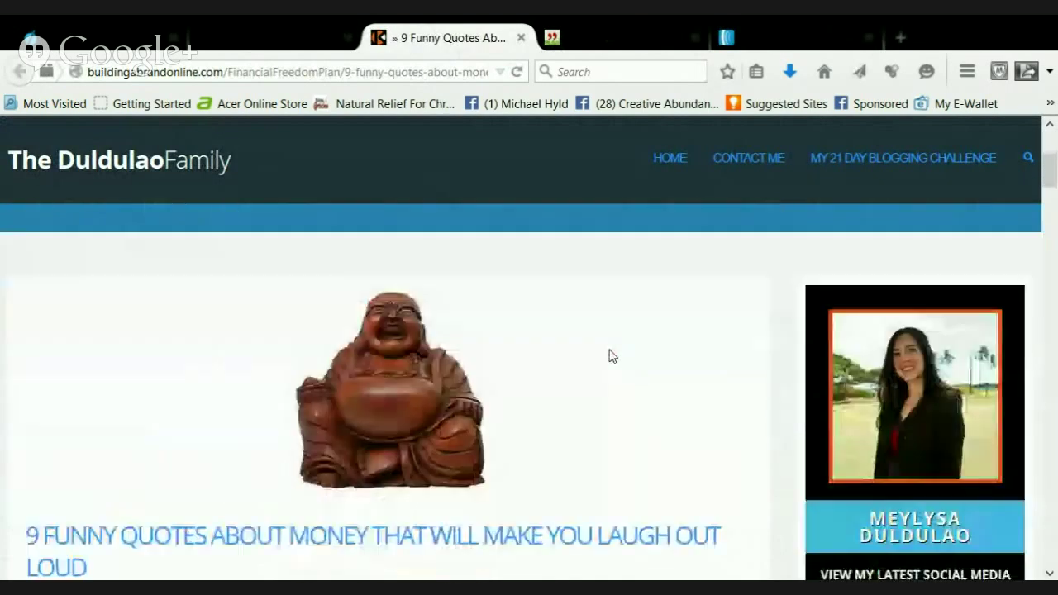
pyautogui.scroll(-3, 496, 382)
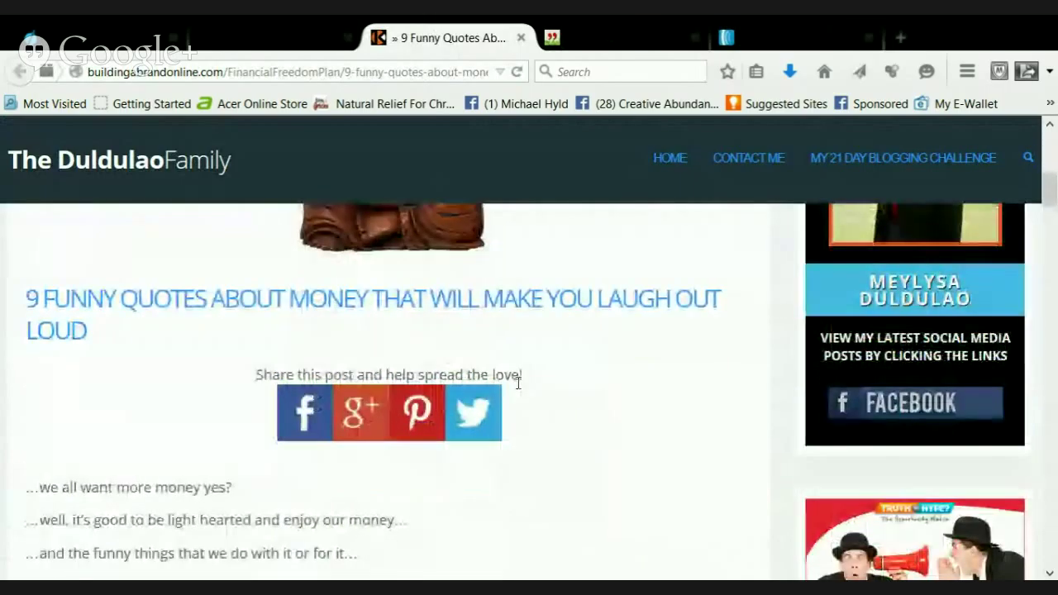
pyautogui.scroll(-2, 513, 379)
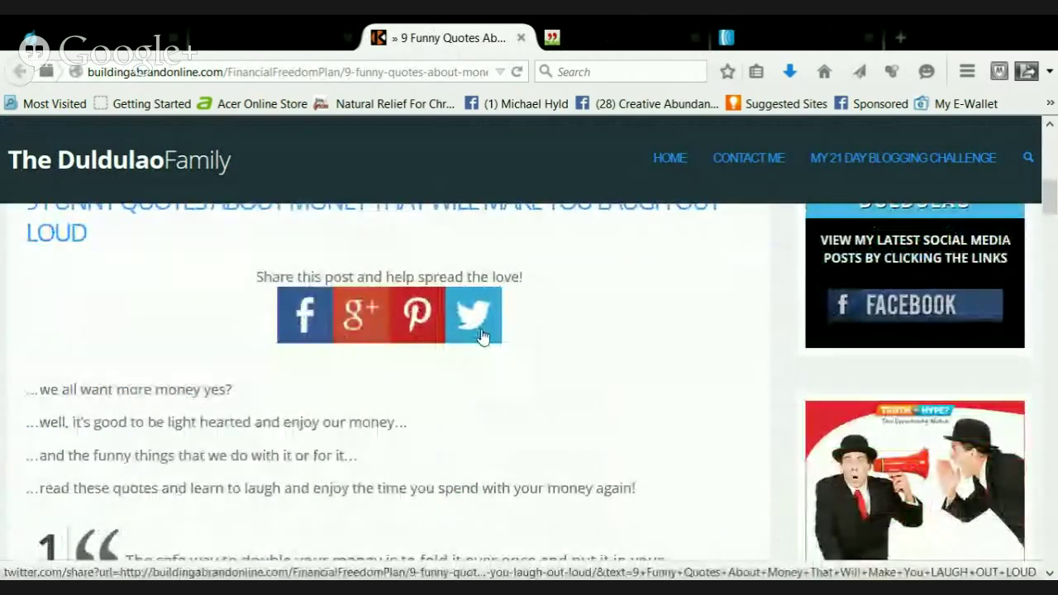
# Share the post to Twitter, adding #financialfreedom #money #funnyquotes after the title
pyautogui.click(478, 332)
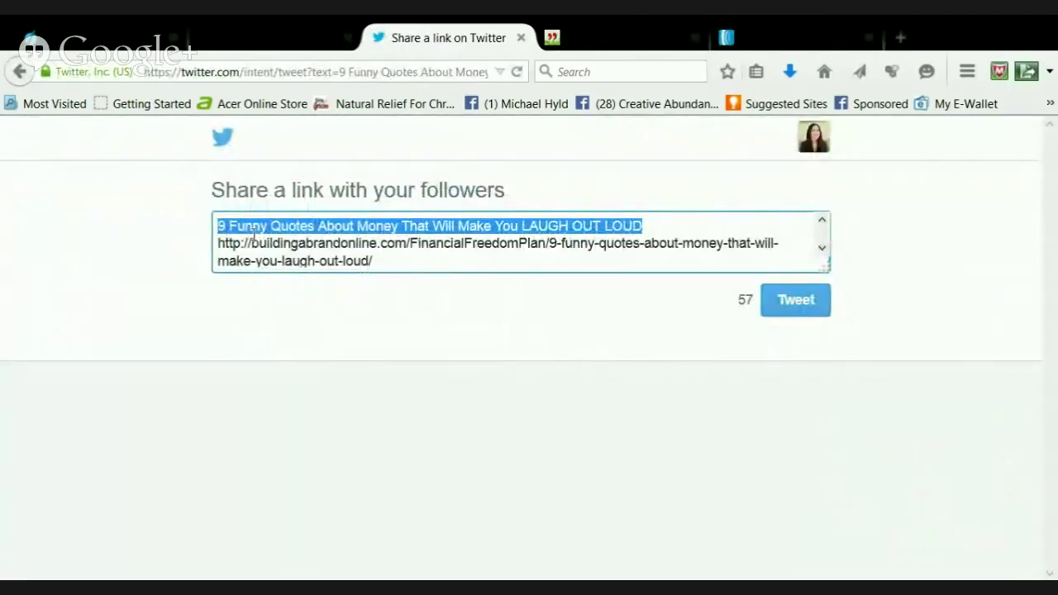
pyautogui.click(668, 230)
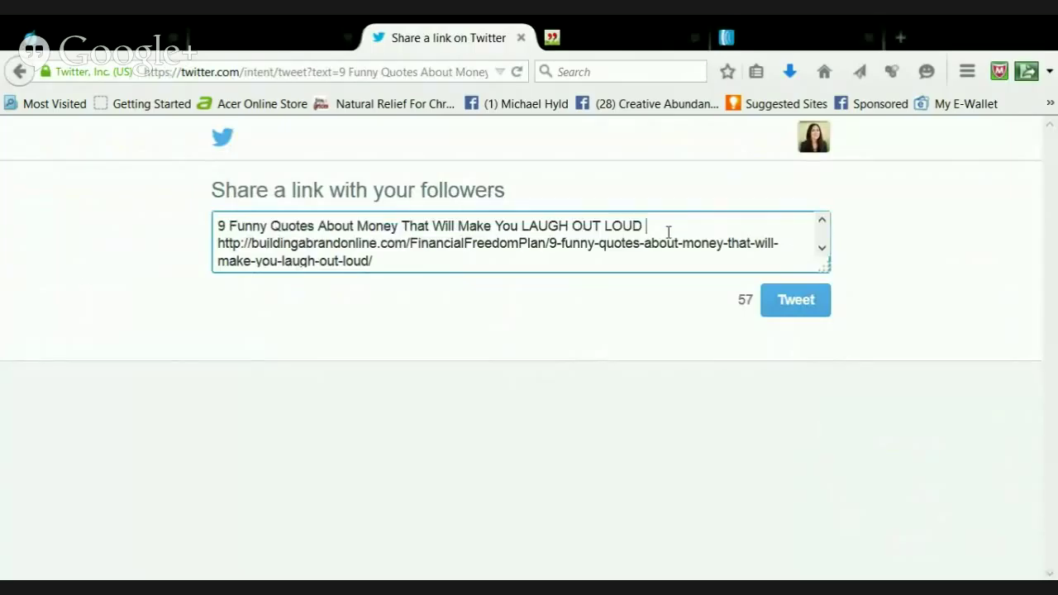
pyautogui.write('#financial')
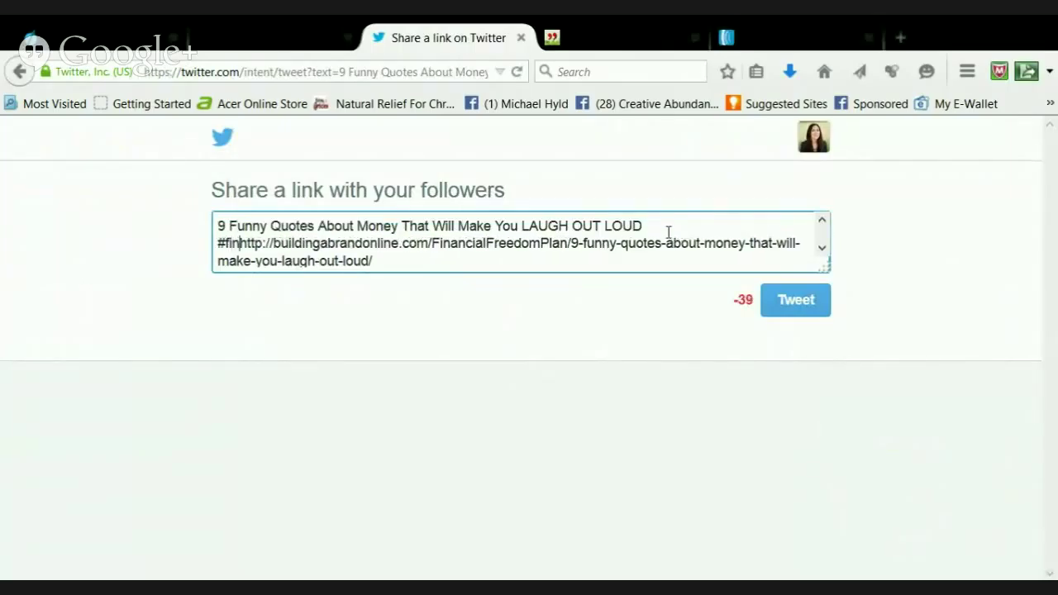
pyautogui.write('freedom ')
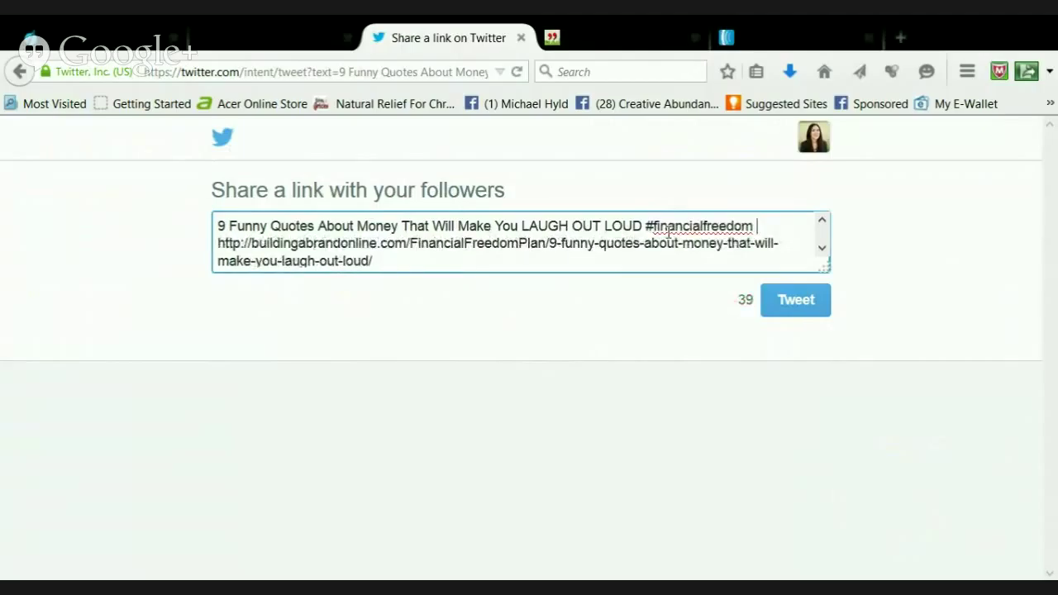
pyautogui.write('#money ')
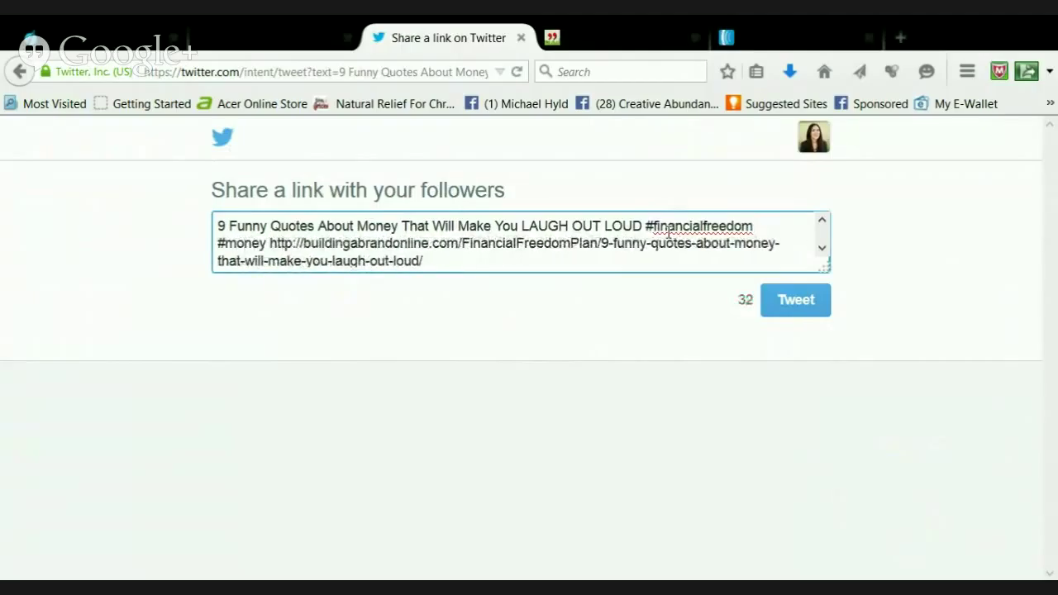
pyautogui.write('#')
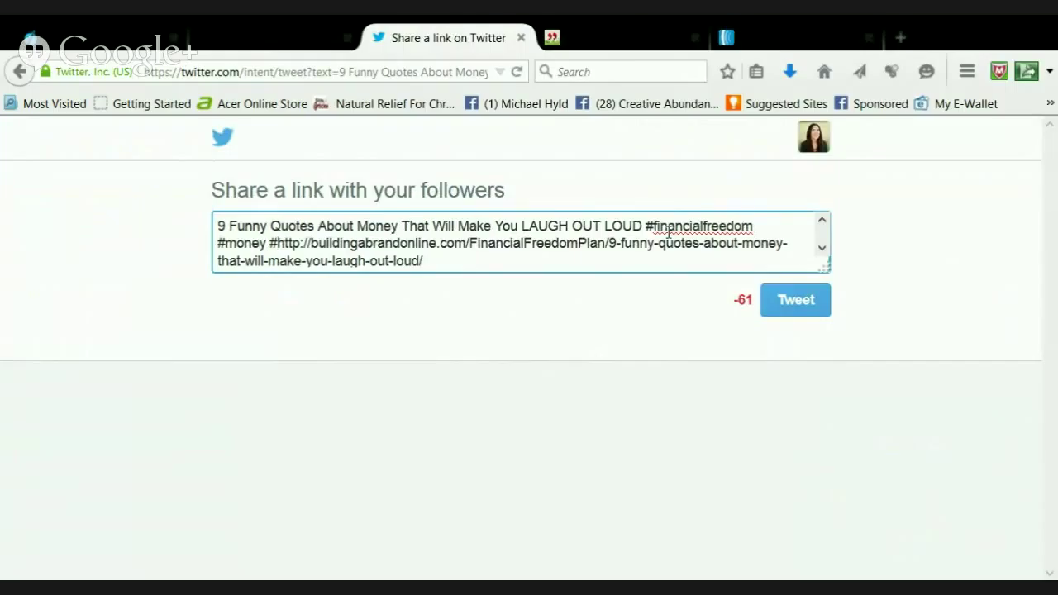
pyautogui.write('funnyqu')
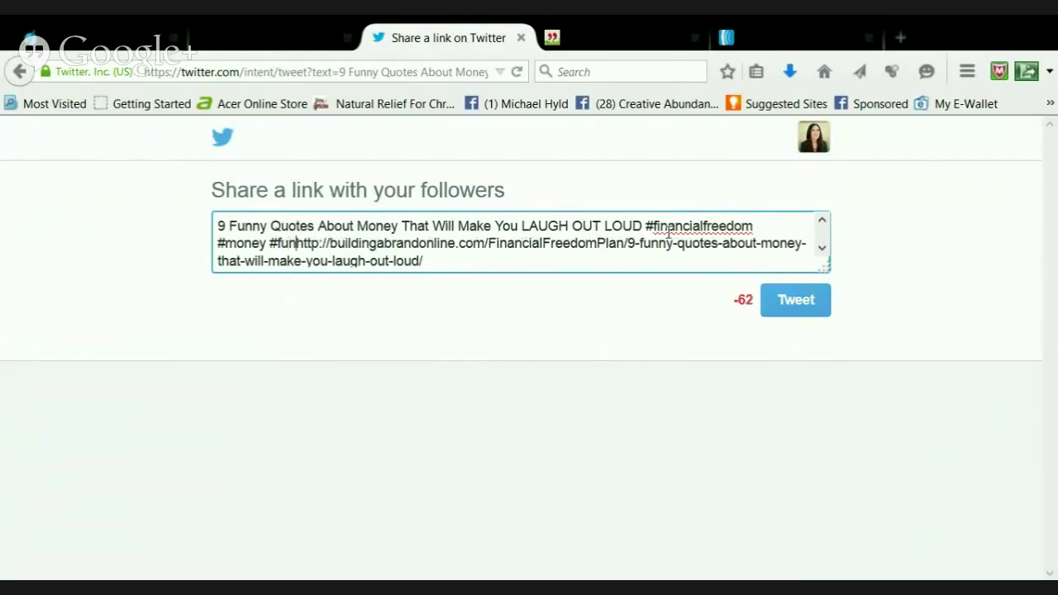
pyautogui.write('otes')
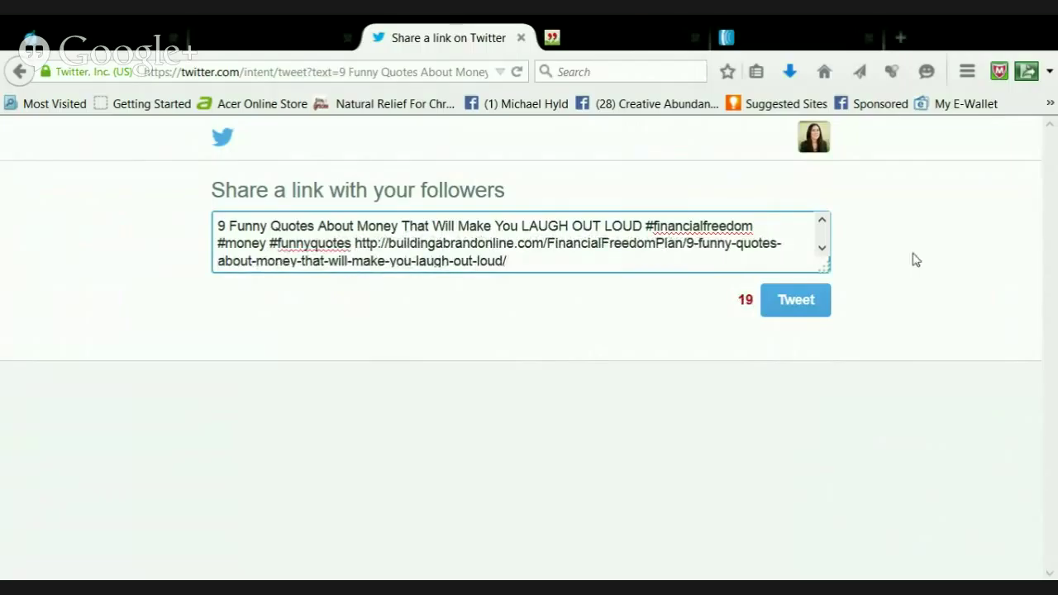
# Post the tweet, then reopen the live post scrolled to its share buttons
pyautogui.click(767, 319)
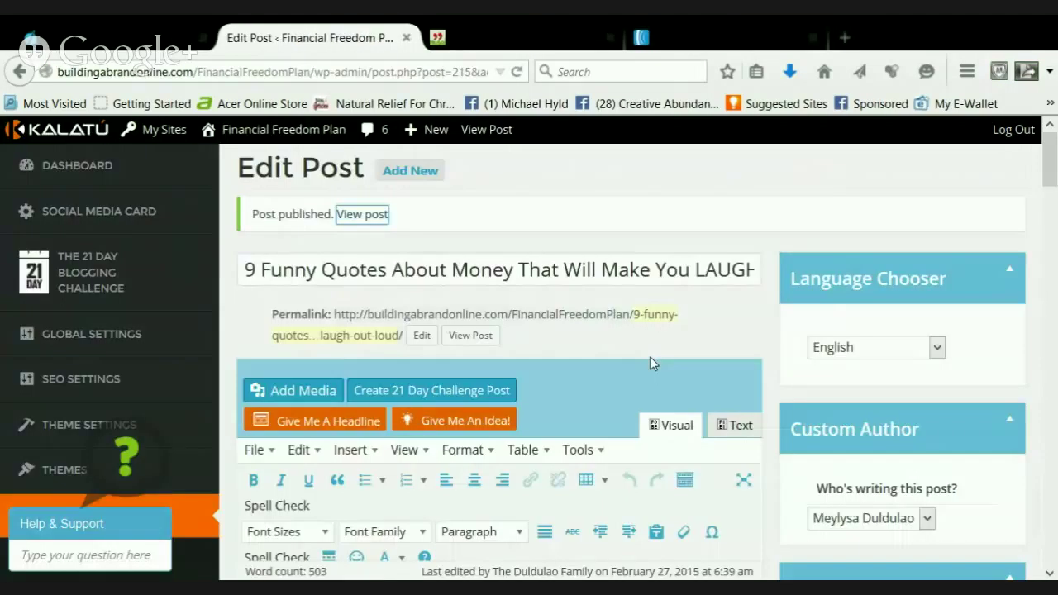
pyautogui.click(369, 218)
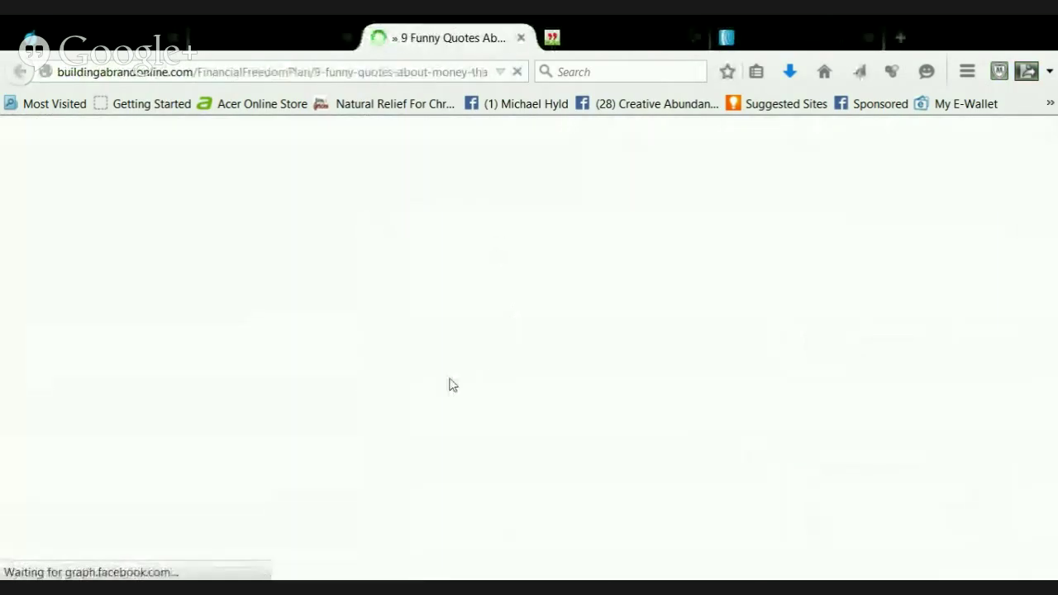
pyautogui.scroll(-4, 513, 369)
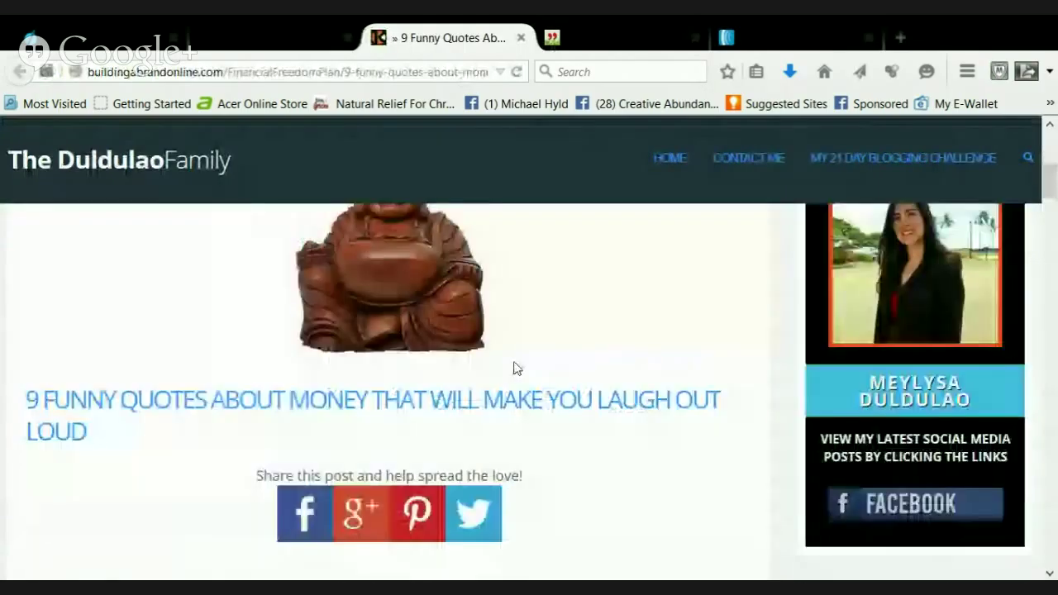
# Share the post on Google+ with the comment 'I just wrote a super funny blog with nine quotes about'
pyautogui.click(370, 420)
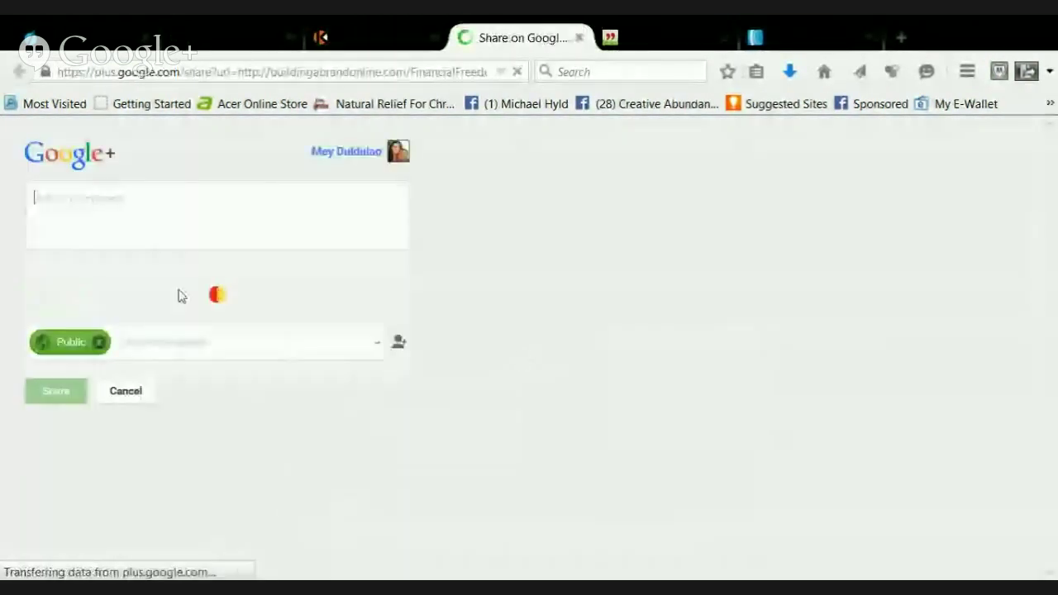
pyautogui.click(128, 220)
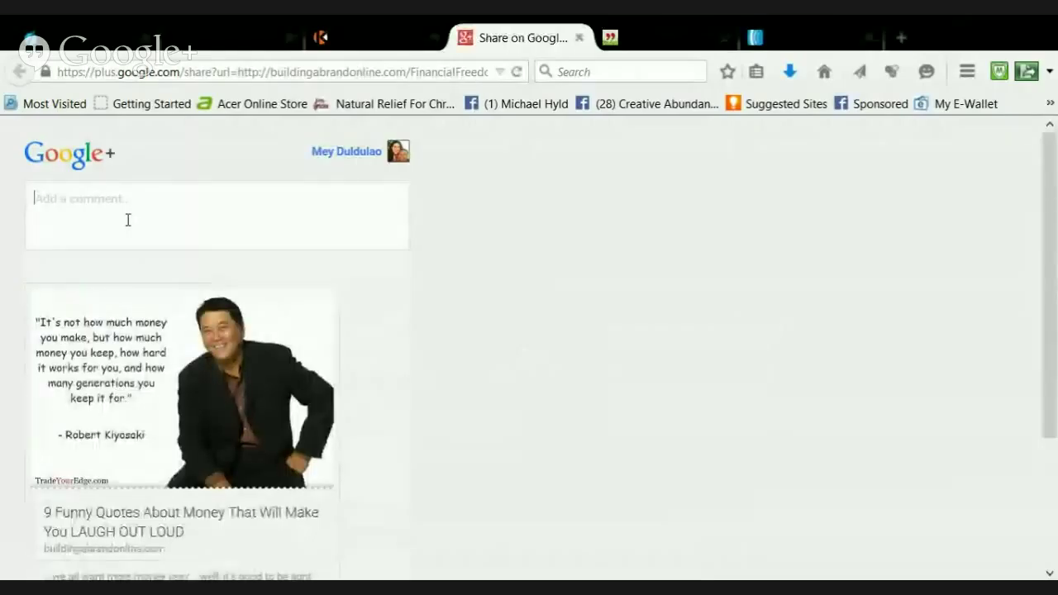
pyautogui.write('I just')
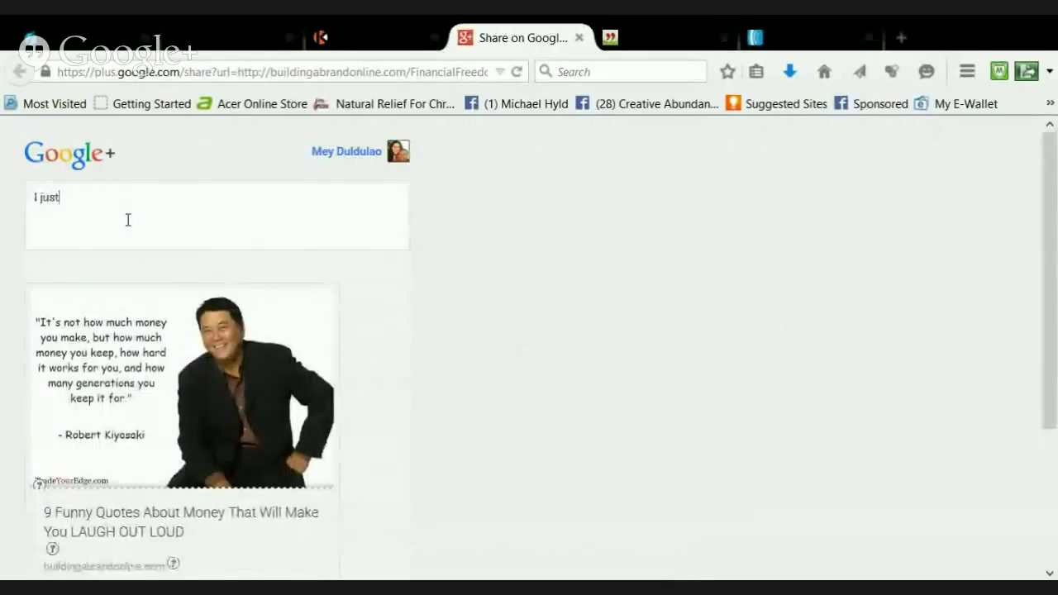
pyautogui.write(' w')
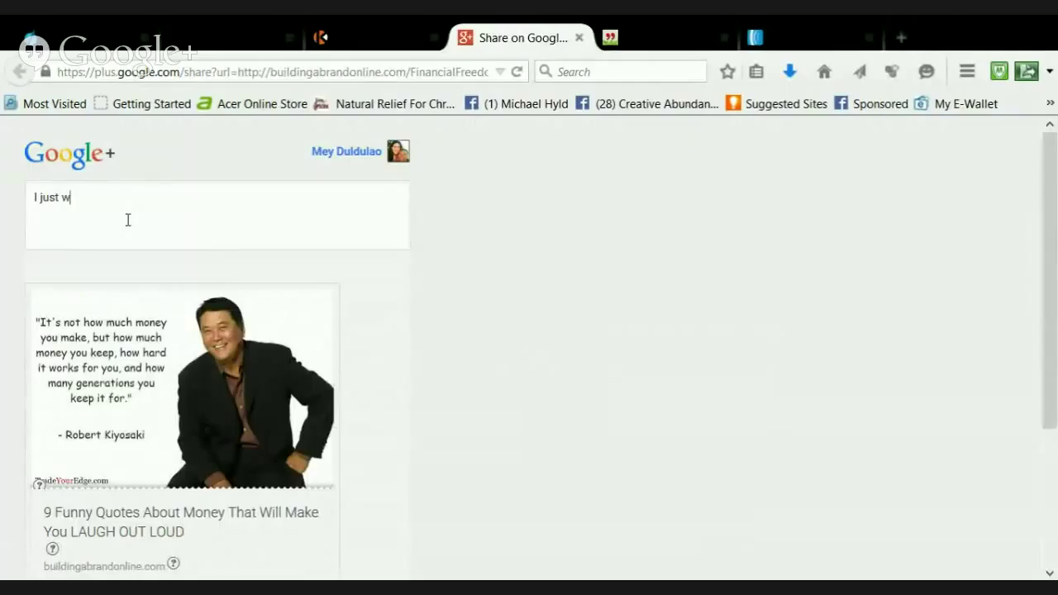
pyautogui.write('rote a supe')
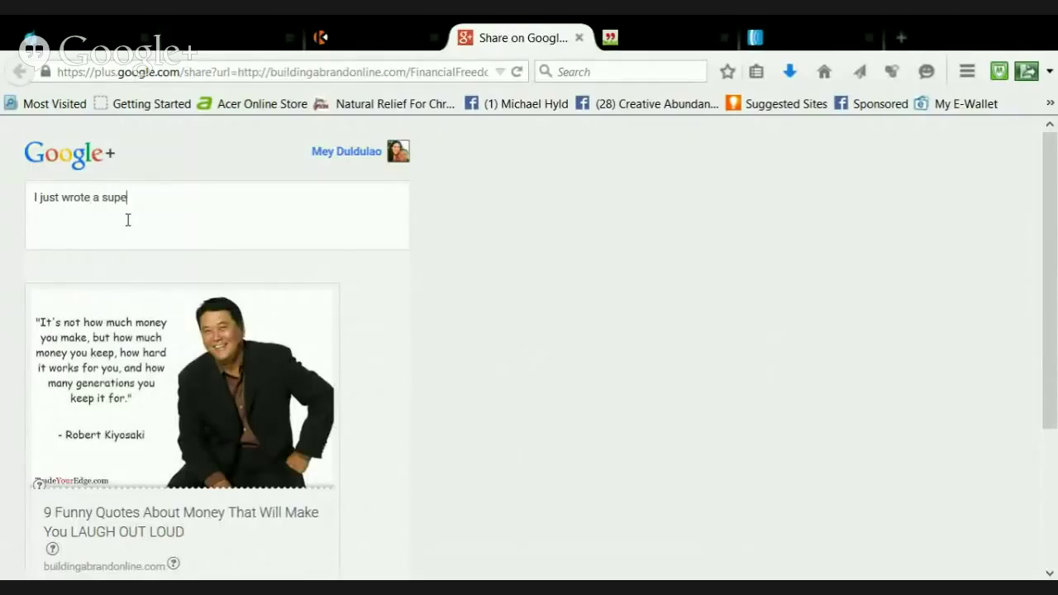
pyautogui.write('r funny gl')
pyautogui.press('BackSpace')
pyautogui.press('BackSpace')
pyautogui.write('blog with ')
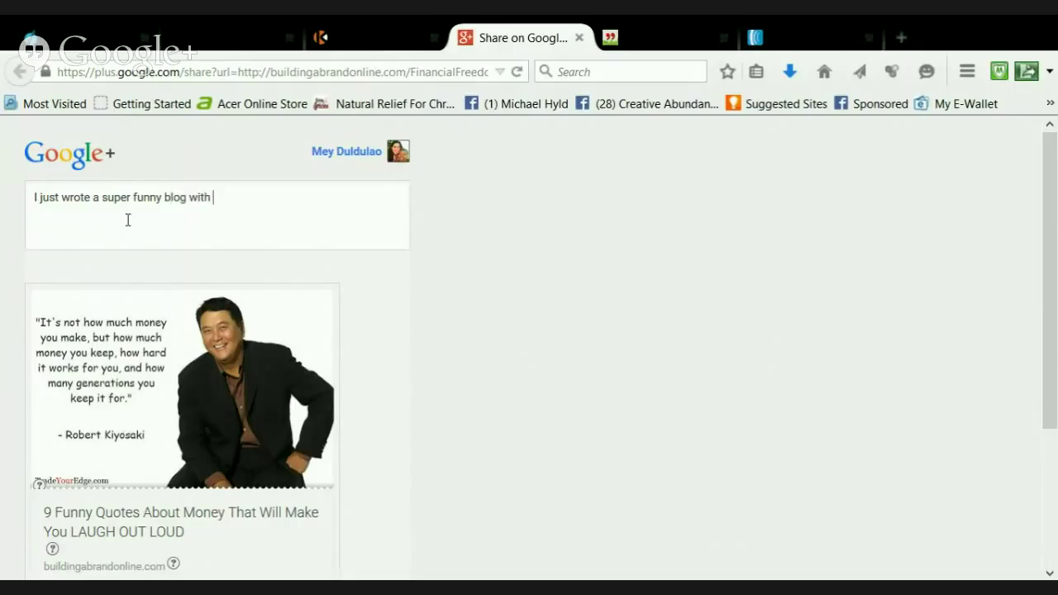
pyautogui.write('nine of the')
pyautogui.press('BackSpace')
pyautogui.press('BackSpace')
pyautogui.press('BackSpace')
pyautogui.press('BackSpace')
pyautogui.press('BackSpace')
pyautogui.press('BackSpace')
pyautogui.write('quotes about')
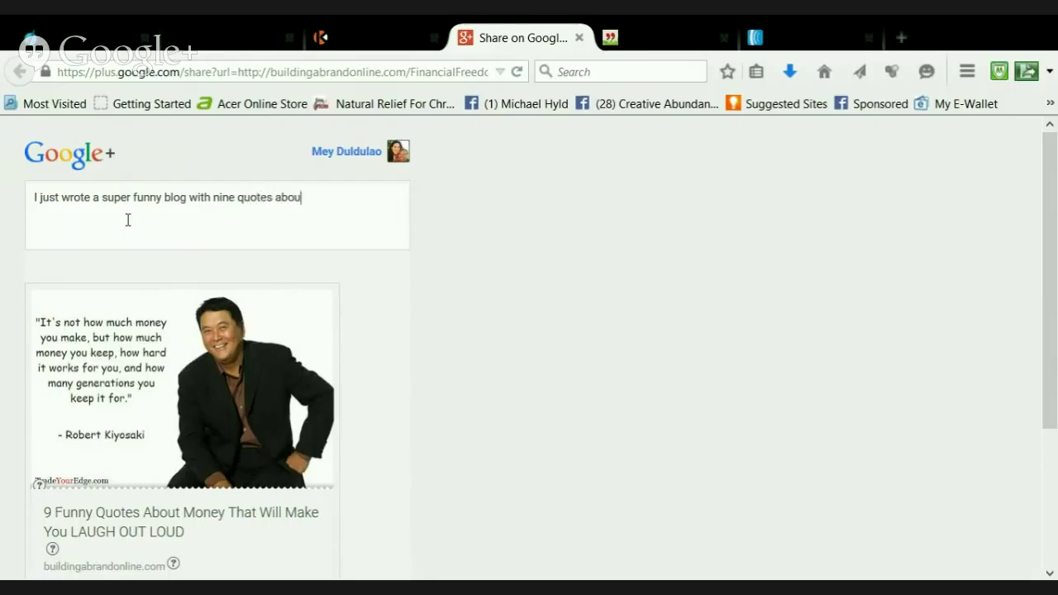